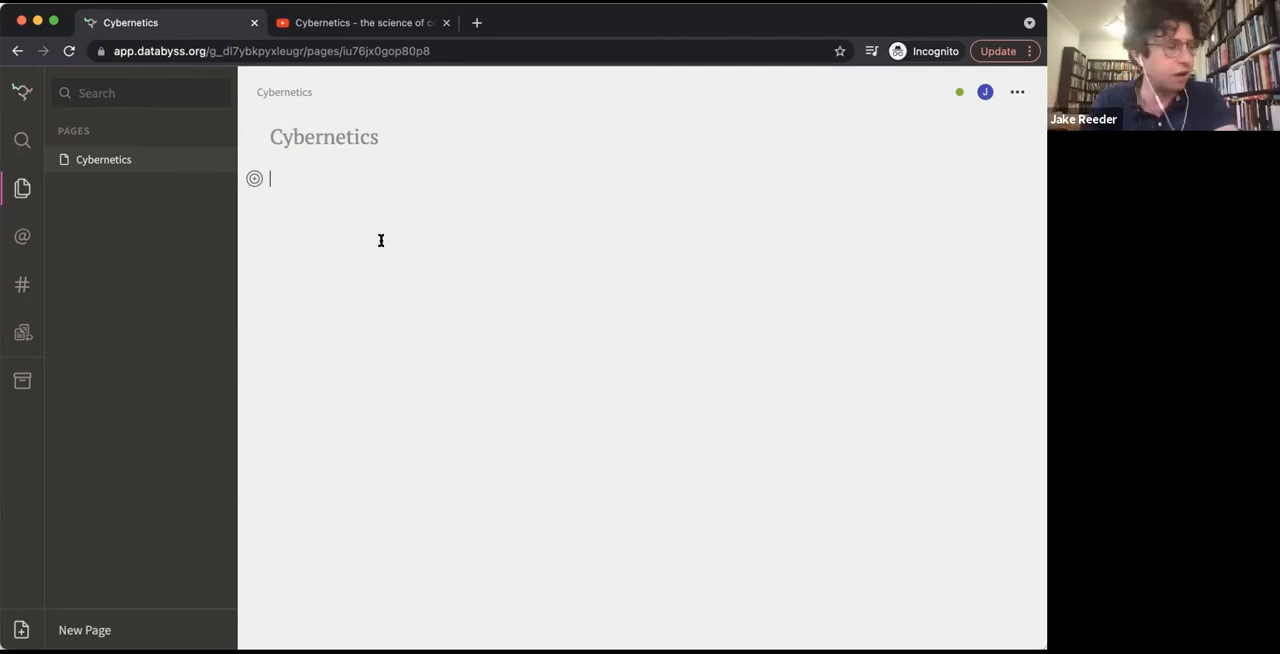
Write the line "I am interested in Norbert Wiener" on the Cybernetics page
type("I am interest")
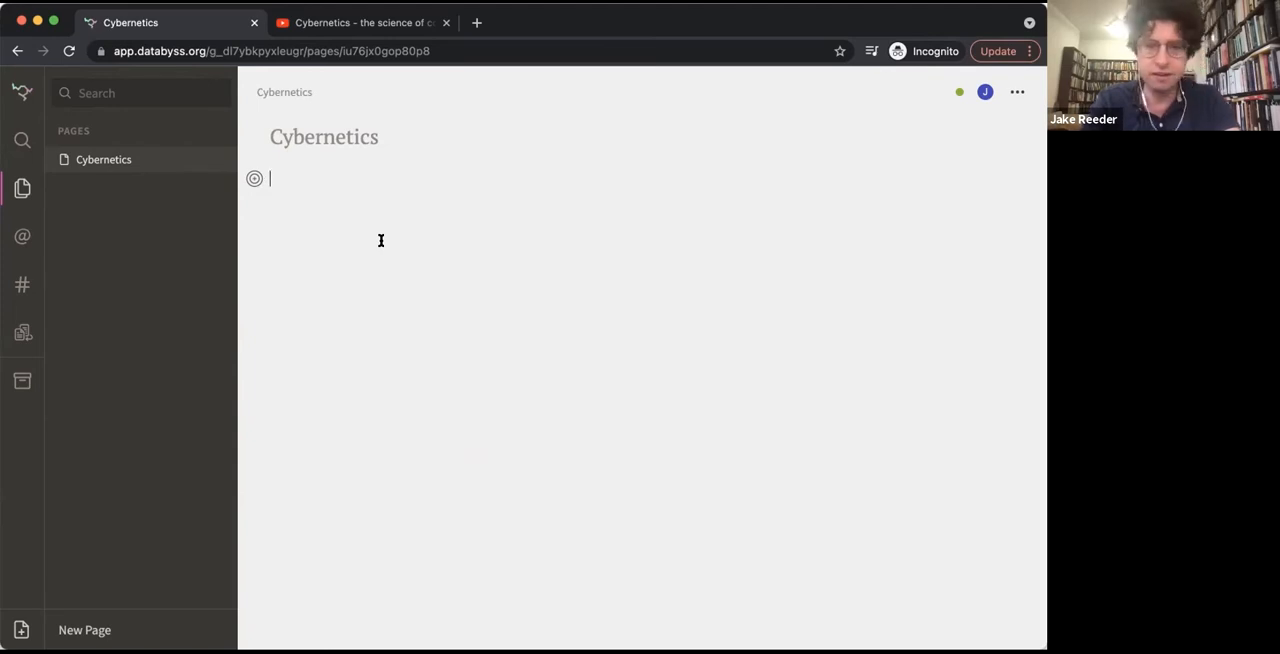
type("ed in")
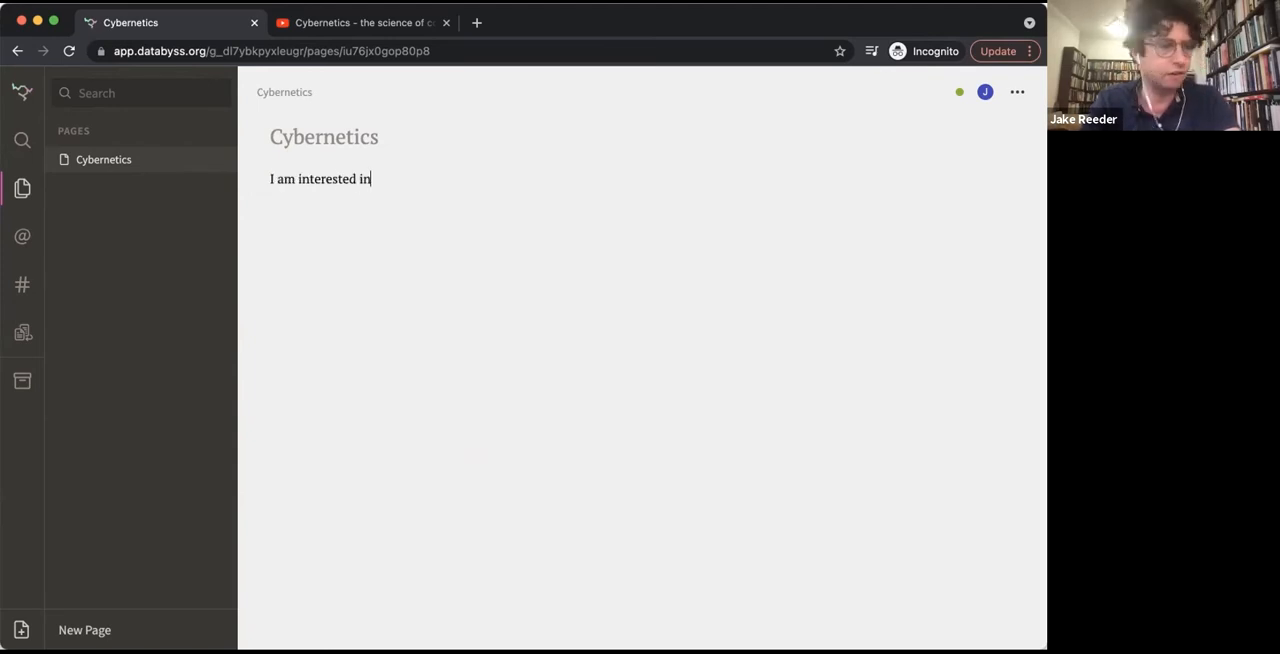
type(" Norbert Wiener")
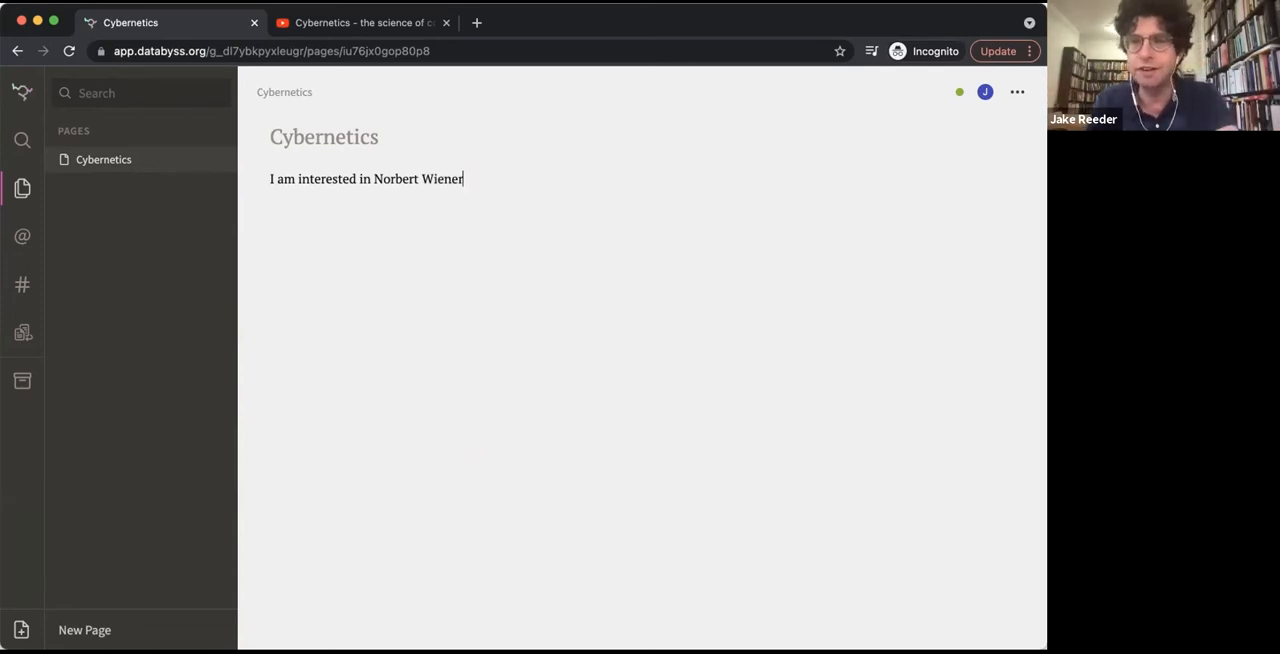
key("Return")
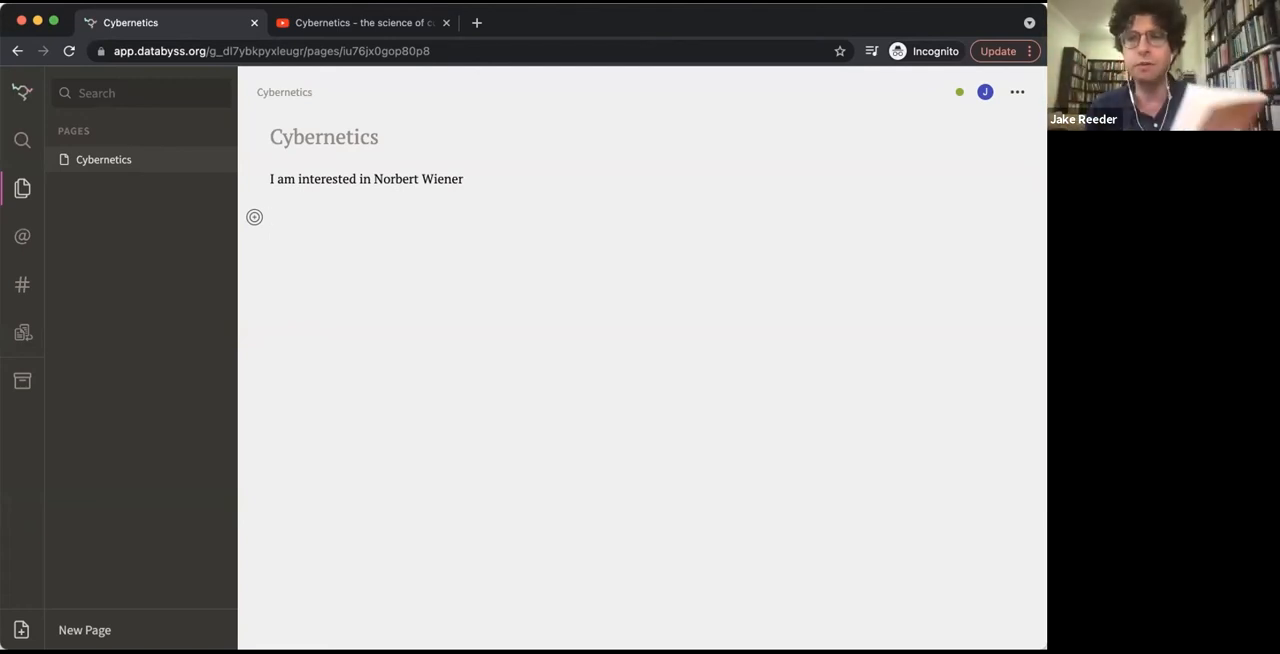
Add a manually titled source entry "Human Use of Human Beings" beneath the opening sentence
type("@")
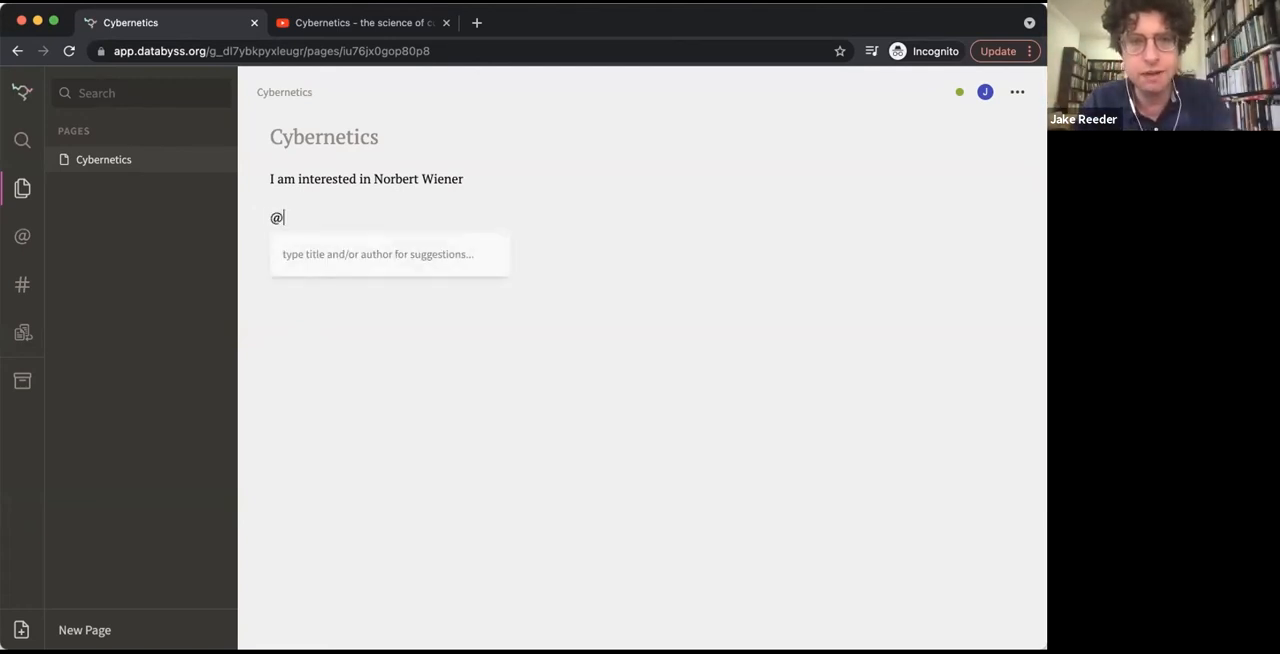
key("BackSpace")
left_click(255, 219)
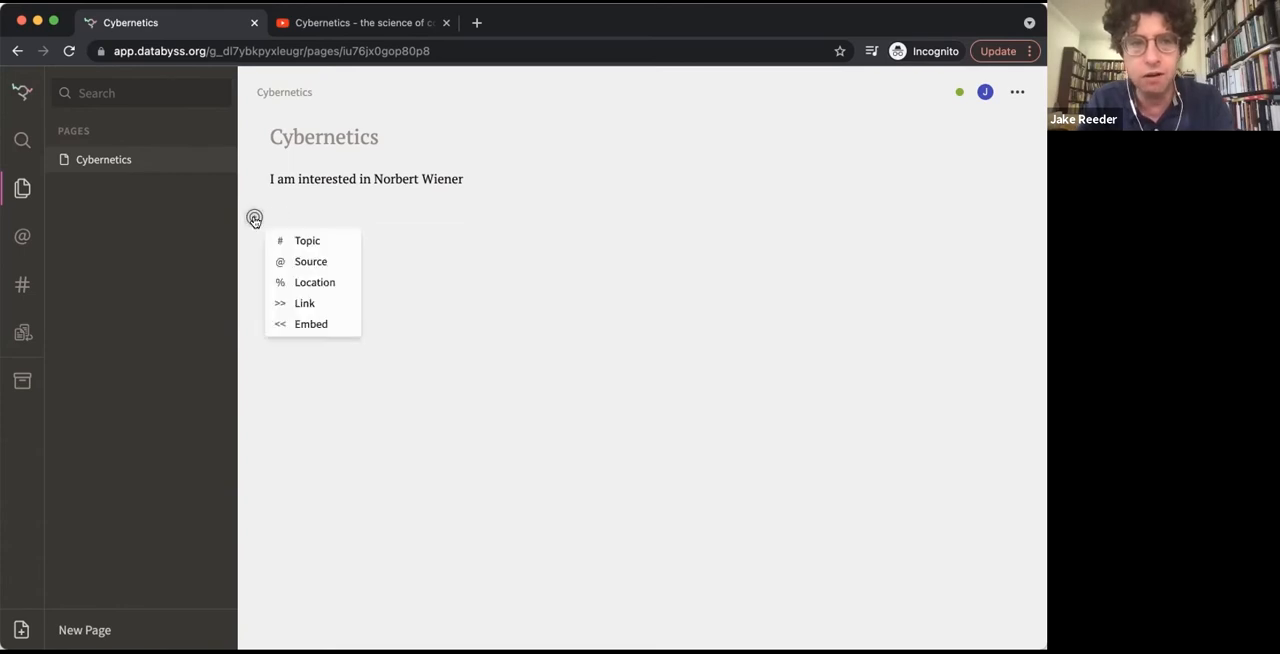
left_click(318, 258)
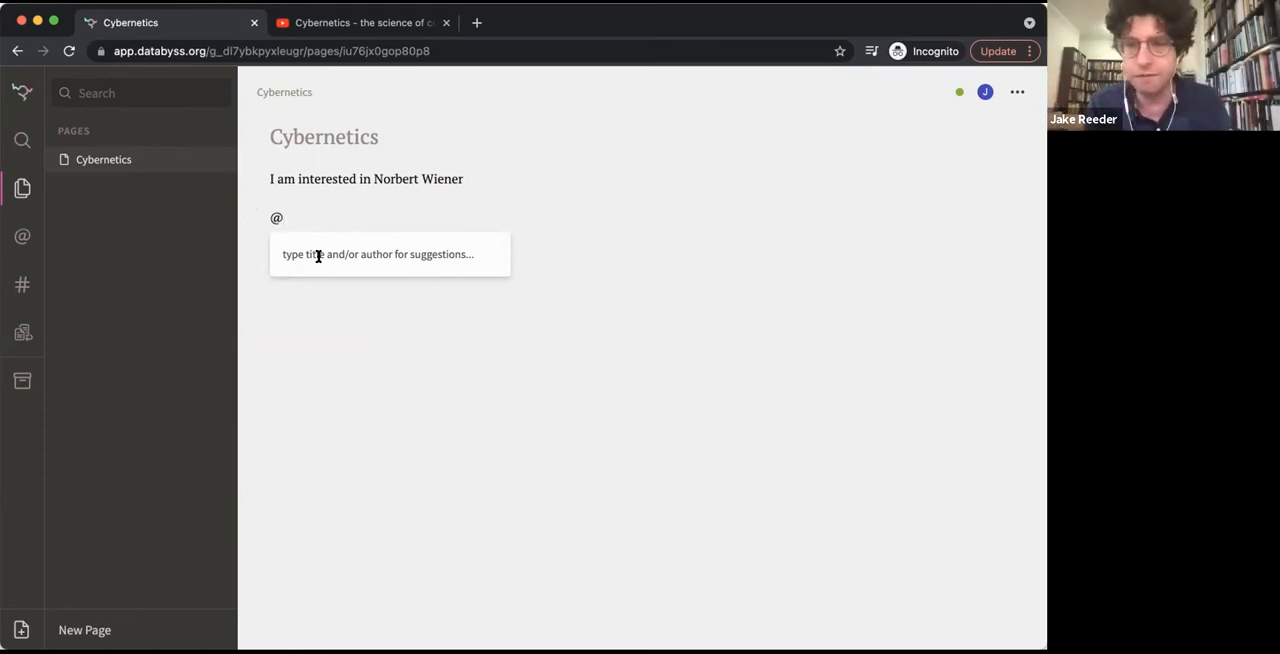
type("Hu")
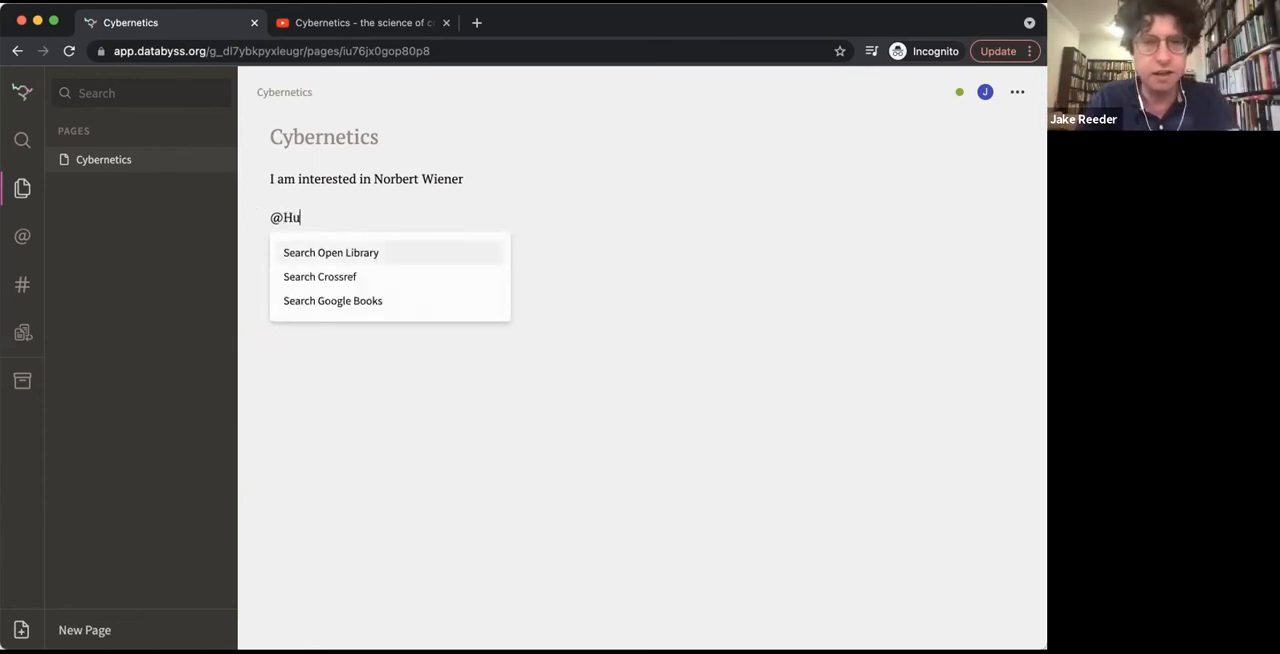
type("man Huse of")
key("BackSpace")
key("BackSpace")
key("BackSpace")
key("BackSpace")
key("BackSpace")
key("BackSpace")
key("BackSpace")
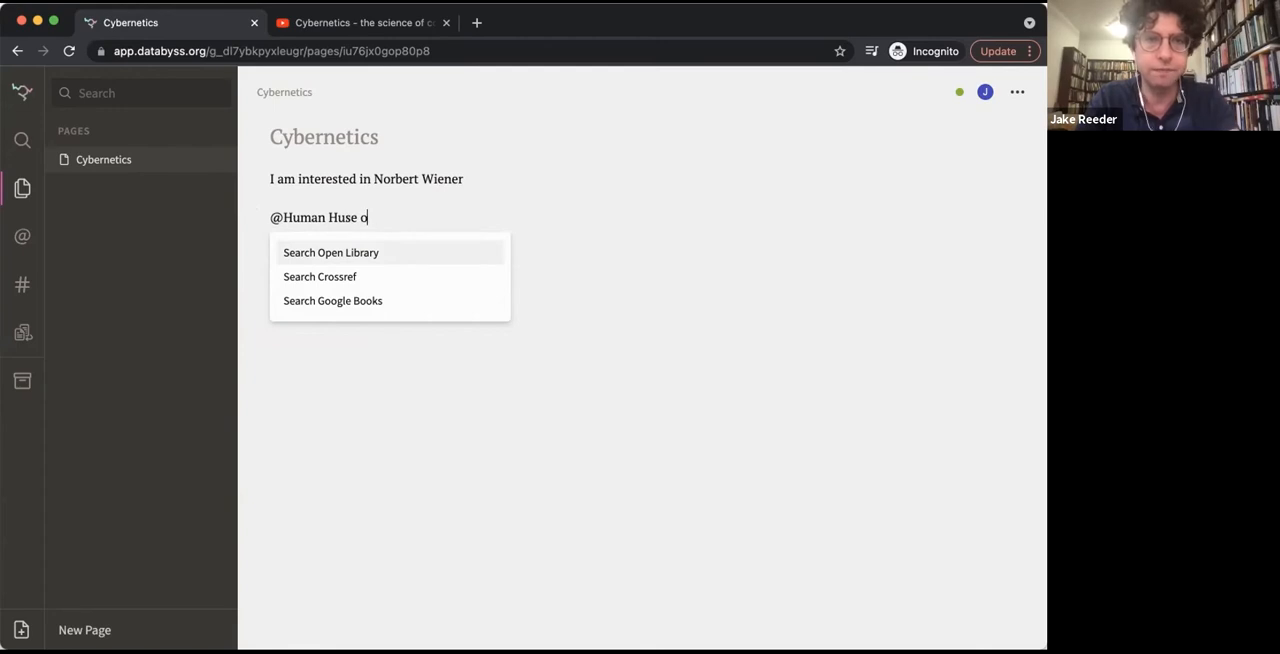
key("BackSpace")
type("Use of")
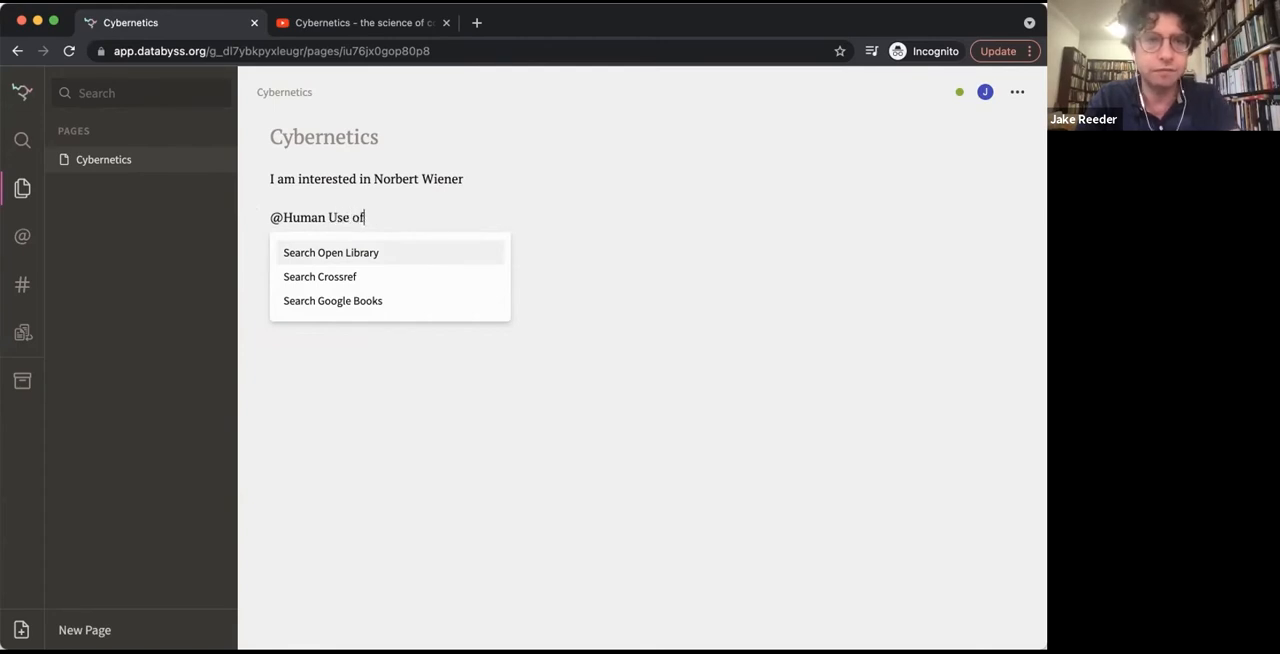
type(" Human Beings")
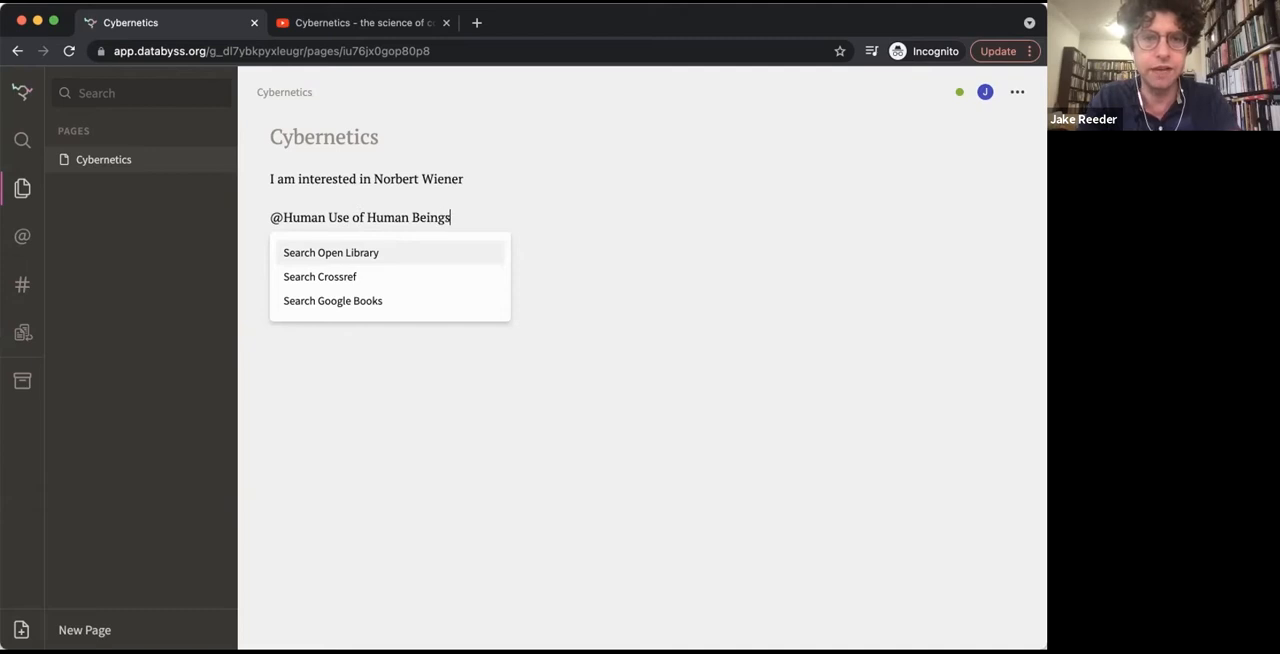
key("Return")
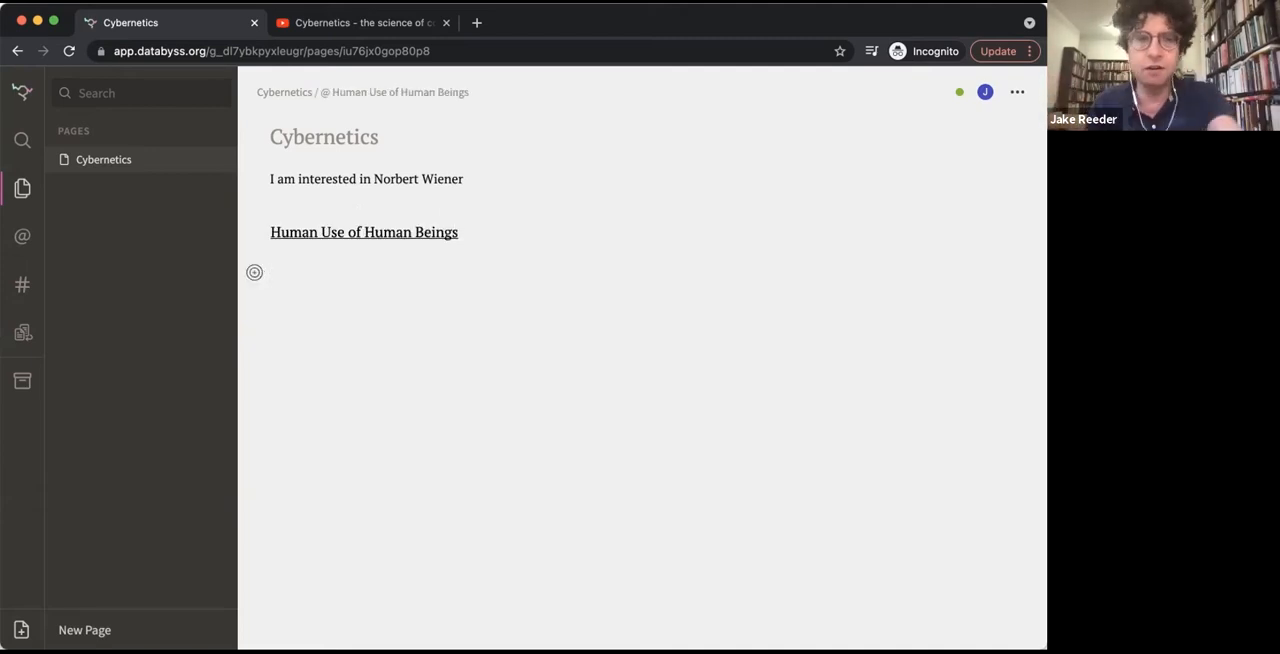
Replace the manual source with Wiener's "The Human Use Of Human Beings: Cybernetics And Society" (Da Capo Press, 1988), found through Google Books
key("BackSpace")
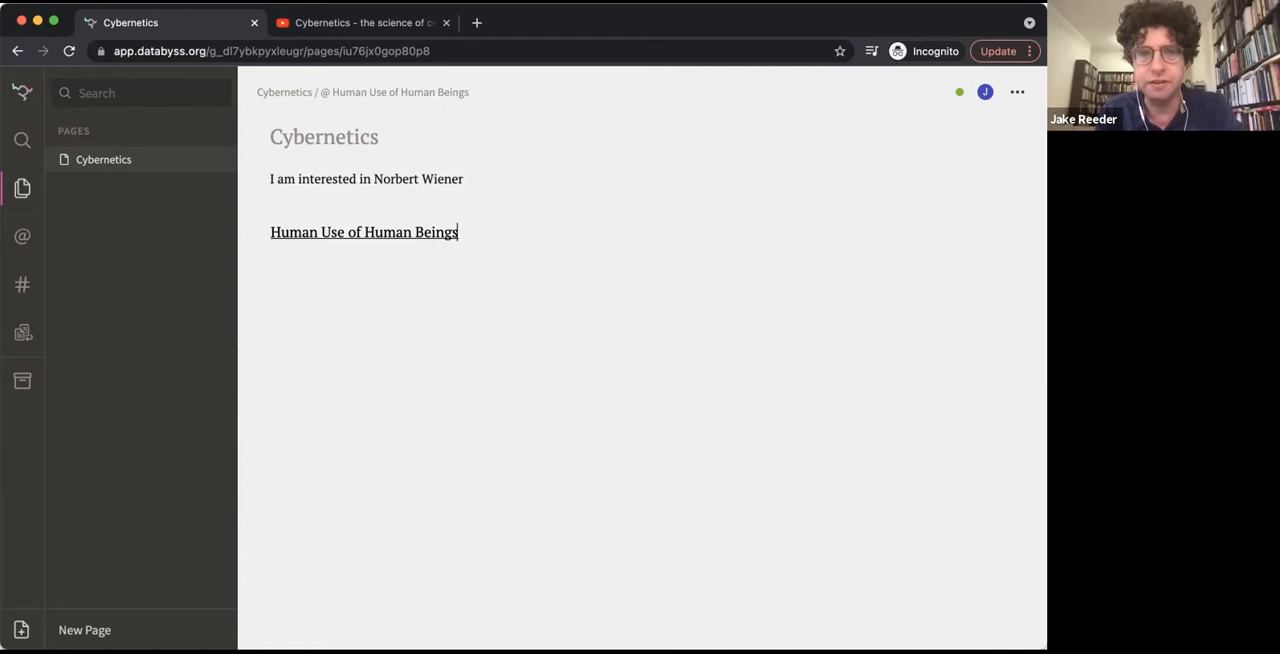
key("BackSpace")
type("@")
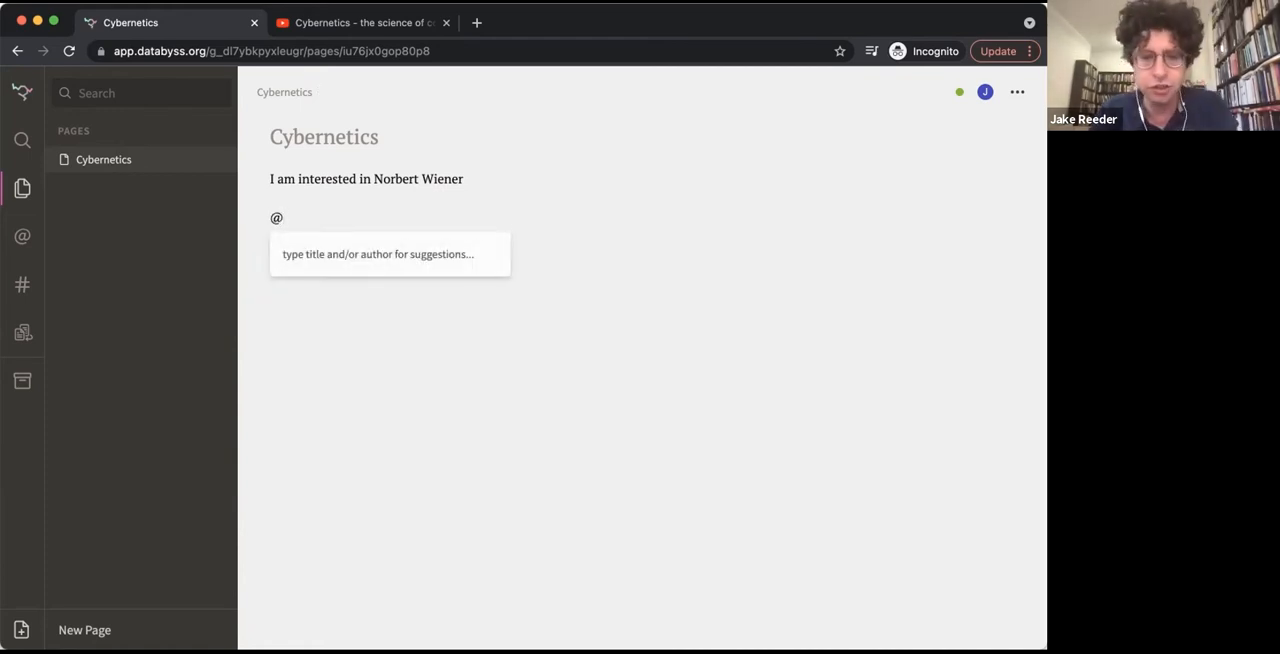
type("human")
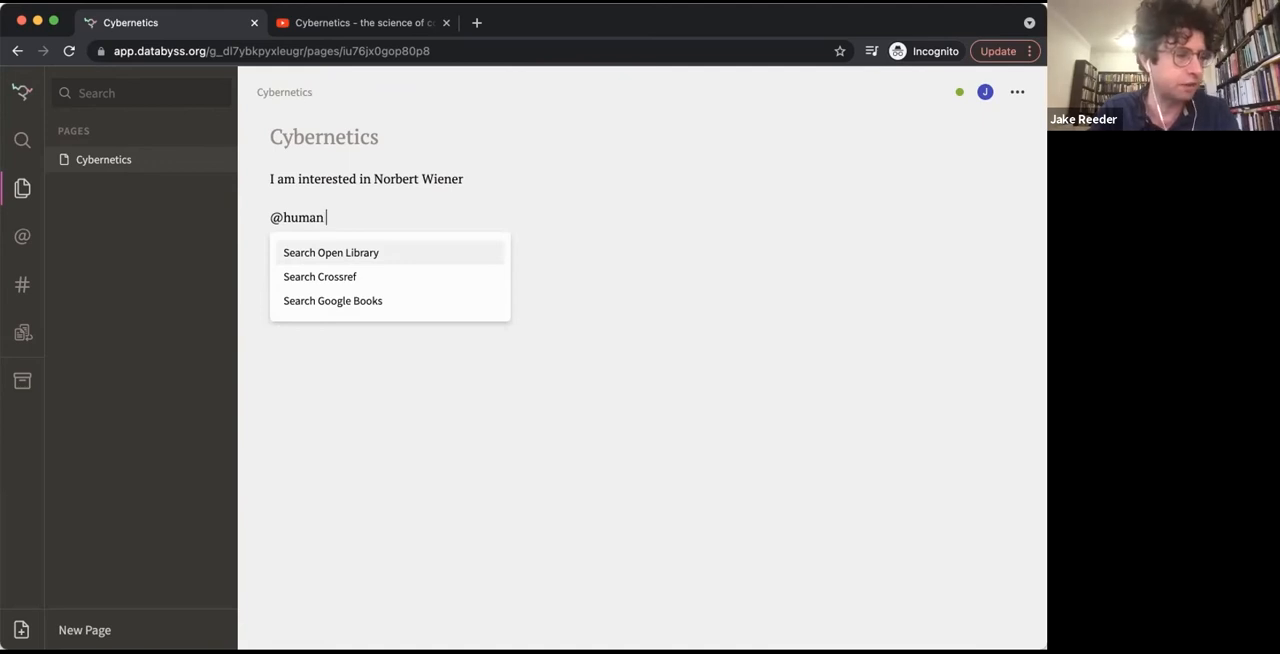
type(" use of human beings")
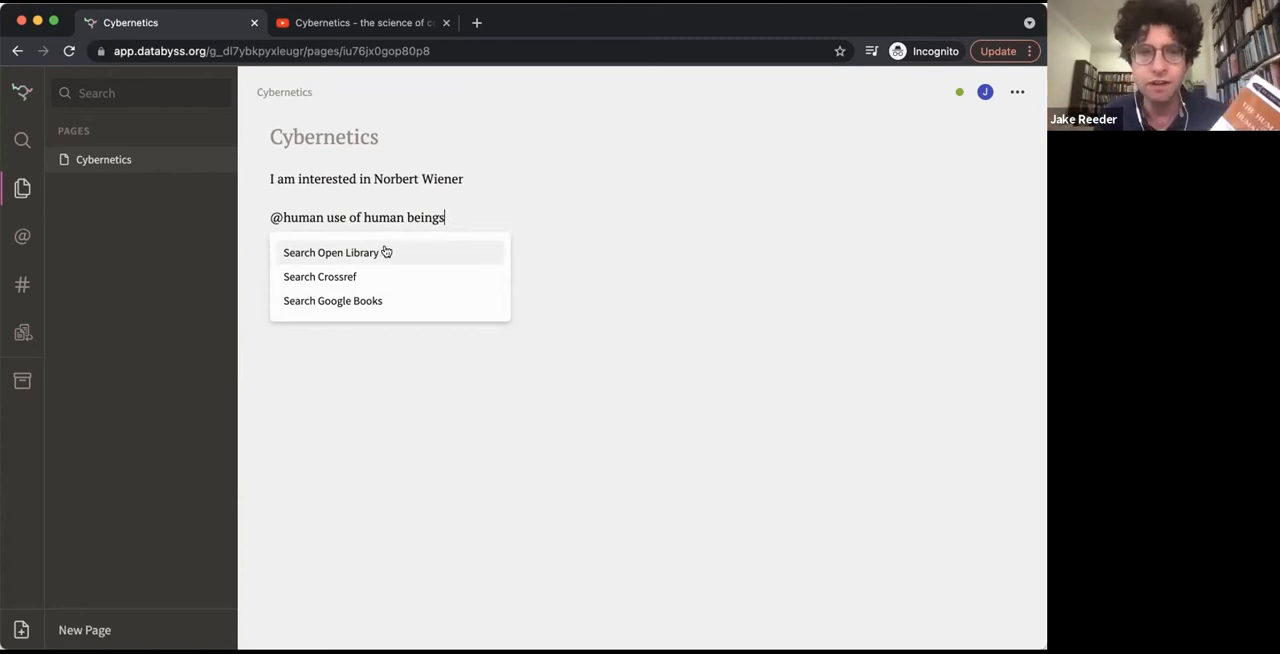
left_click(357, 300)
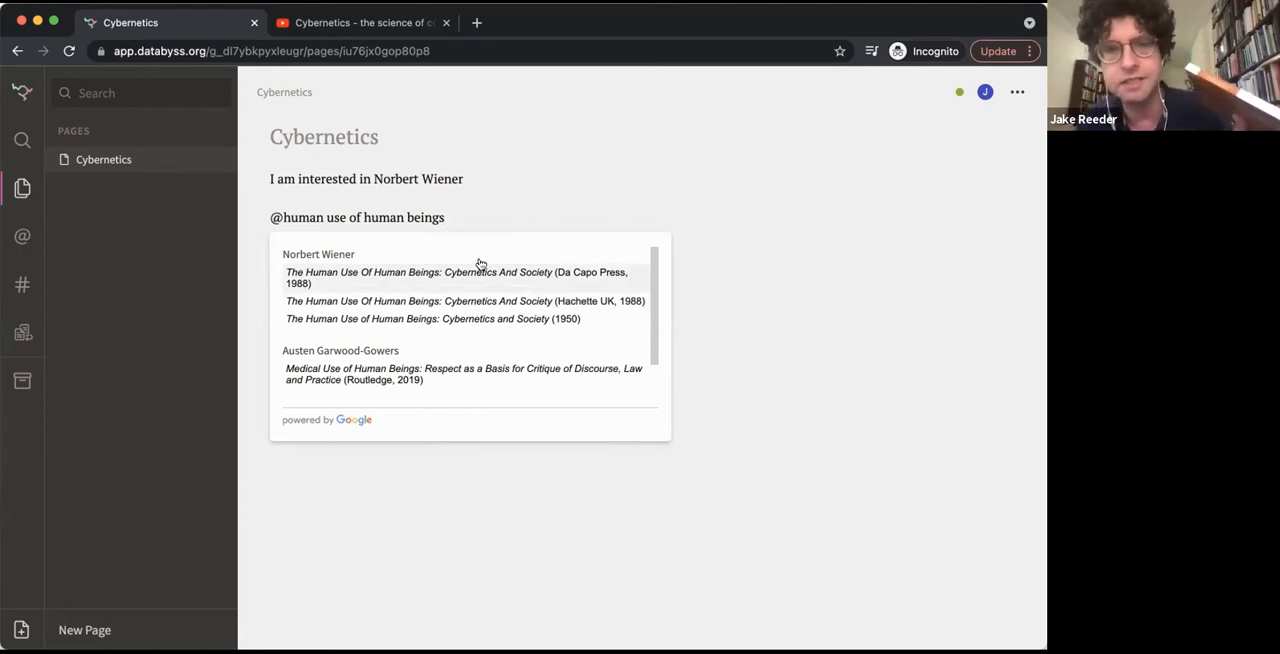
left_click(590, 277)
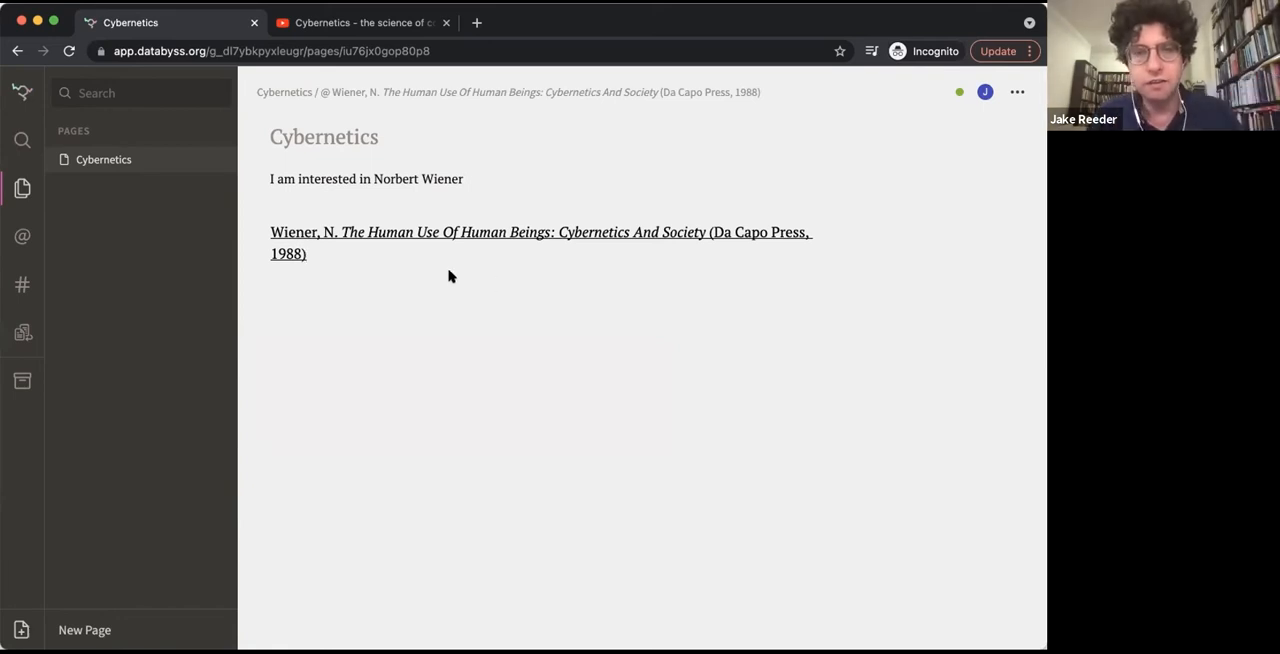
Write the quote "we take in information through our sense organs, and we act on information received" below the source
key("Return")
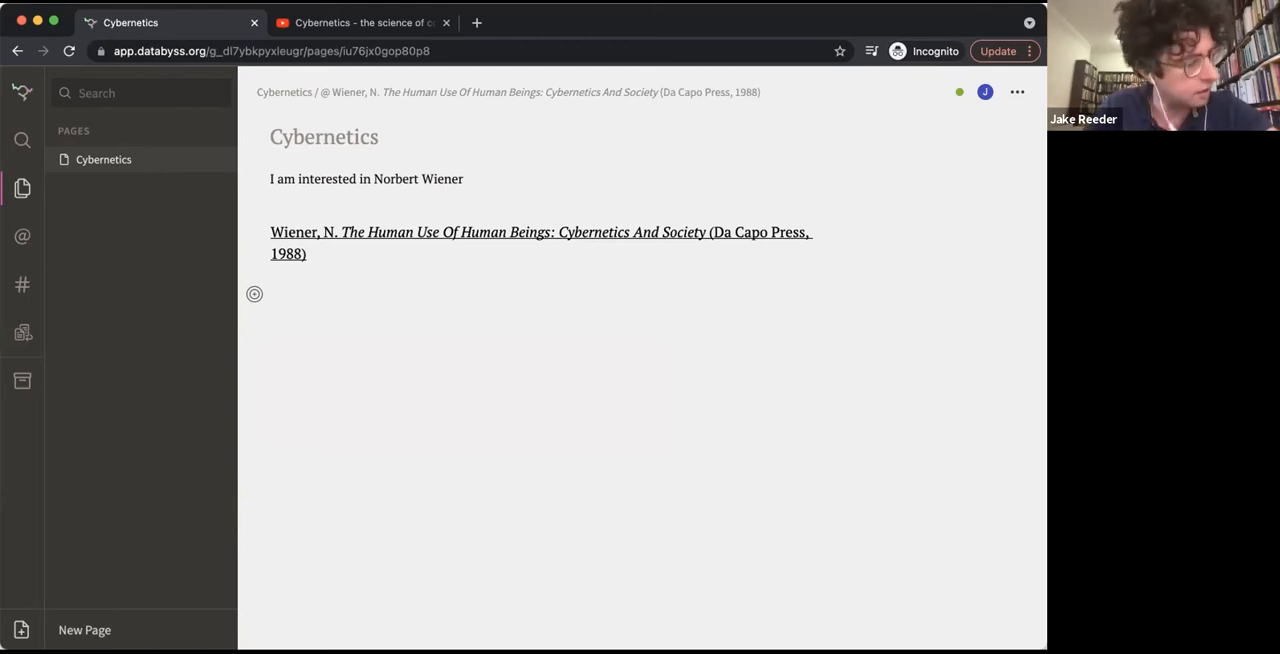
type("we take in information through our sense organs, and we act on information received")
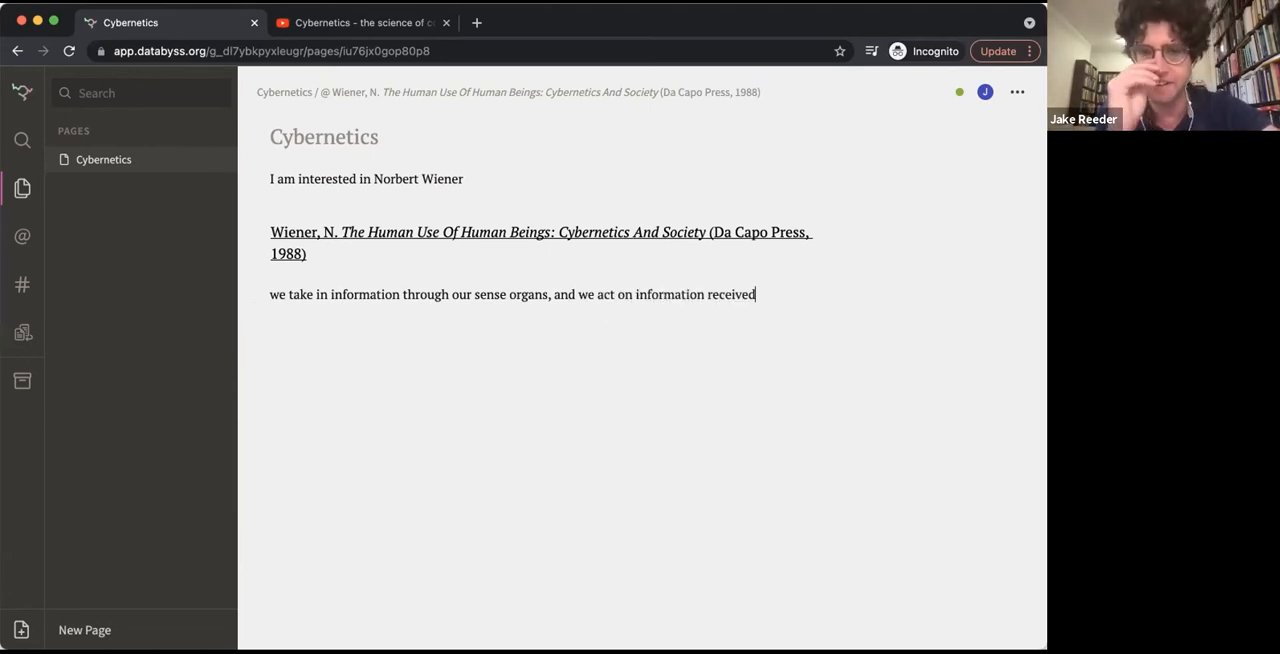
Insert page number 28 before the quote and mark it as a location
left_click(270, 294)
type("28")
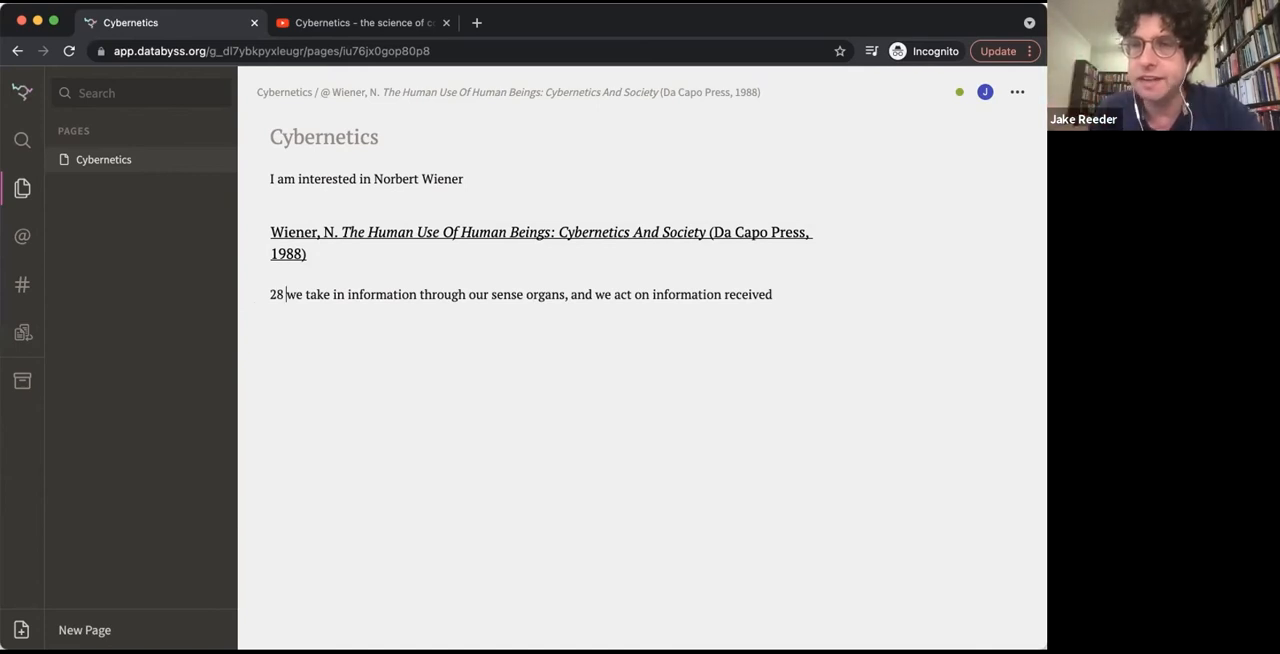
left_click_drag(284, 294, 268, 294)
left_click(286, 272)
left_click(302, 294)
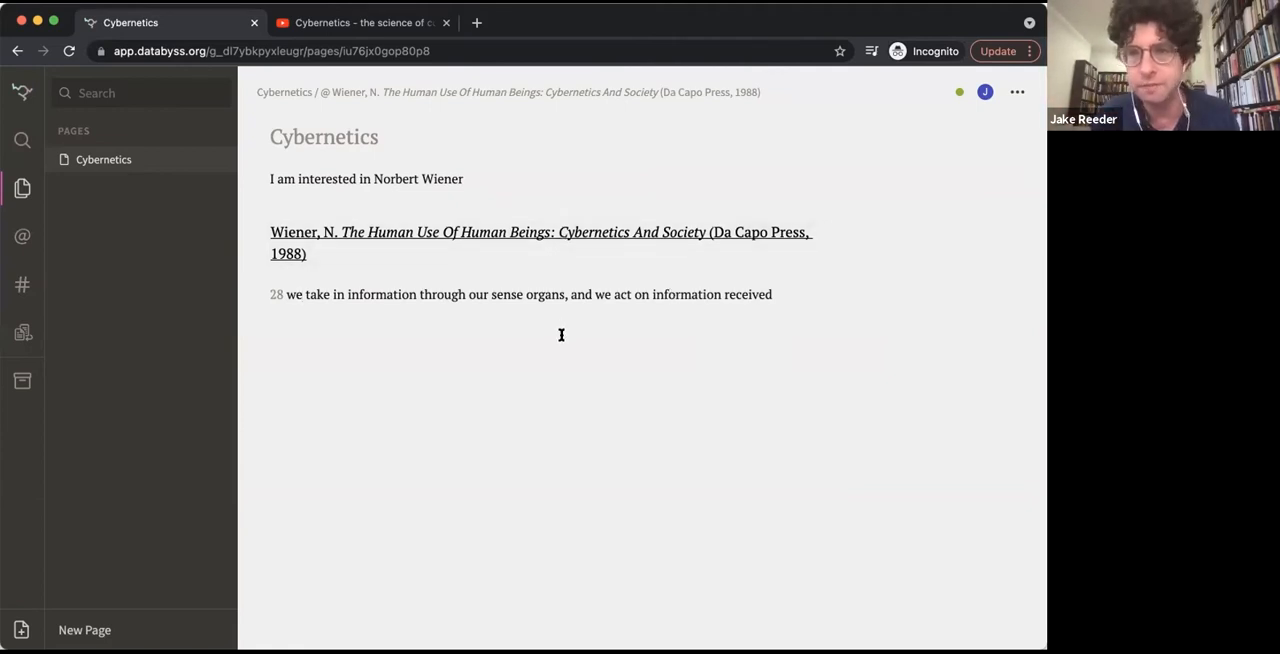
Open the Wiener source's citation details and examine the publication, author, editor, translator, catalog identifier and citation fields
left_click(528, 232)
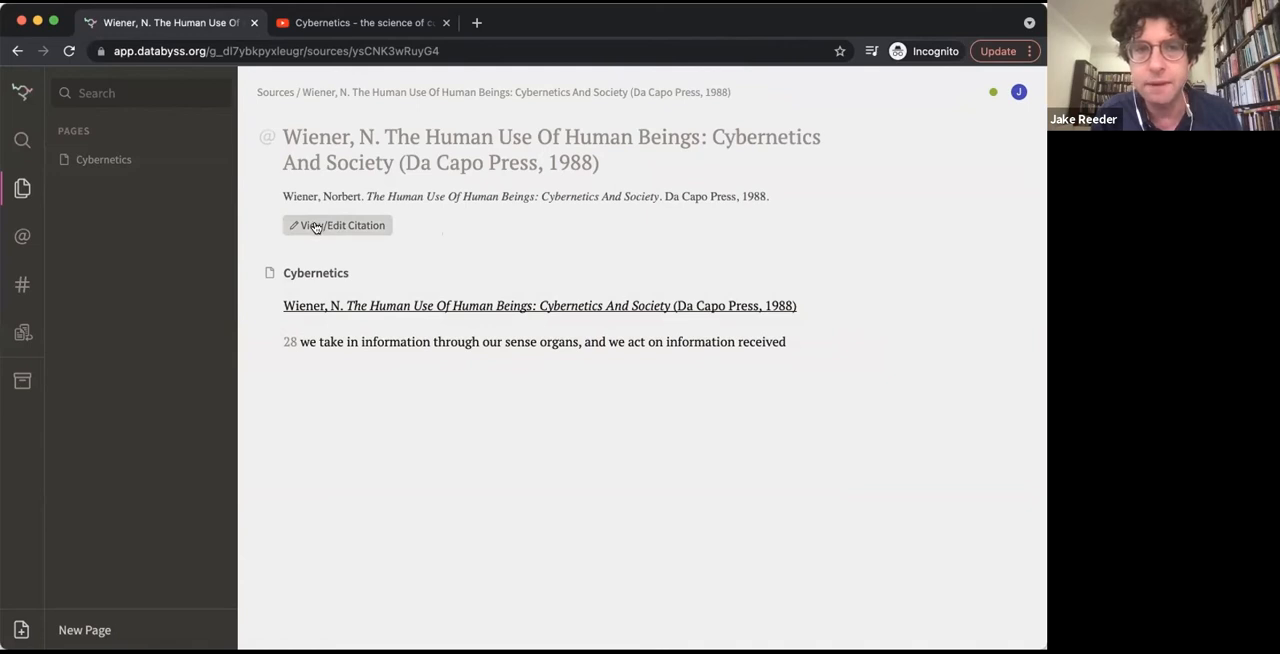
left_click(346, 225)
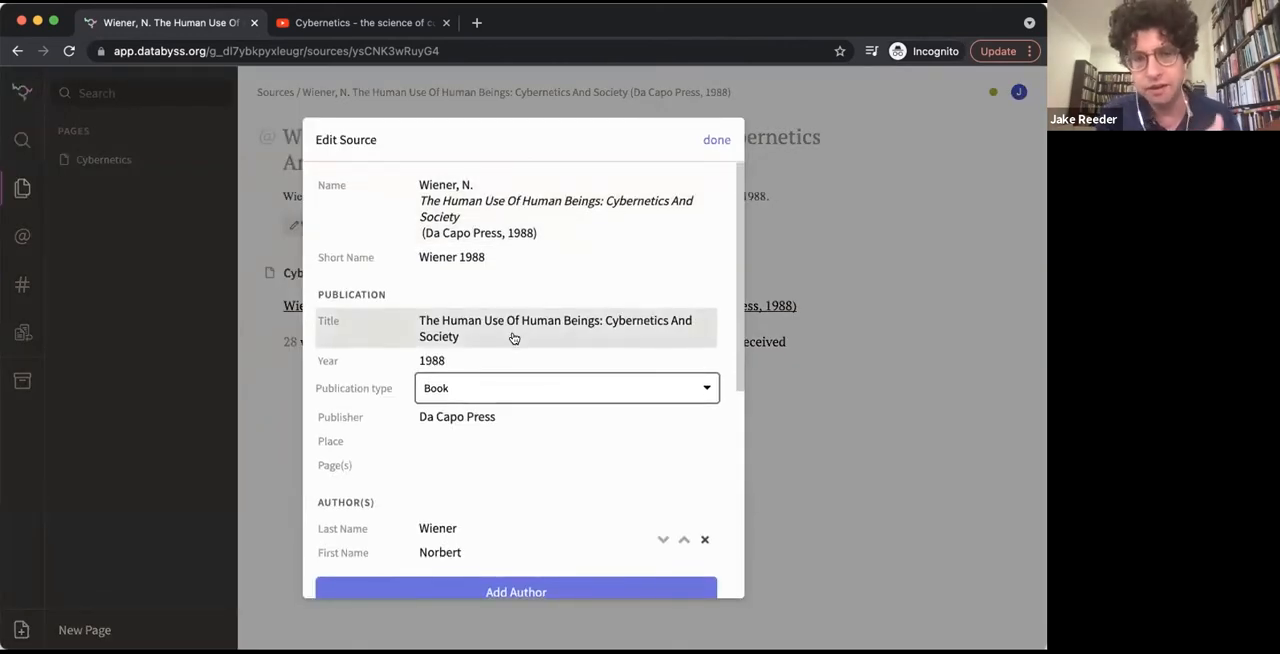
scroll(513, 338, "down", 1)
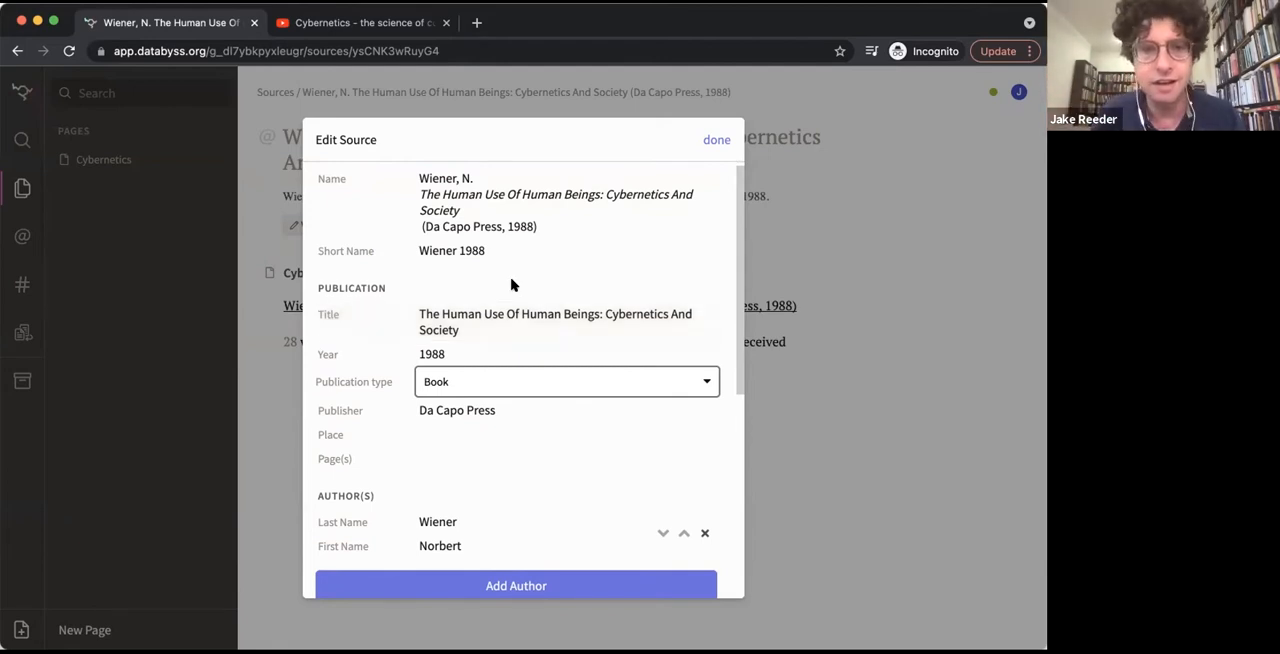
scroll(514, 285, "down", 2)
scroll(486, 264, "up", 1)
scroll(486, 264, "up", 1)
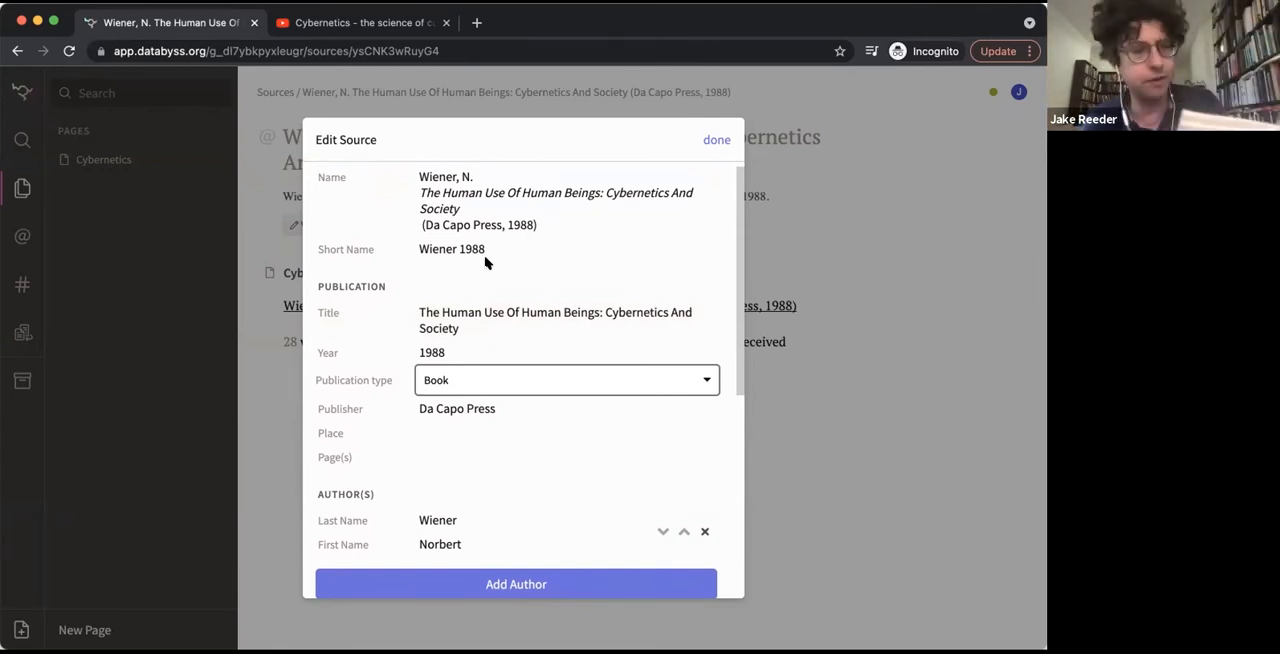
scroll(486, 264, "down", 4)
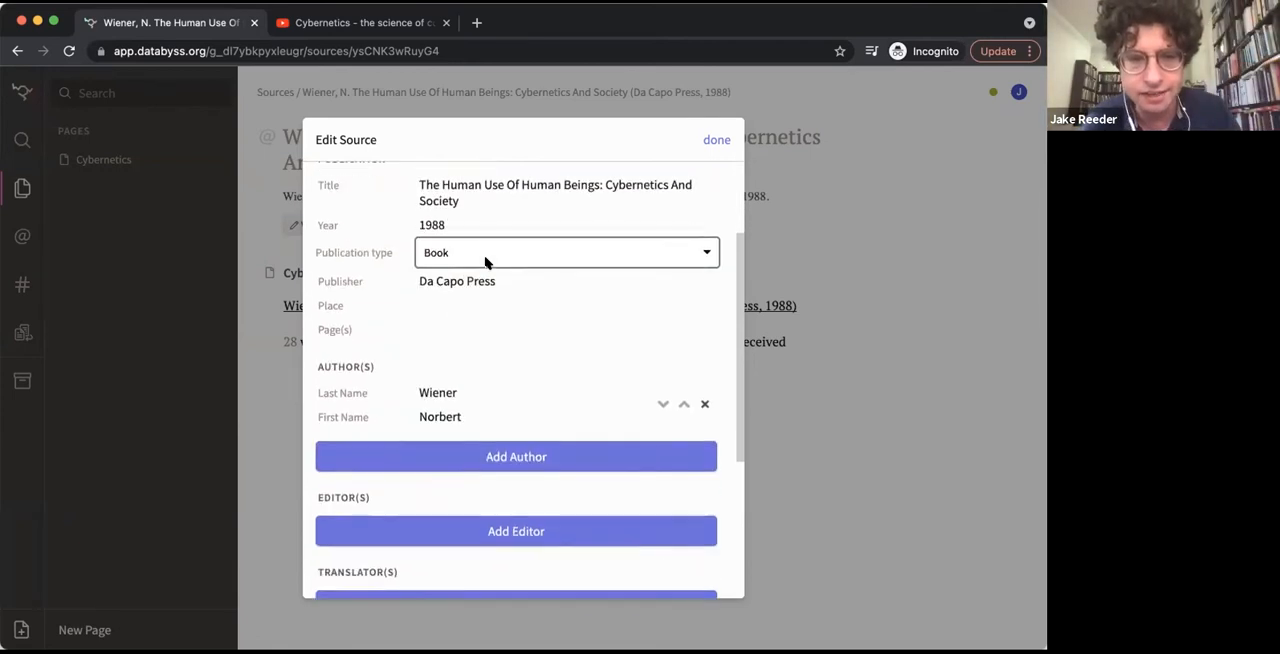
scroll(486, 264, "down", 1)
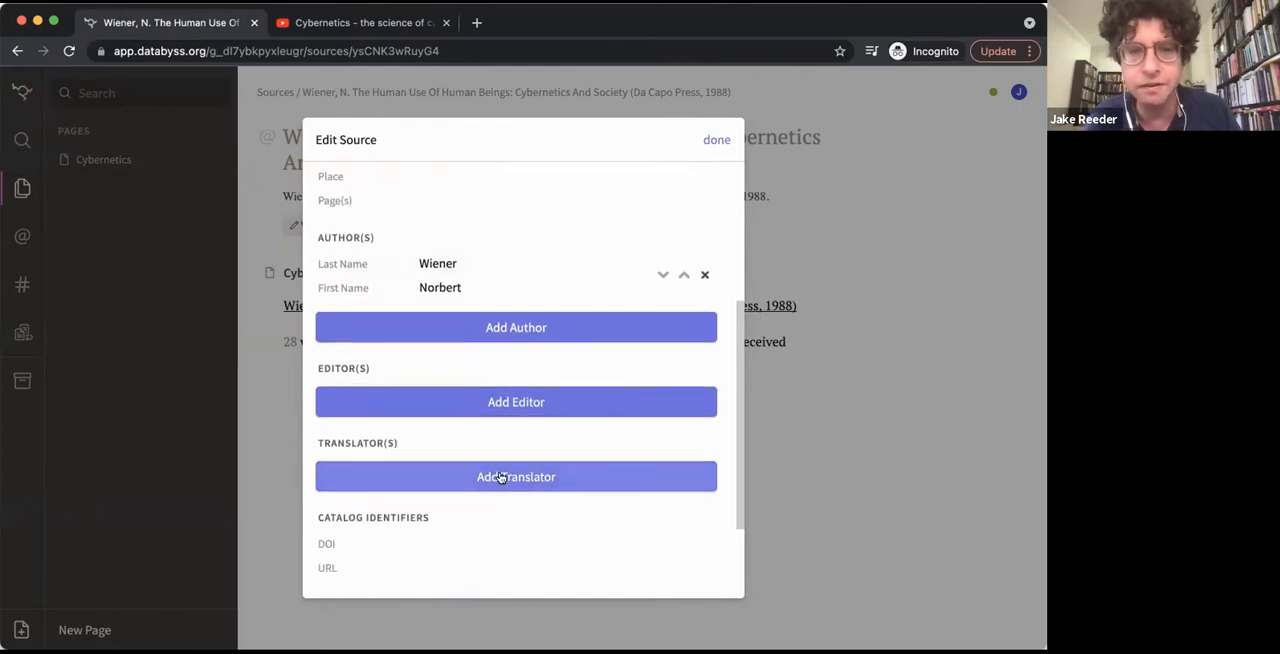
scroll(500, 477, "down", 3)
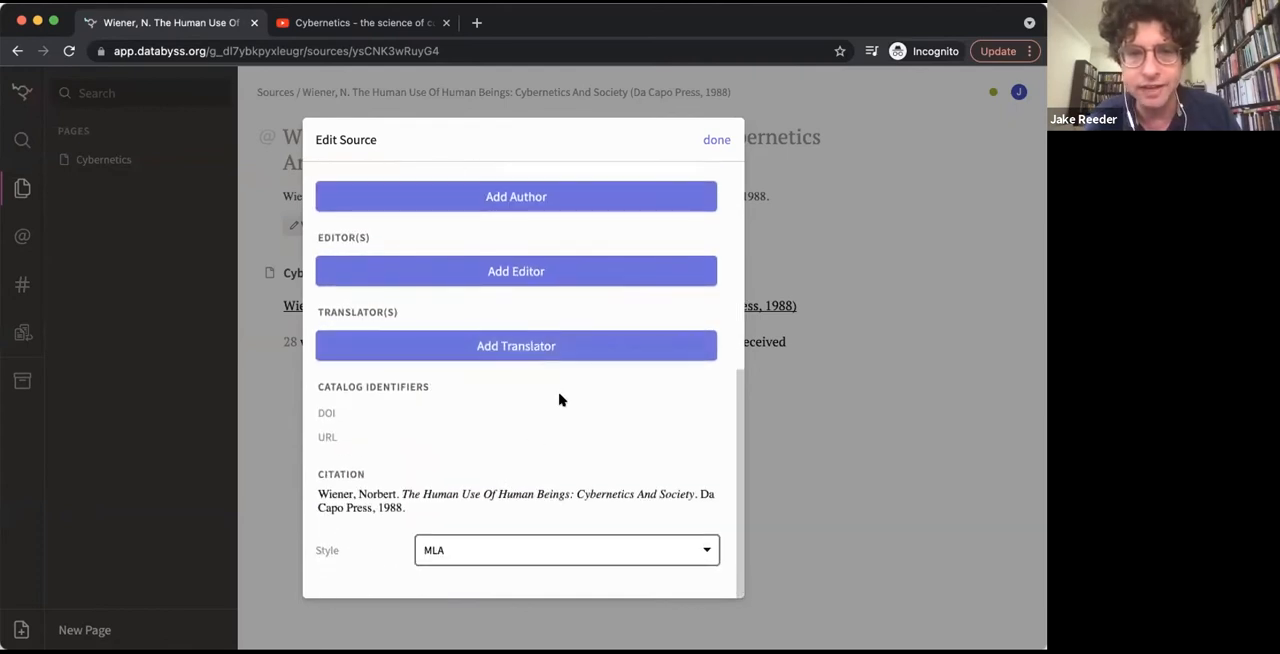
Add a translator to the source with last name "Best" and first name "Translator"
left_click(526, 343)
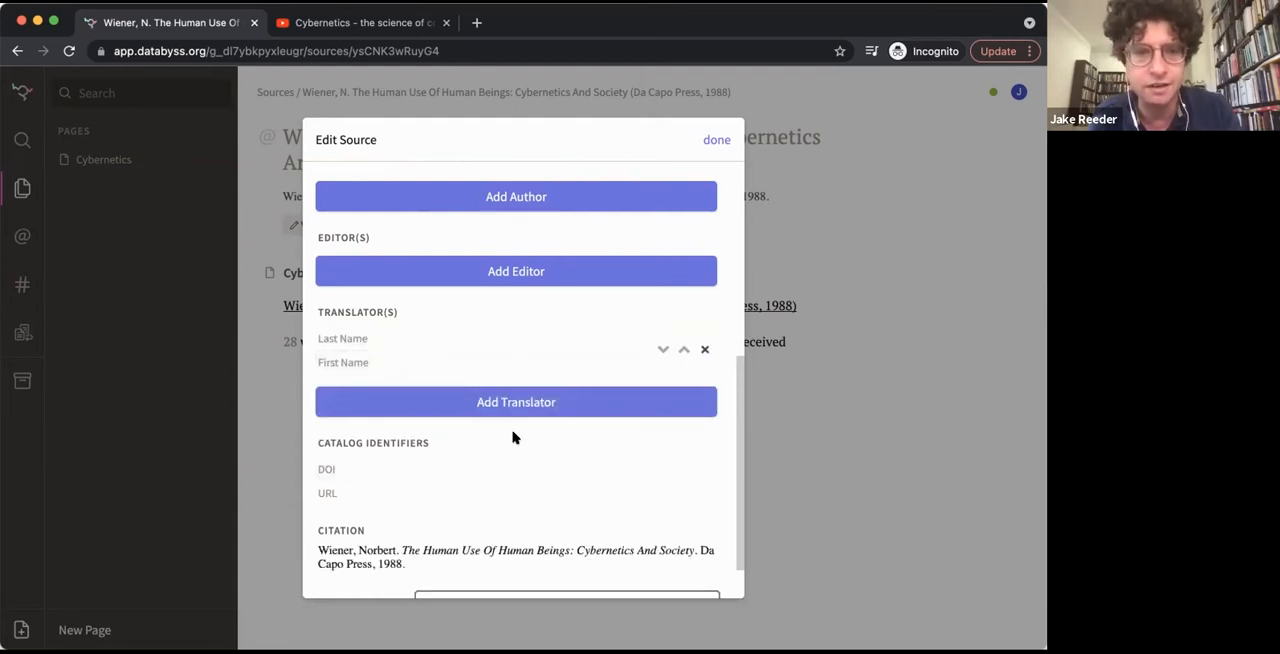
left_click(490, 332)
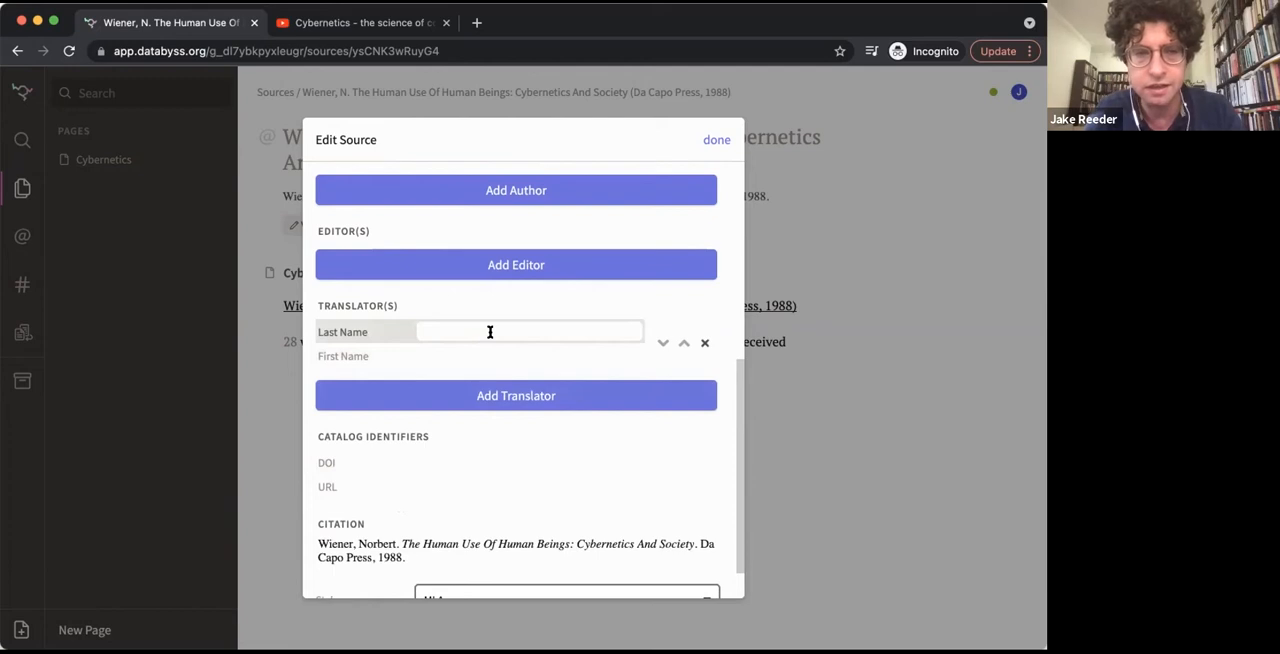
type("Best")
left_click(480, 353)
type("Translator")
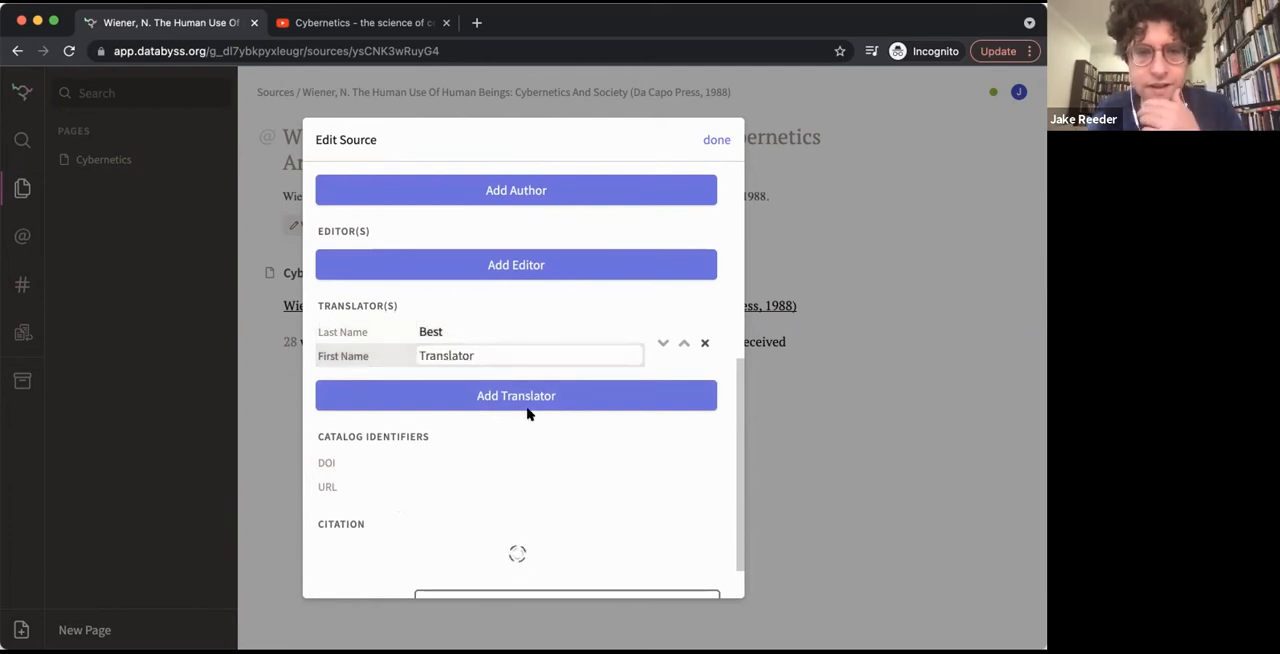
Set the source's citation style to Chicago
scroll(528, 414, "down", 1)
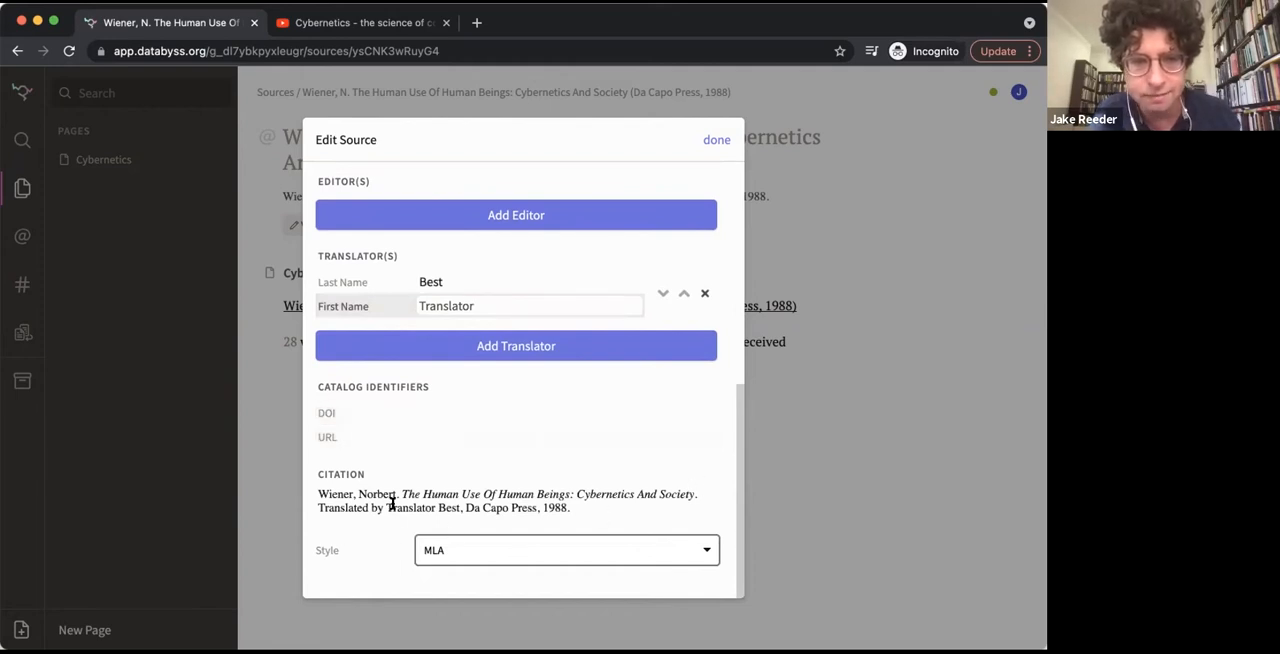
left_click(551, 550)
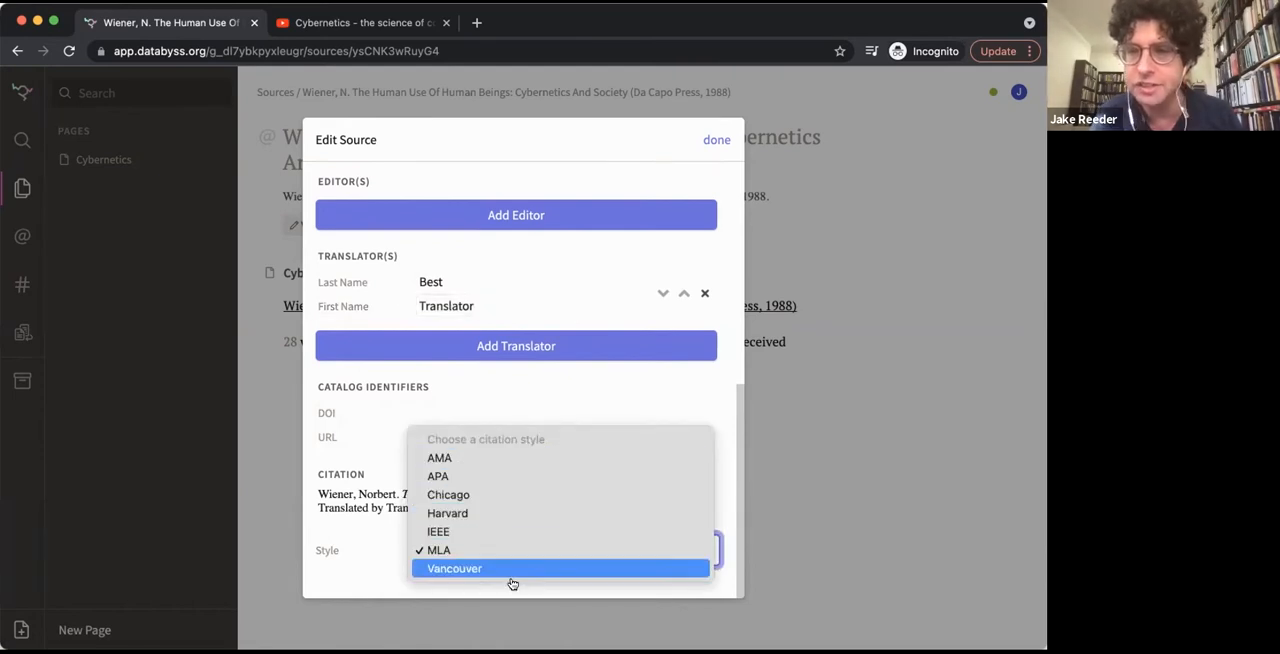
left_click(524, 494)
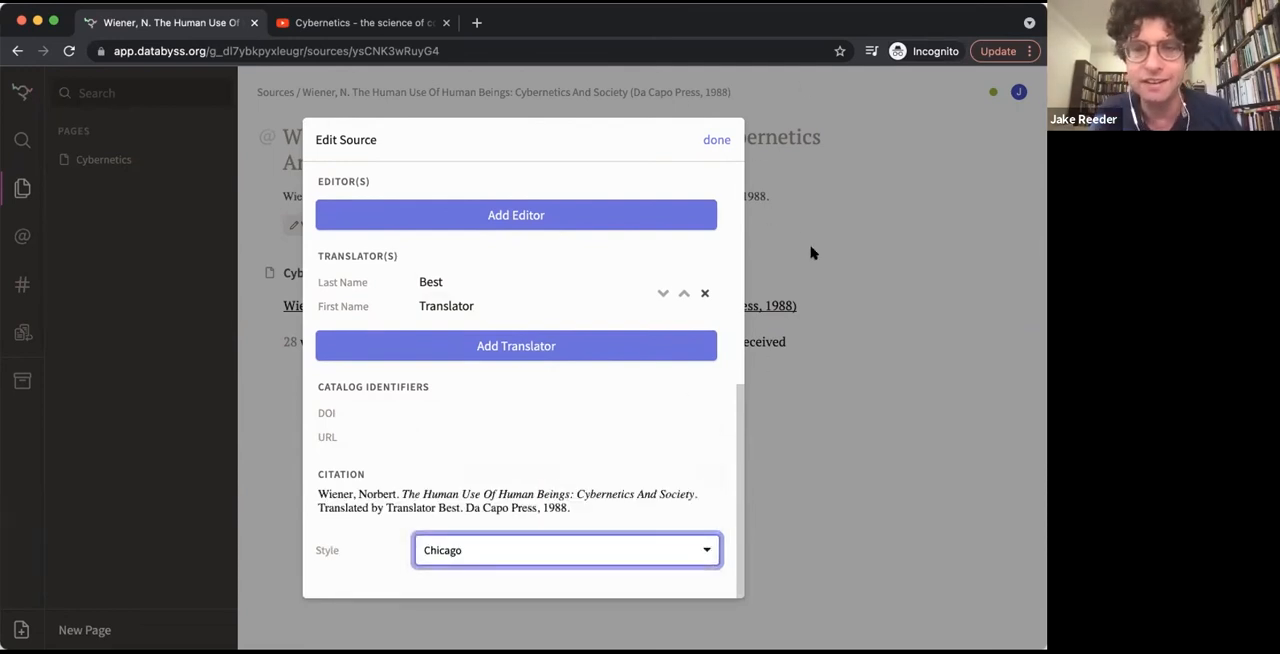
Shorten the Wiener source's name to "Wiener, N. The Human Use Of Human Beings:", removing the subtitle, publisher and year
left_click(825, 413)
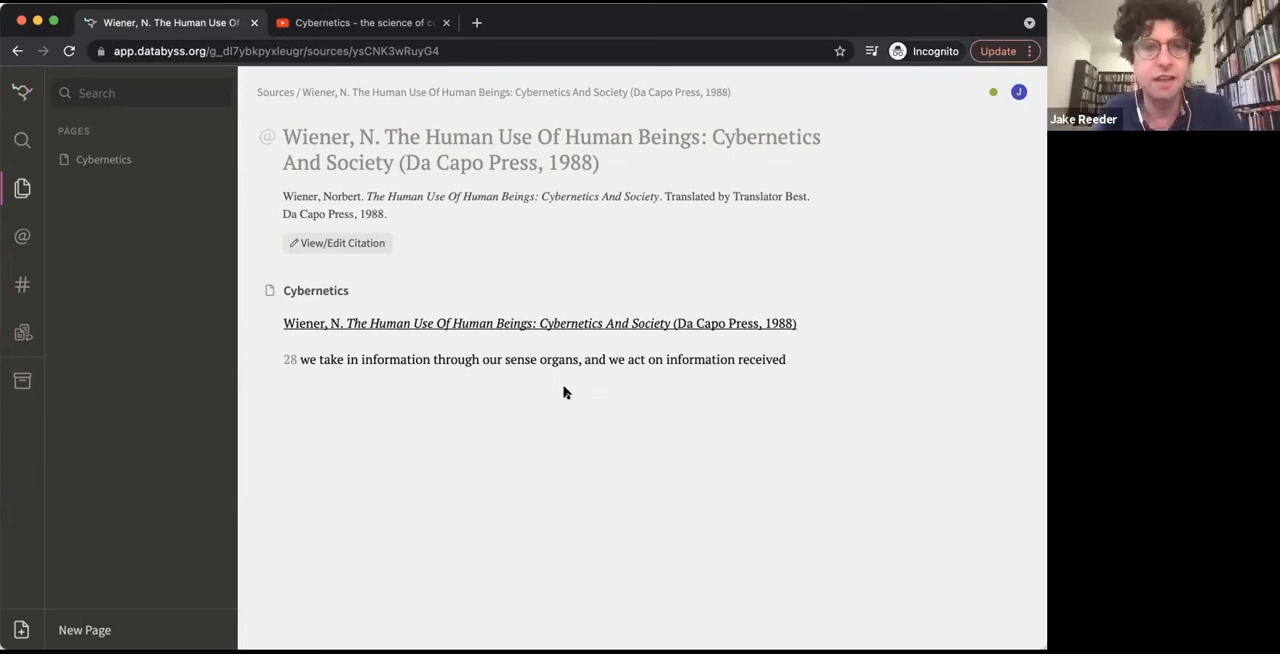
left_click(296, 246)
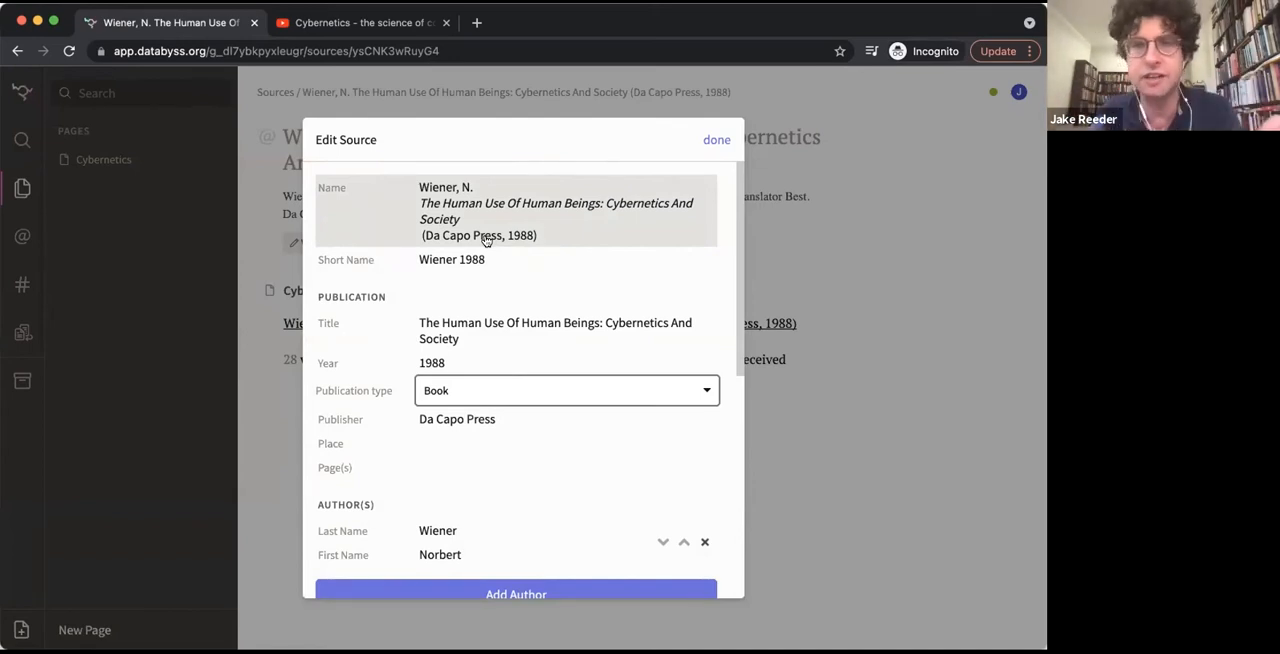
left_click(547, 231)
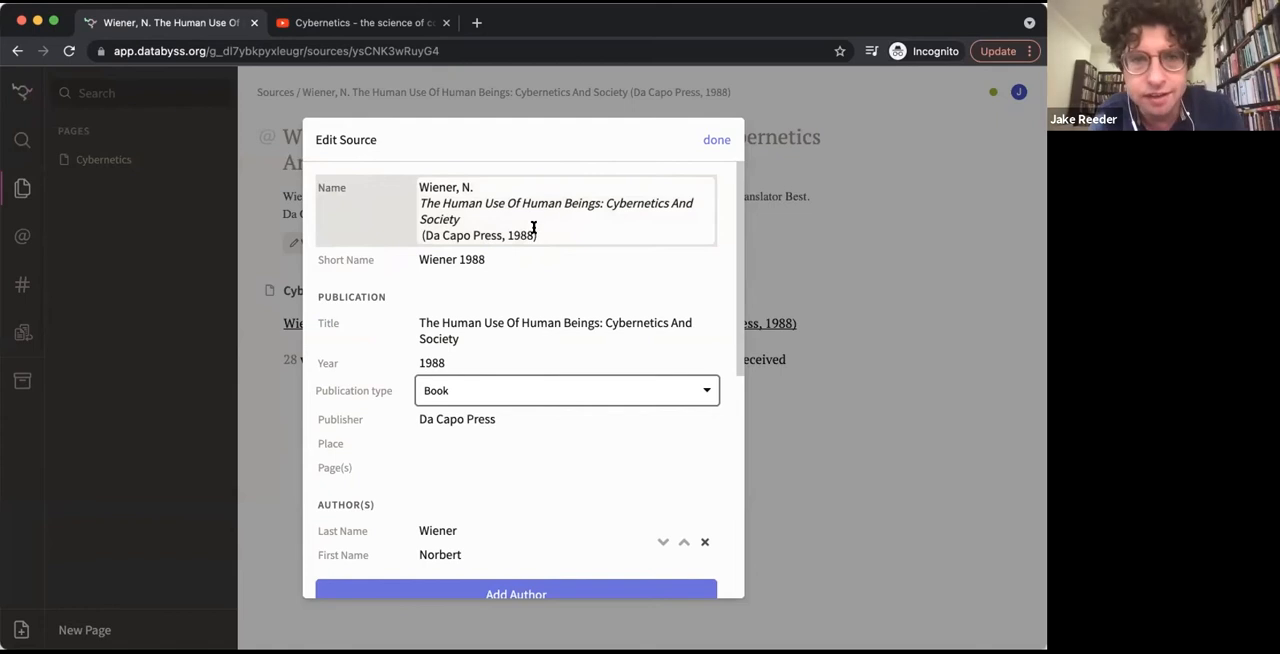
left_click_drag(534, 229, 420, 233)
key("BackSpace")
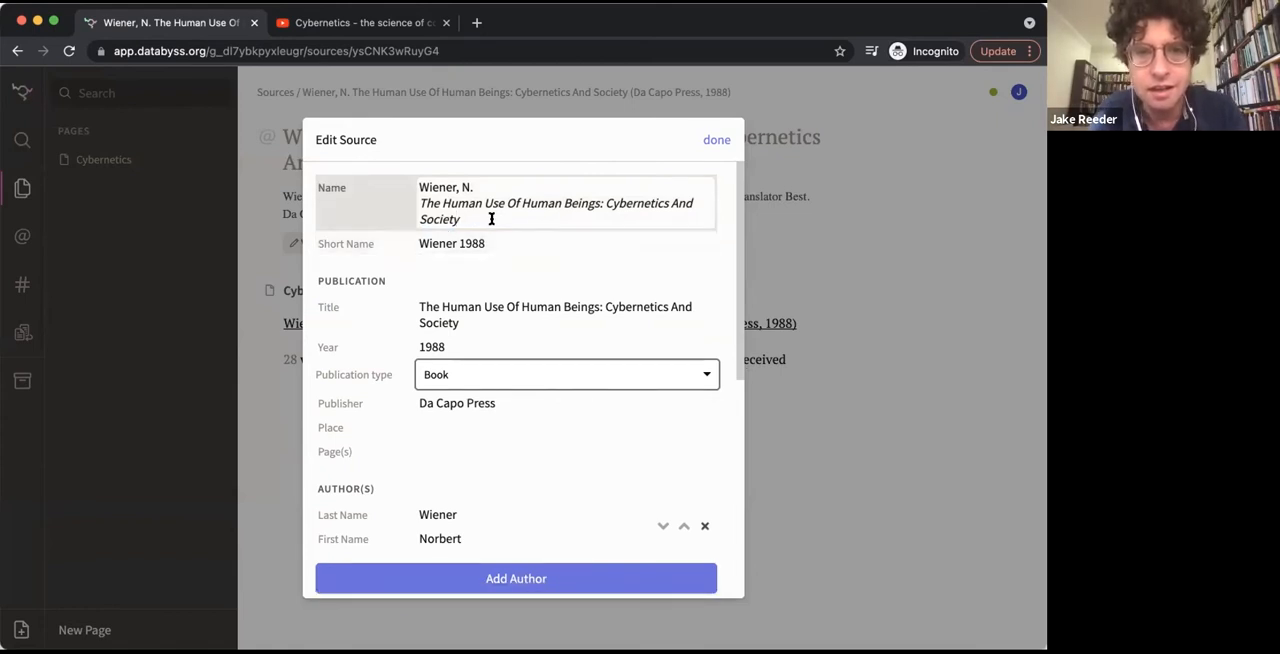
left_click(602, 204, "shift")
key("BackSpace")
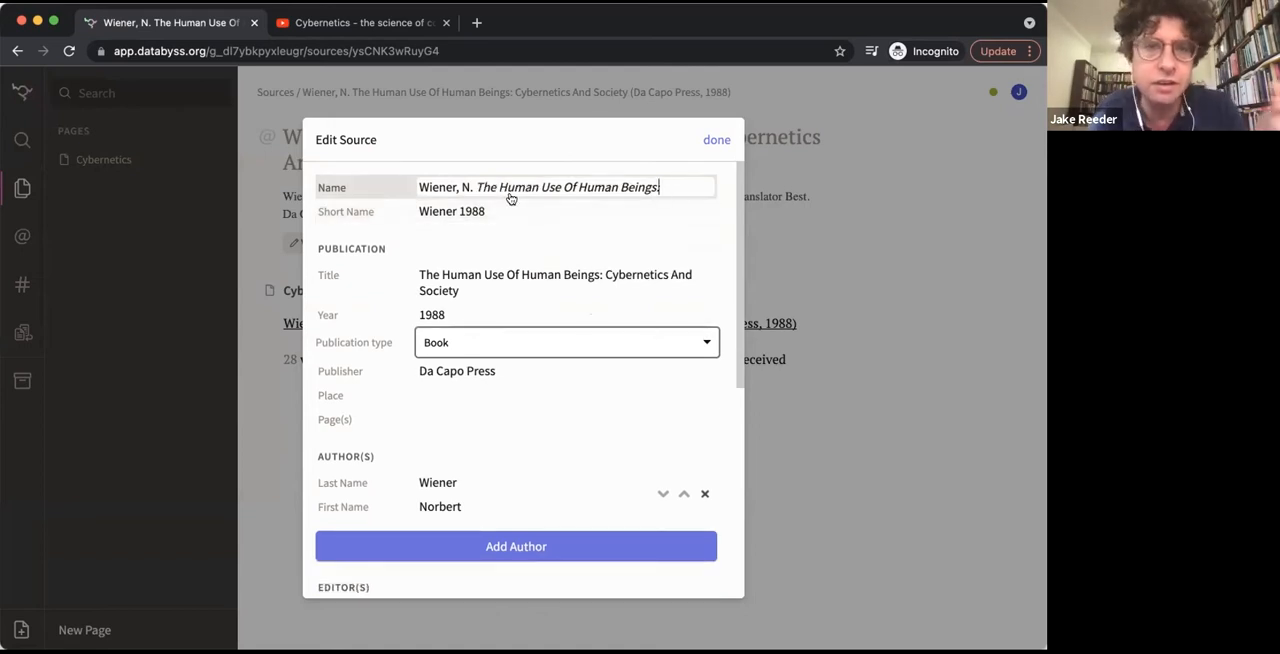
left_click(722, 143)
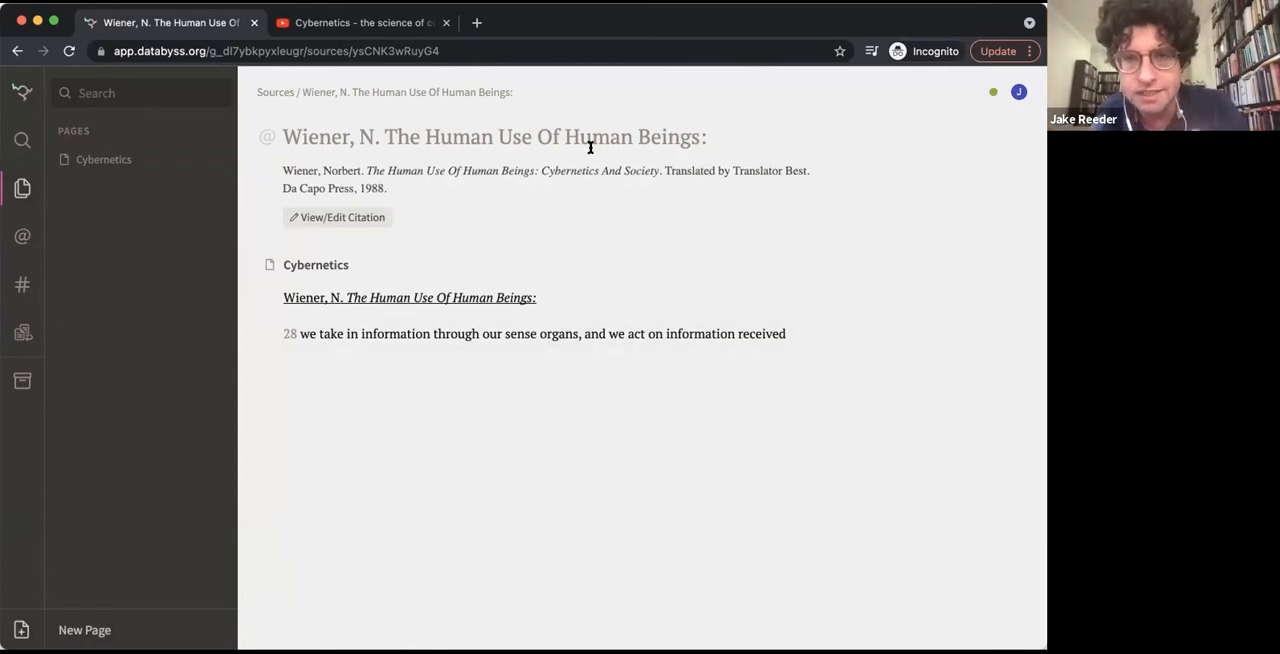
Remove the trailing colon from the source's name in its citation details
left_click(293, 221)
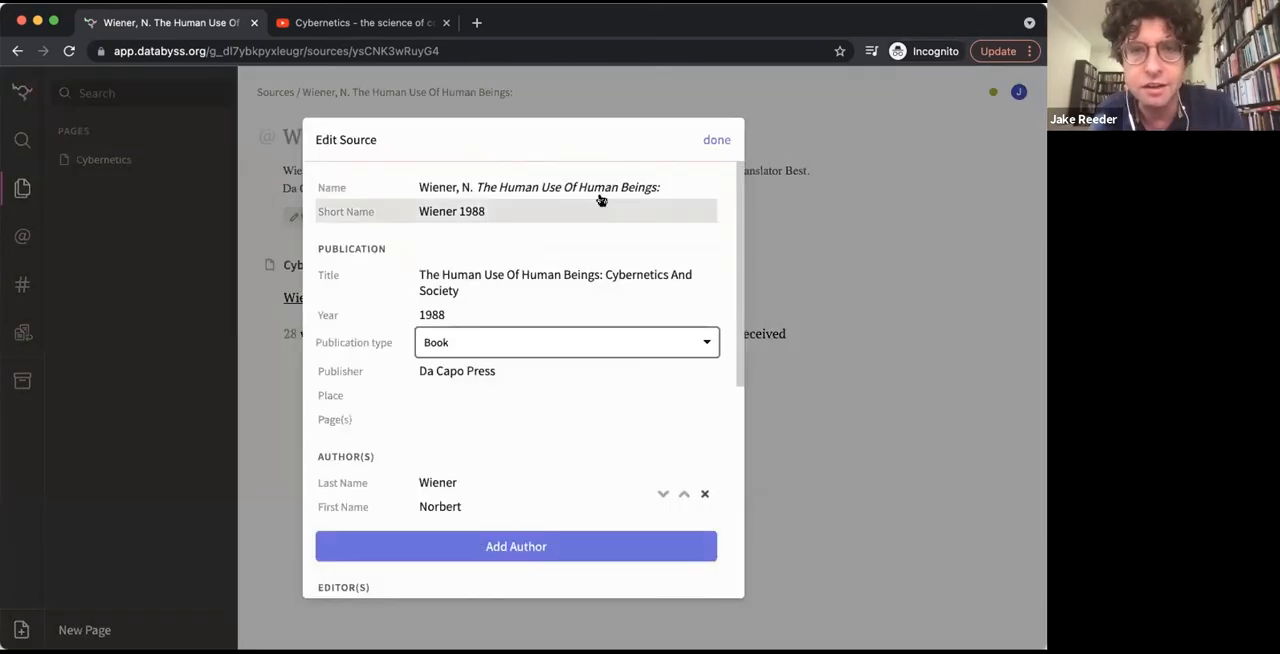
left_click(662, 180)
key("BackSpace")
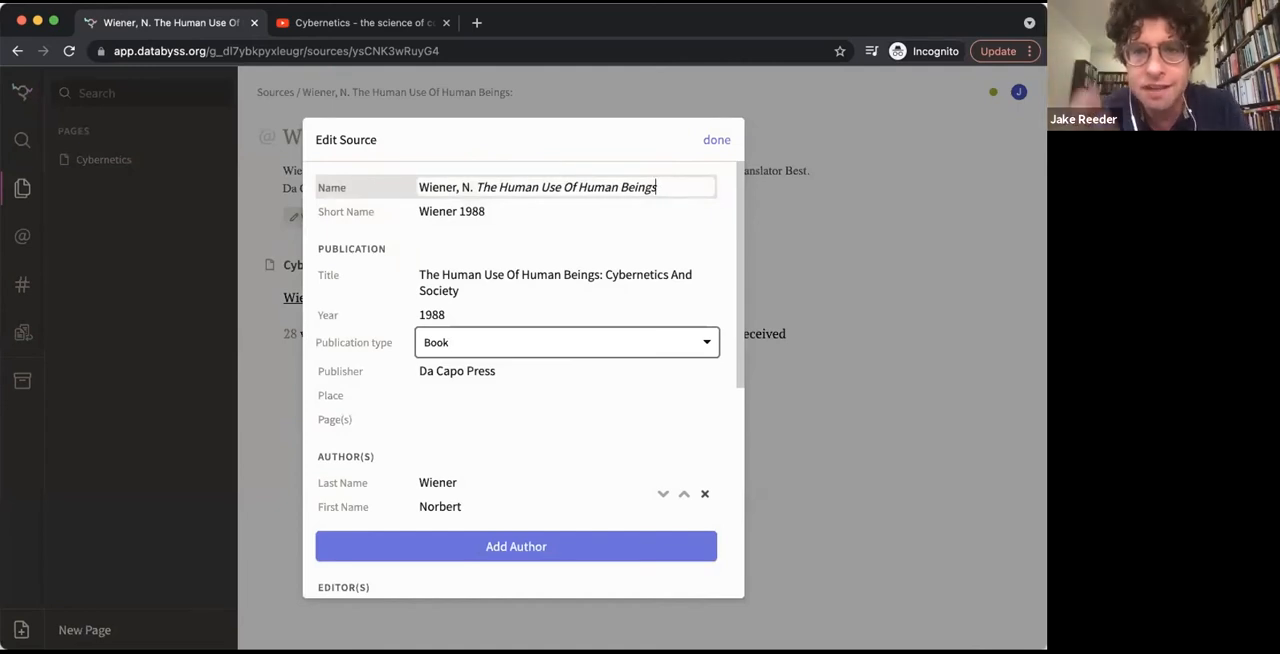
left_click(716, 140)
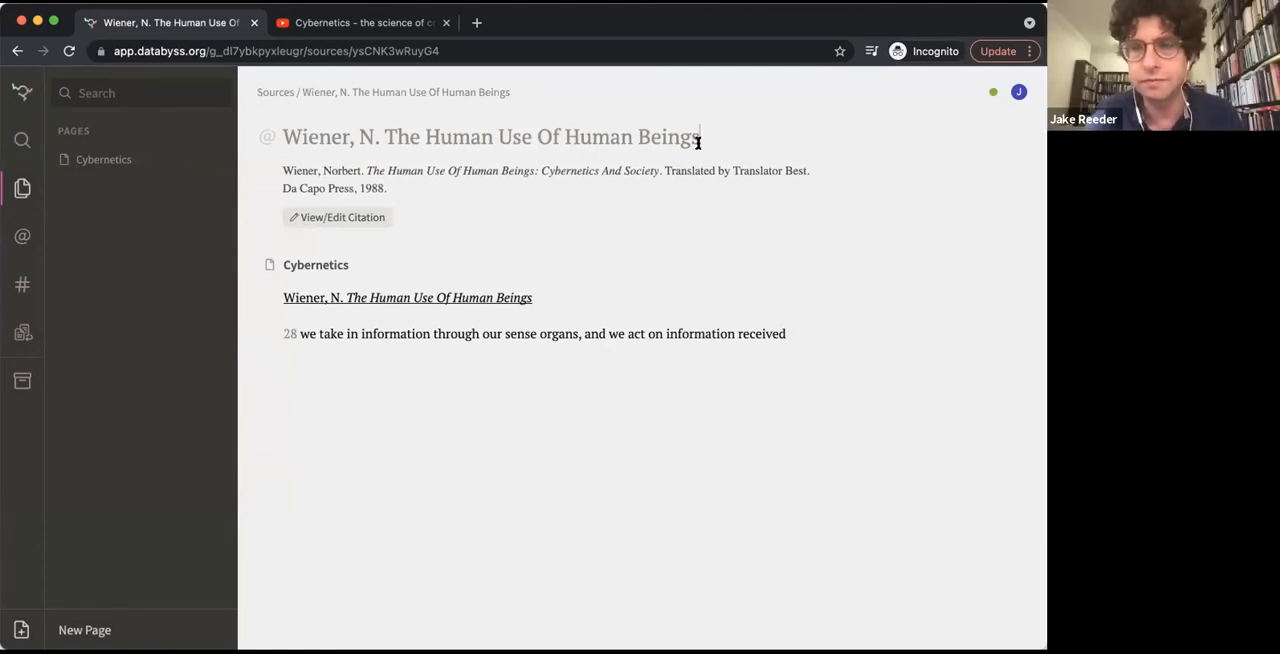
Remove the author's initial from the source title so it reads "Wiener. The Human Use Of Human Beings"
left_click(374, 136)
key("BackSpace")
key("BackSpace")
key("BackSpace")
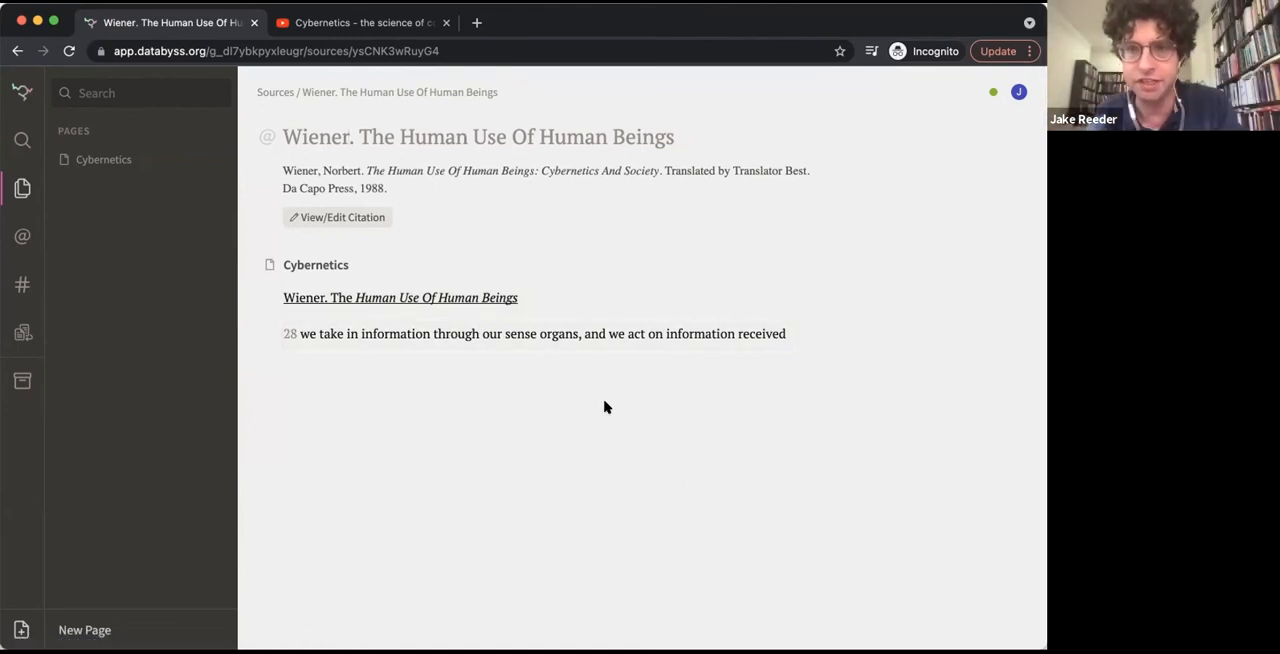
Check the renamed source heading on the Cybernetics page and in its source view, and return to the quote
left_click(532, 334)
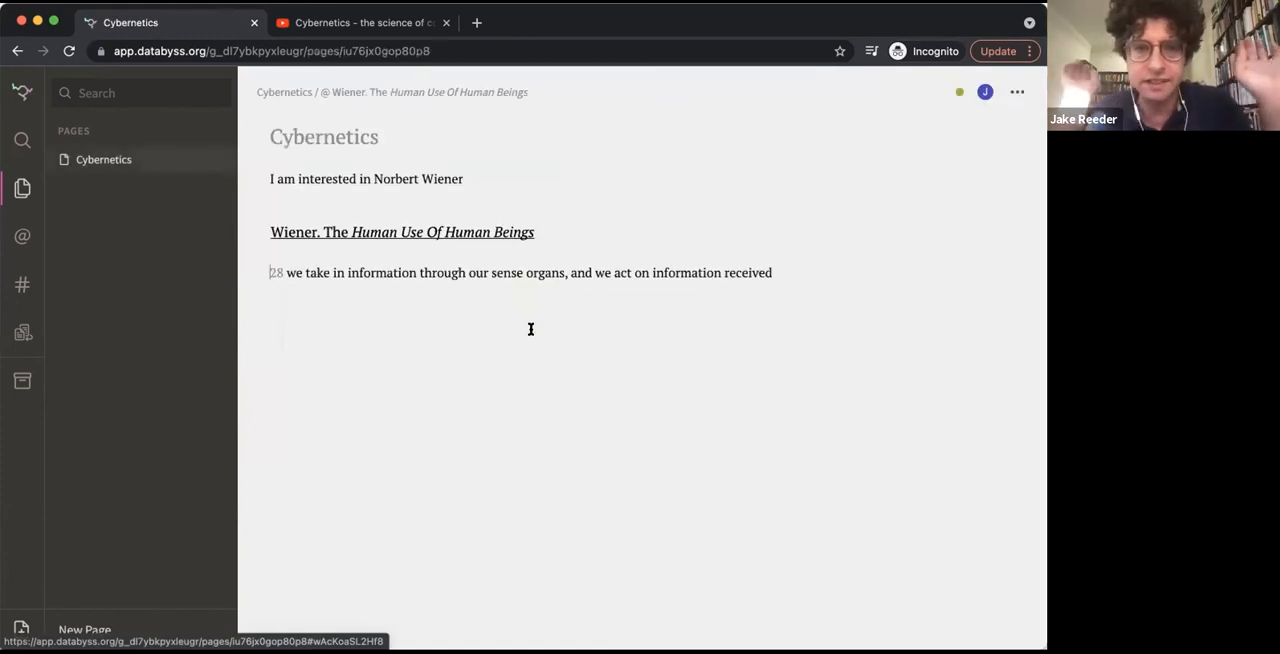
left_click(502, 240)
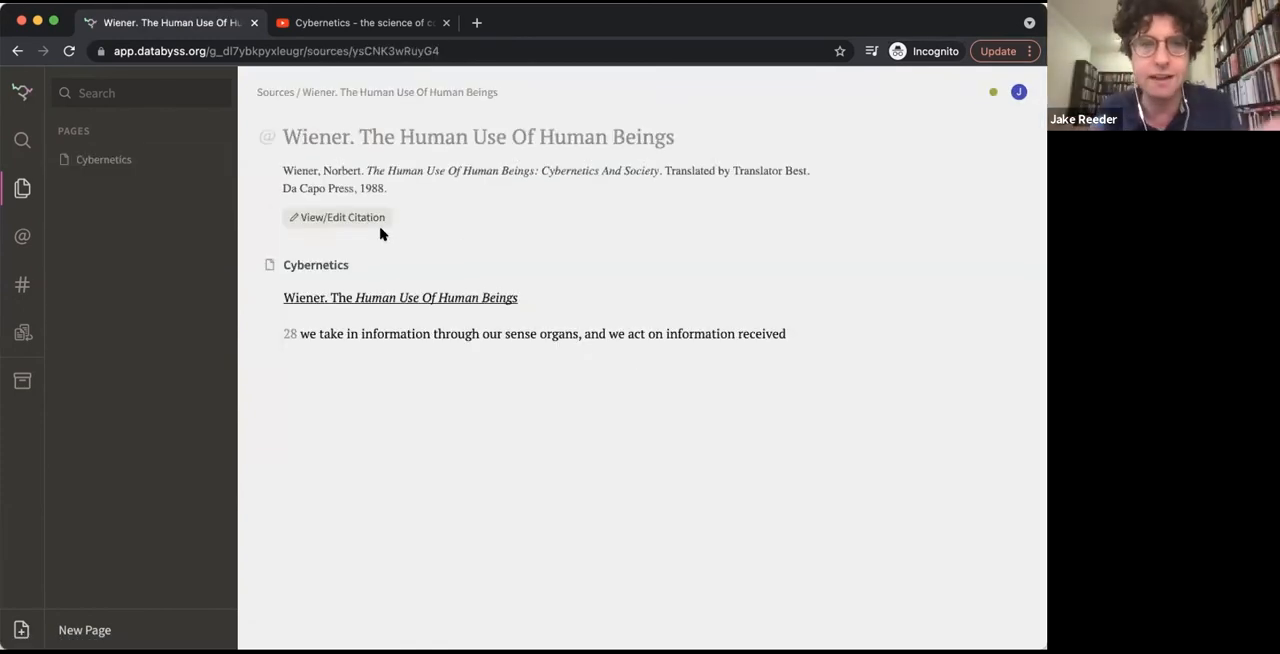
left_click(420, 336)
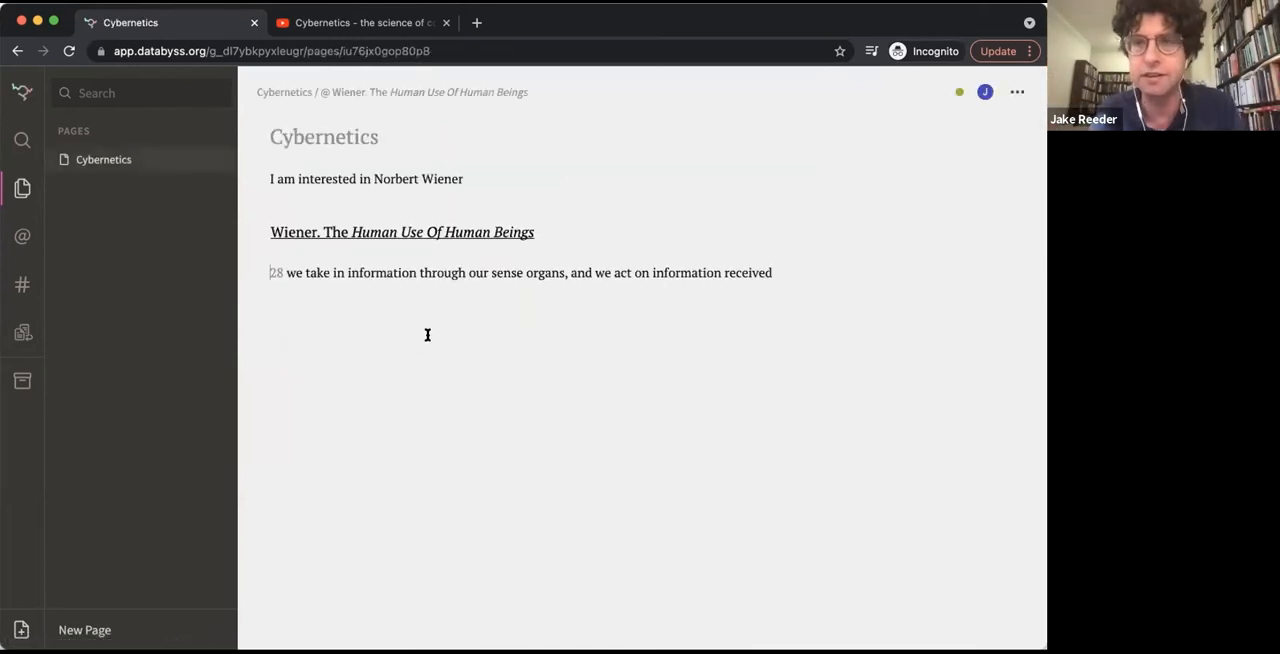
Add the quote "the command through which we exercise our control over our environement are a kind of information" below the page 28 quote
left_click(790, 274)
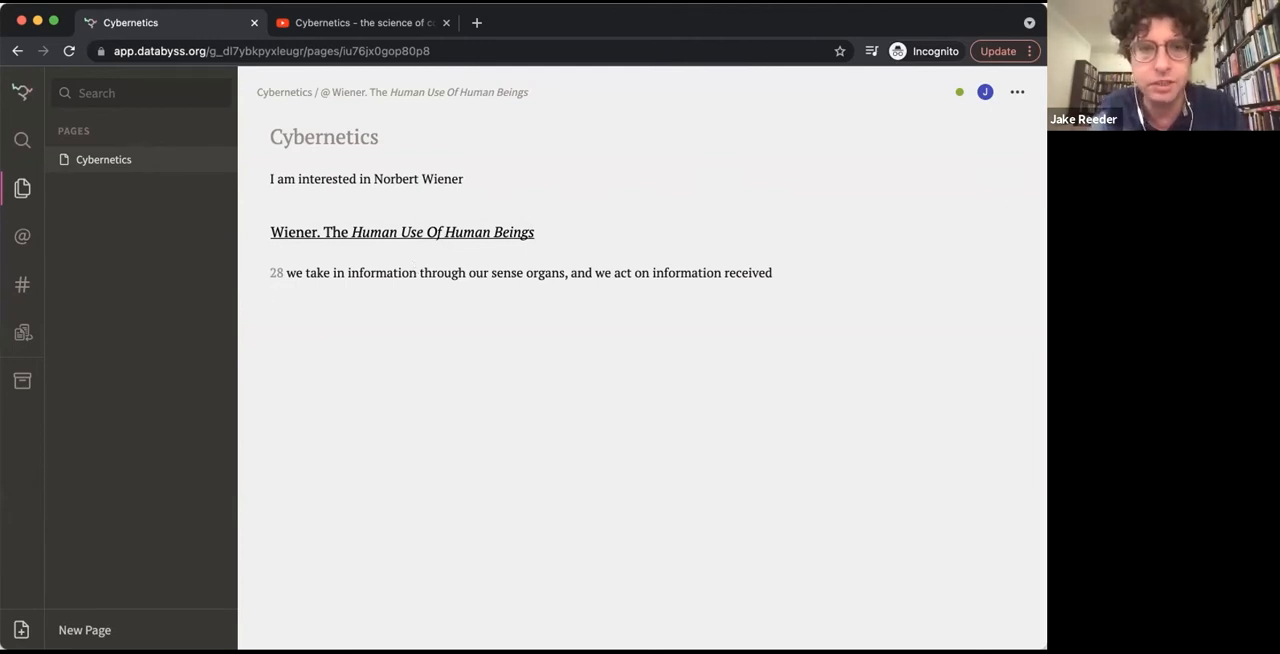
key("Return")
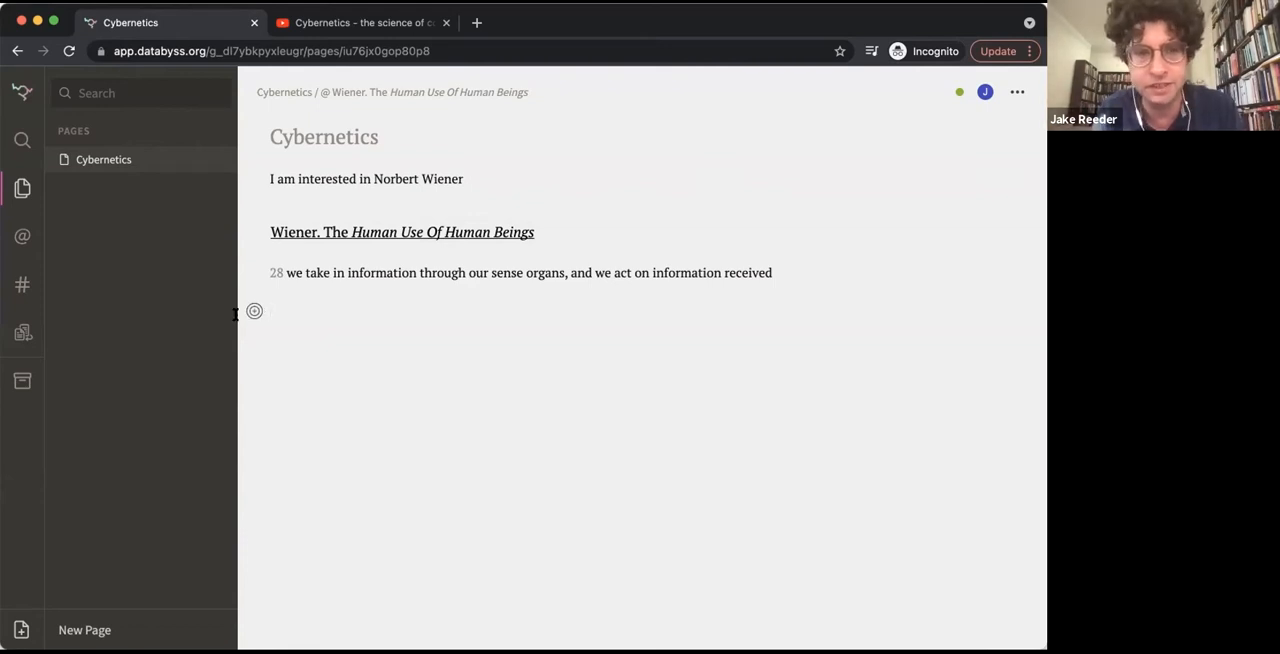
left_click(315, 316)
type("the")
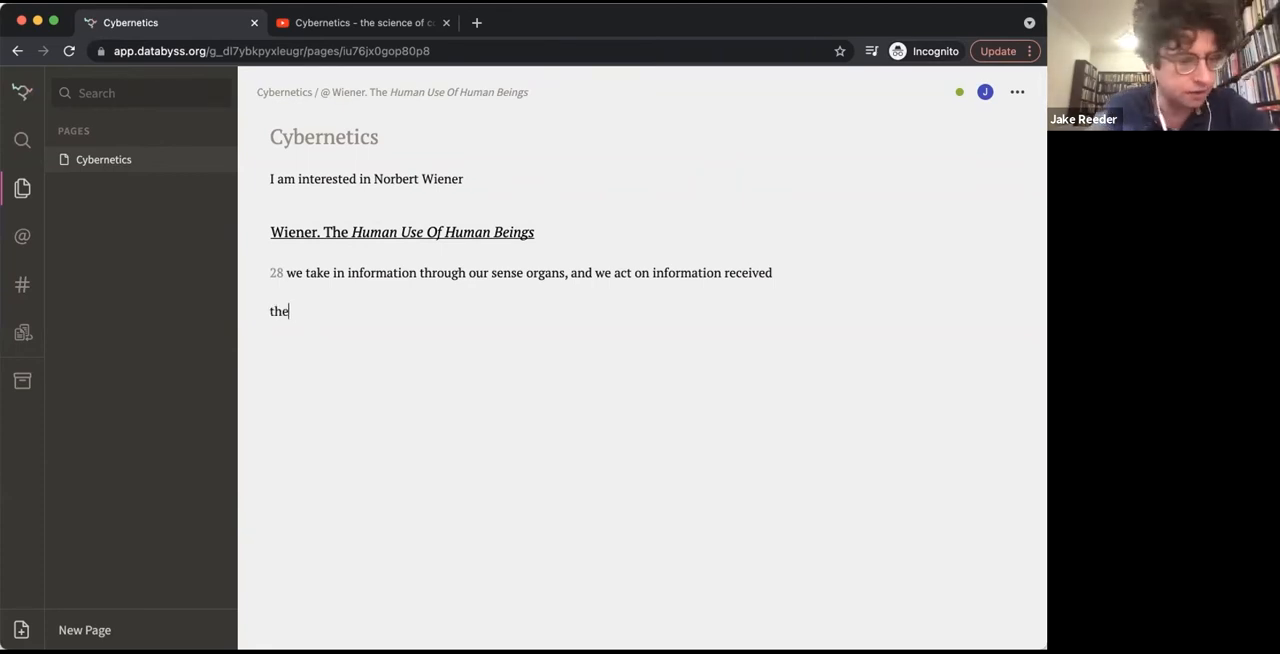
type(" command through w")
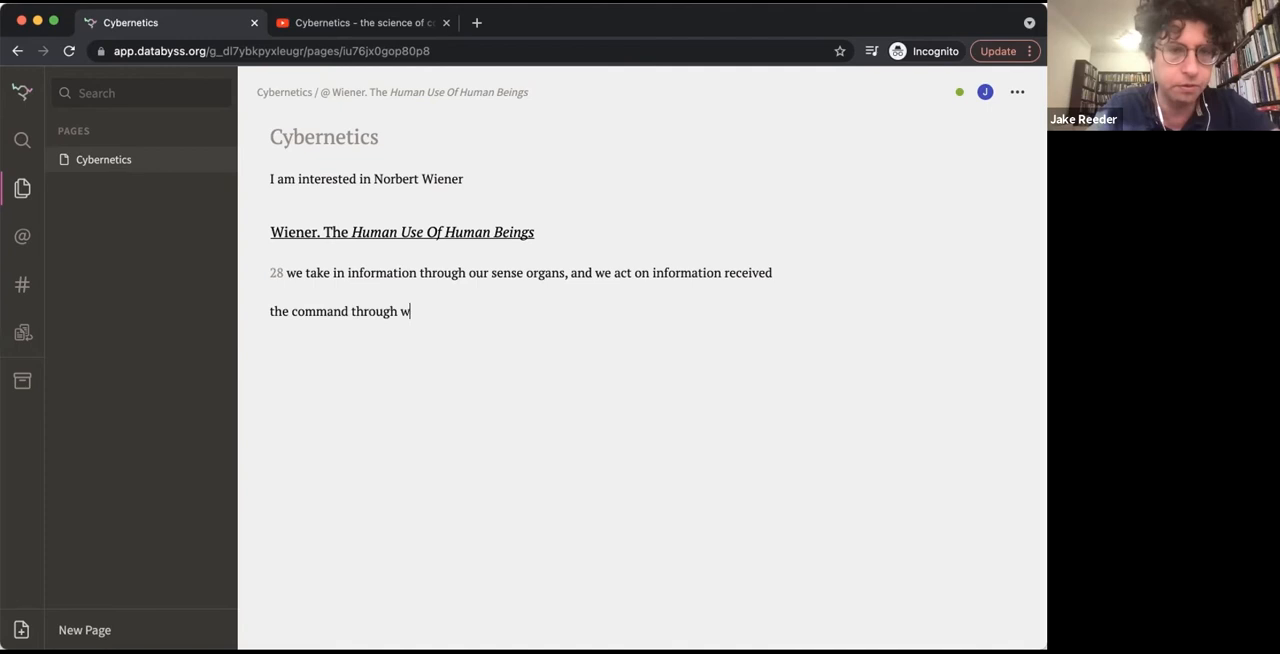
type("hich w ex")
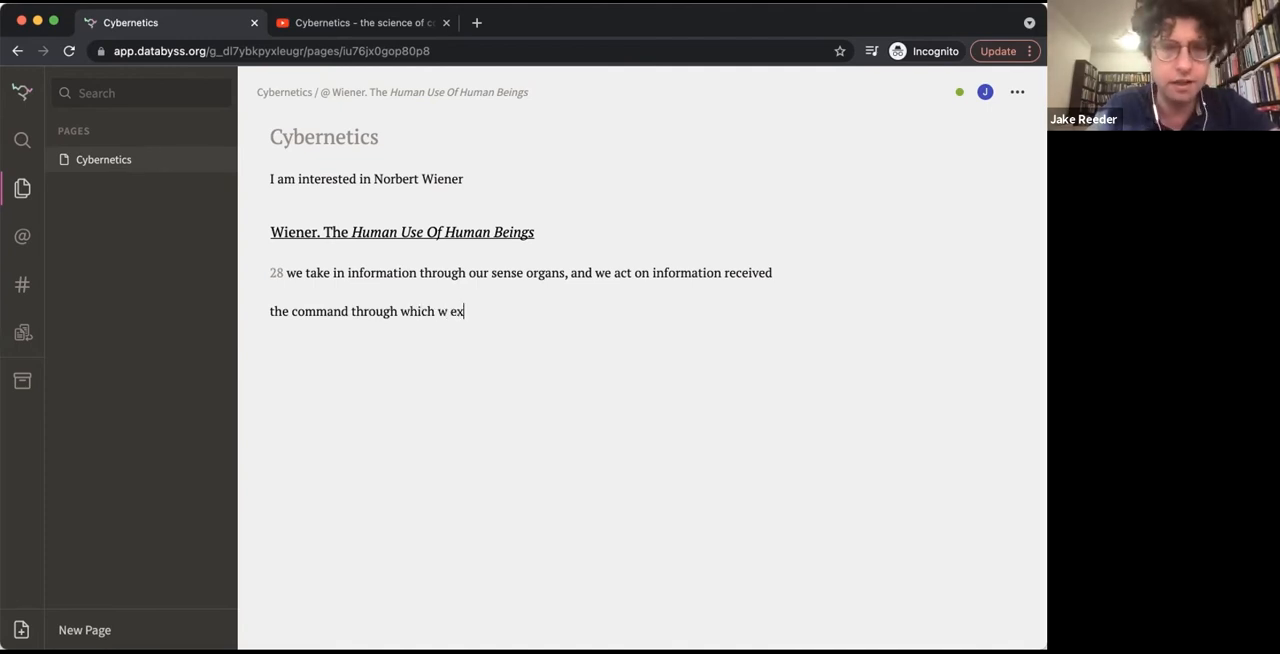
key("BackSpace")
key("BackSpace")
key("BackSpace")
type("e exercise ")
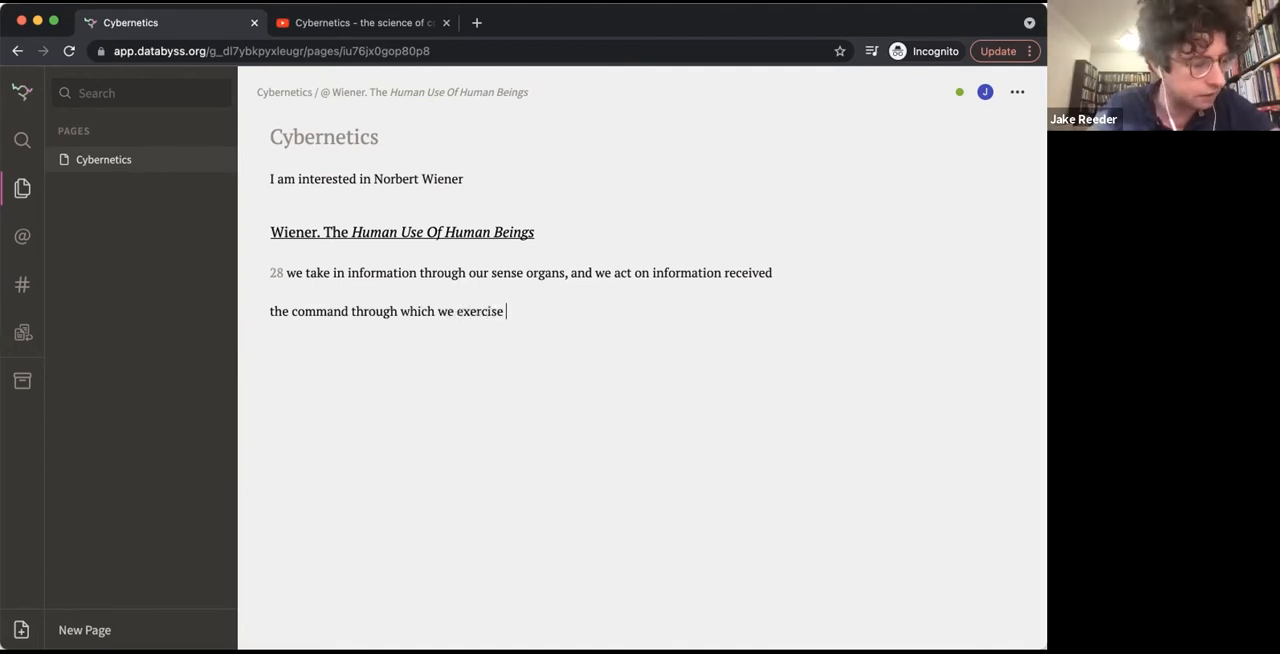
type("our control over our envi")
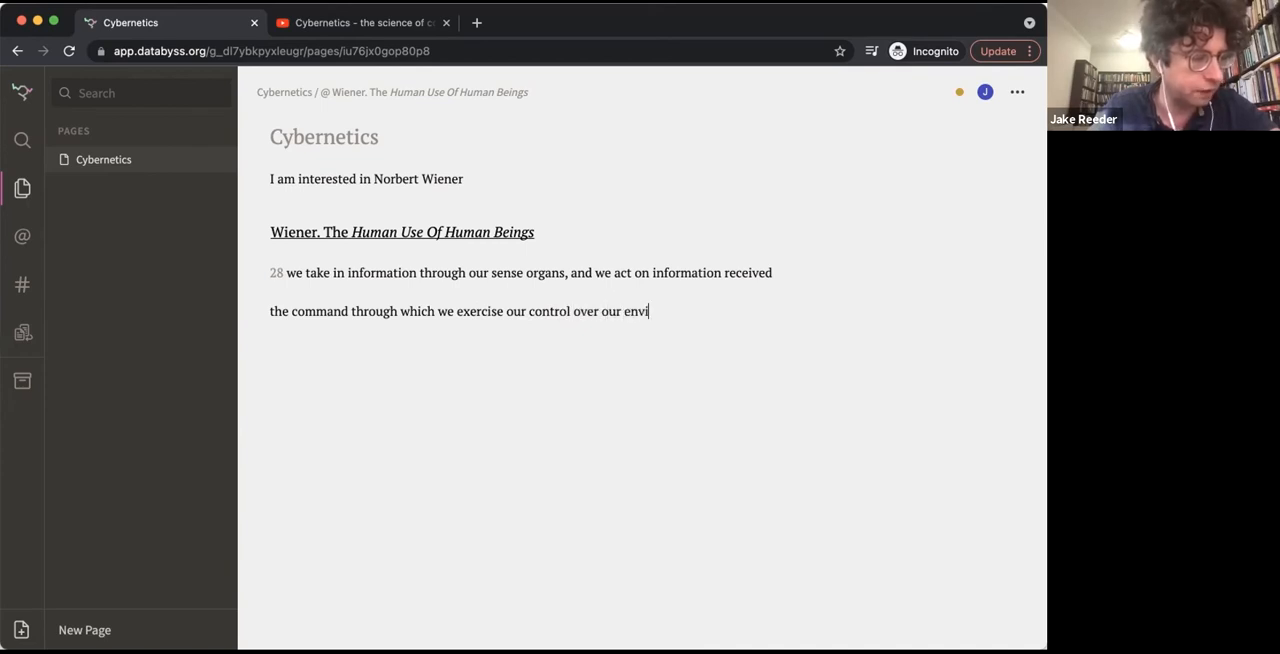
type("ronement are a kind of information")
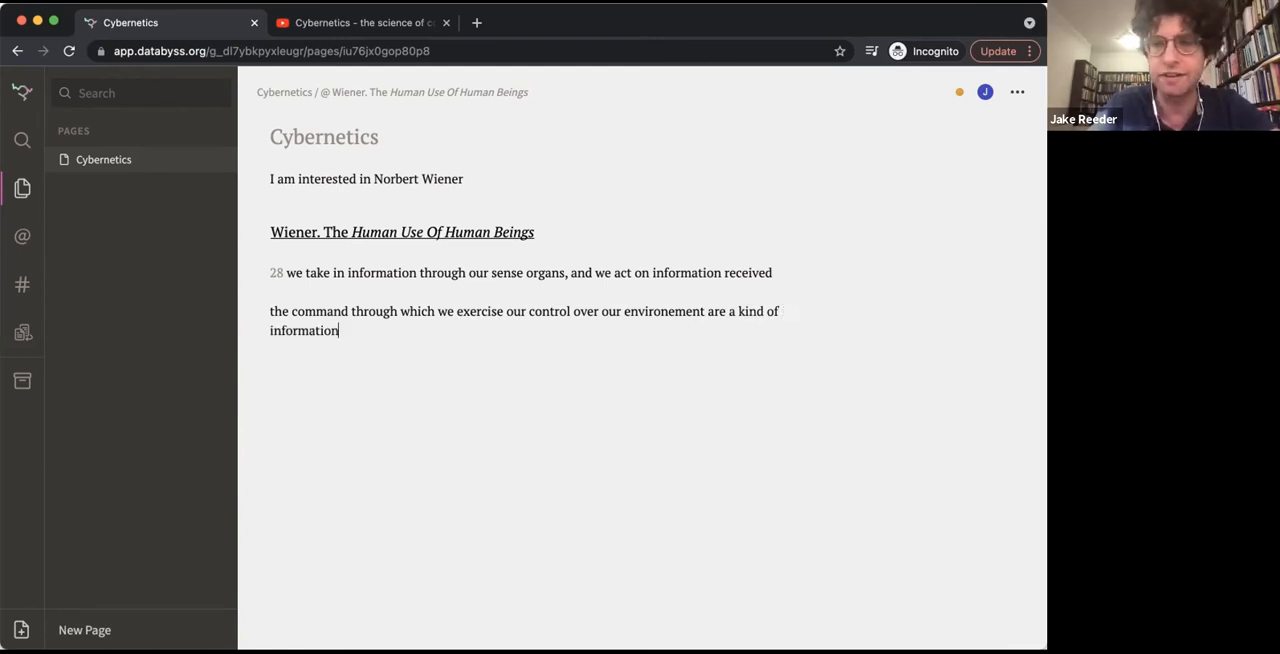
Correct the misspelled word in the new quote to "environment"
double_click(659, 314)
type("environme")
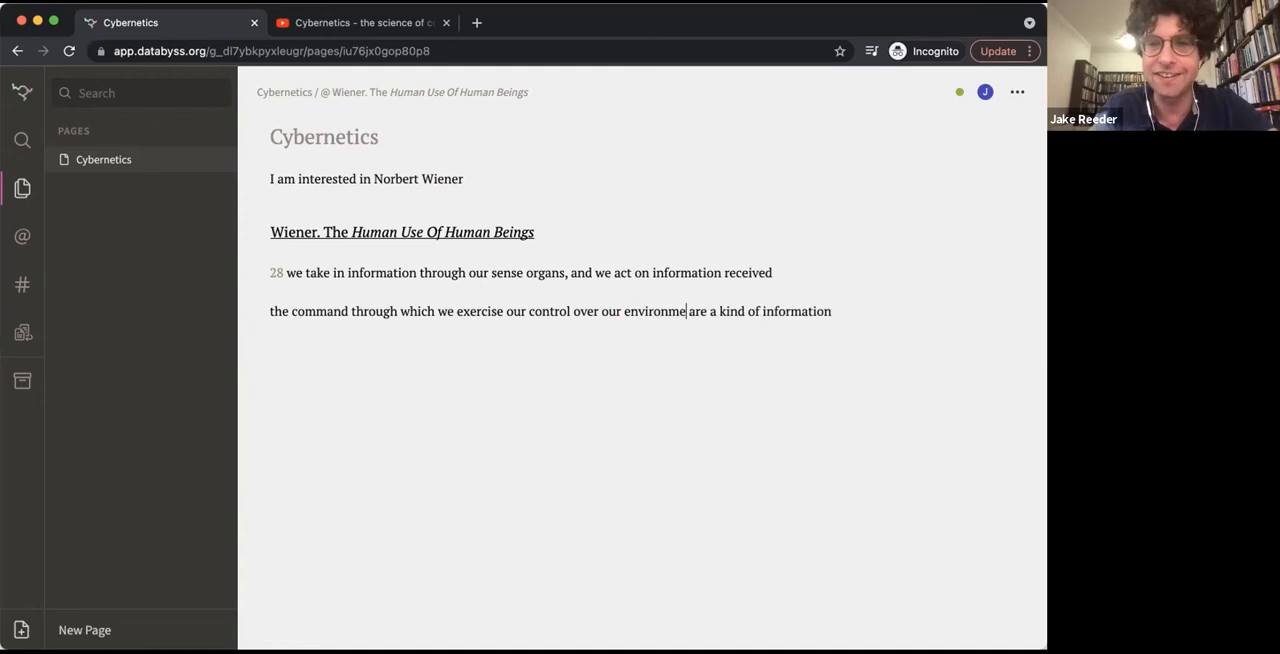
type("nt")
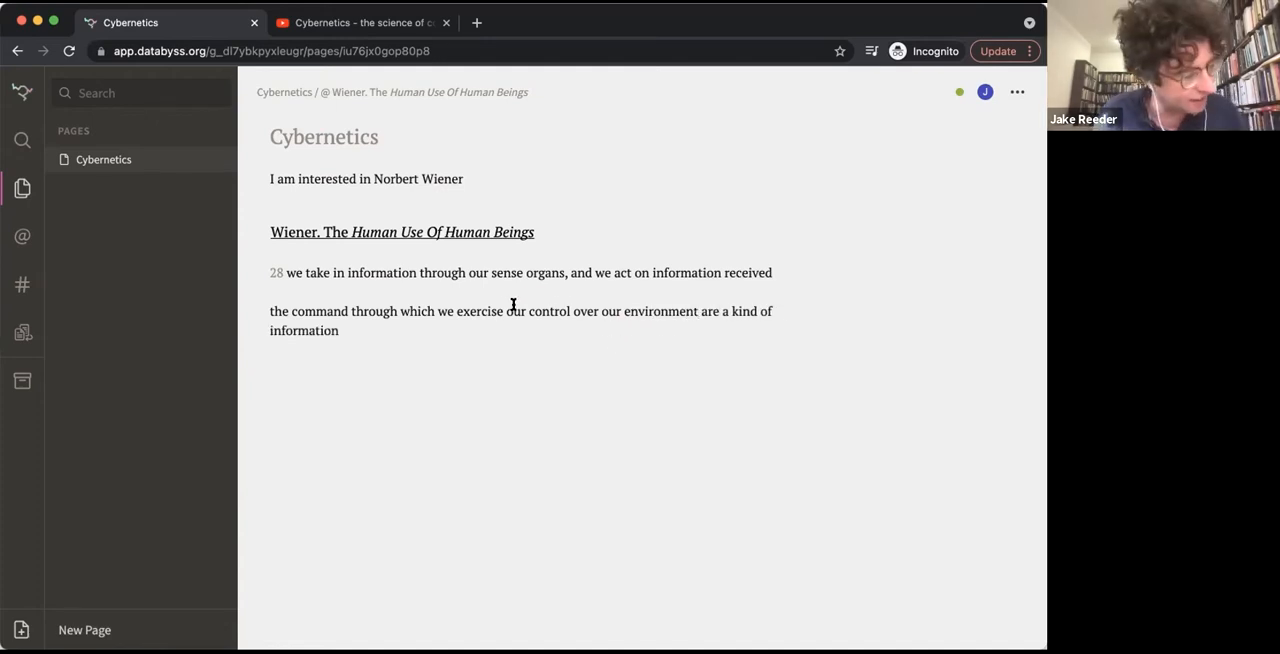
Insert page number 17 before the new quote and mark it as a location
left_click(265, 307)
type("17")
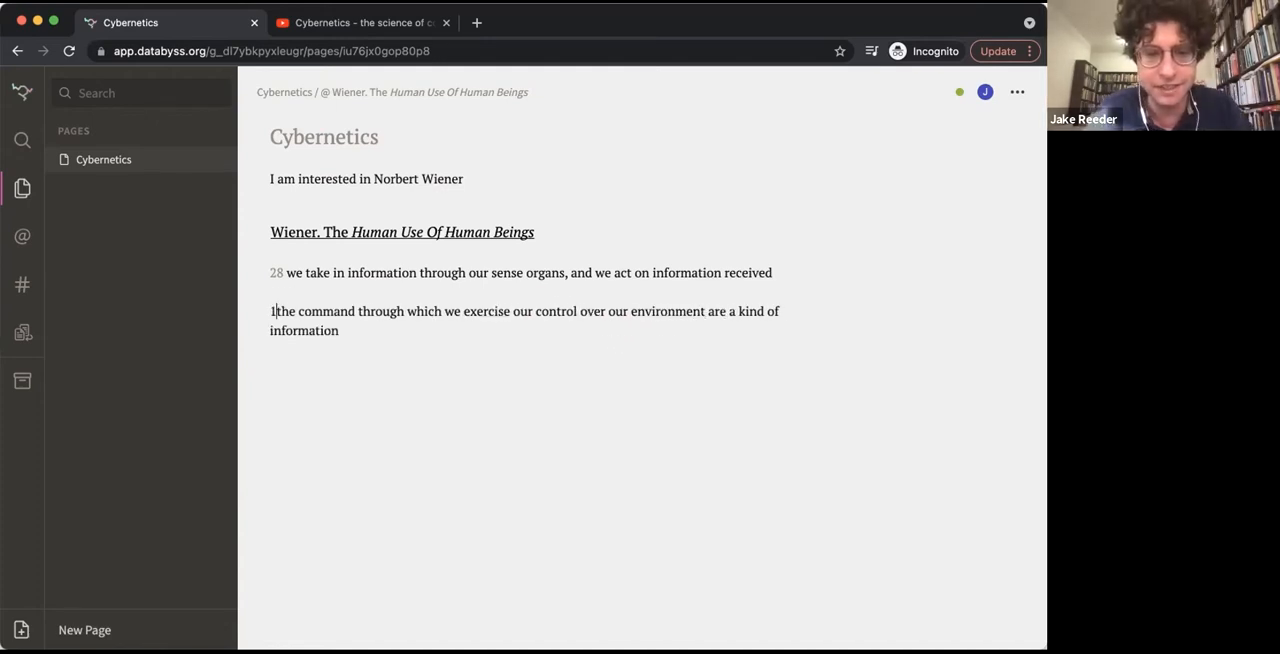
left_click_drag(283, 302, 254, 301)
key("super+k")
Move the page 17 quote above the page 28 quote, directly beneath the Wiener source heading
left_click(390, 324)
left_click_drag(390, 324, 262, 310)
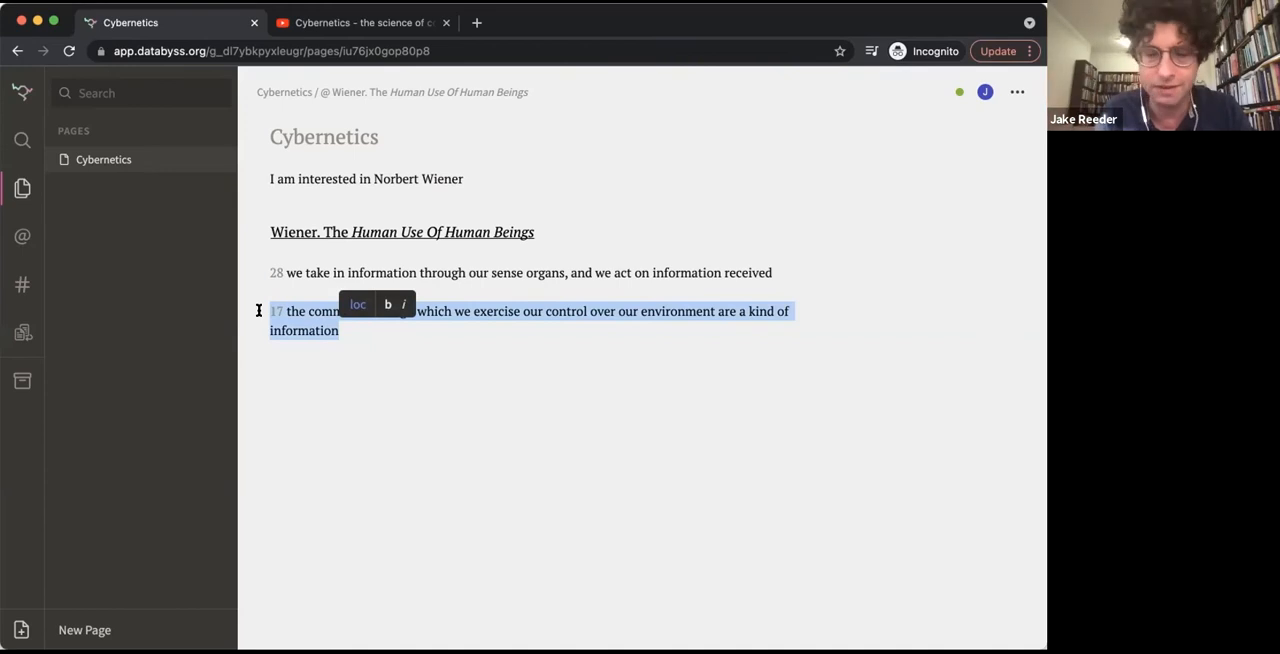
key("super+x")
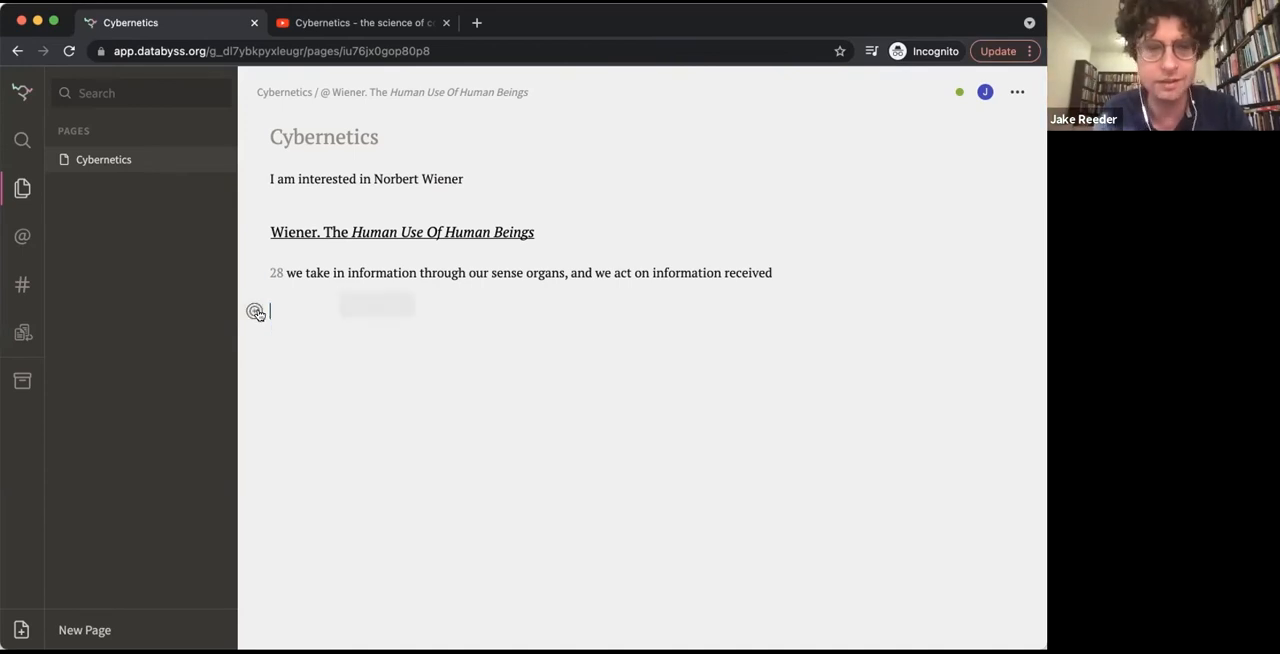
left_click(261, 273)
key("Return")
key("Return")
key("BackSpace")
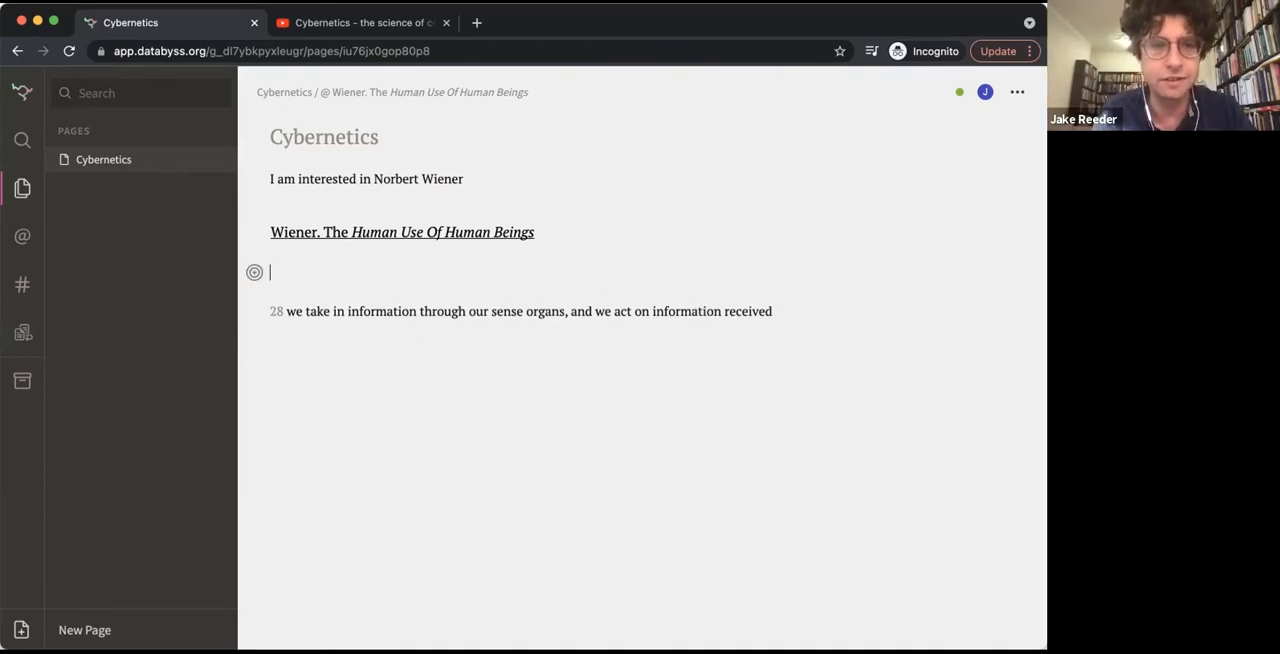
key("super+v")
key("BackSpace")
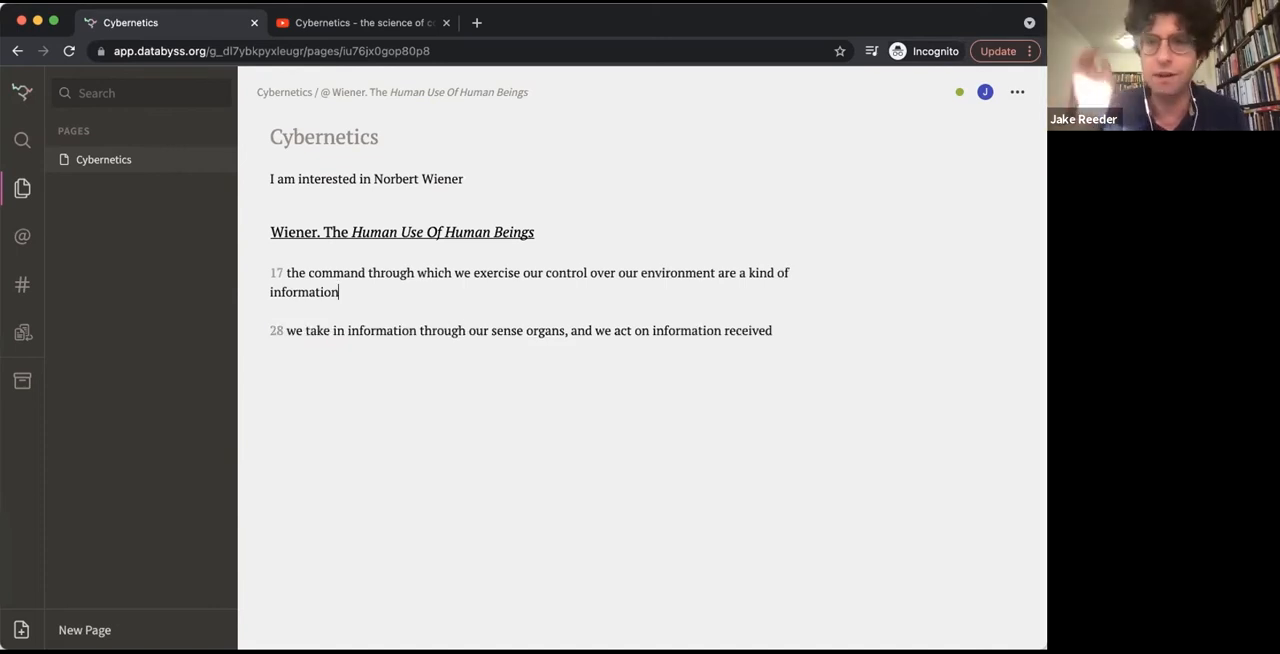
Review the quotes collected under the Wiener source and the insert options for a blank line on the Cybernetics page
left_click(391, 232)
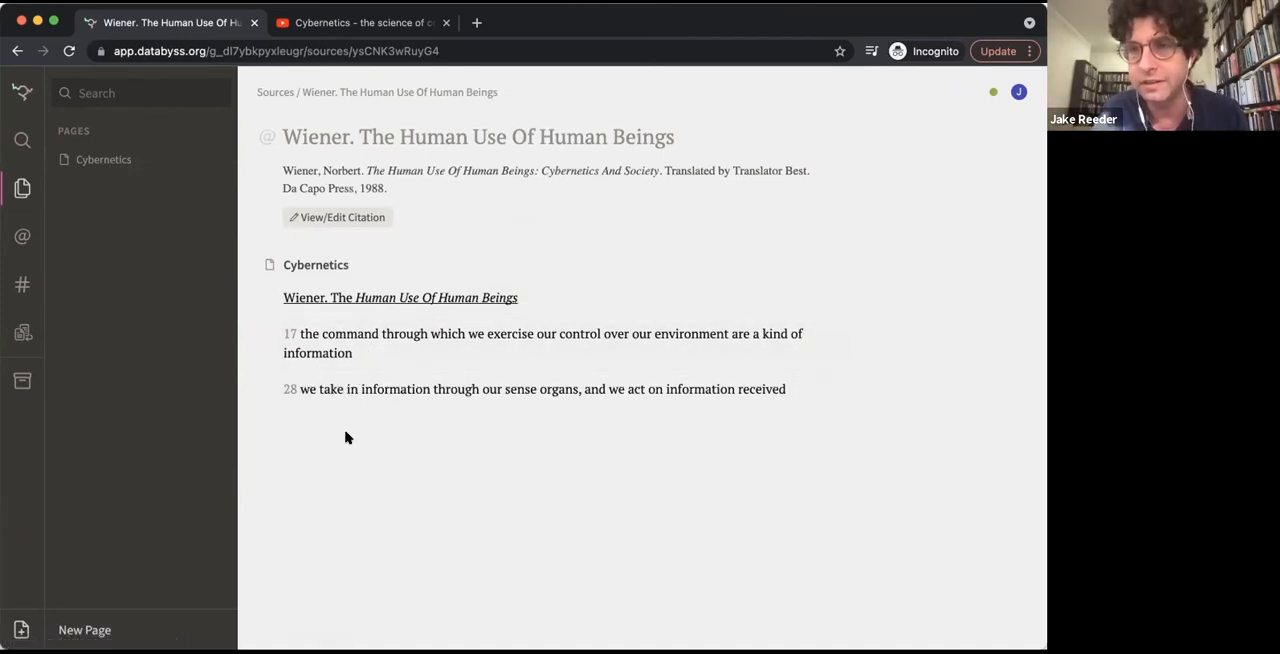
left_click(366, 334)
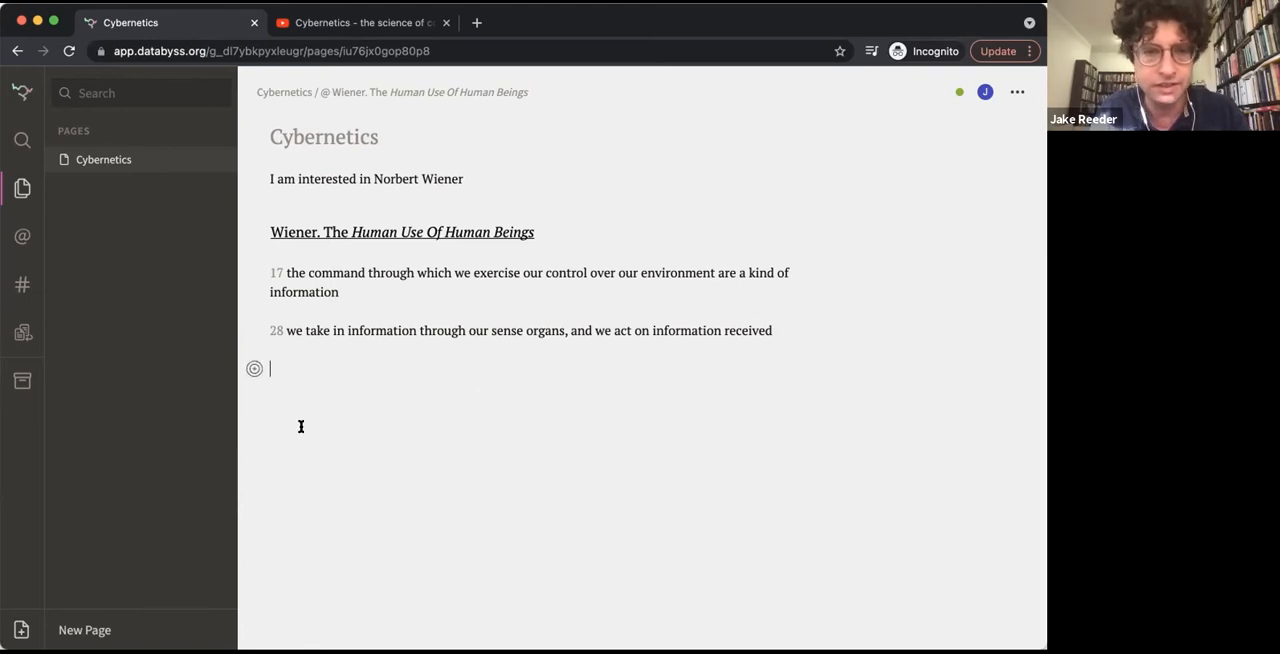
left_click(254, 369)
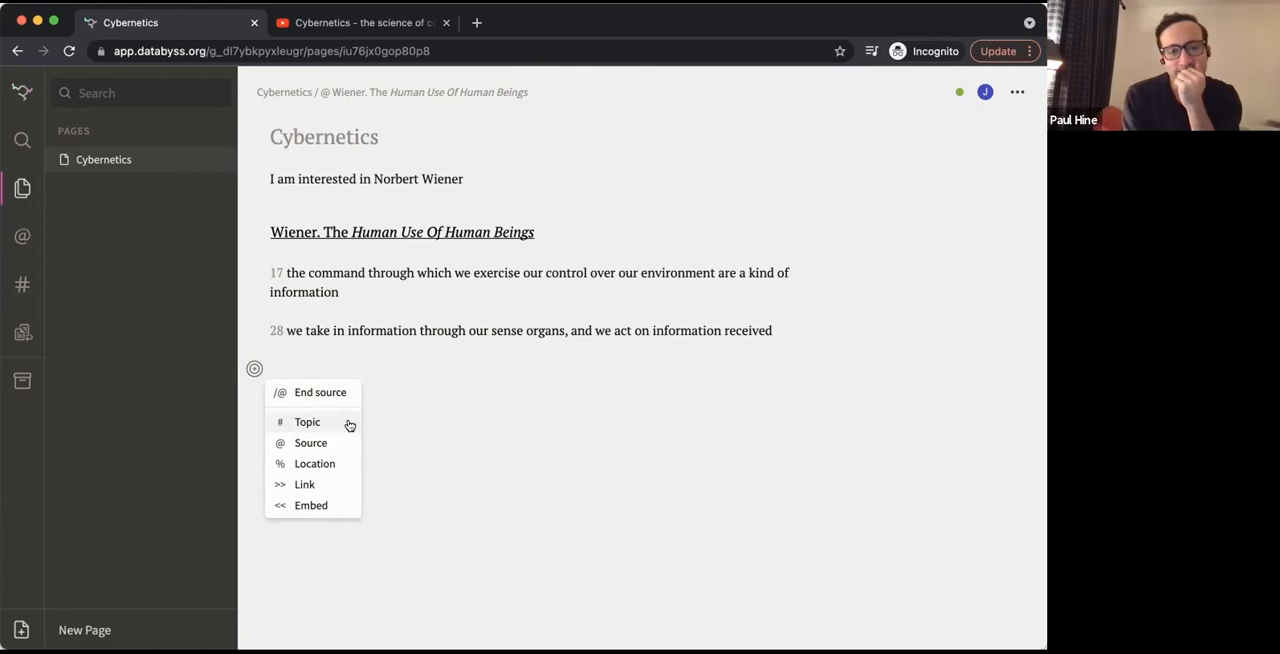
left_click(608, 397)
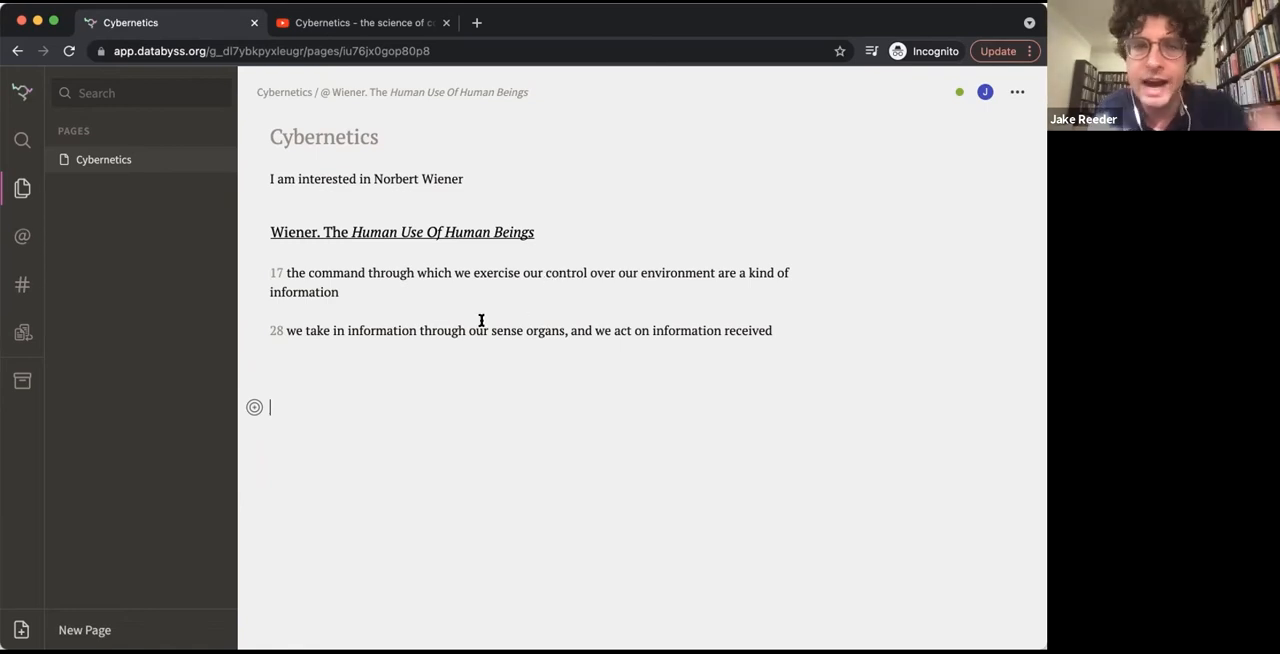
Add a "cybernetics" topic heading directly beneath the Wiener source heading, above the page 17 quote
left_click(549, 225)
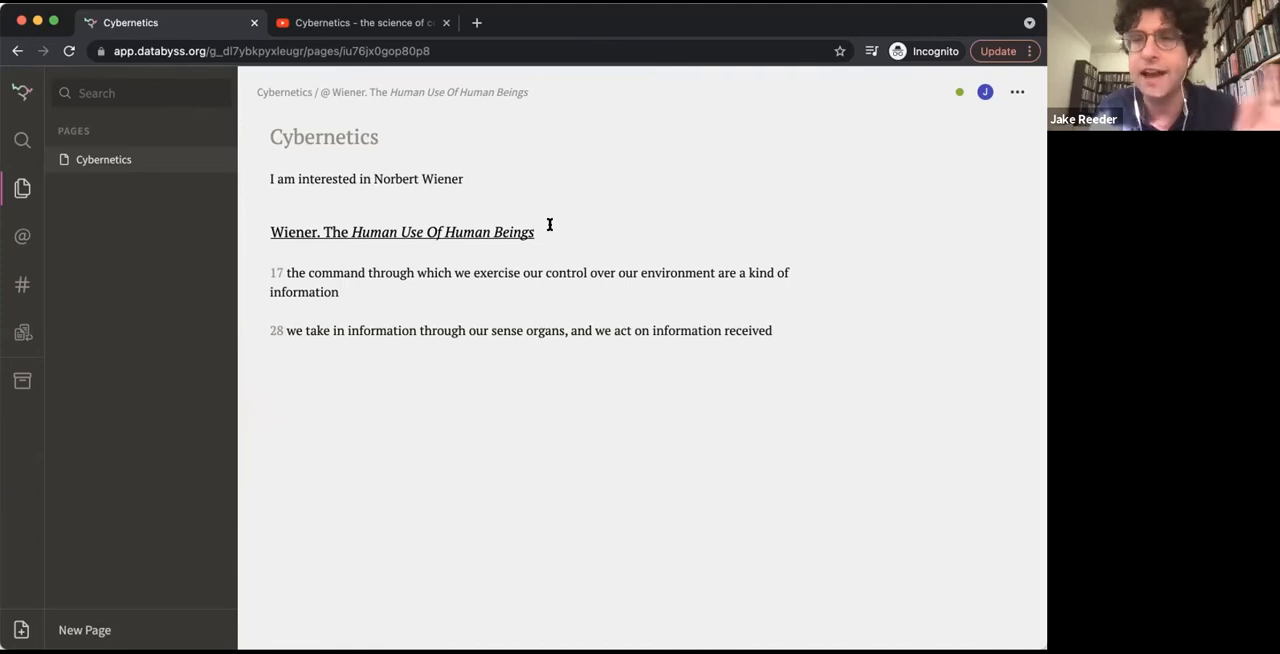
key("Return")
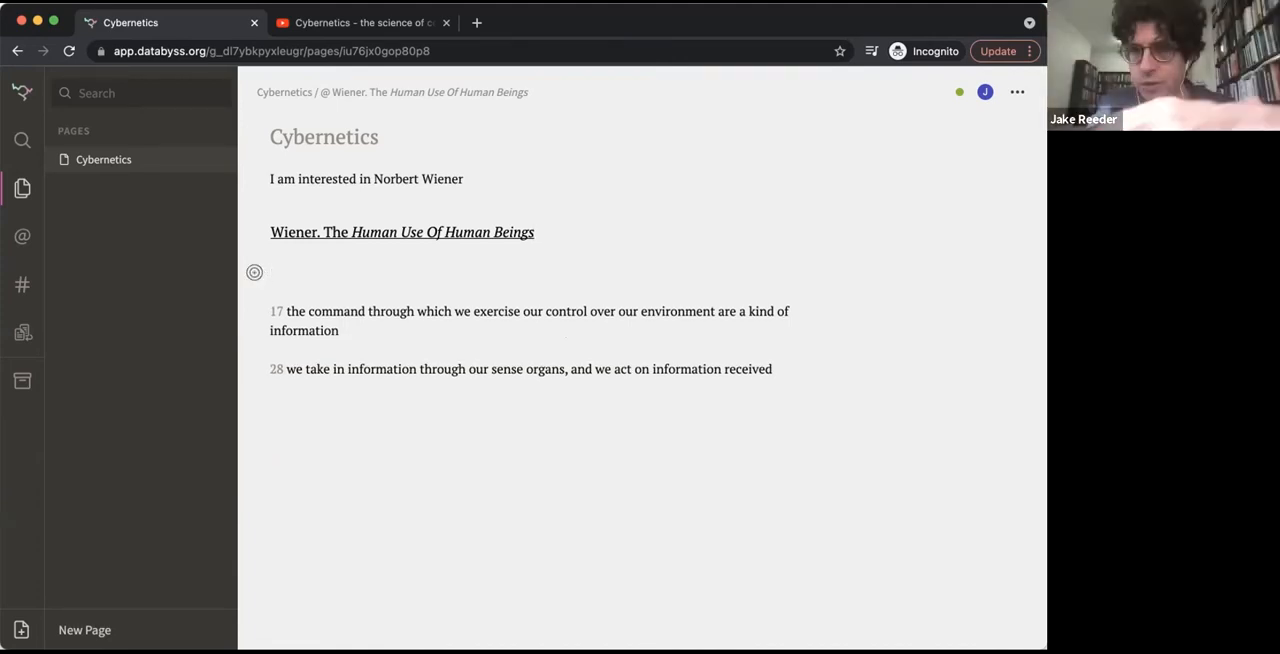
type("#")
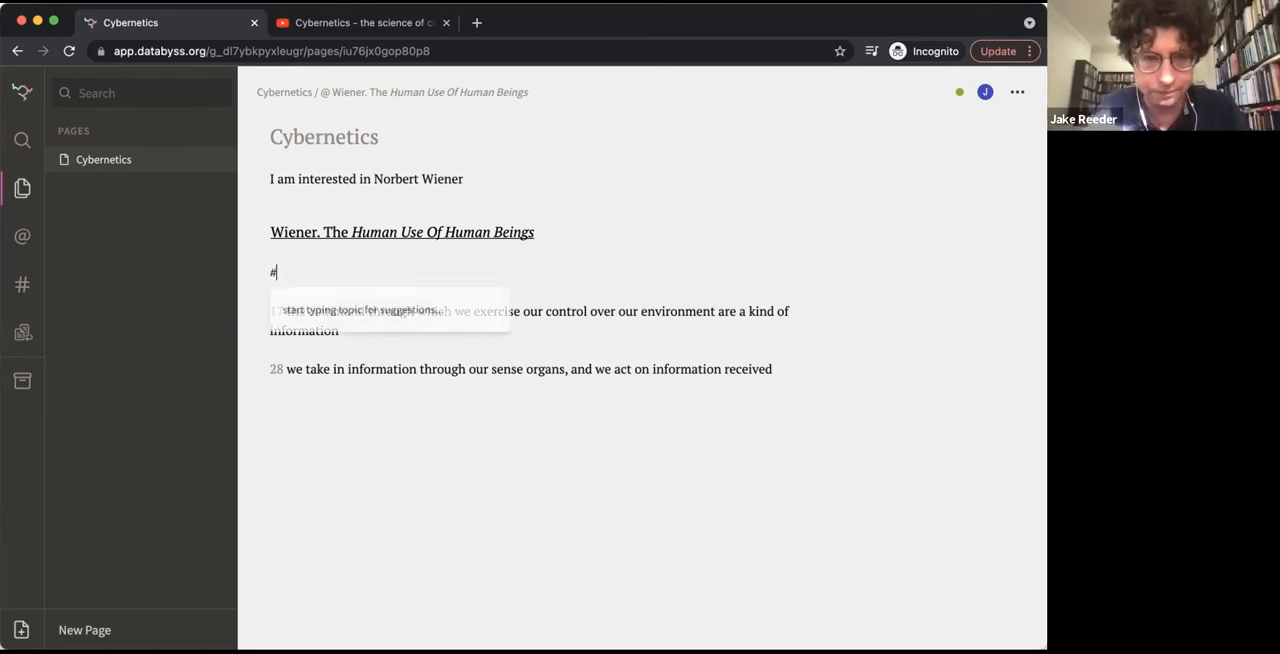
type("cybernetics")
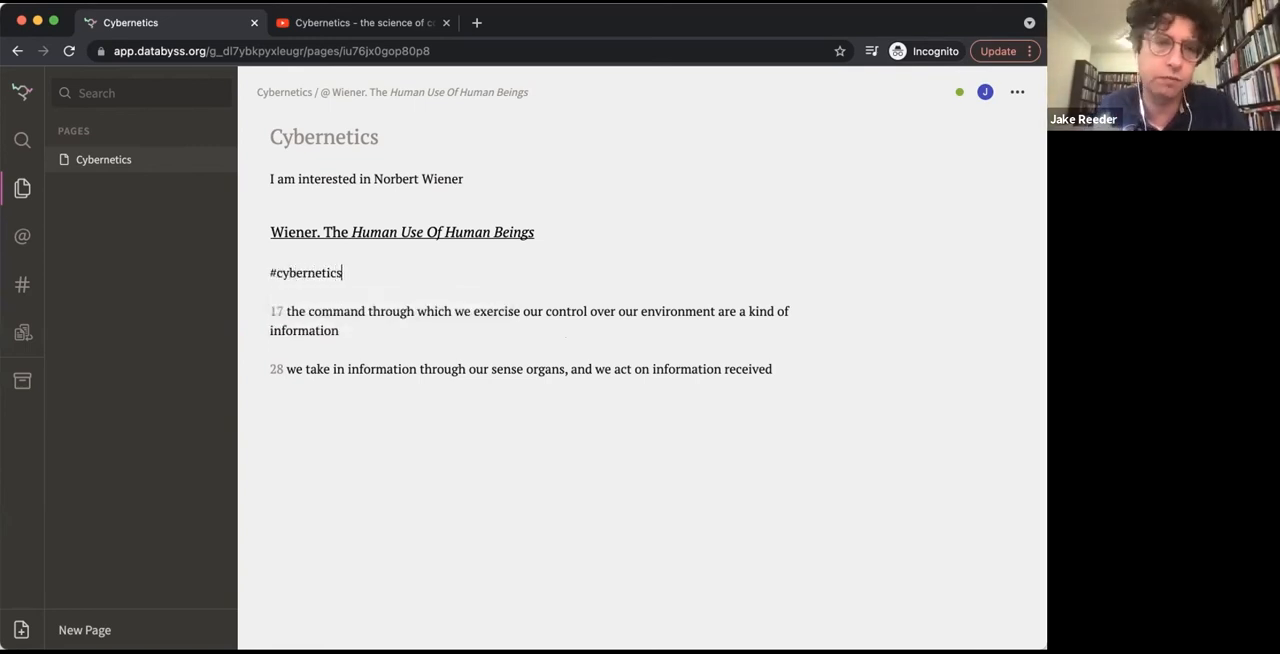
key("Return")
key("BackSpace")
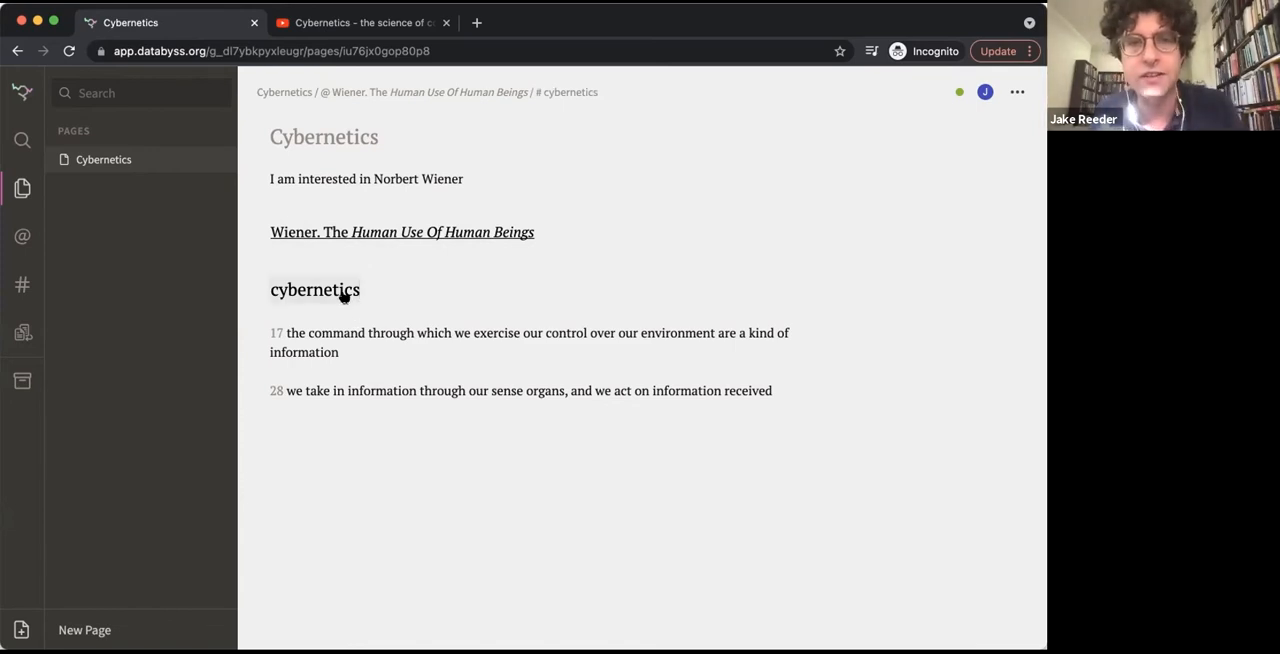
left_click_drag(604, 92, 258, 92)
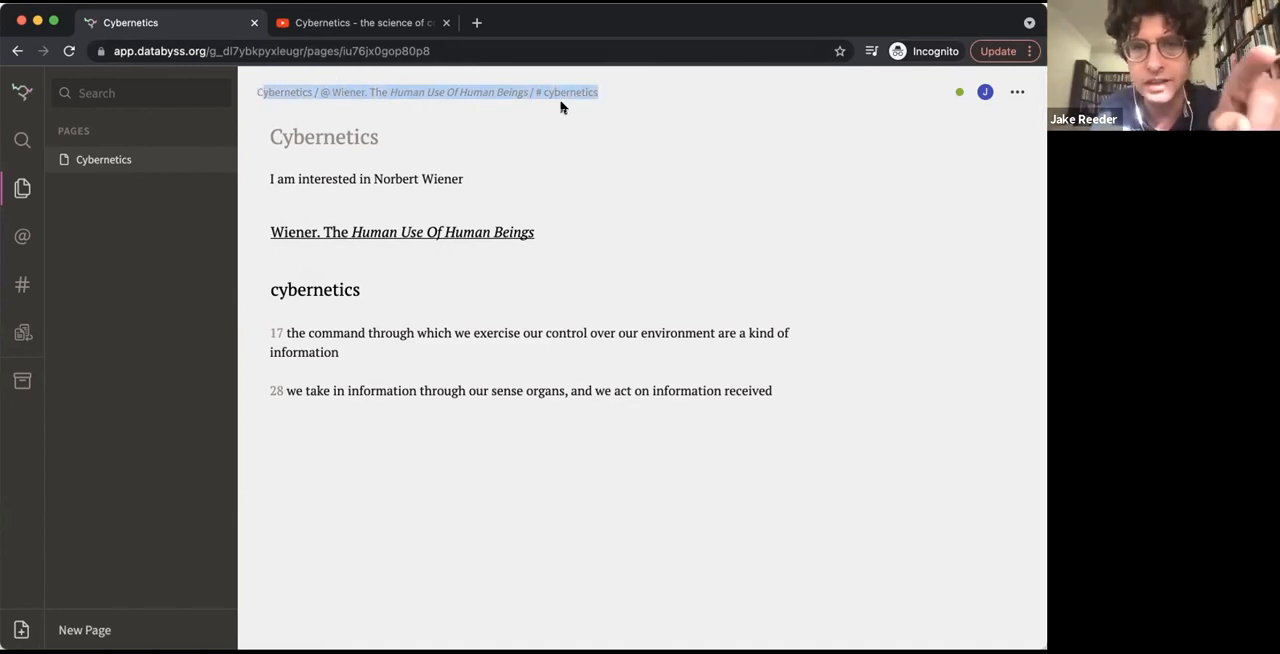
Tag the word "control" in the page 17 quote as an inline topic
left_click(506, 344)
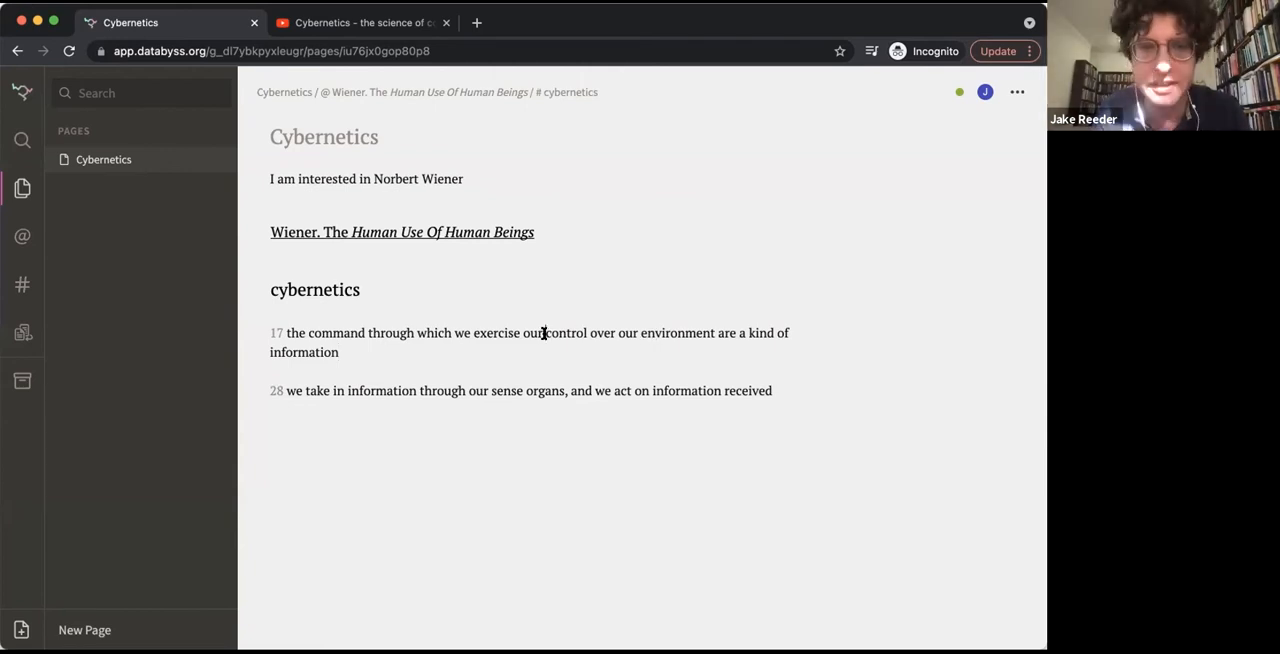
type("#")
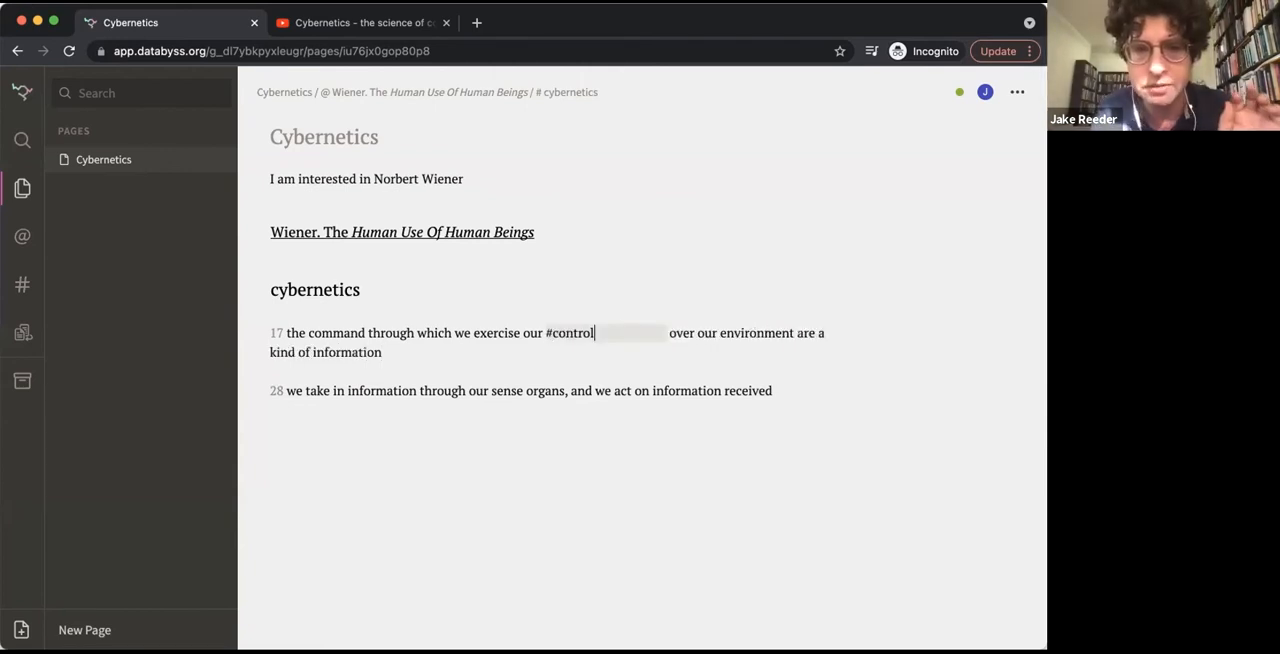
key("Return")
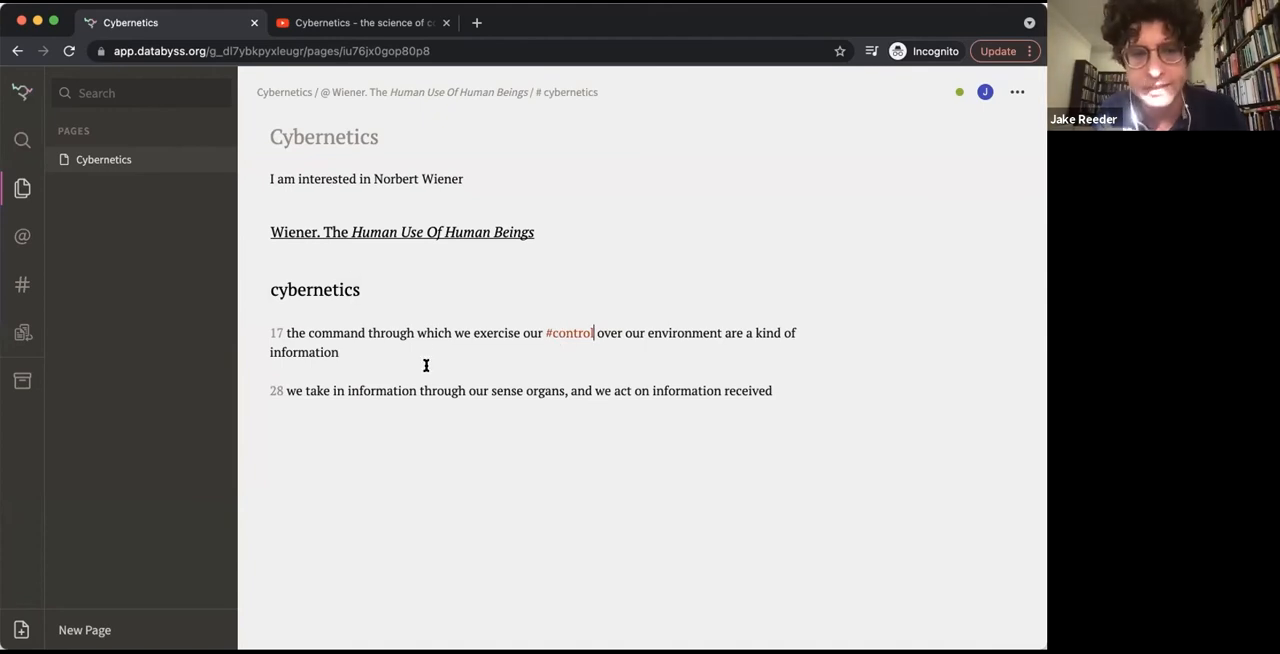
Examine which quotes are collected on the cybernetics and control topic pages, returning to the Cybernetics page
left_click(322, 287)
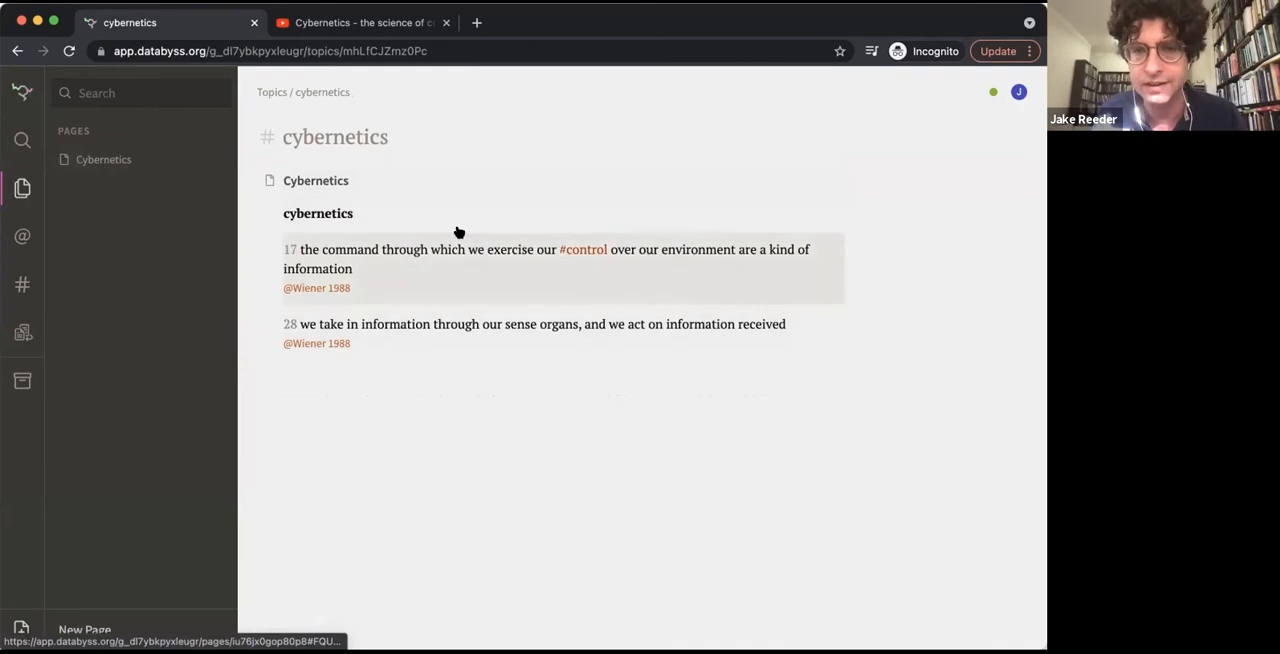
left_click(443, 268)
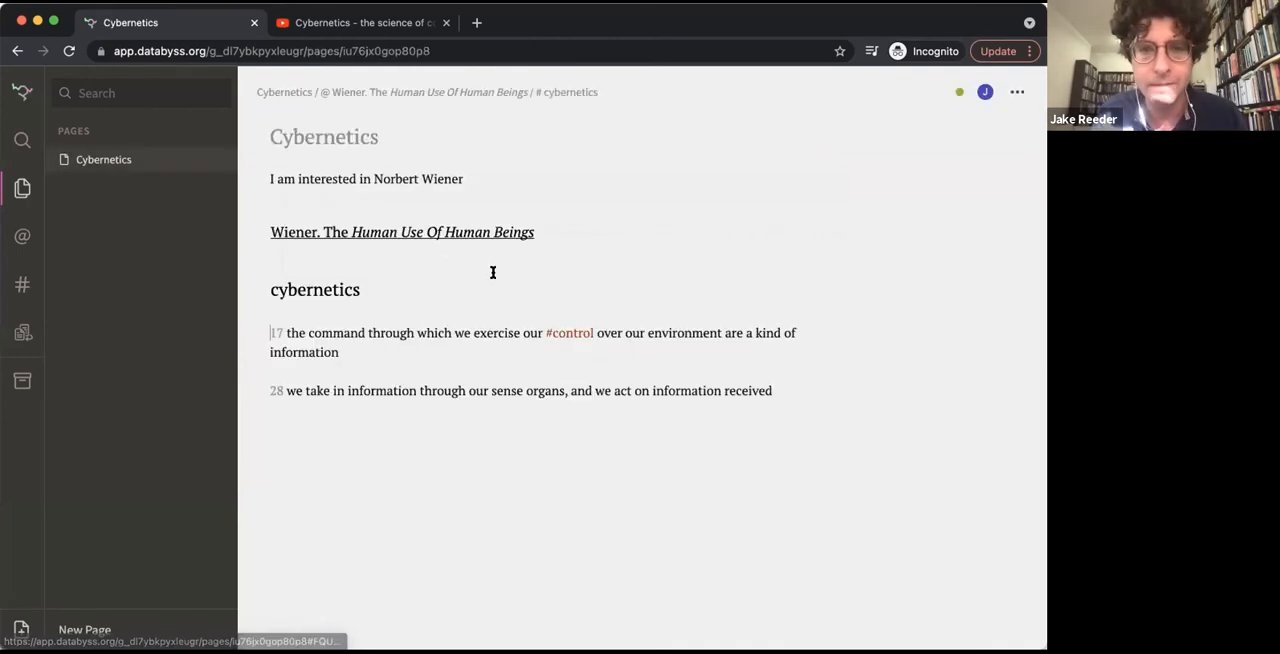
left_click(567, 335)
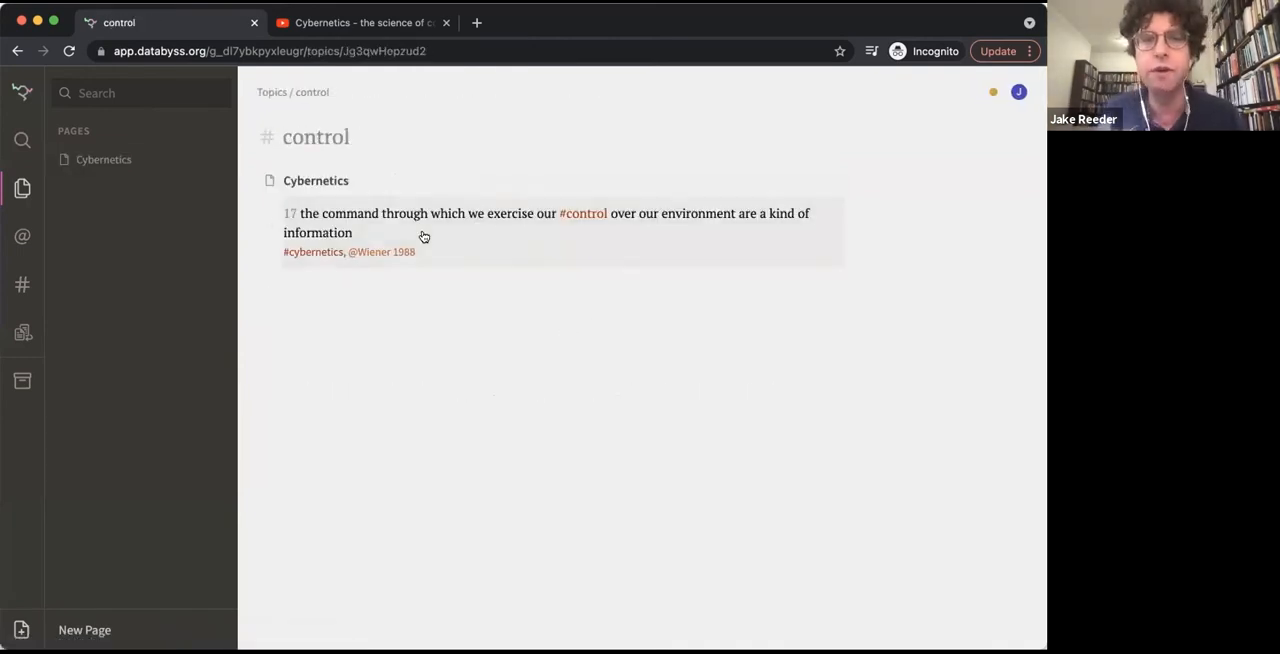
left_click(506, 223)
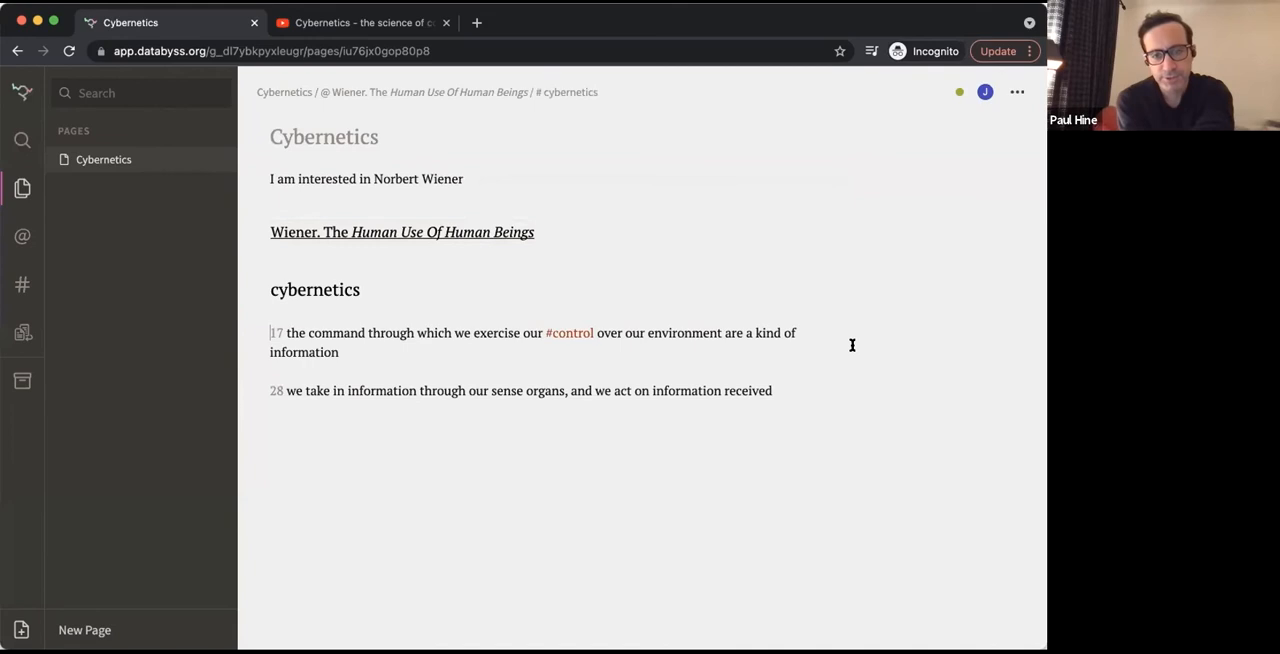
left_click(567, 335)
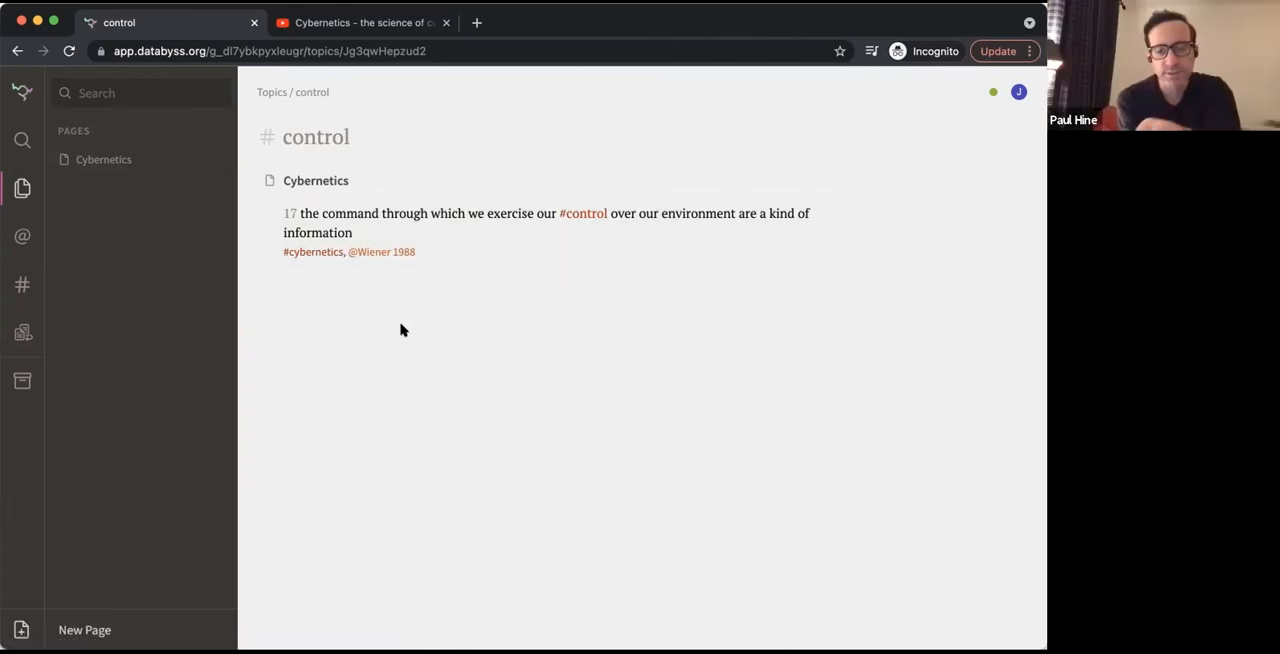
left_click(381, 240)
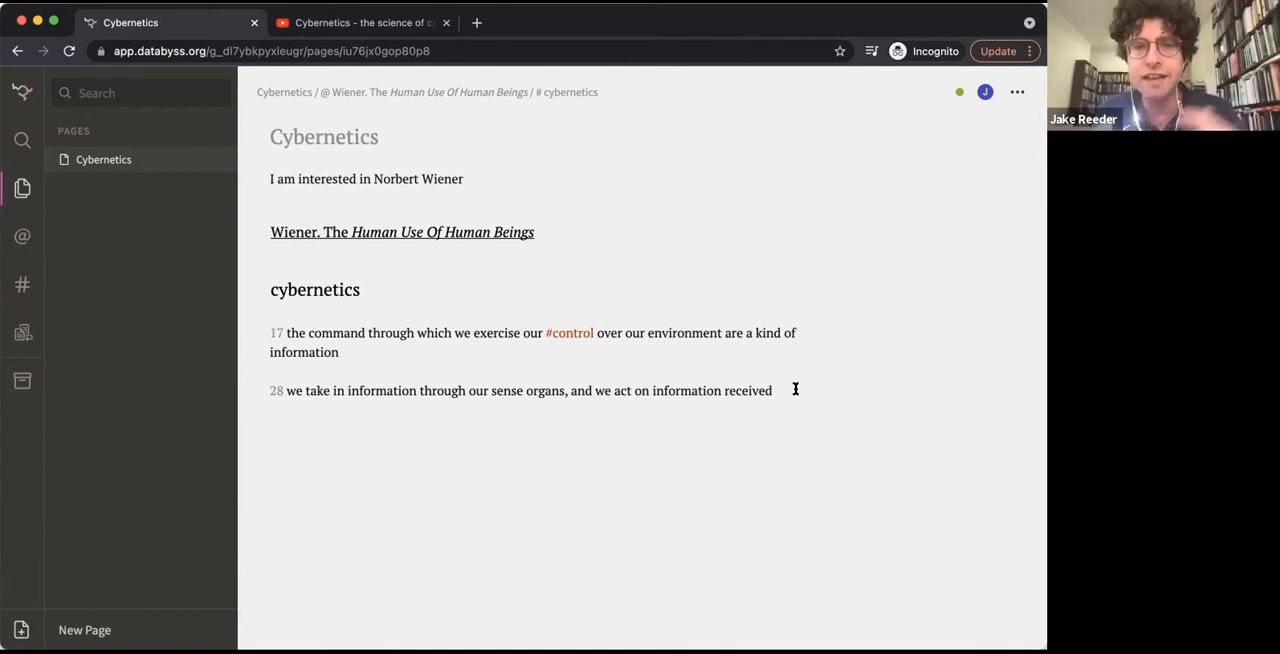
End the cybernetics topic on a new line below the page 28 quote
key("Return")
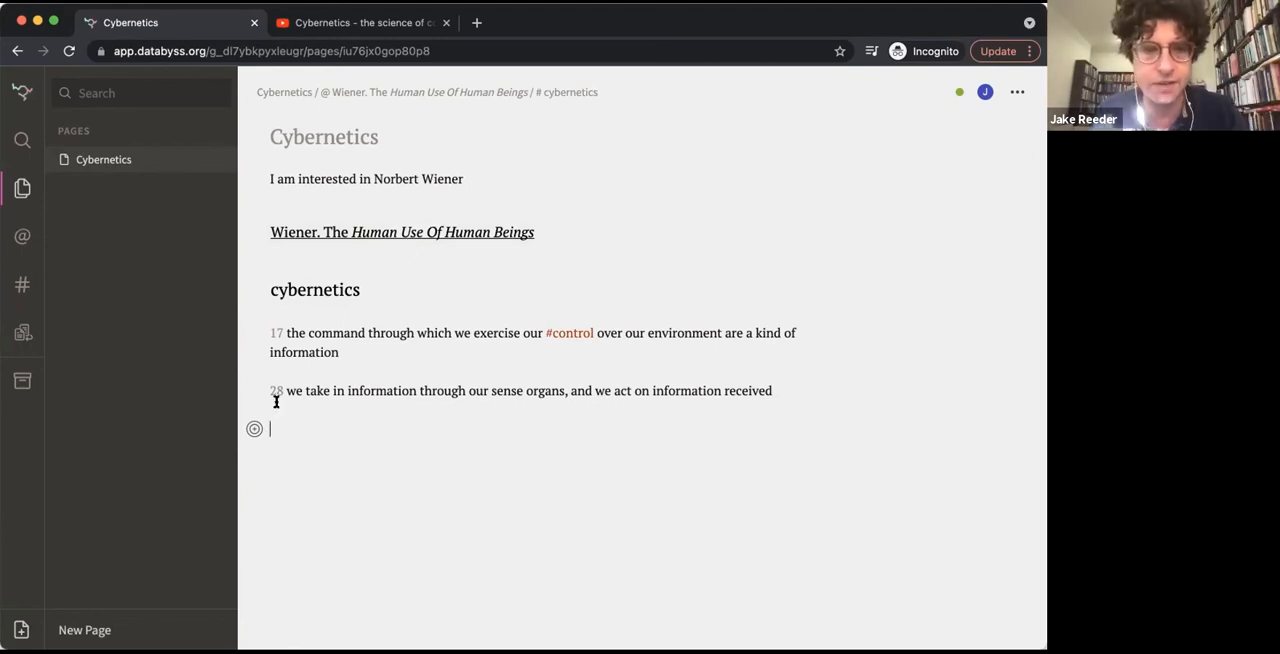
left_click(254, 428)
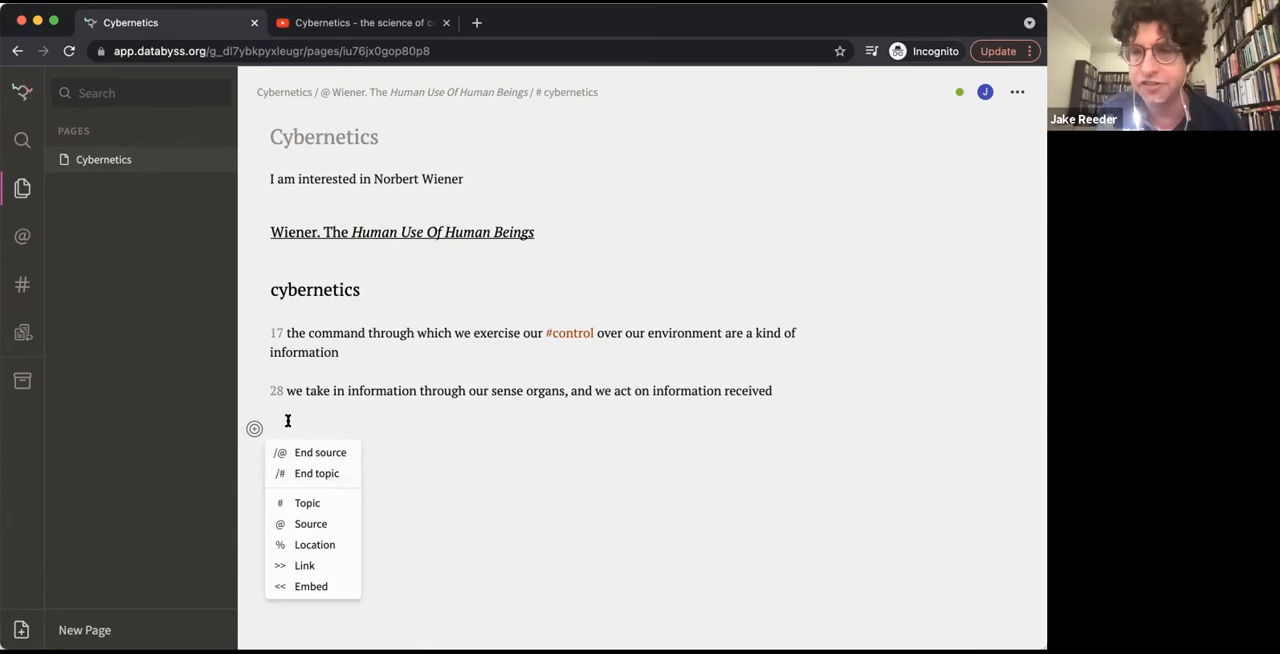
left_click(299, 473)
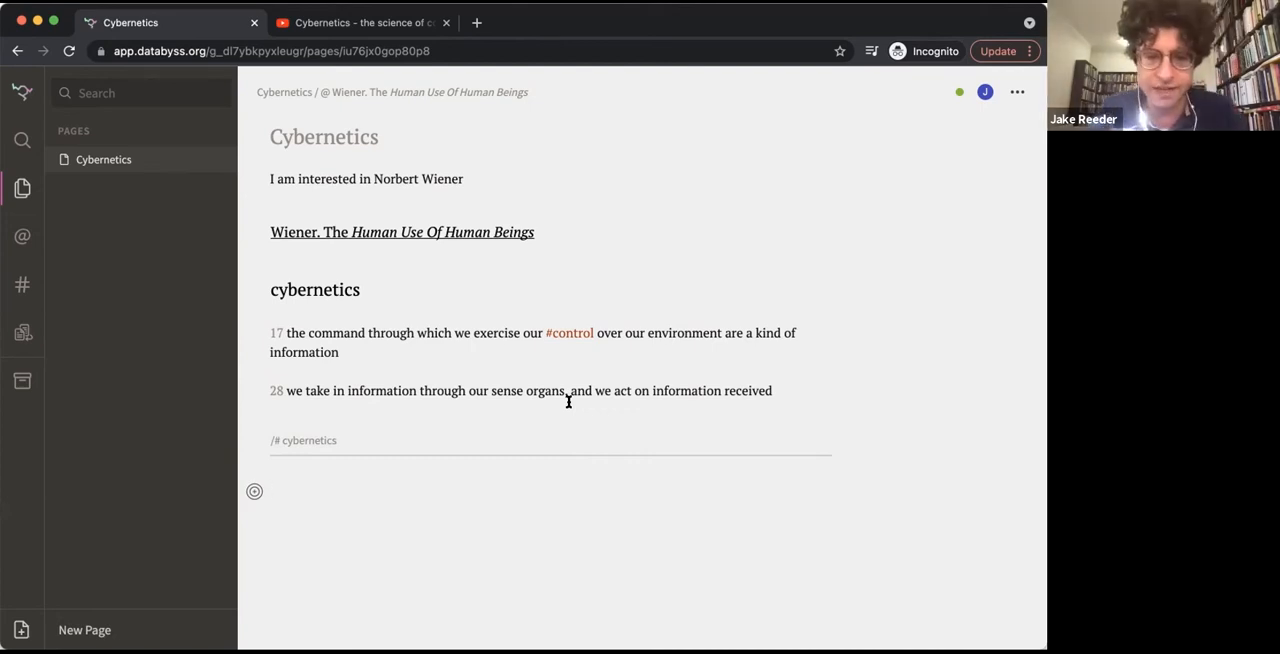
Add a note at page location 56 reading "entropy & information" below the end of the cybernetics topic
type("56 entropy")
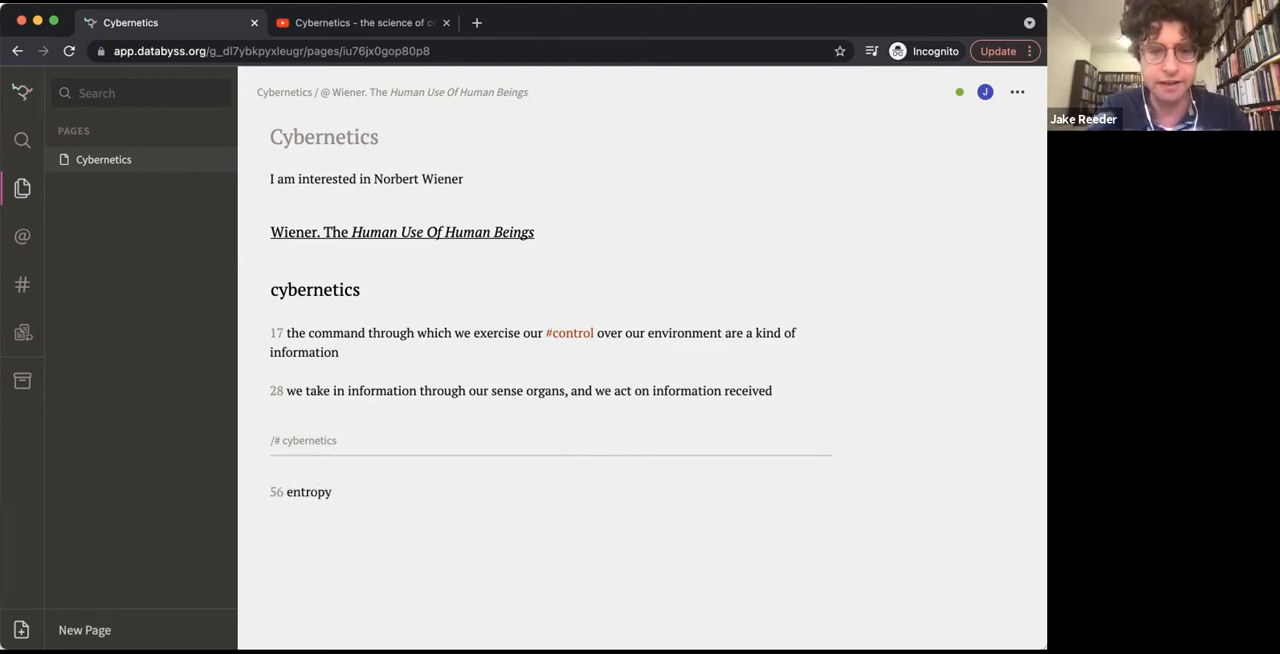
type(" & information")
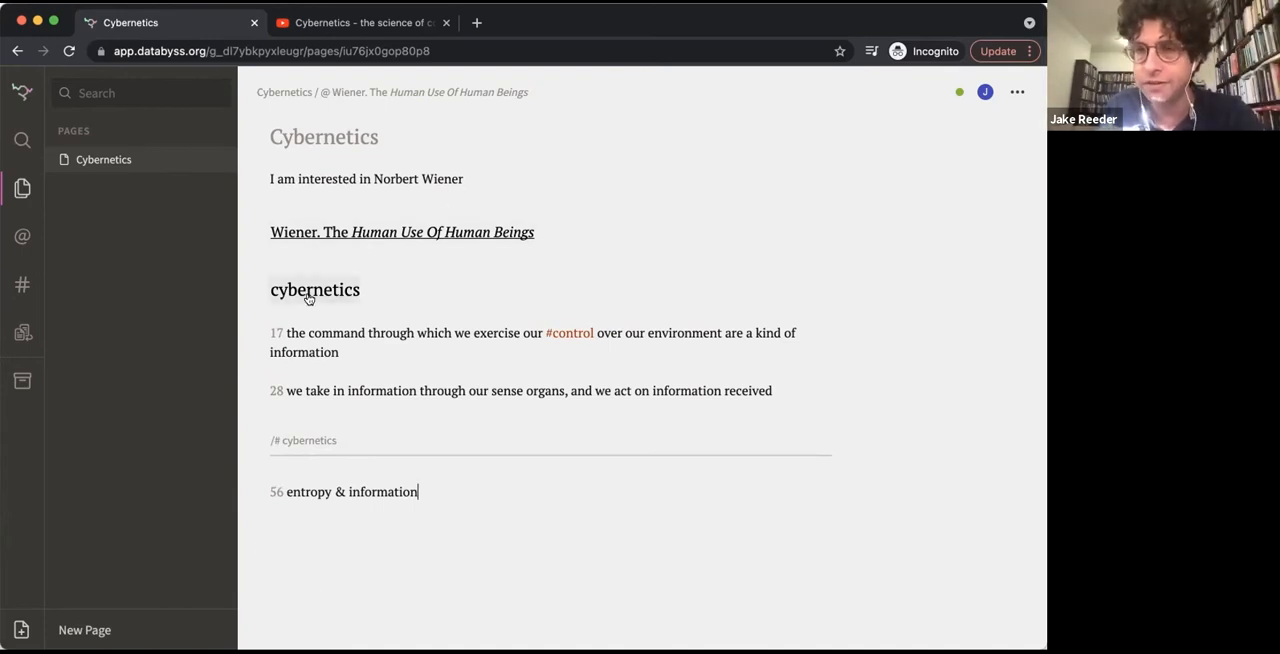
Check the Wiener source page and the cybernetics topic page for the page 56 note, returning to the Cybernetics page
left_click(422, 230)
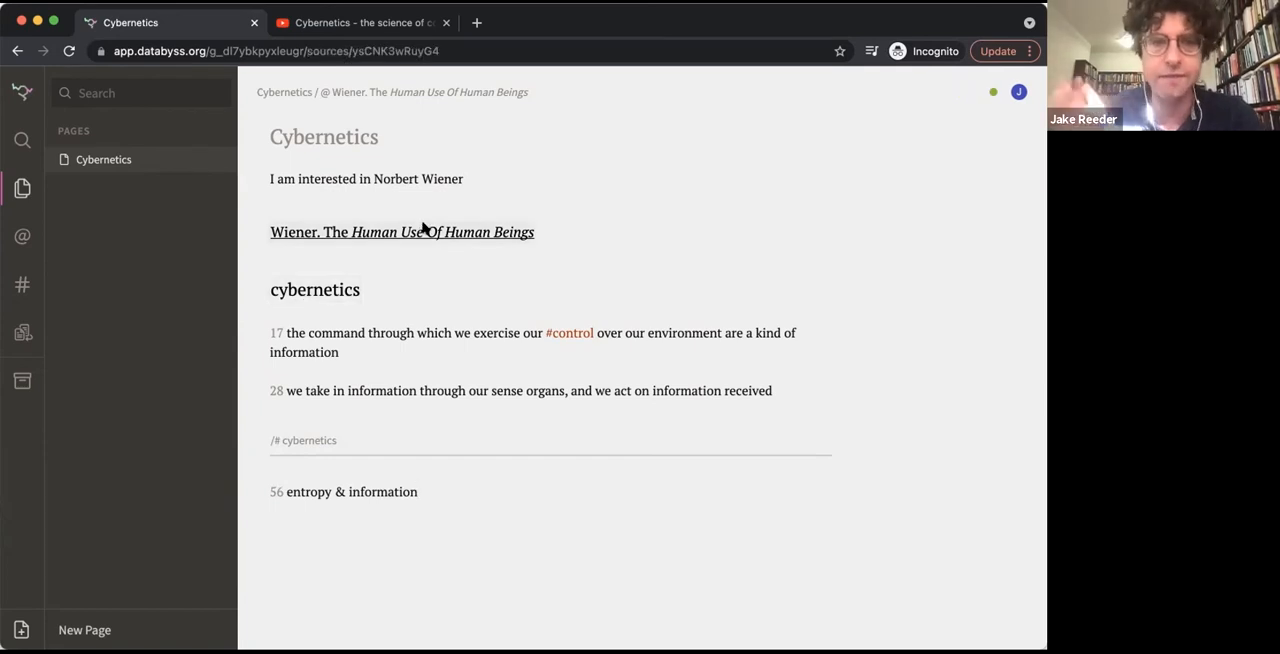
left_click(408, 499)
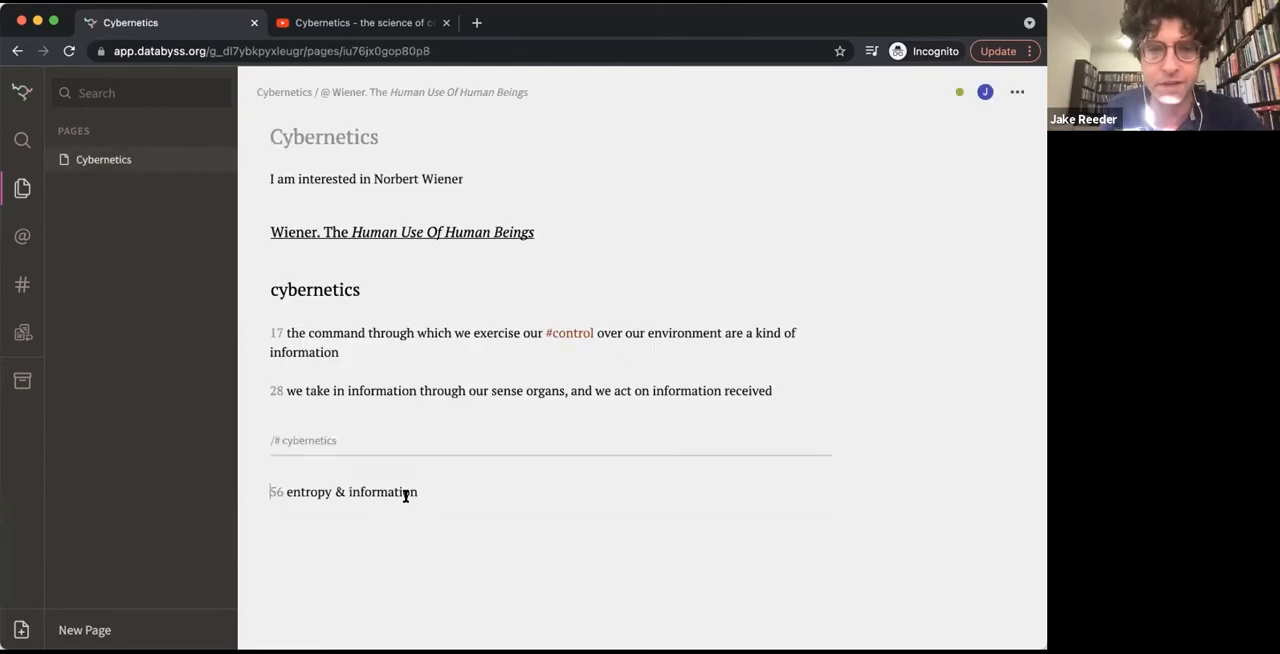
left_click(347, 296)
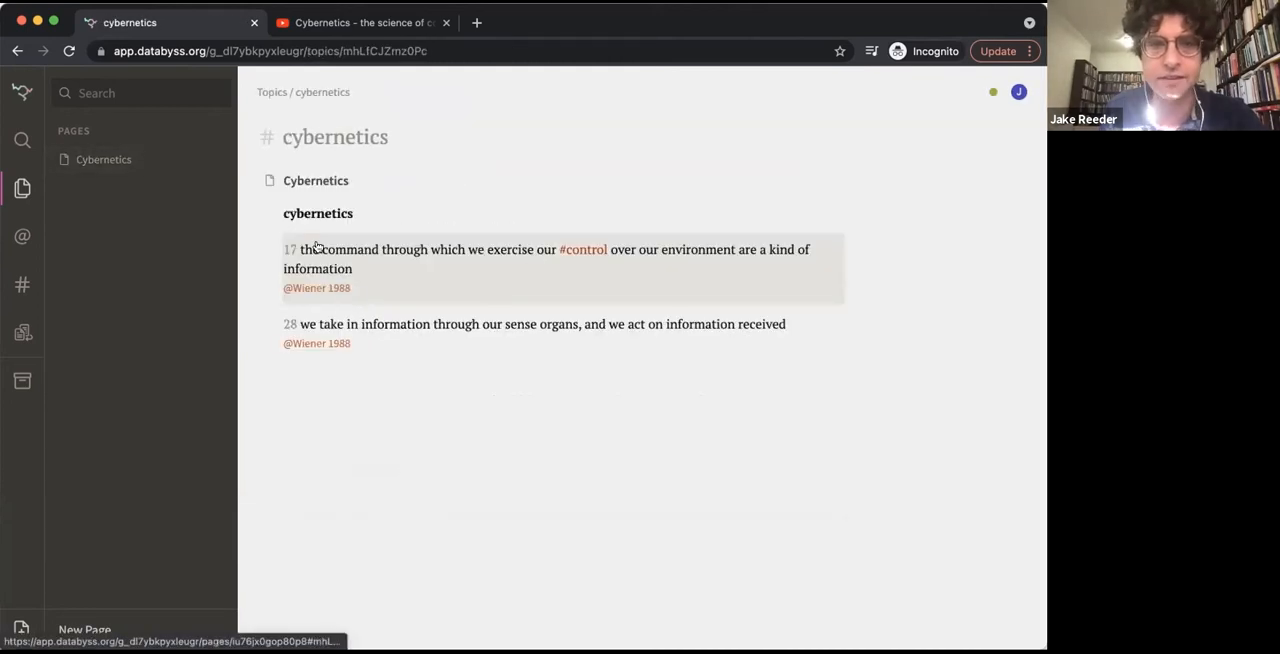
left_click(537, 325)
left_click(438, 483)
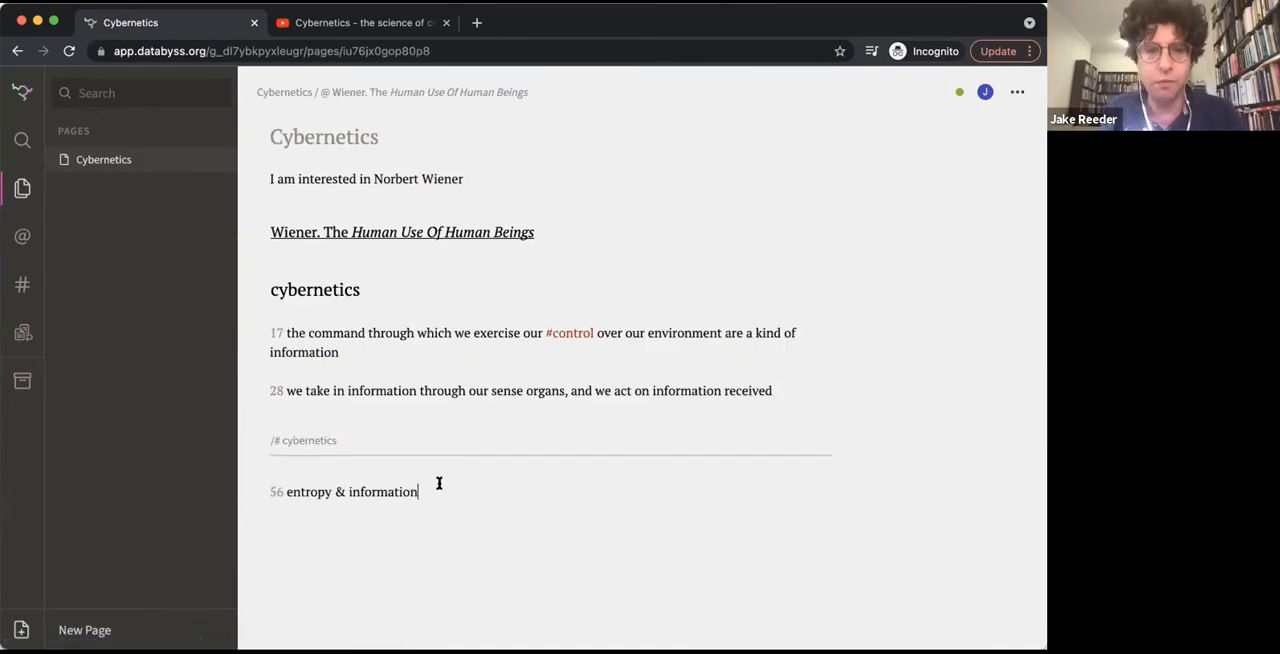
key("Return")
key("Return")
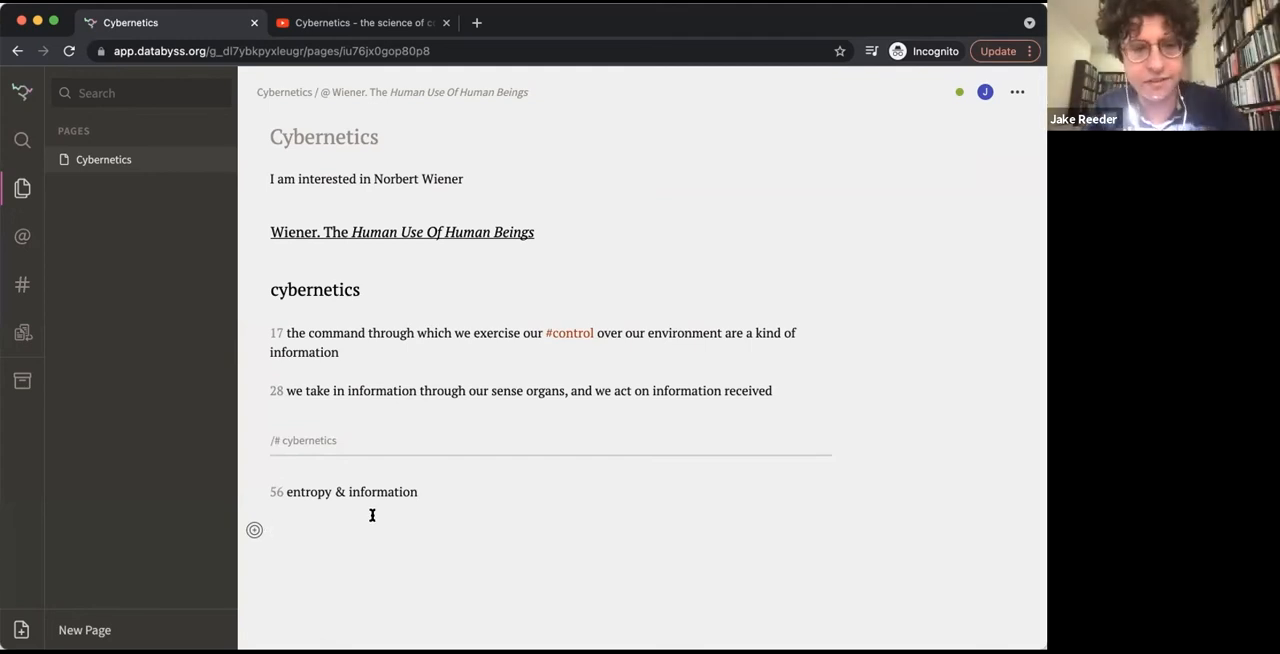
type("@")
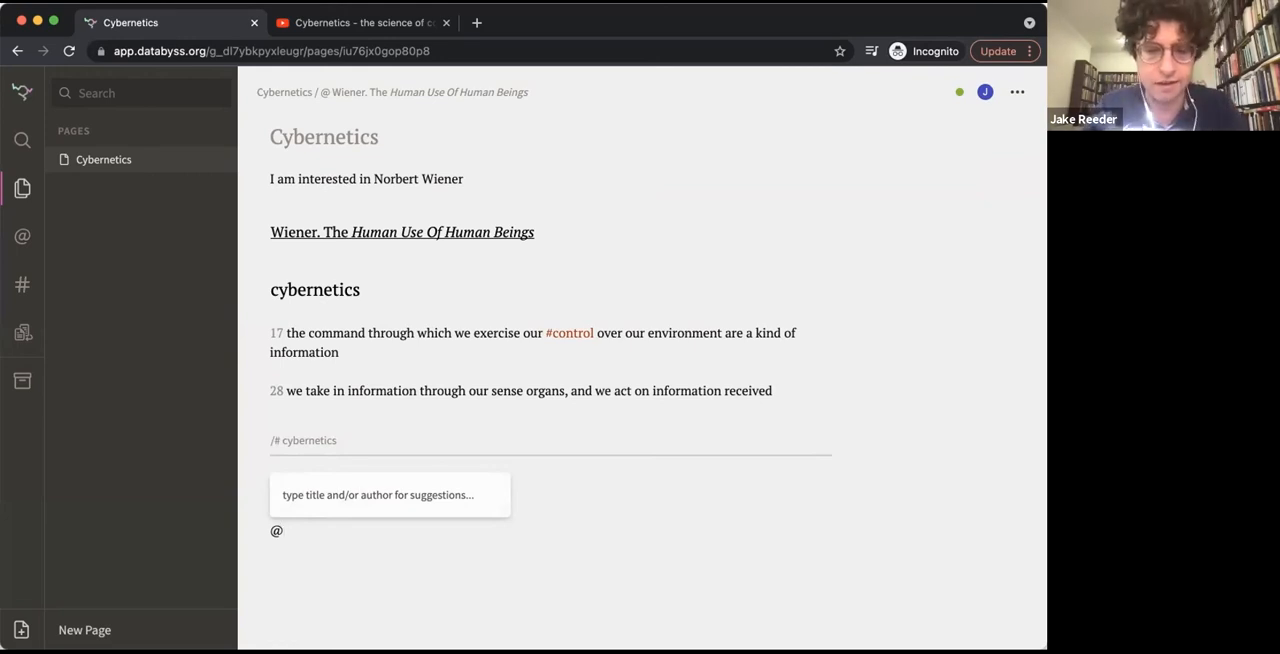
type("97")
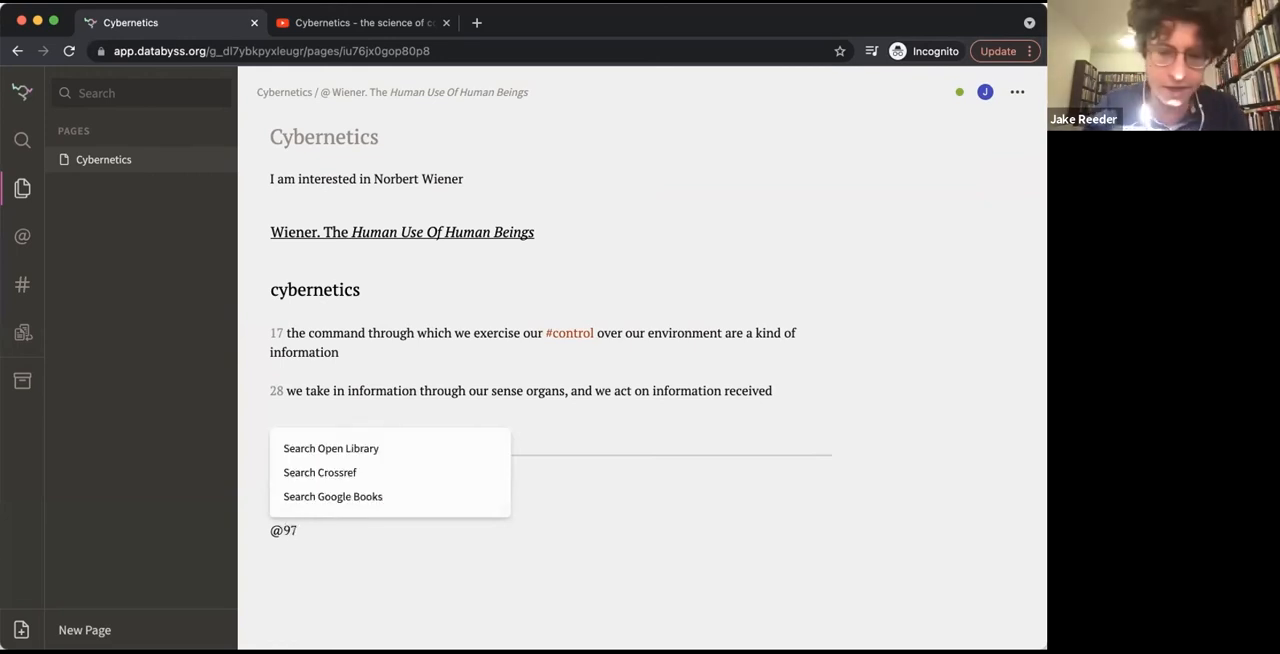
type("80262")
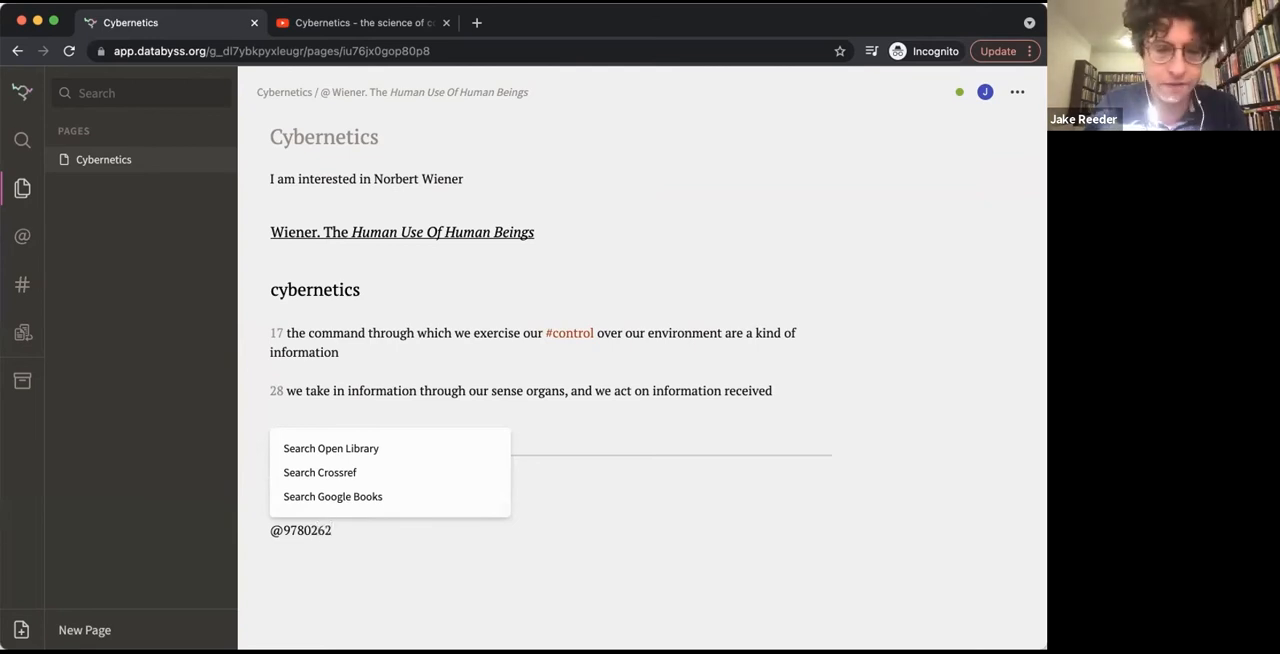
type("518")
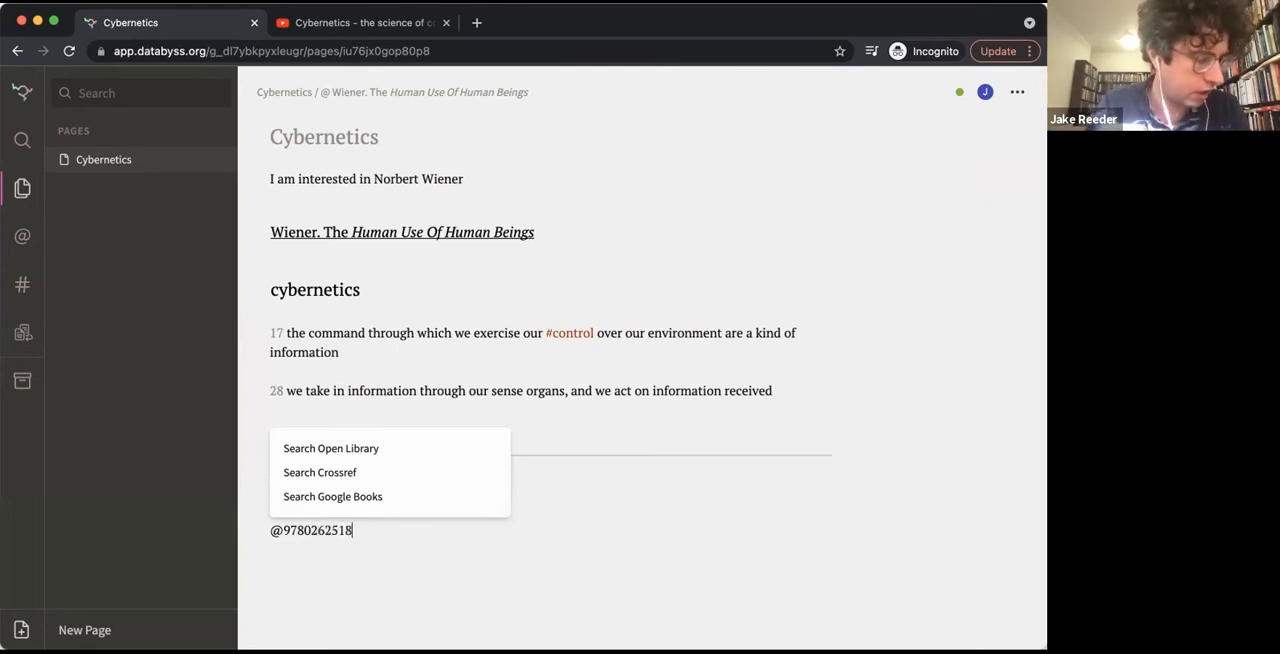
type("512")
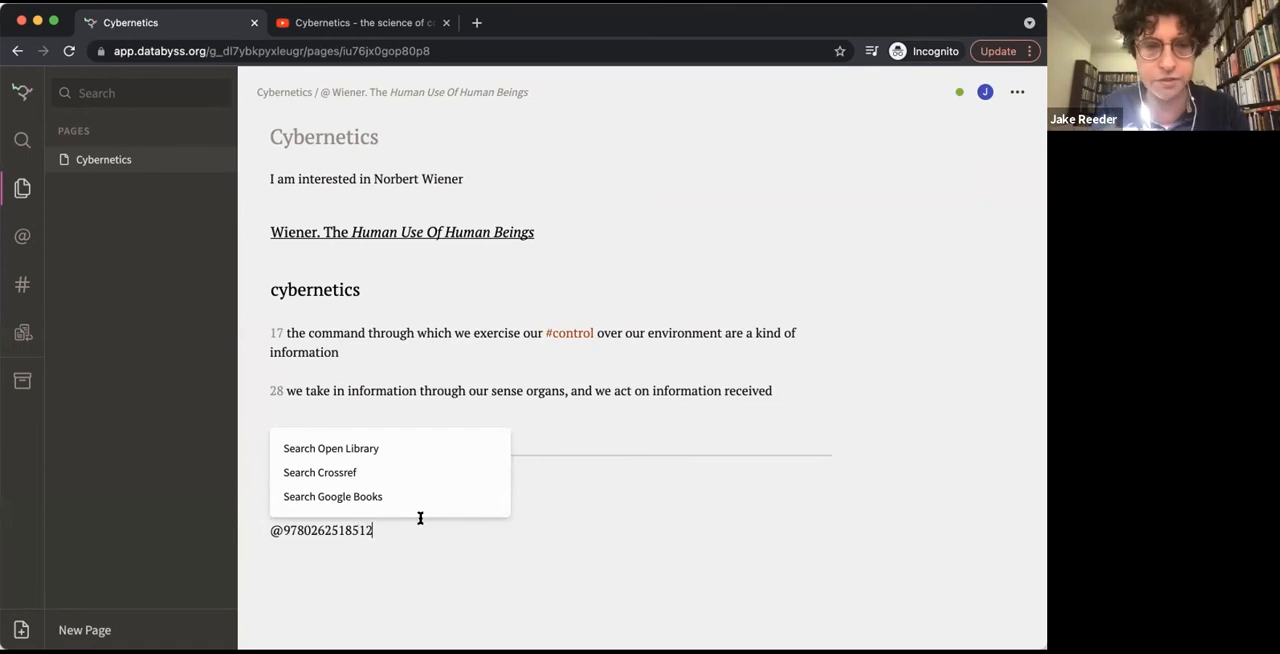
left_click(389, 497)
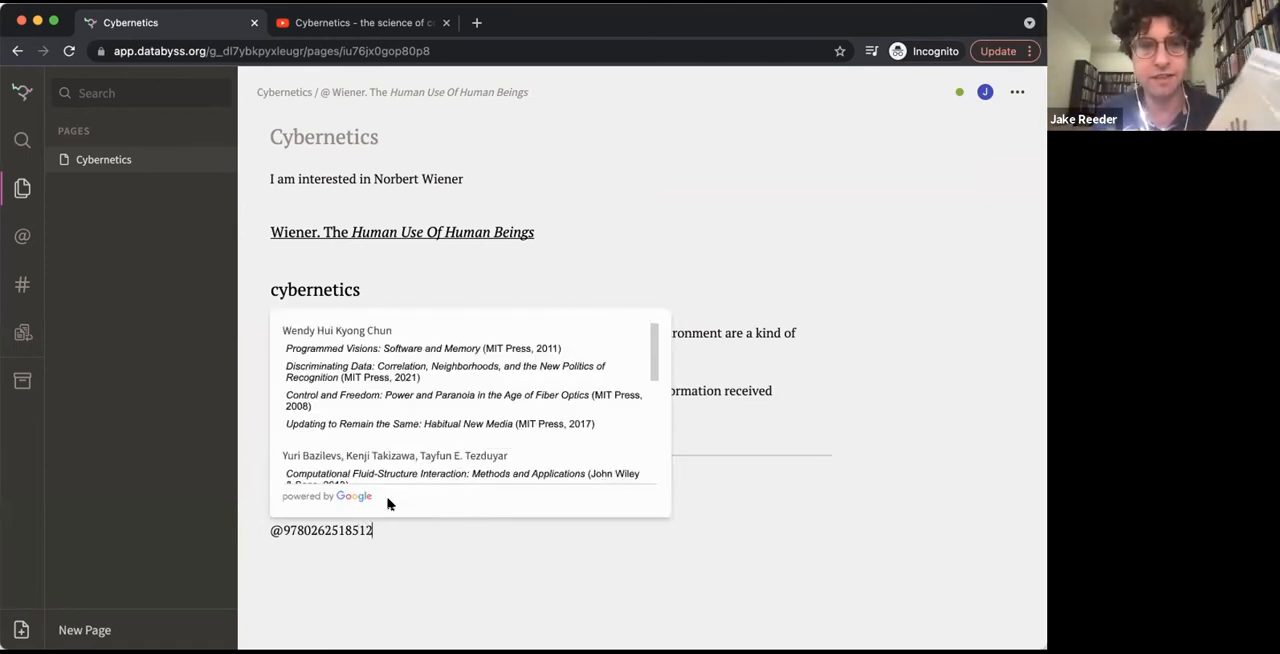
left_click(448, 348)
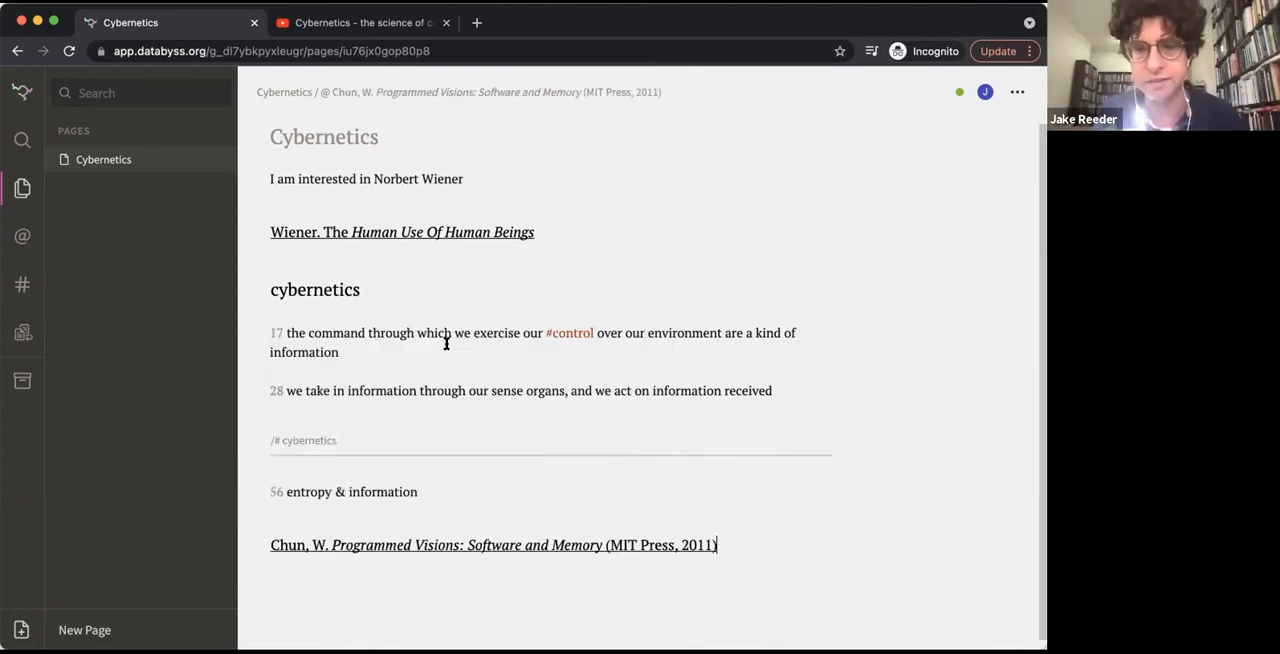
Below the Chun source, add a note at page location 71 reading "information," followed by an inline citation of Wiener's The Human Use Of Human Beings
key("Return")
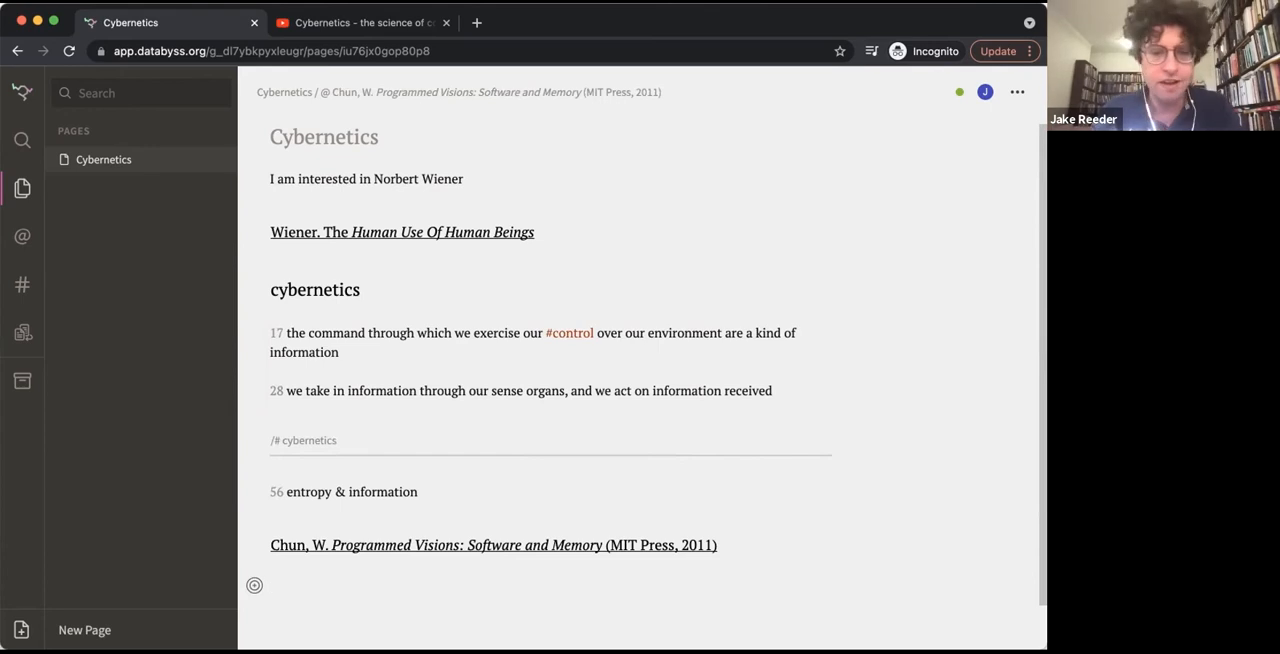
type("71")
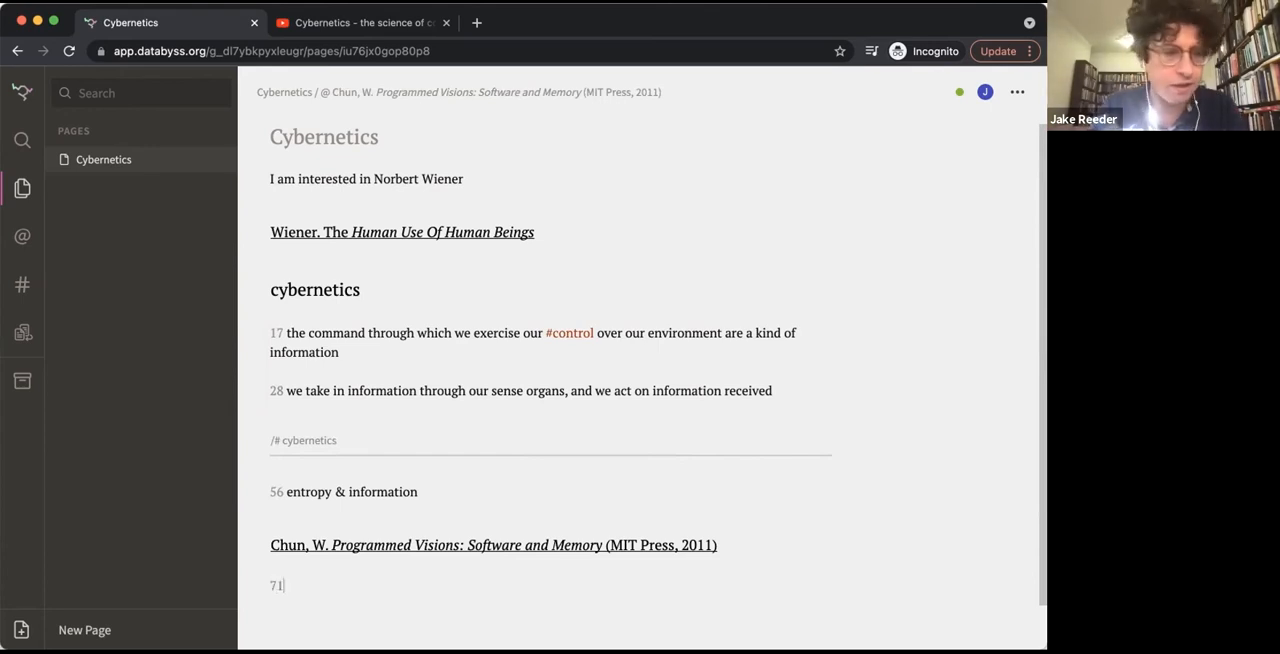
type(" information,")
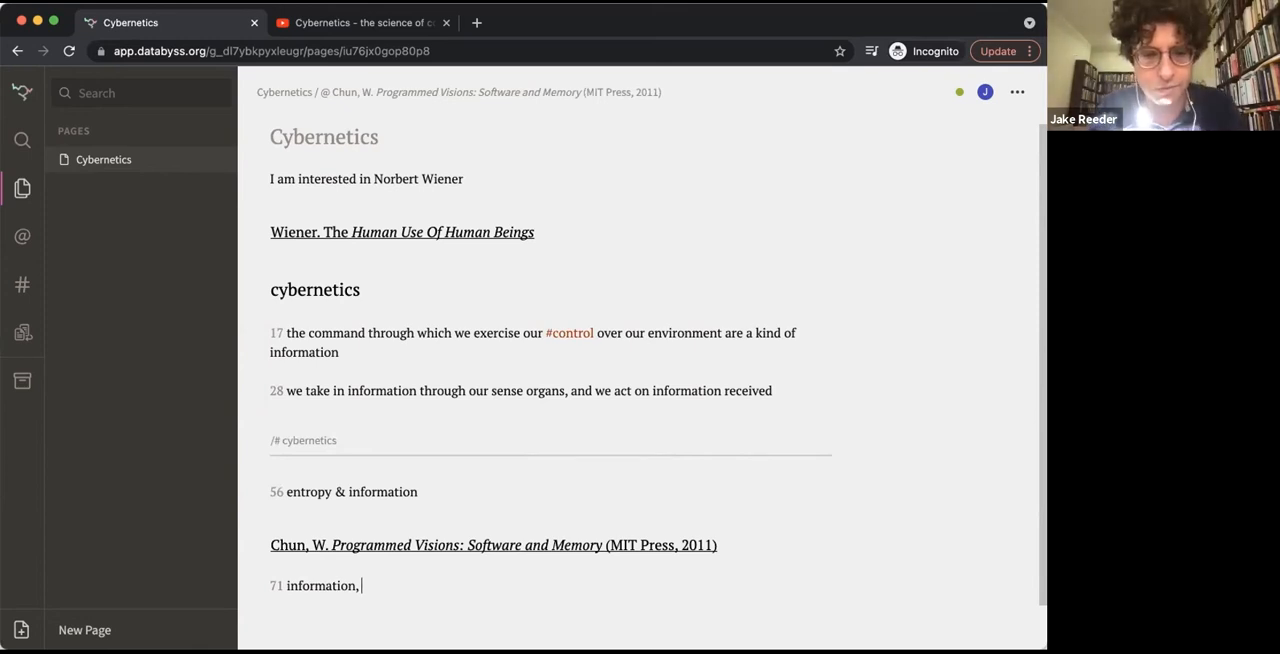
type(" @")
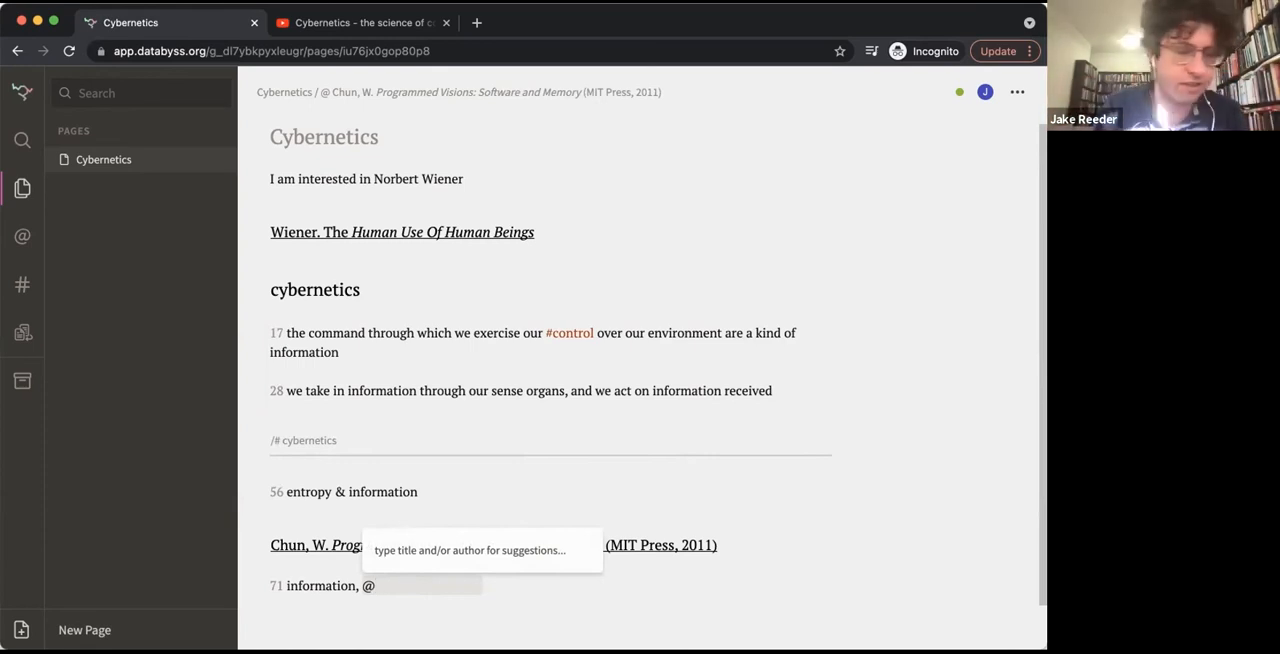
type("hu")
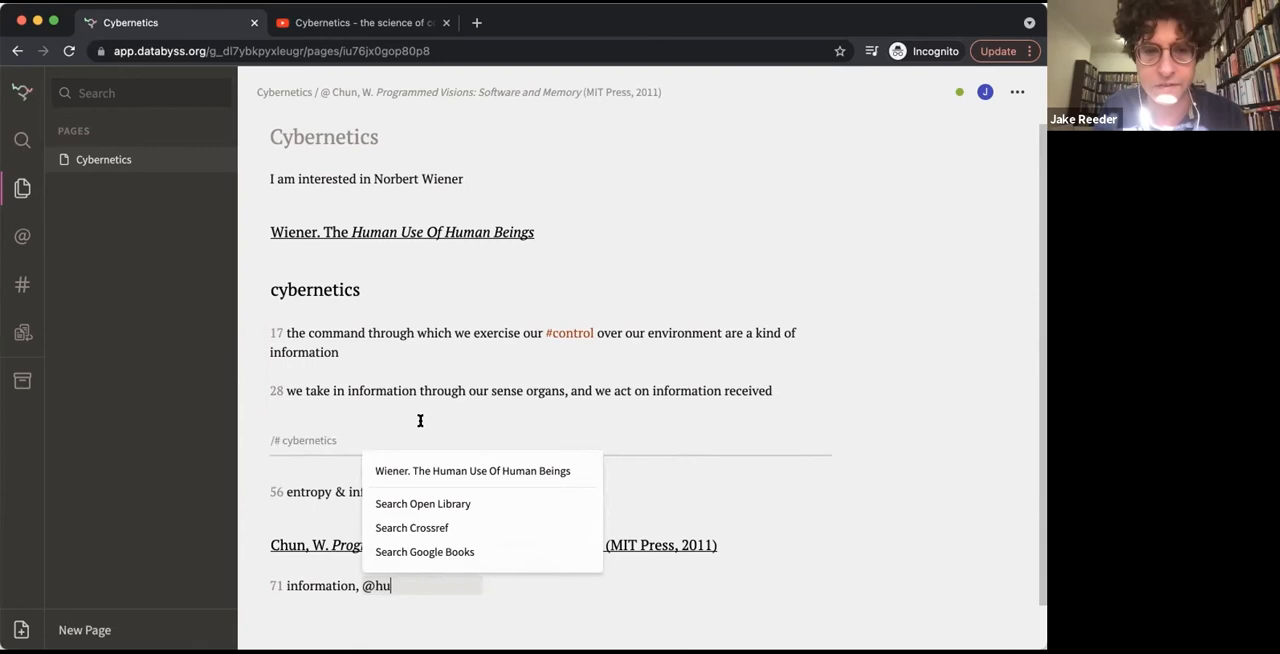
left_click(494, 469)
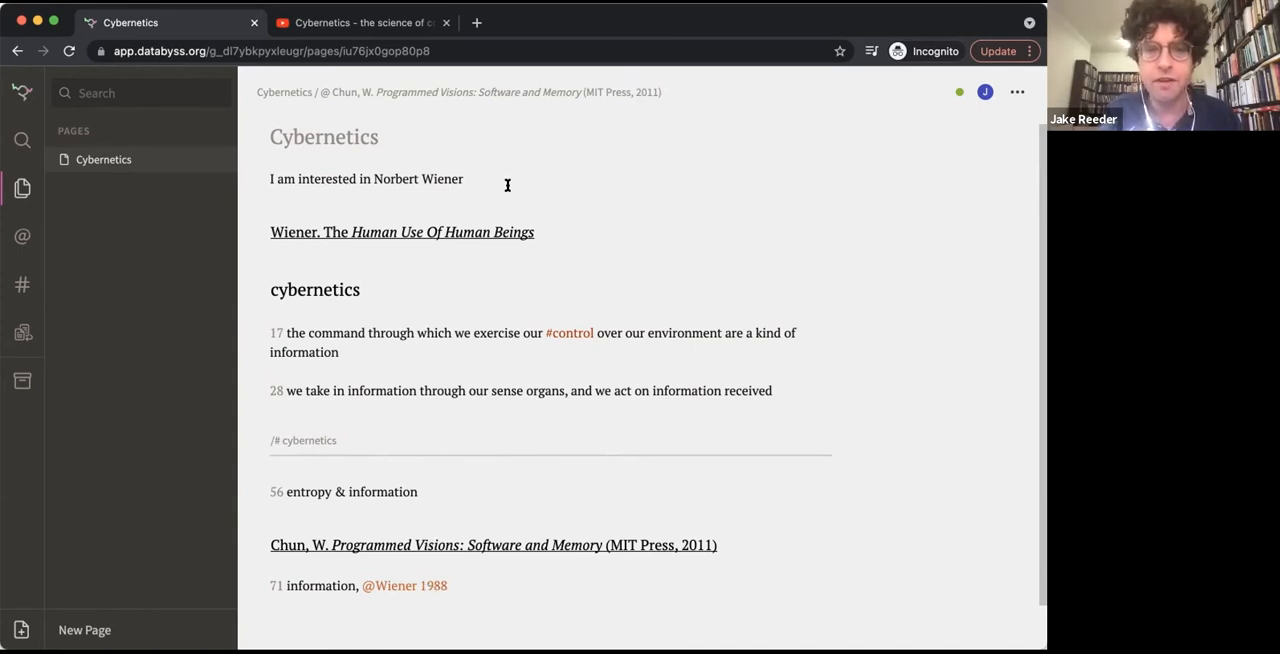
Open the Wiener source from the inline citation and set its short name to "Wiener HUHB"
left_click(424, 588)
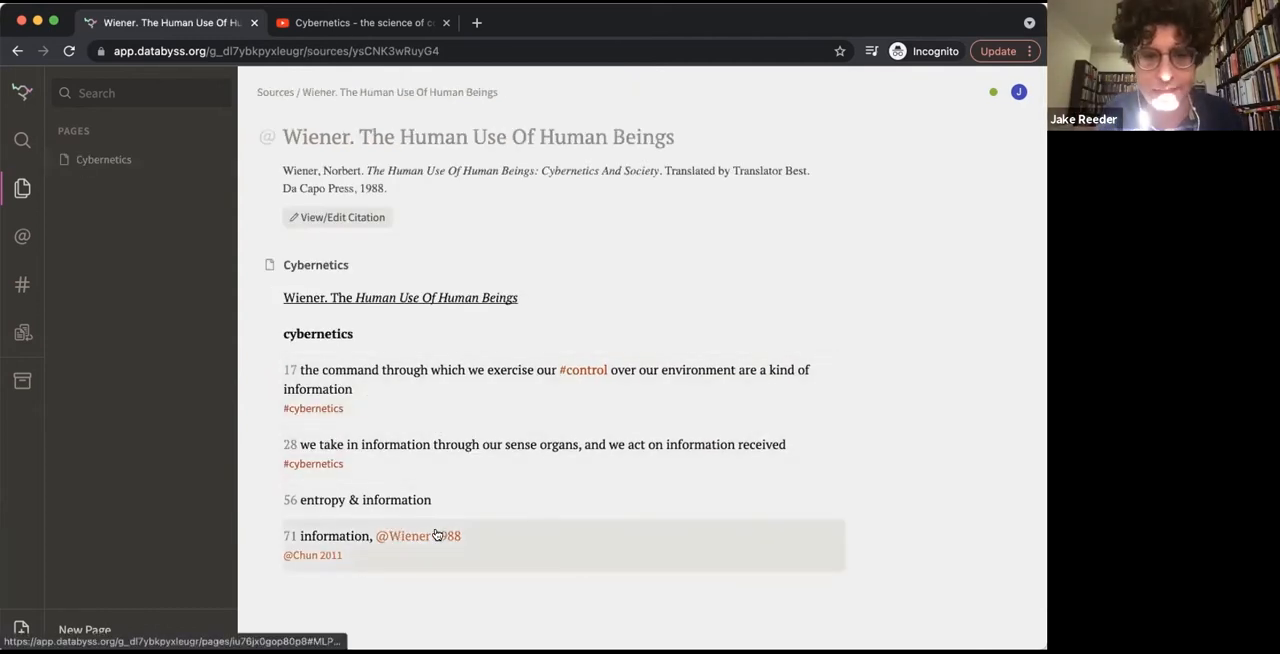
left_click(294, 218)
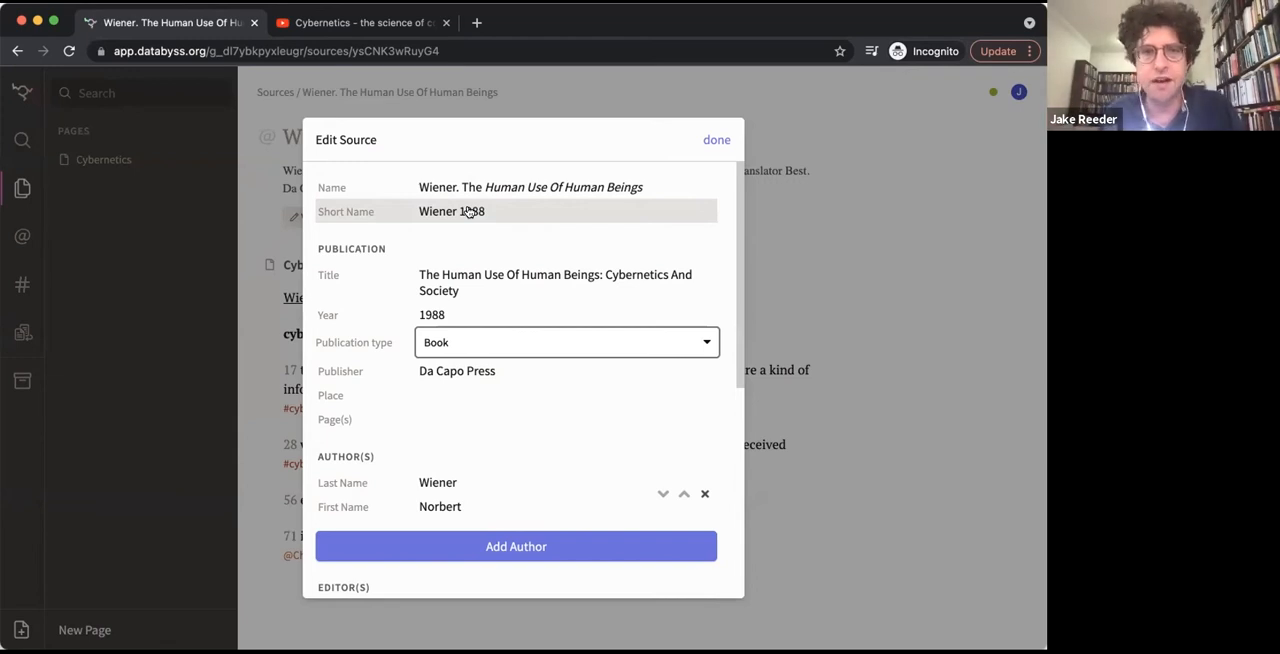
left_click(498, 208)
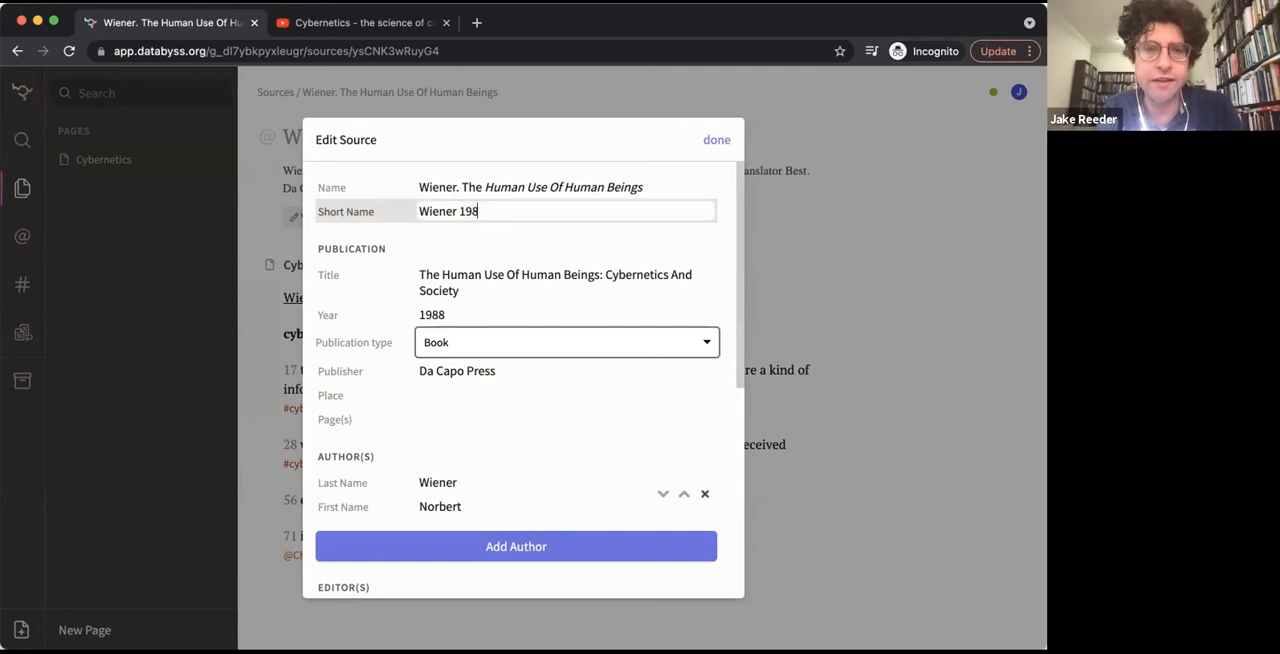
type("HUHB")
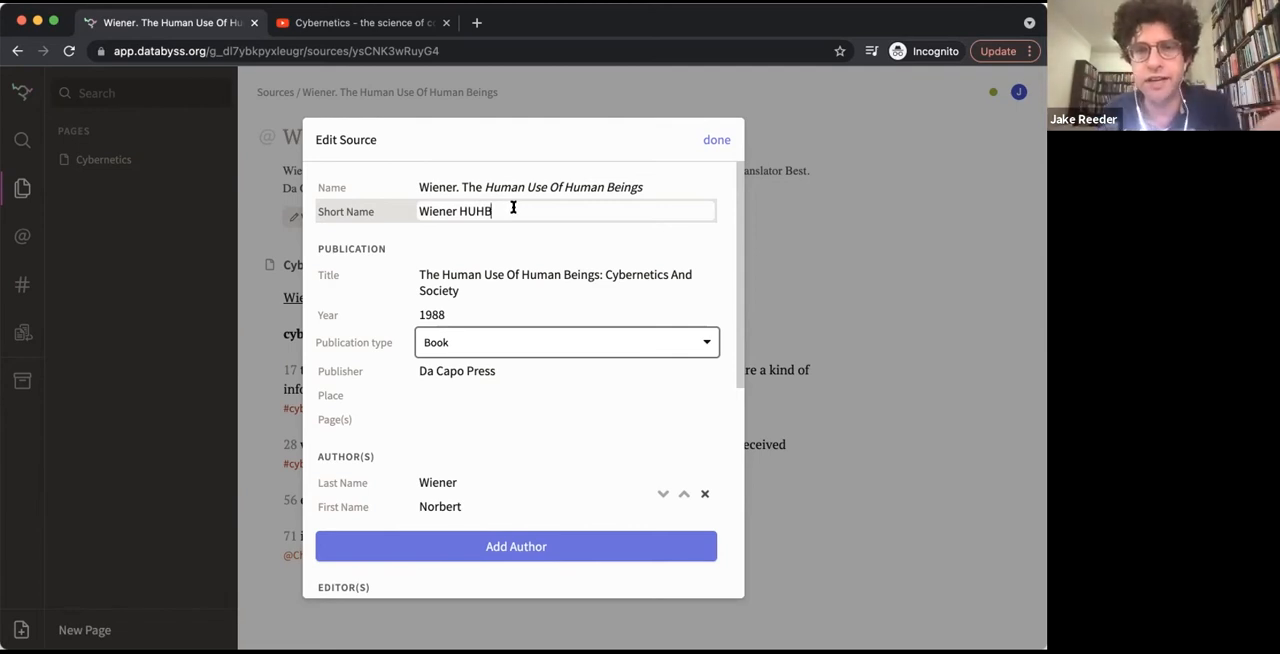
left_click(716, 140)
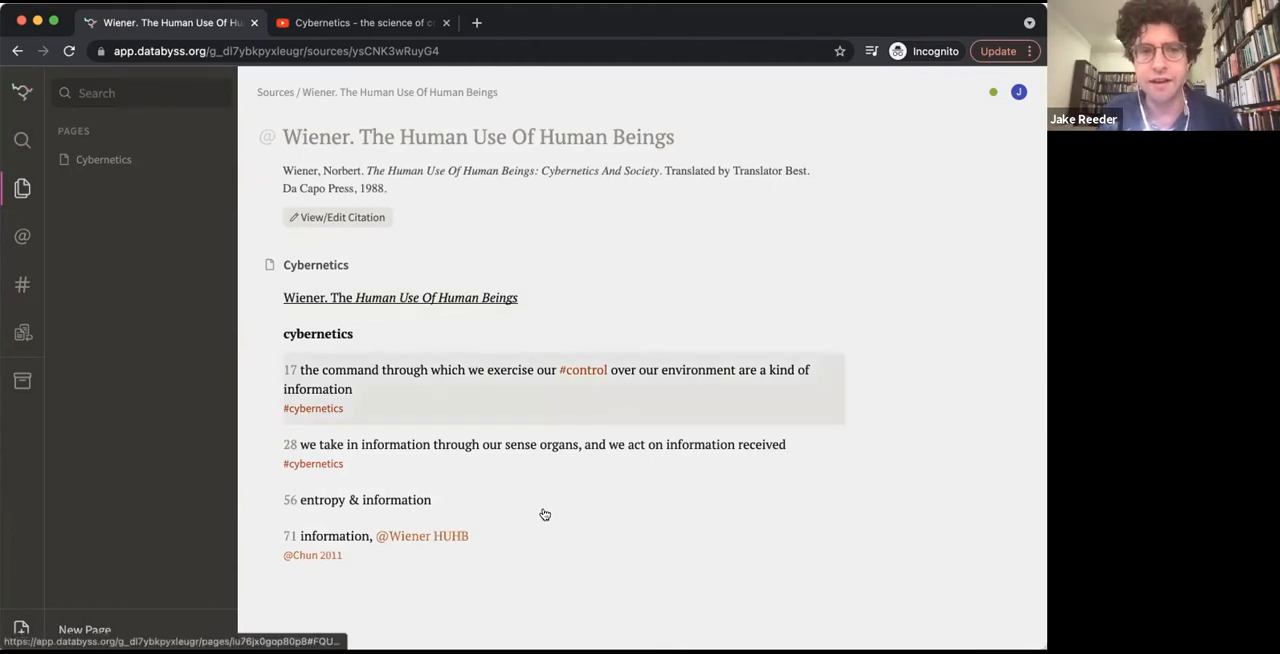
Return to the Cybernetics page, check the page 71 note on the Wiener source page, and go back to the notes
left_click(423, 537)
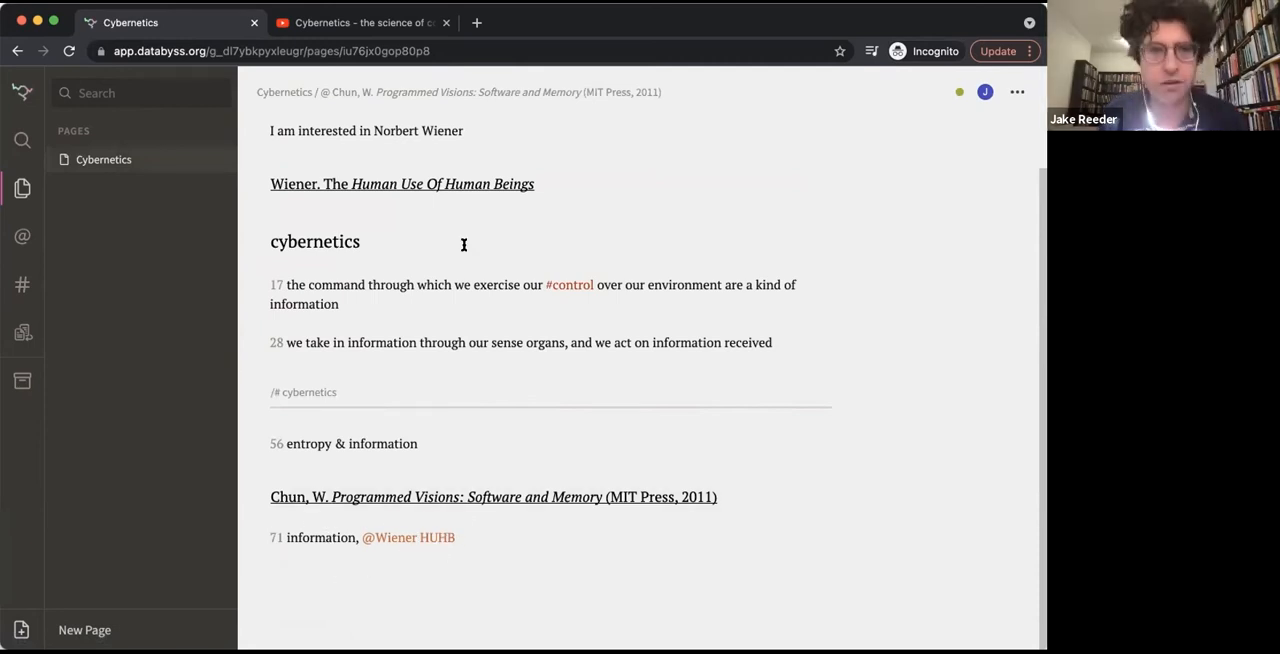
left_click(410, 186)
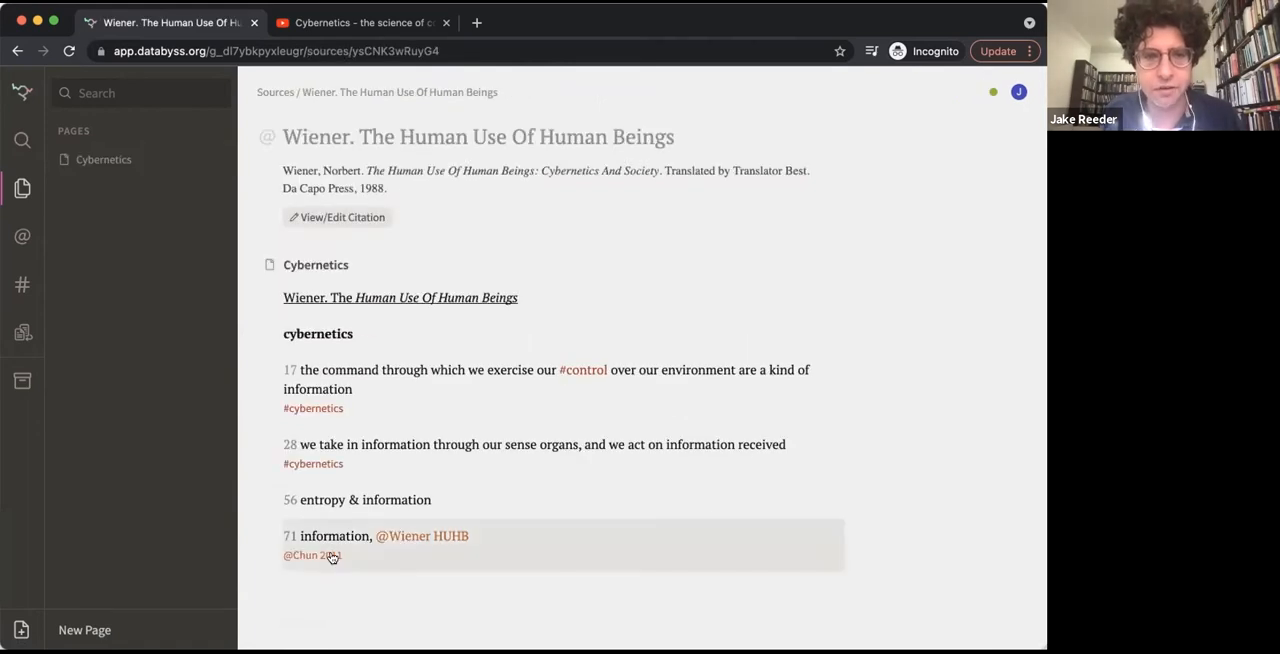
left_click(411, 542)
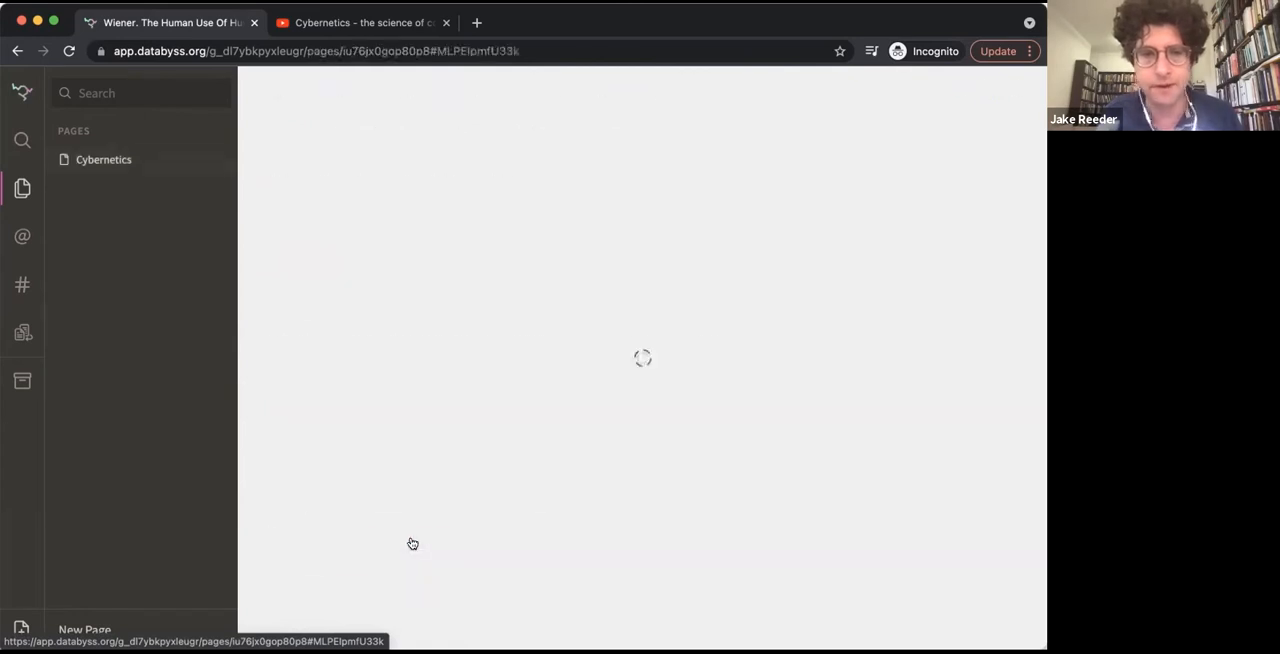
Review the Chun source page and its citation details, then return to the Cybernetics page through the page 71 note
left_click(472, 492)
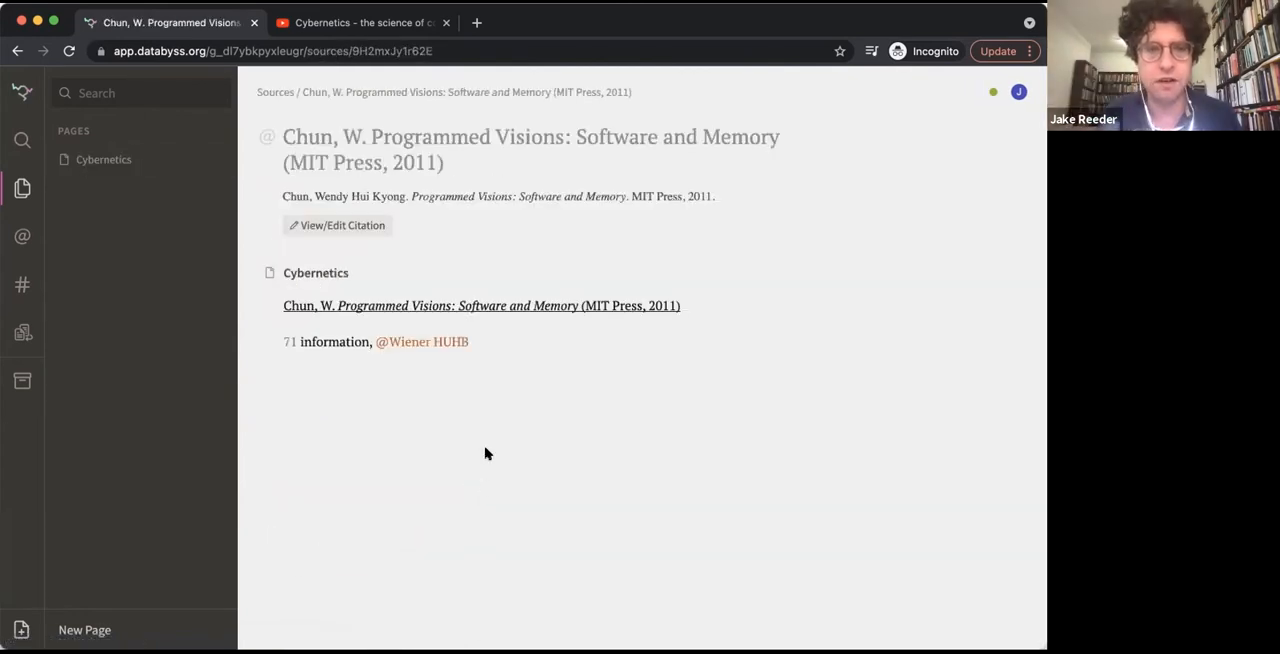
left_click(302, 225)
scroll(482, 383, "down", 5)
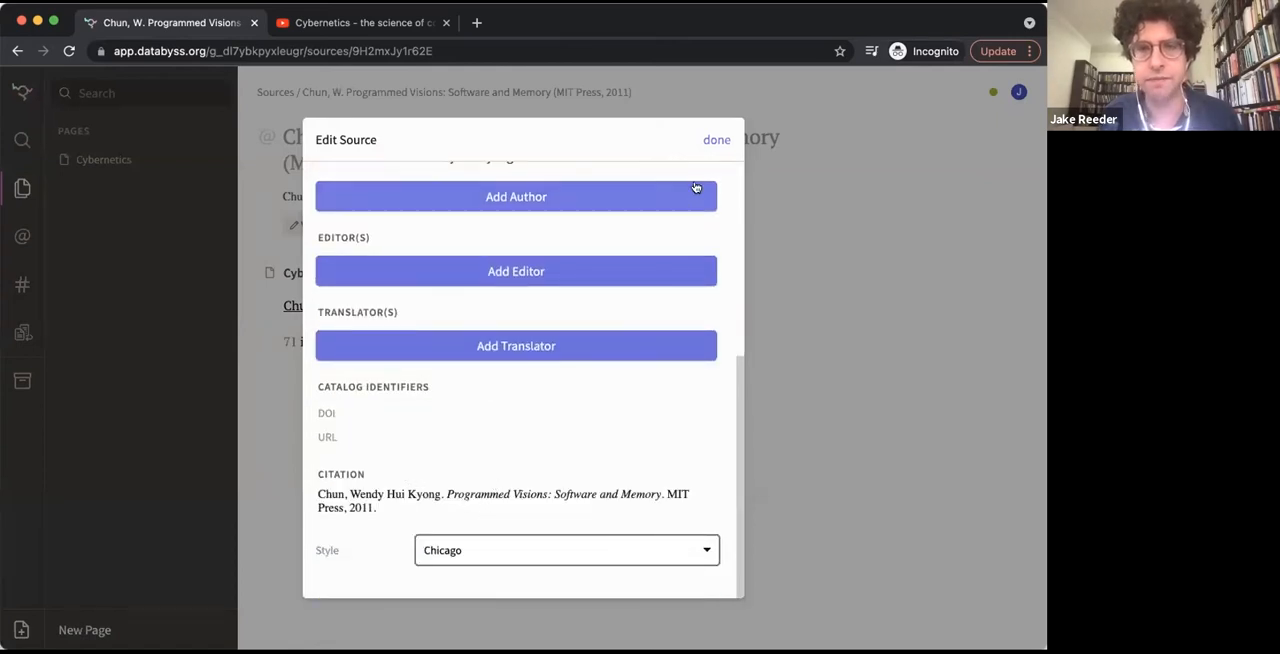
left_click(716, 139)
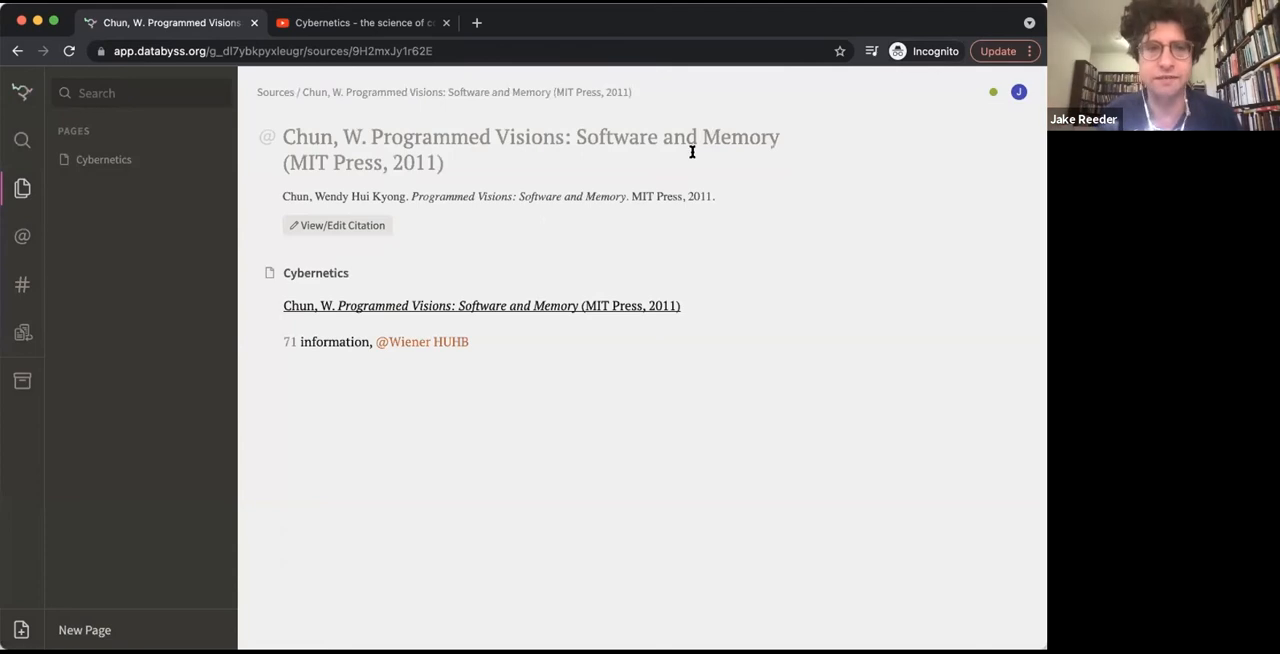
left_click(408, 346)
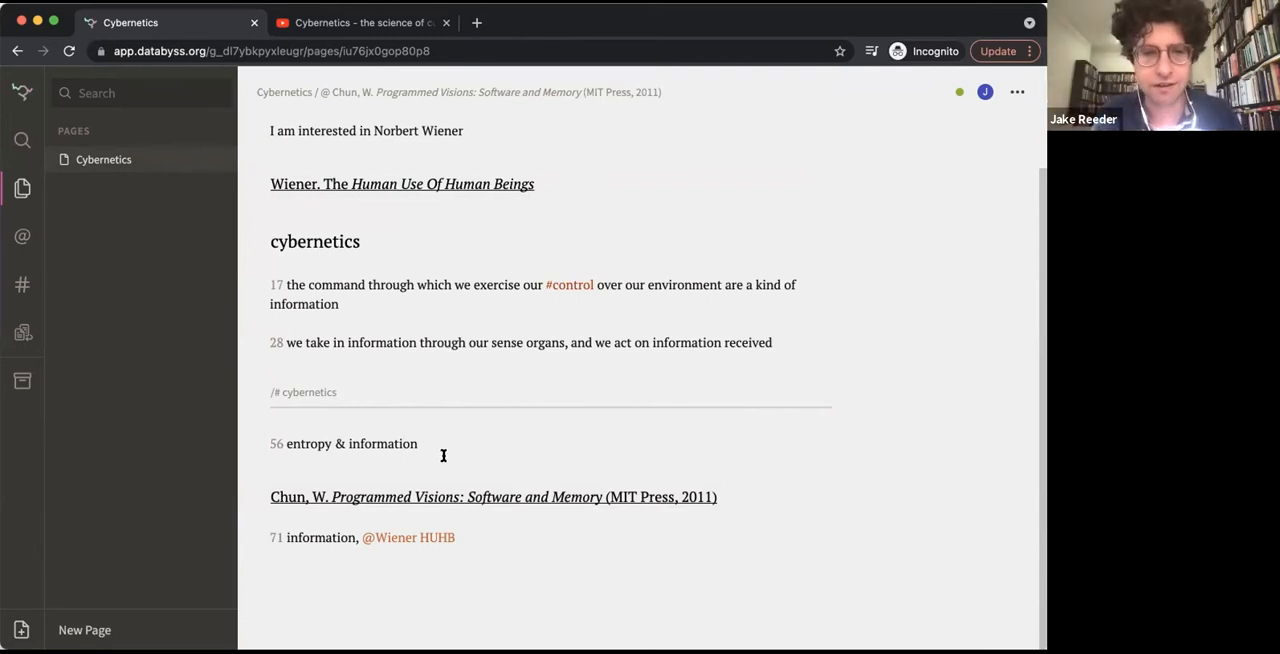
End the Wiener source on a new line between the end of the cybernetics topic and the page 56 note
left_click(262, 434)
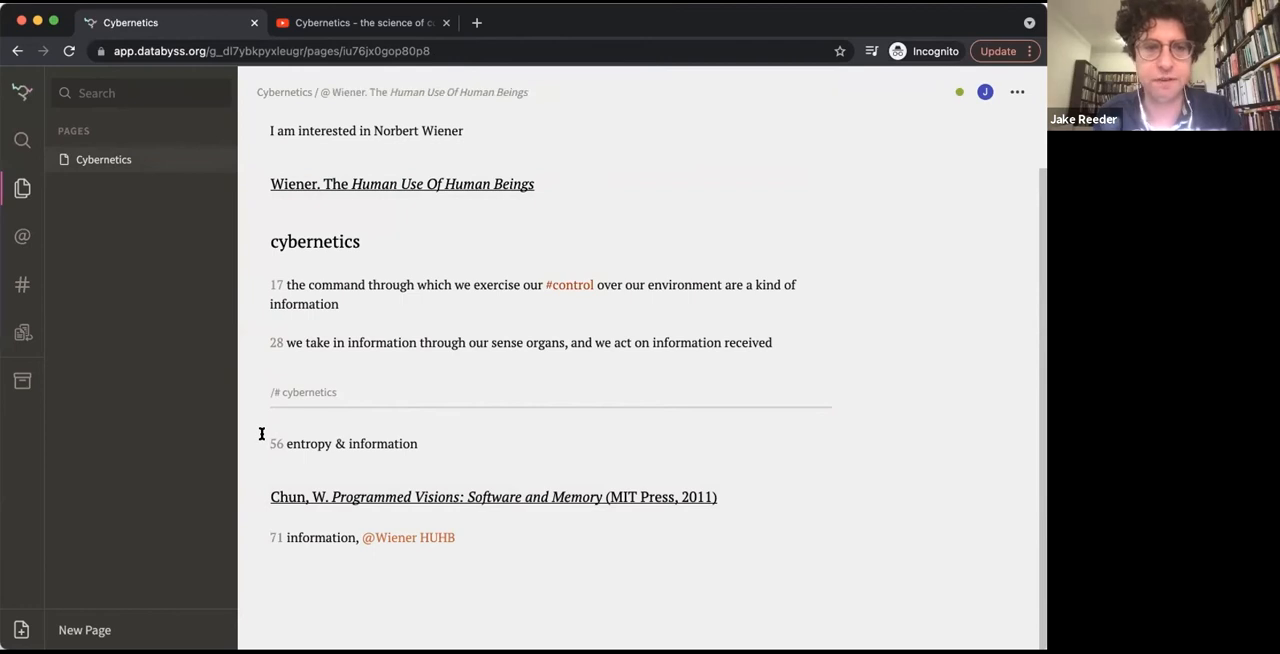
key("Return")
key("Return")
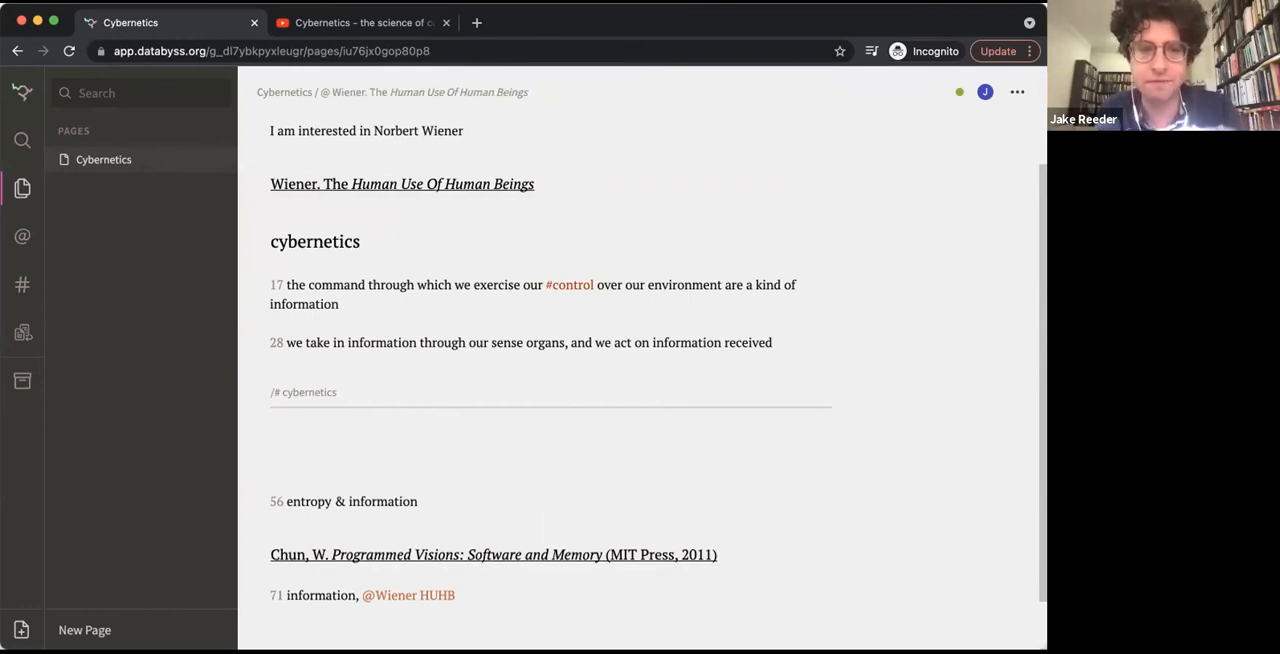
key("BackSpace")
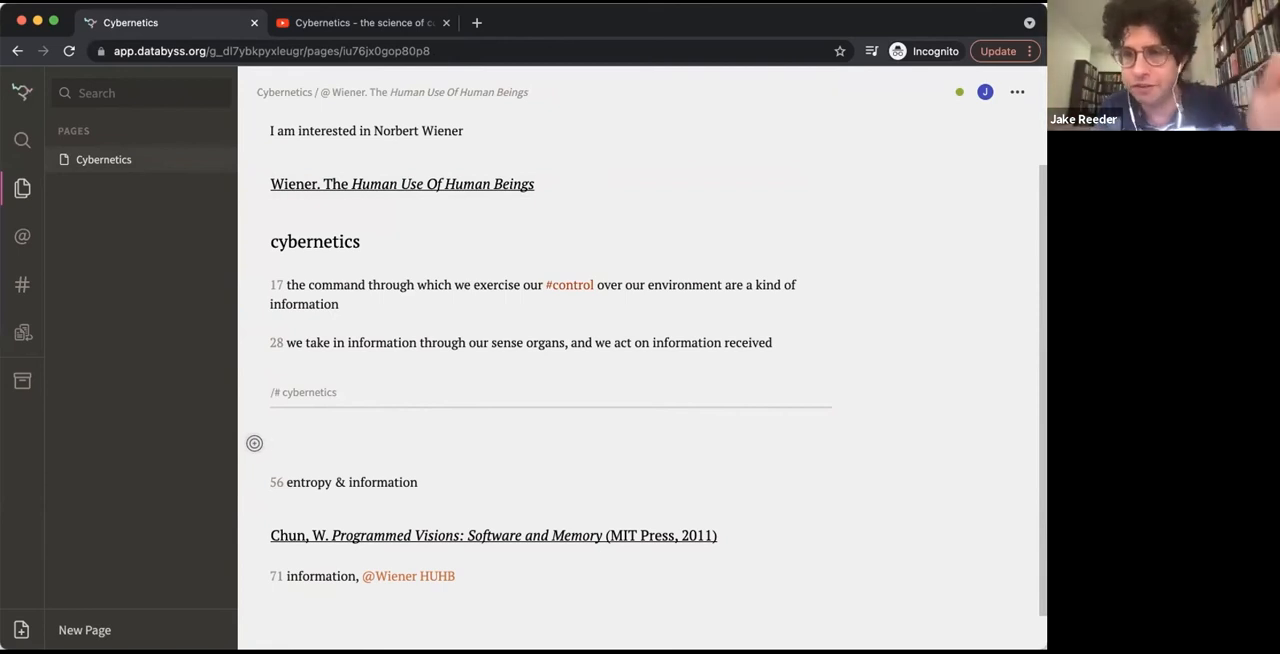
type("/")
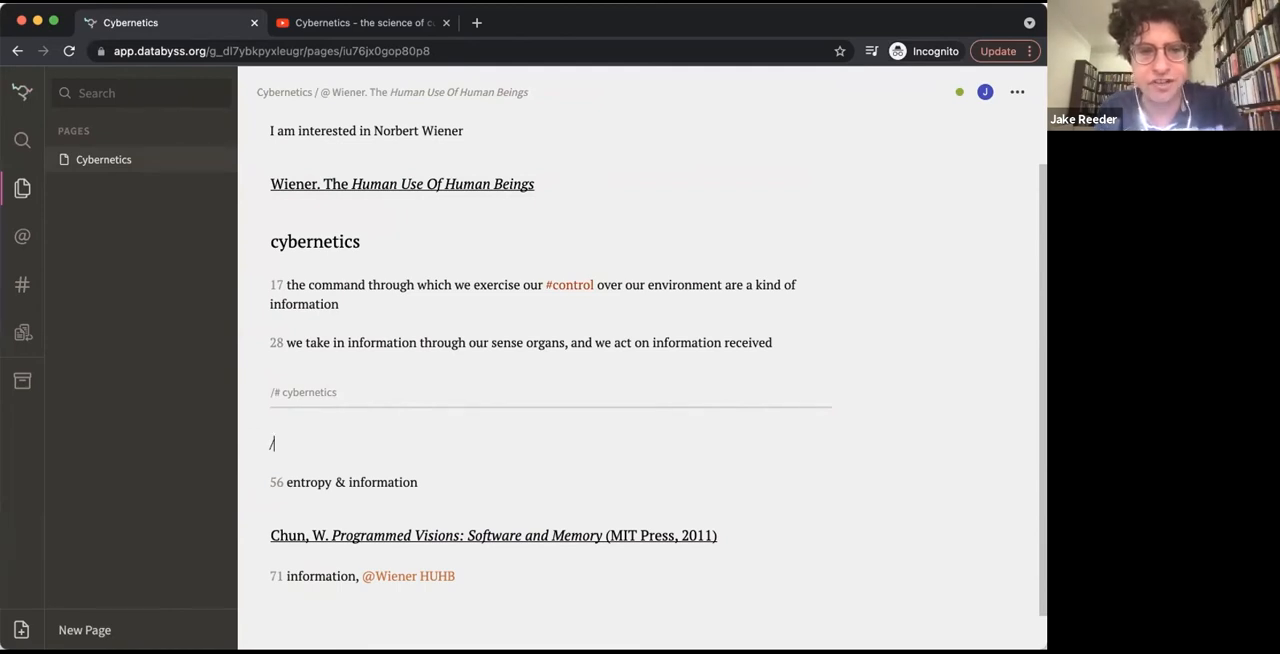
type("@")
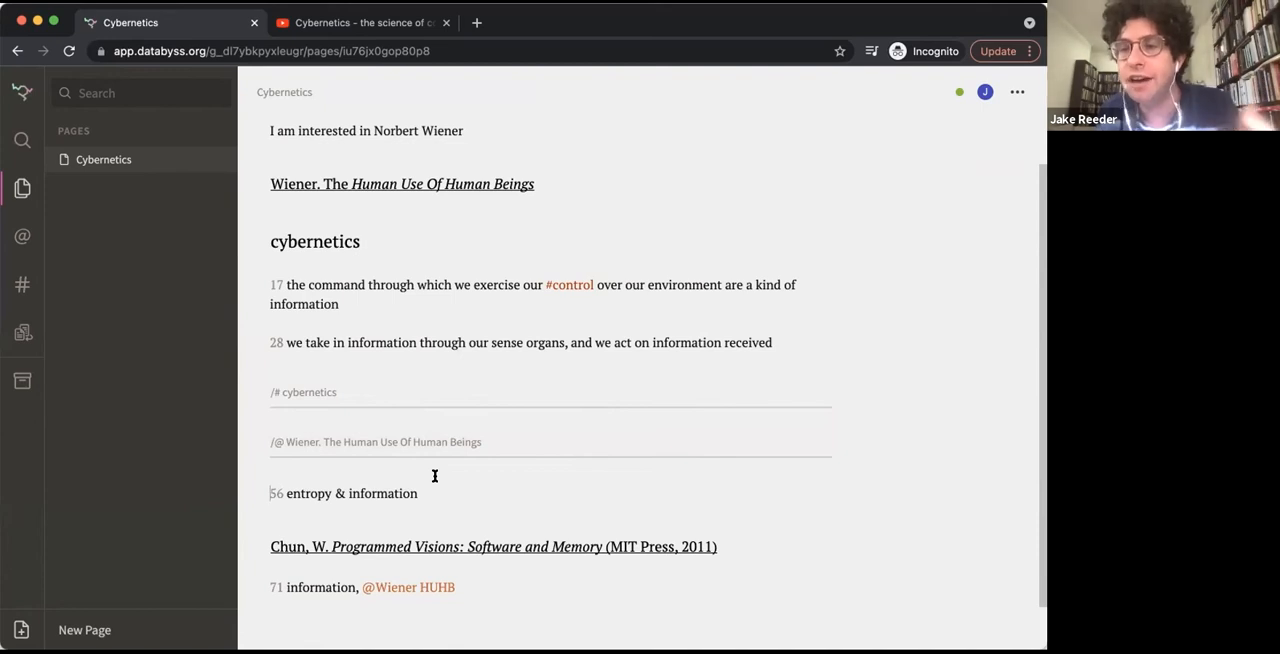
Search the notes for "information", open the page 56 result, and examine the highlighted matches on the Cybernetics page
scroll(434, 476, "left", 5)
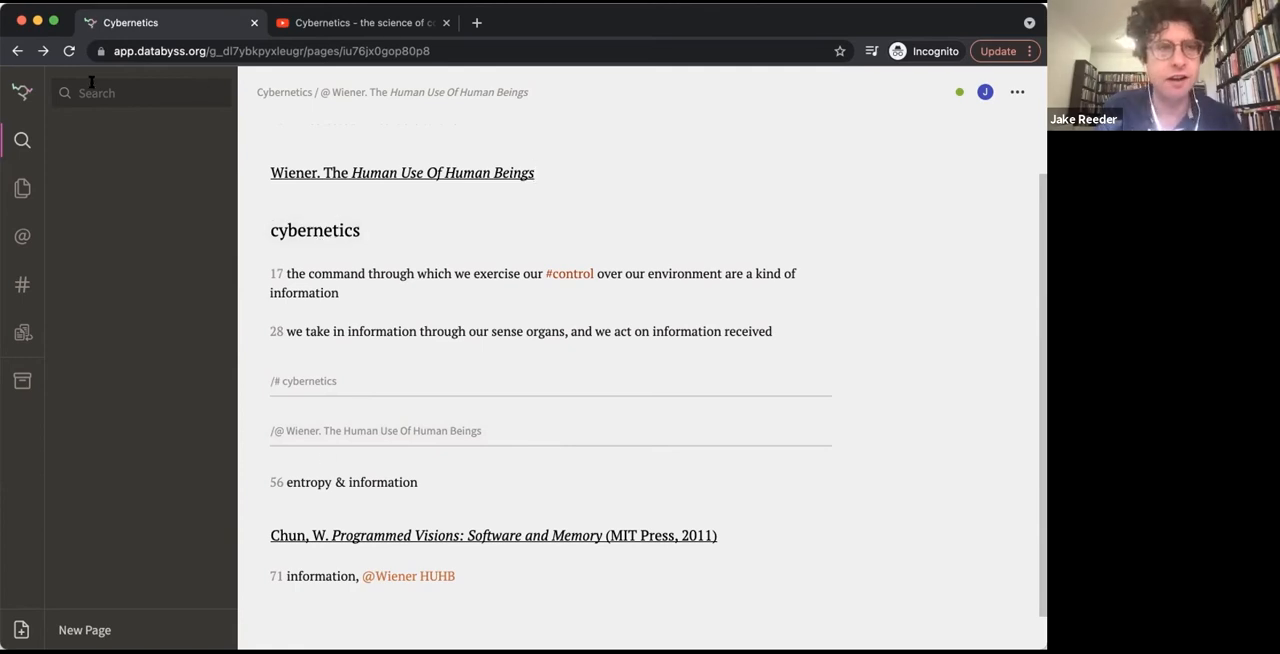
type("information")
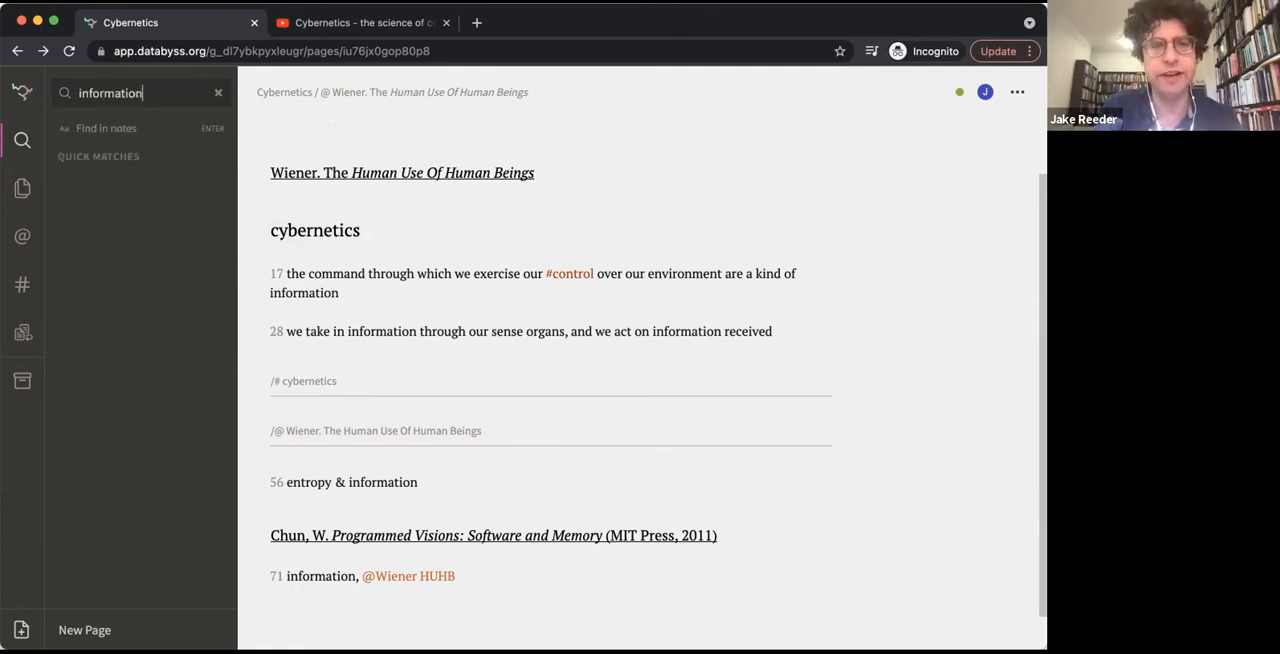
key("Return")
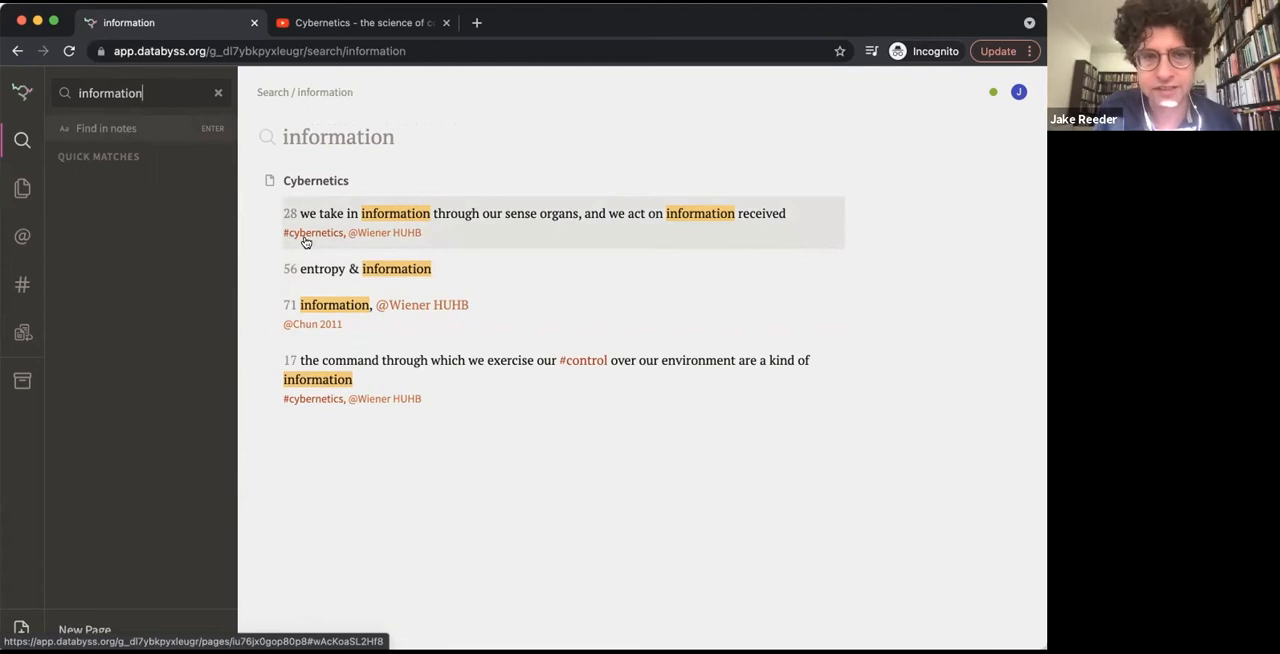
left_click(369, 270)
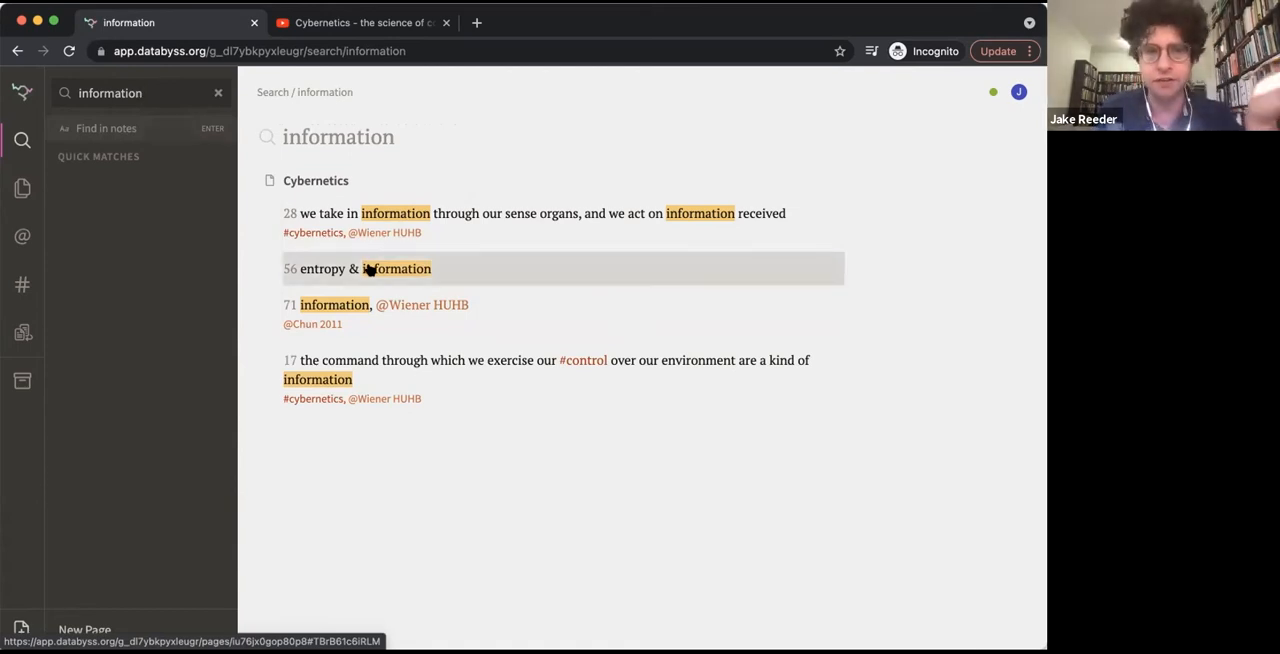
scroll(549, 466, "up", 1)
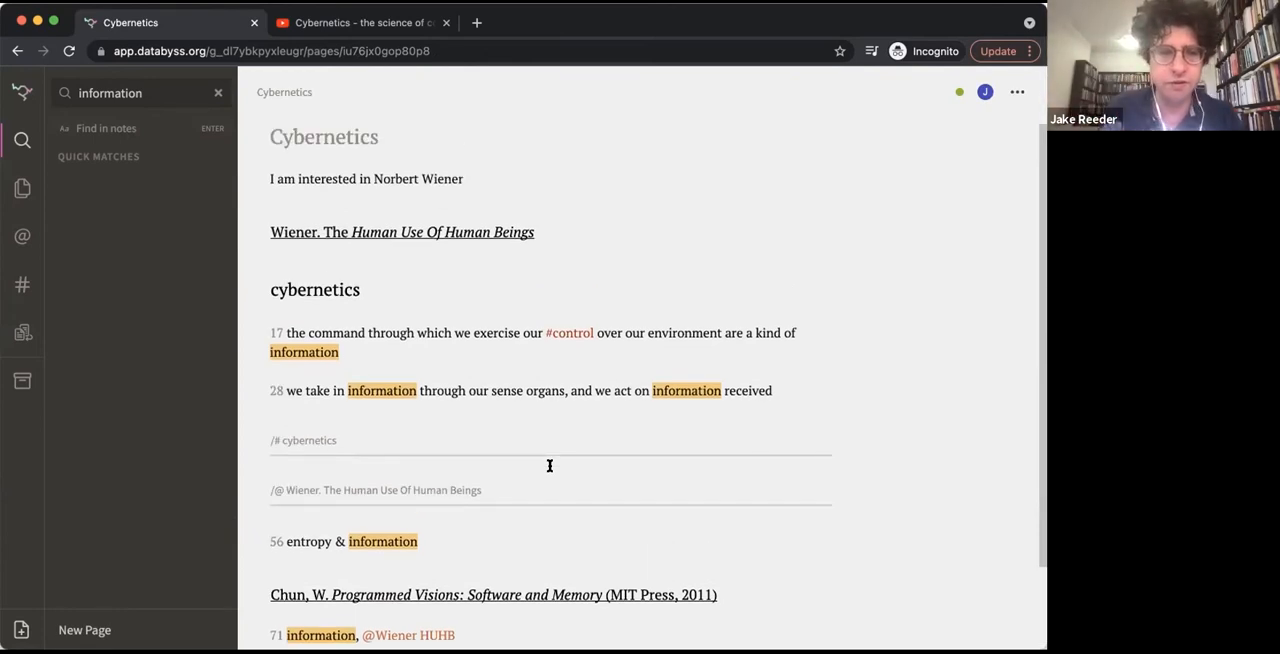
scroll(549, 466, "down", 1)
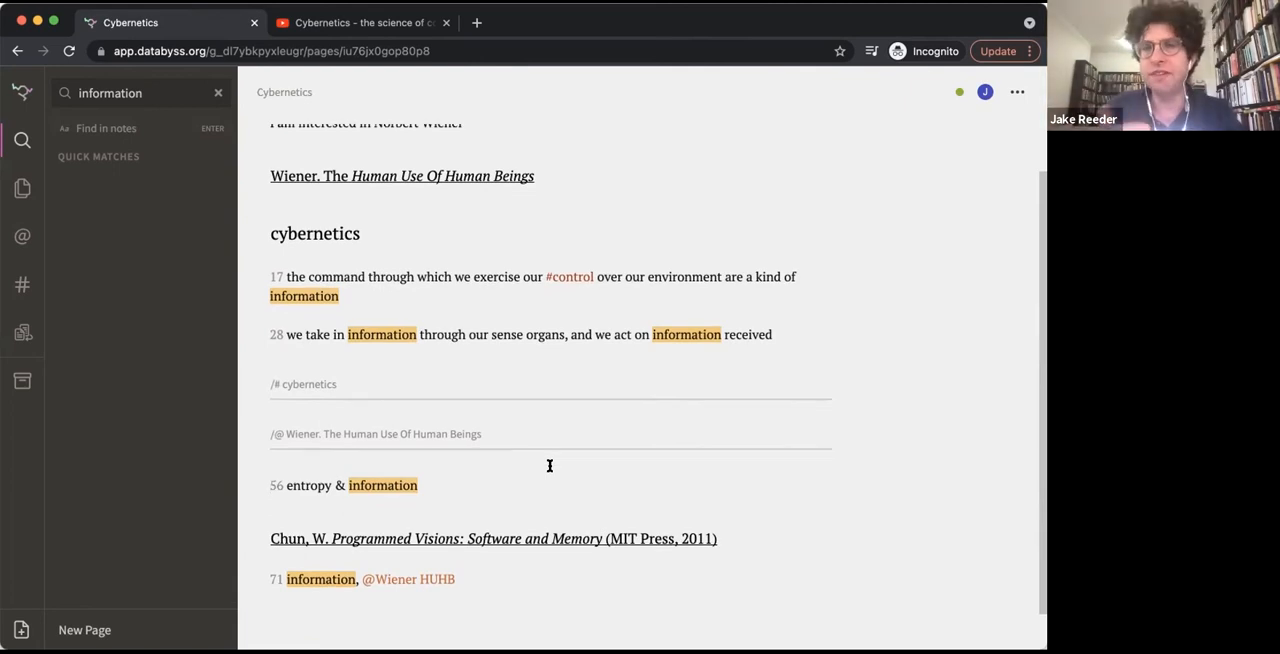
scroll(549, 466, "up", 1)
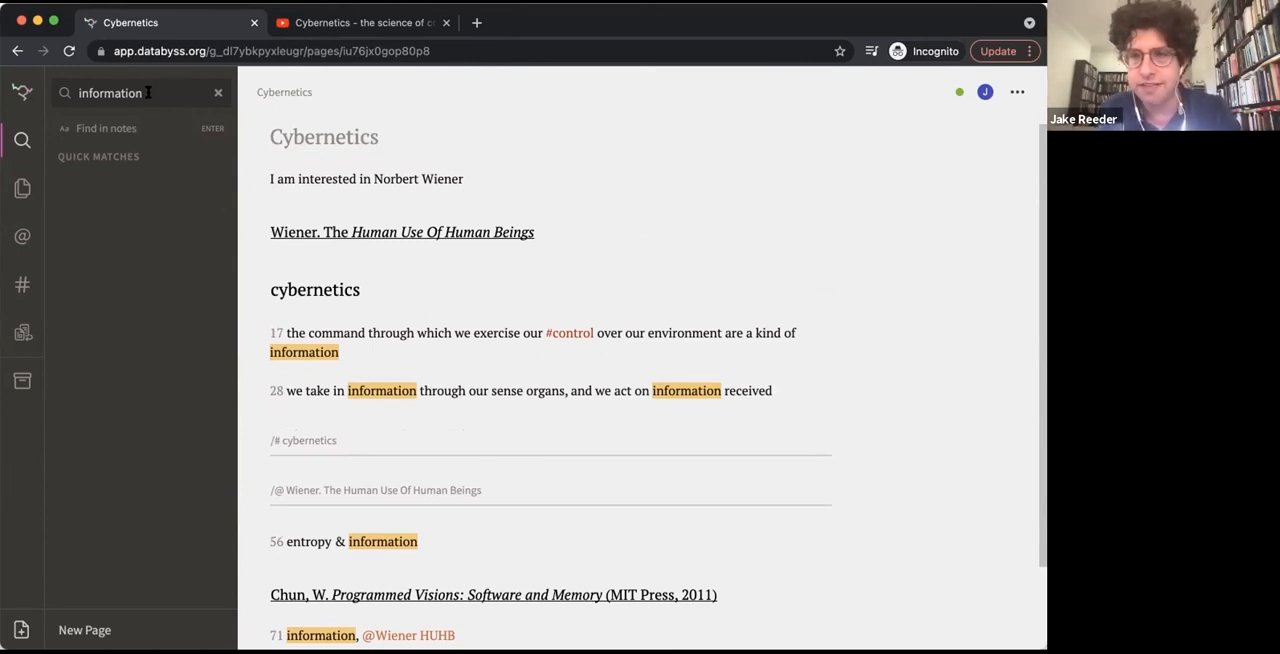
scroll(380, 371, "down", 1)
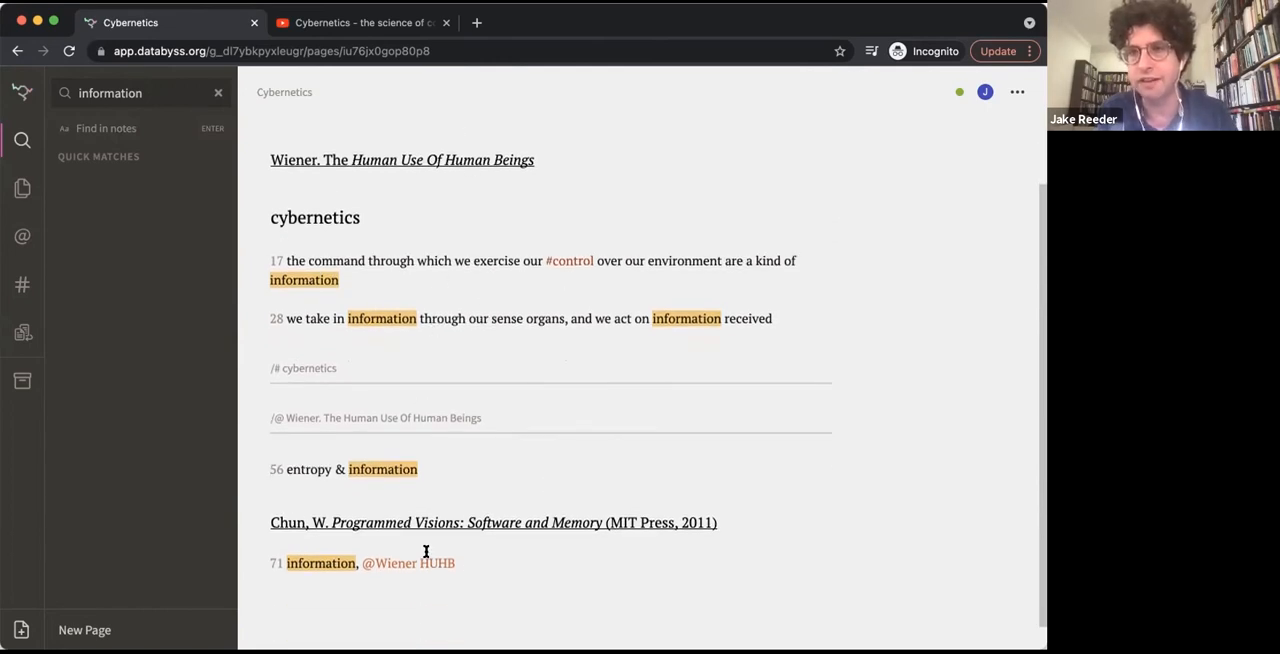
scroll(415, 520, "up", 1)
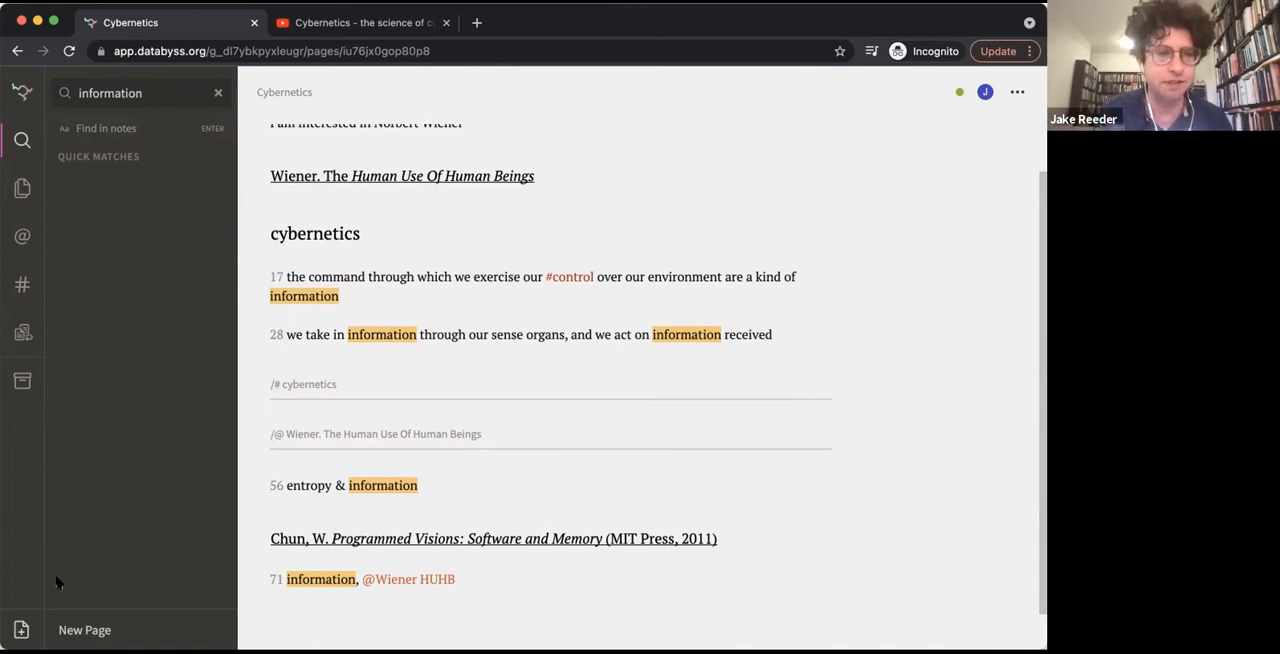
Create a new page titled "Machines" and start its first body line
left_click(20, 630)
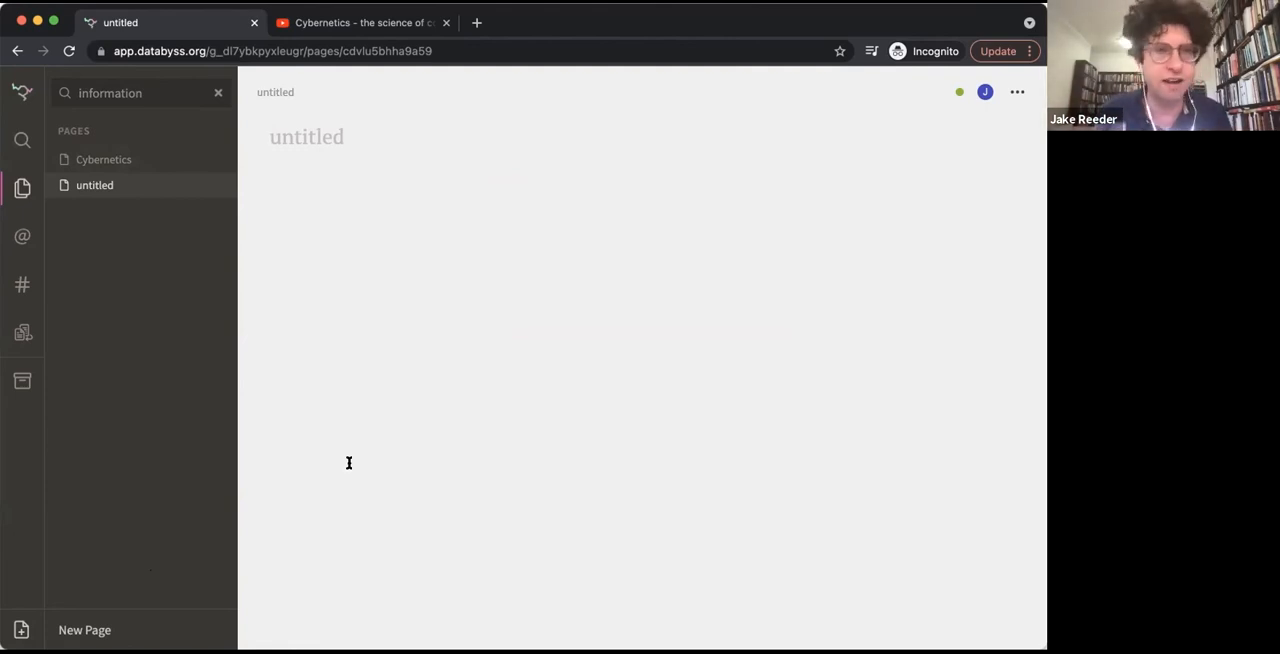
type("Machines")
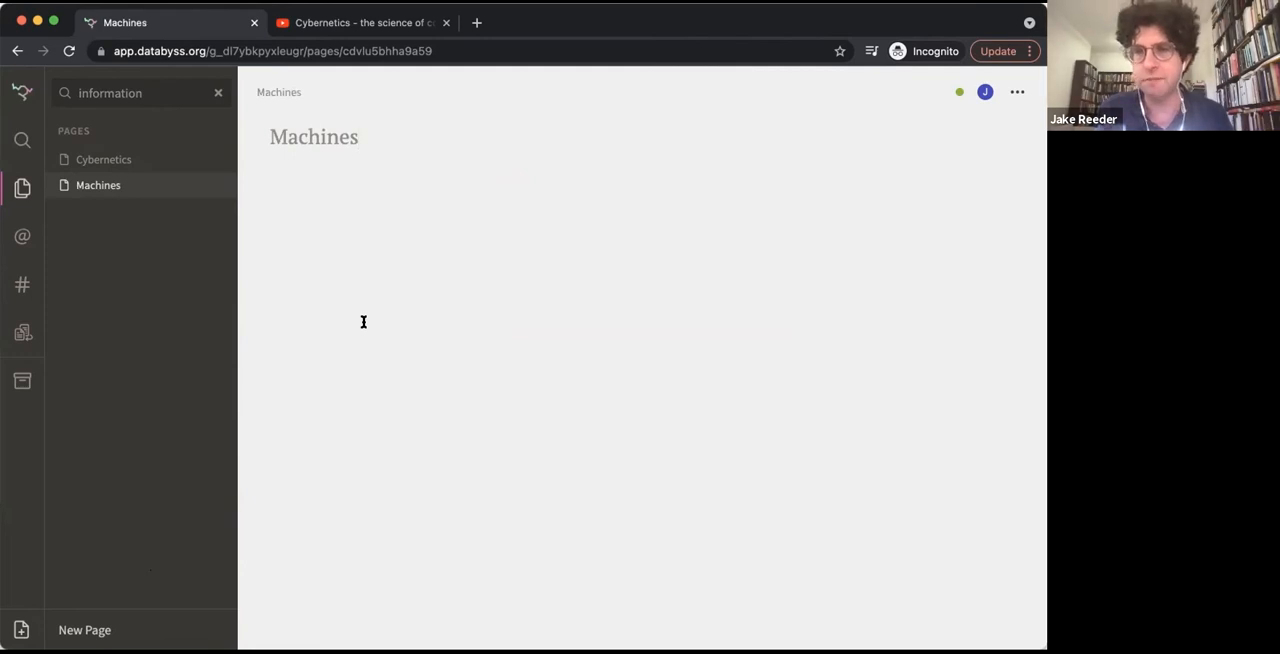
key("Return")
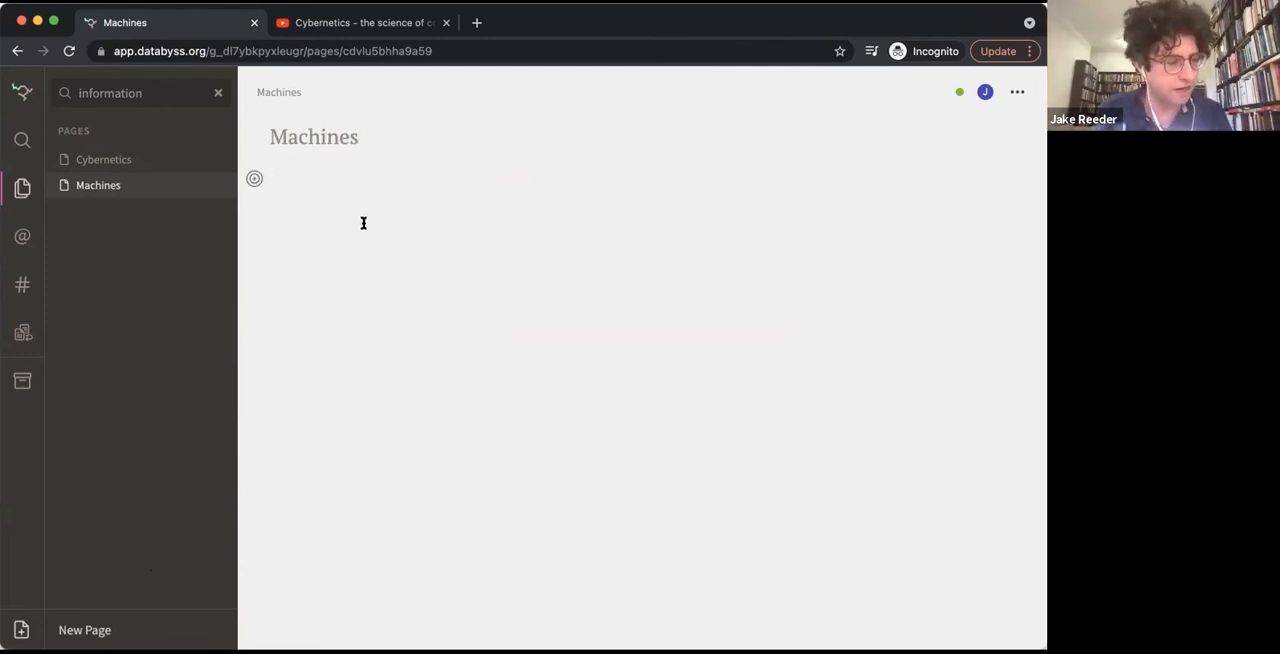
Look up "Joseph Needham man a machine" in Google Books and insert Man a Machine (1927) as the Machines page's source
type("@J")
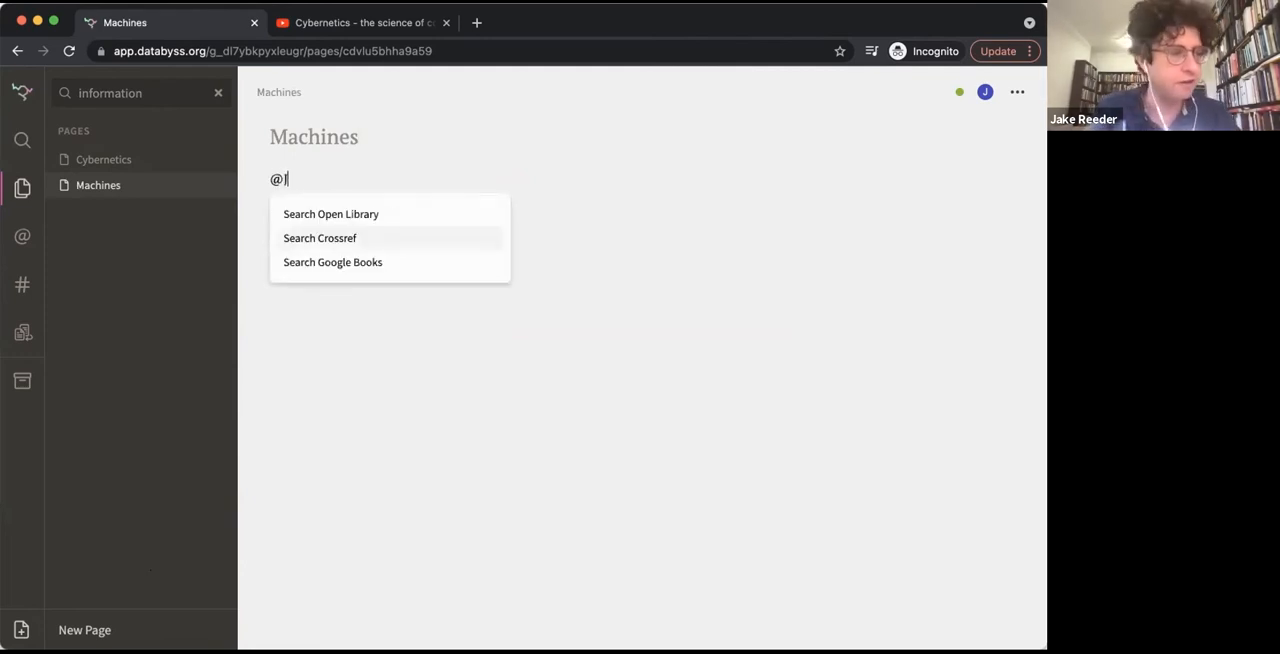
type("osepha")
type("Needham")
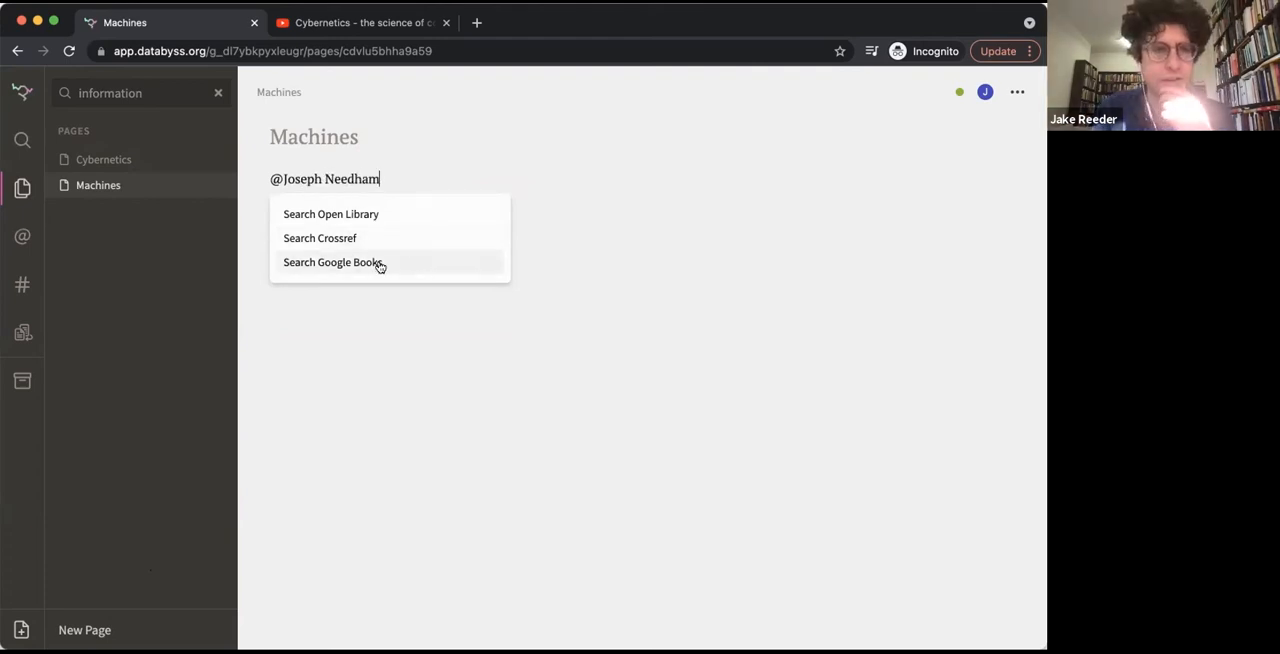
type(" man a machine")
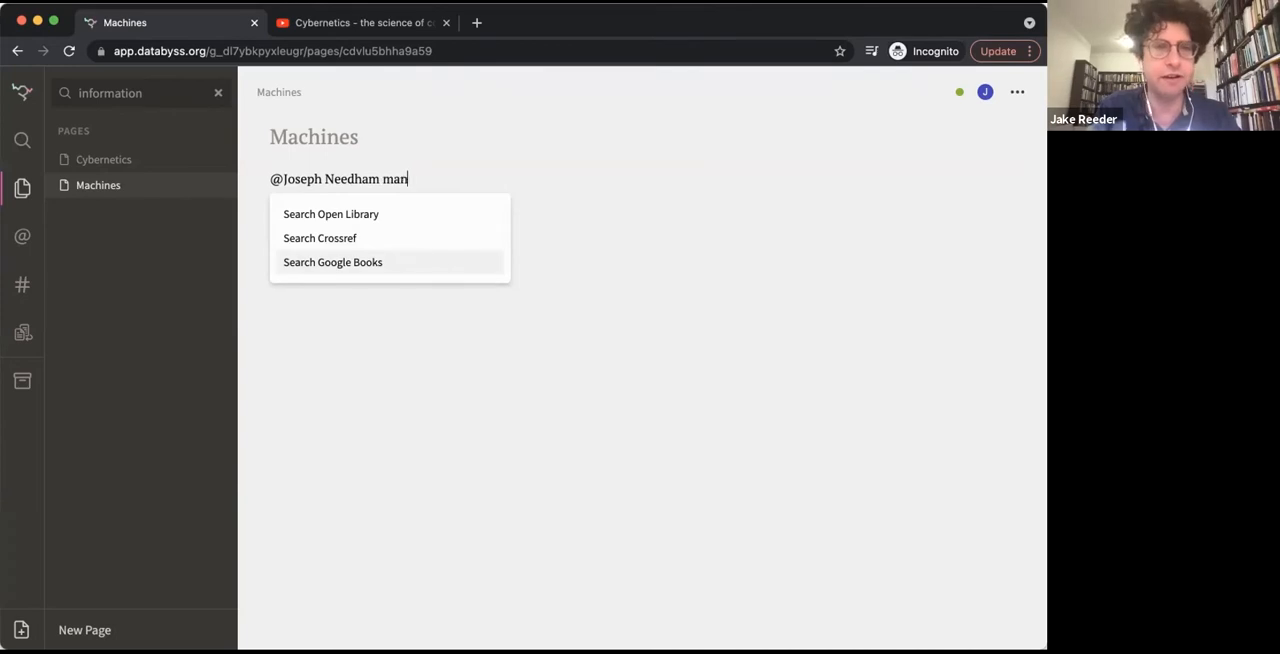
left_click(357, 264)
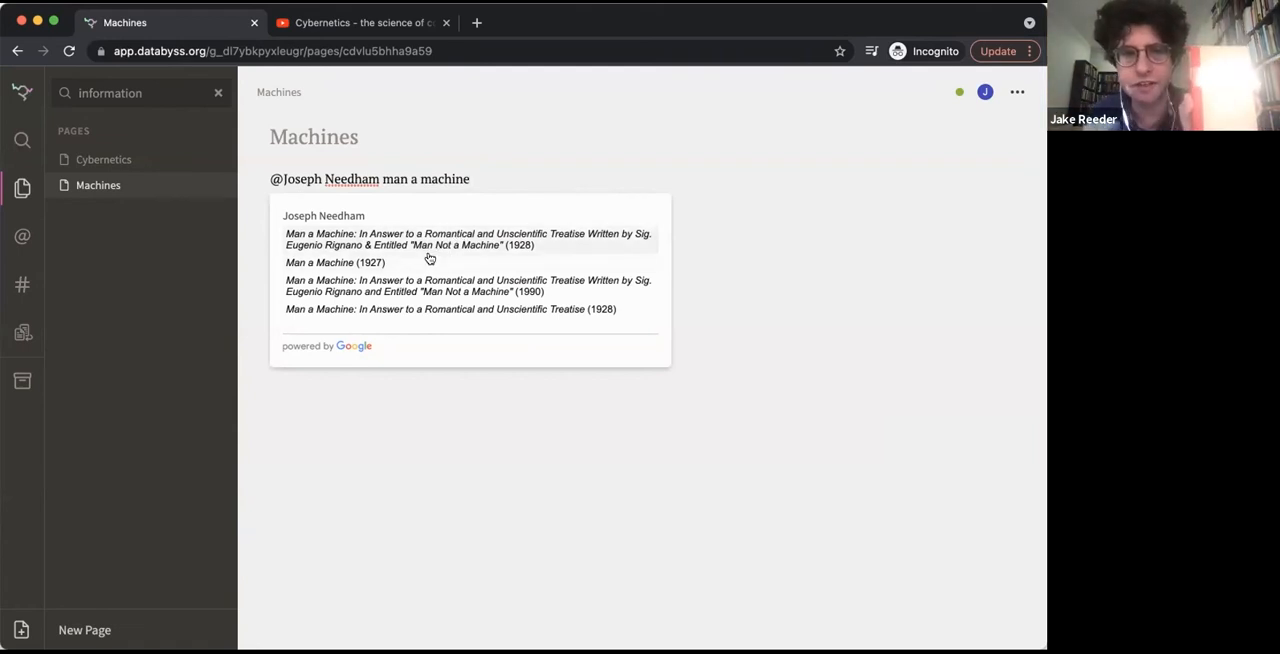
left_click(428, 258)
key("Return")
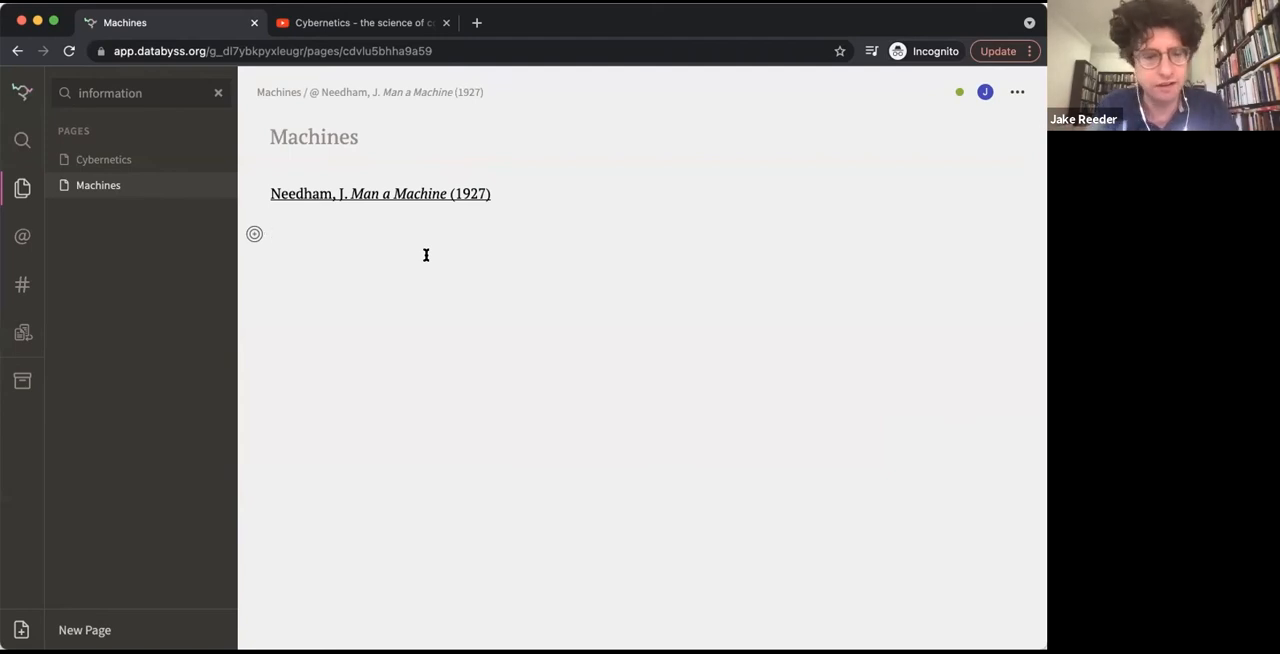
Write a page 33 note under the Needham source reading "man can experience #control via his organs", linking the existing control topic
type("33")
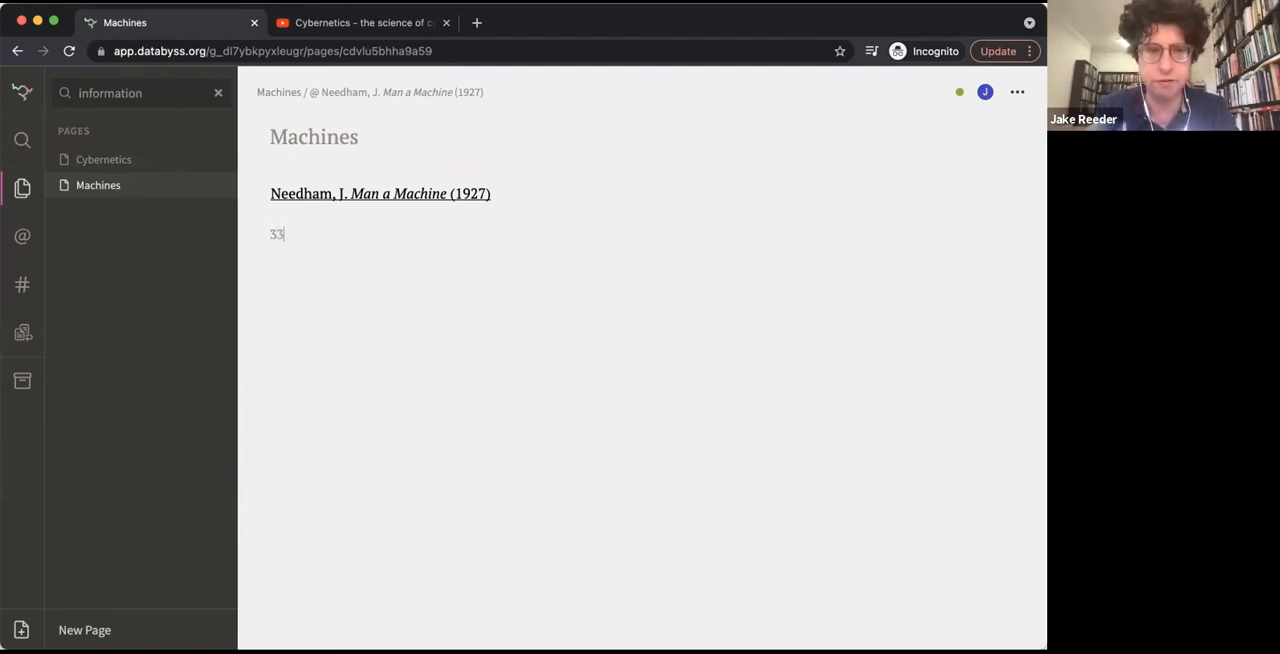
type(" the")
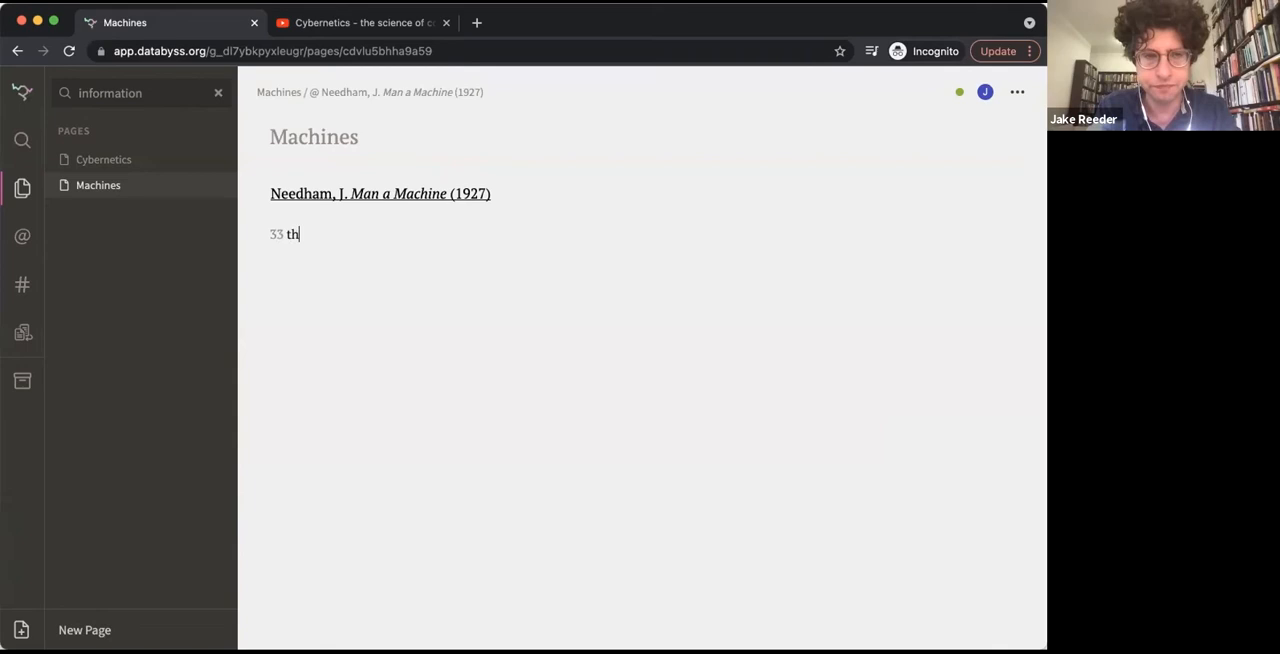
key("BackSpace")
key("BackSpace")
type("man")
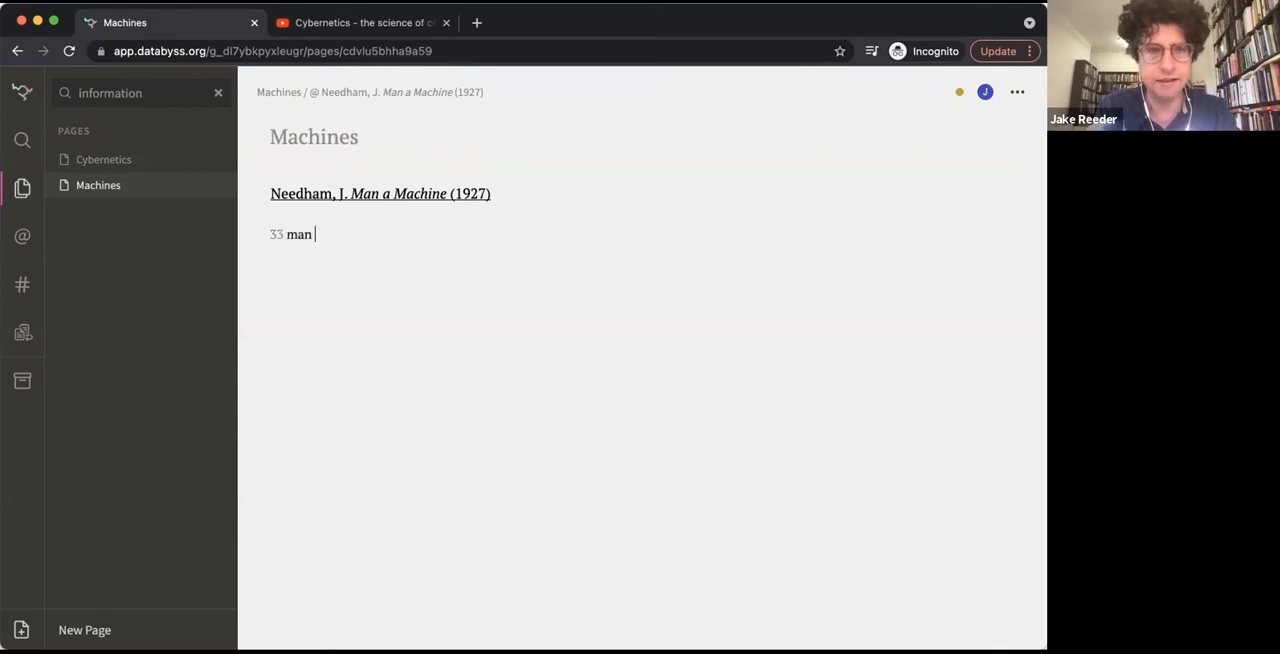
type(" can bexperience ")
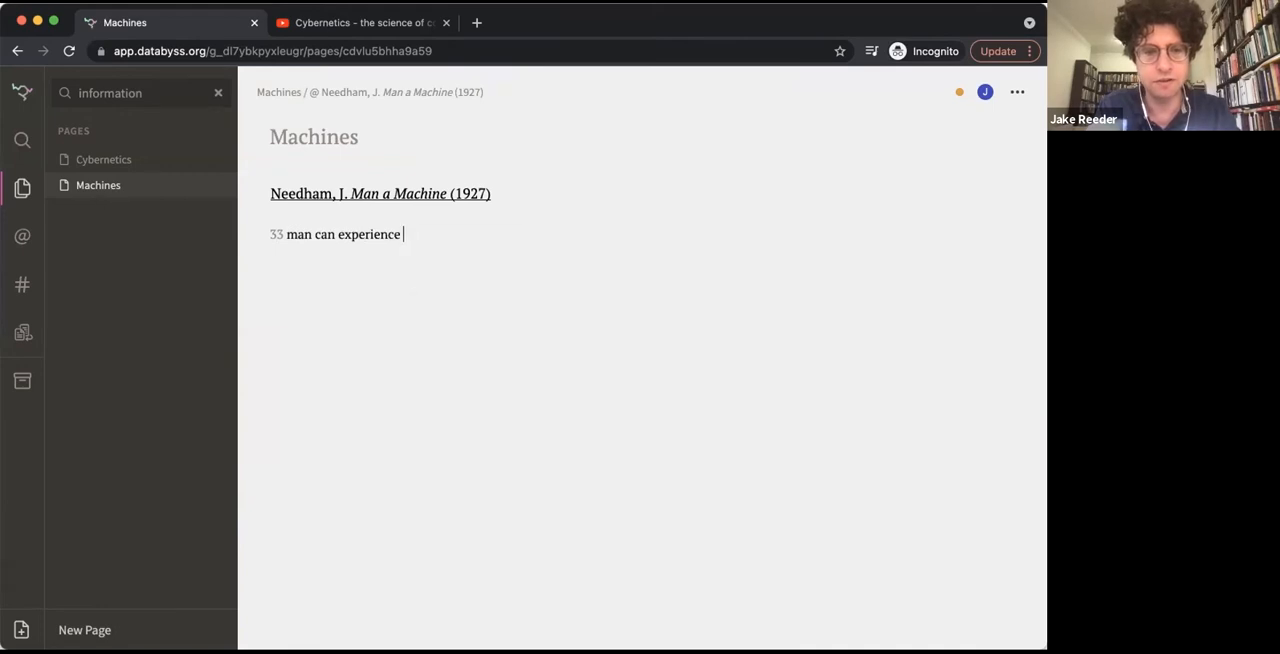
type("c#control")
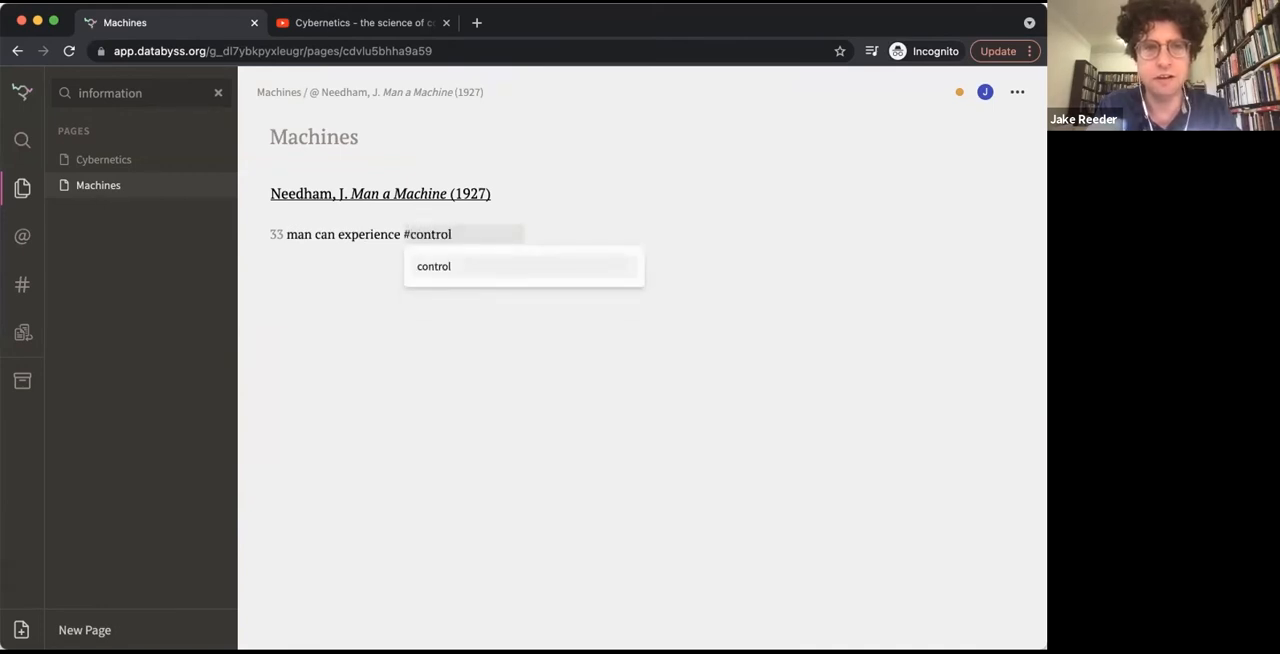
key("Return")
type("via")
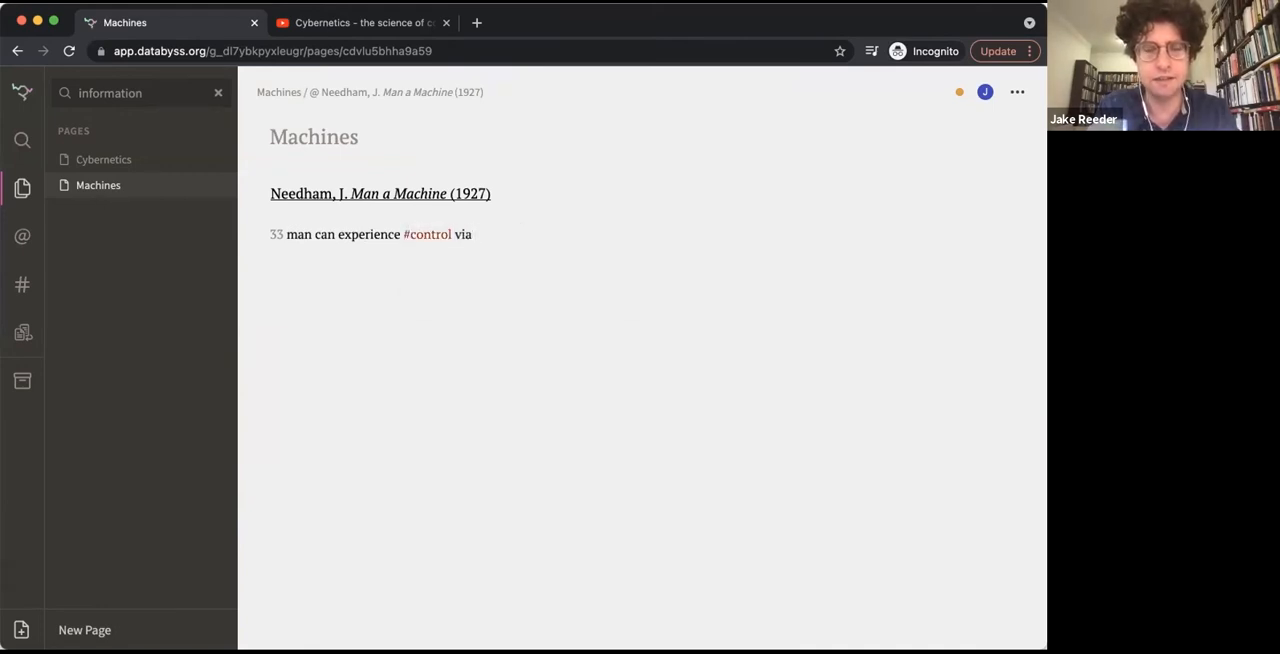
type(" his ")
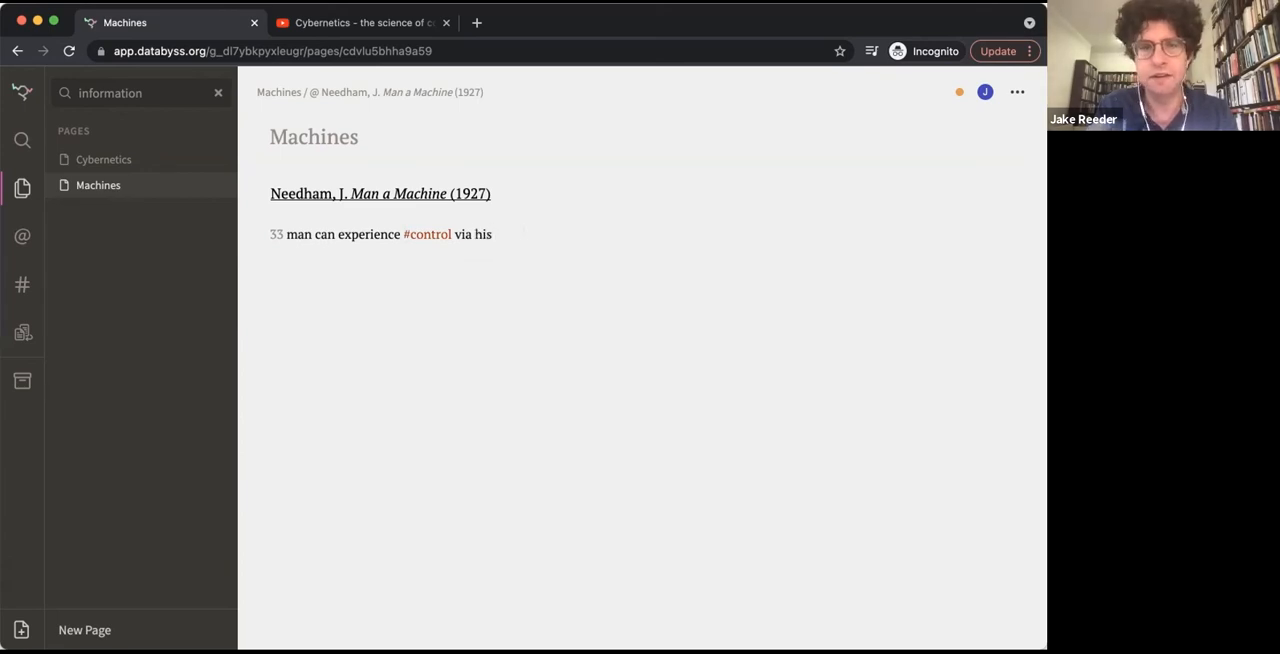
type("organs")
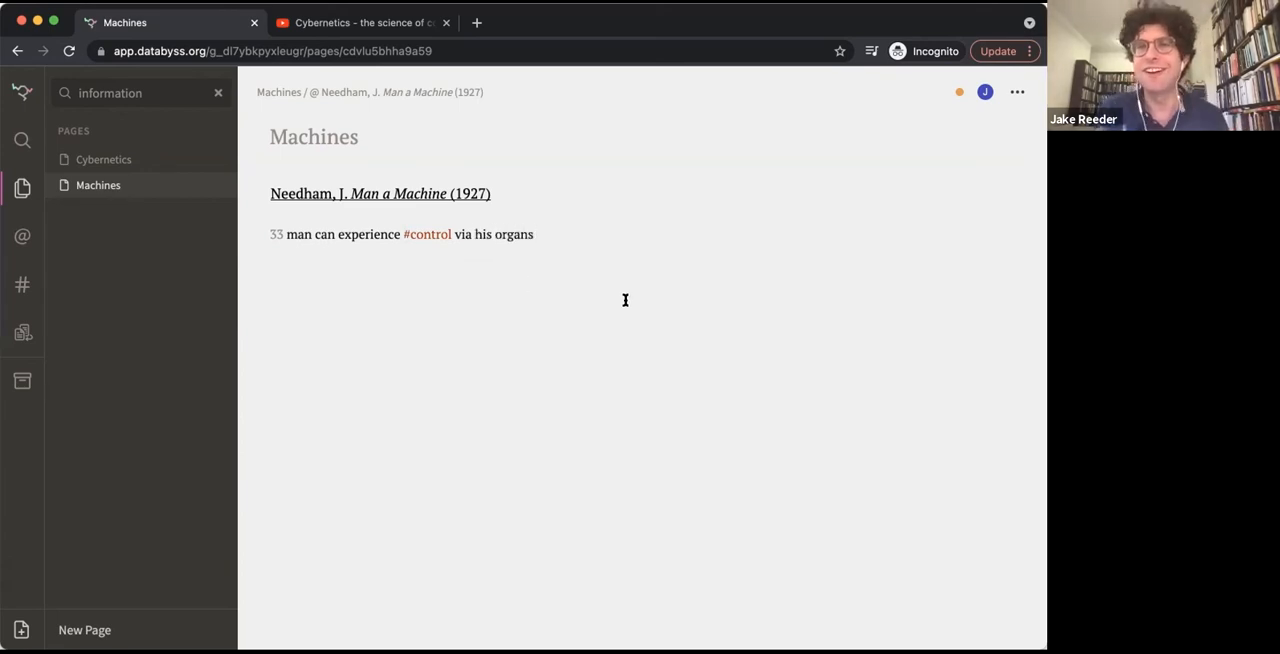
Review the control topic's entries, opening its page 17 note in Cybernetics and its page 33 note in Machines
left_click(424, 237)
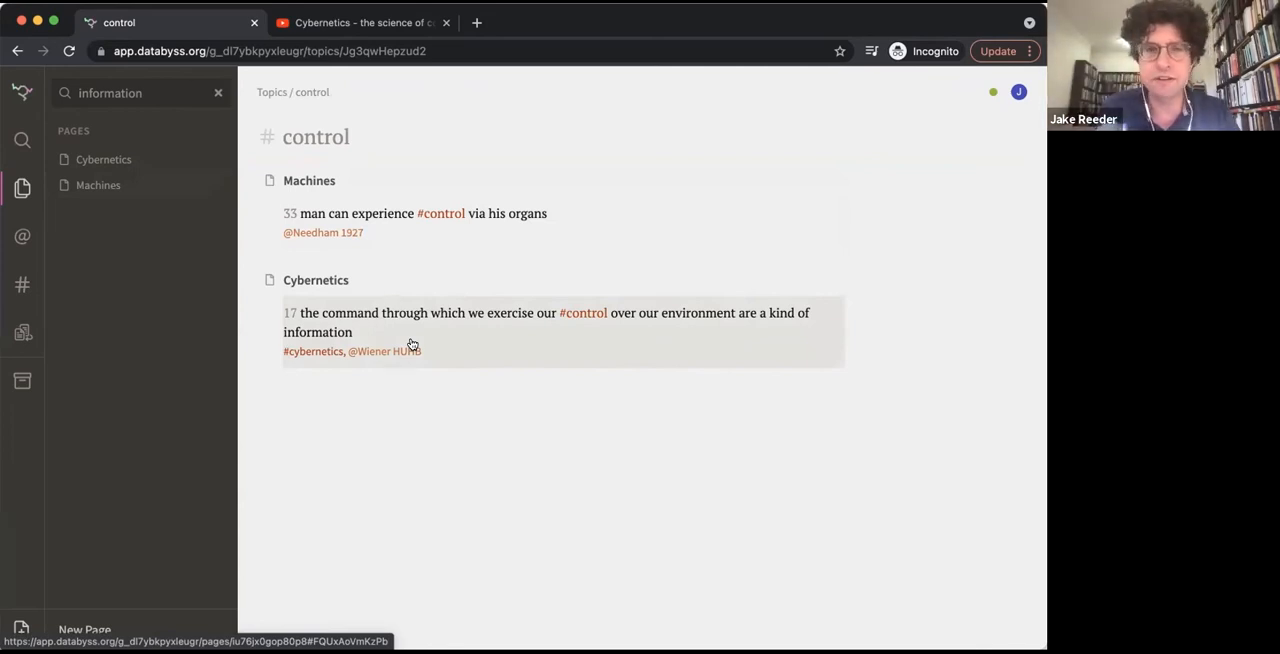
left_click(501, 321)
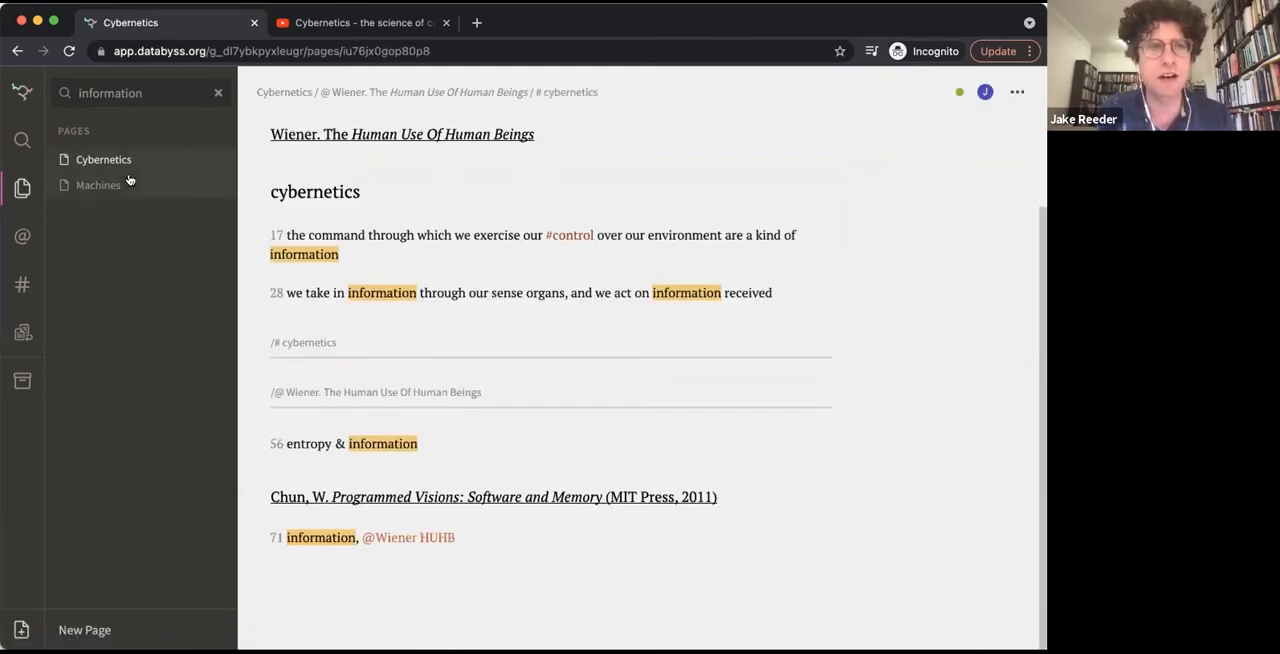
left_click(16, 51)
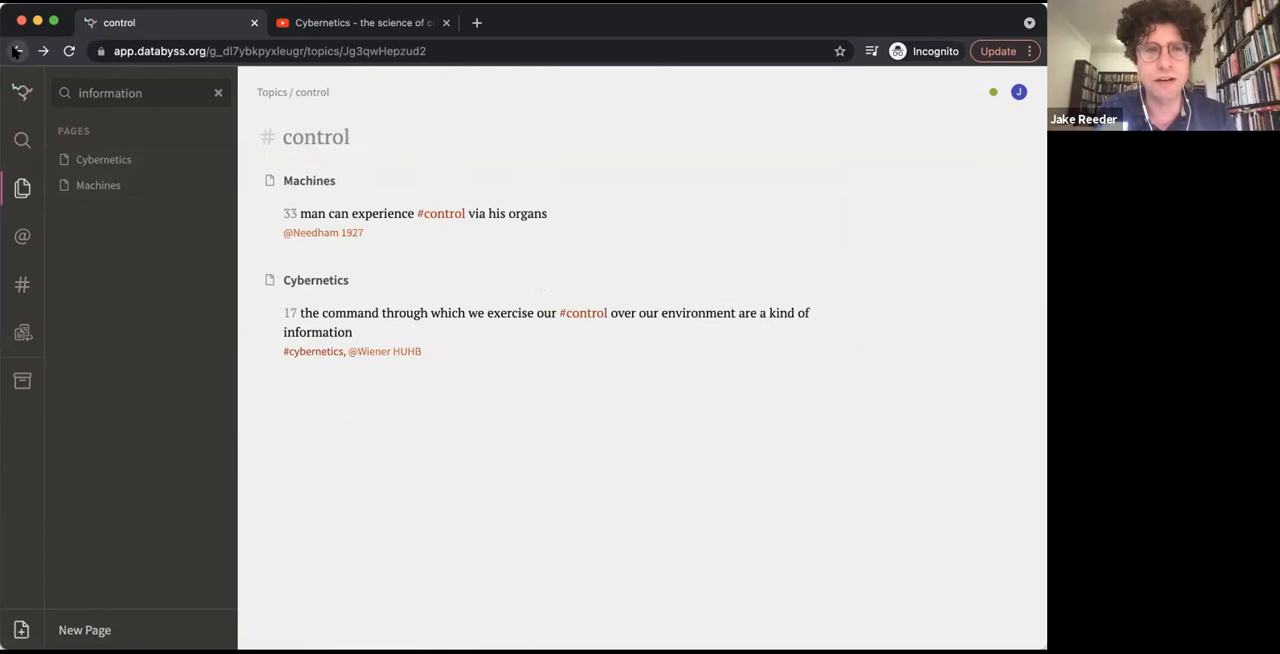
left_click(414, 223)
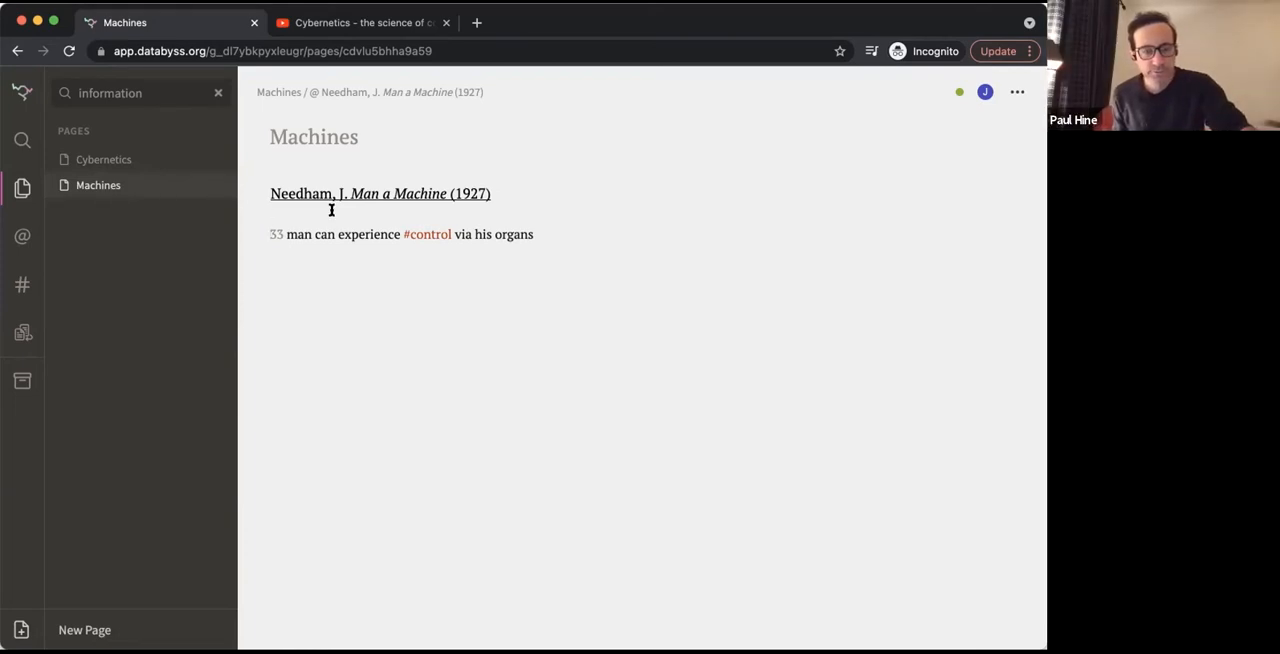
Rename the control topic as "control (CYB)" and check its inline mention in the page 17 note on Cybernetics
left_click(432, 234)
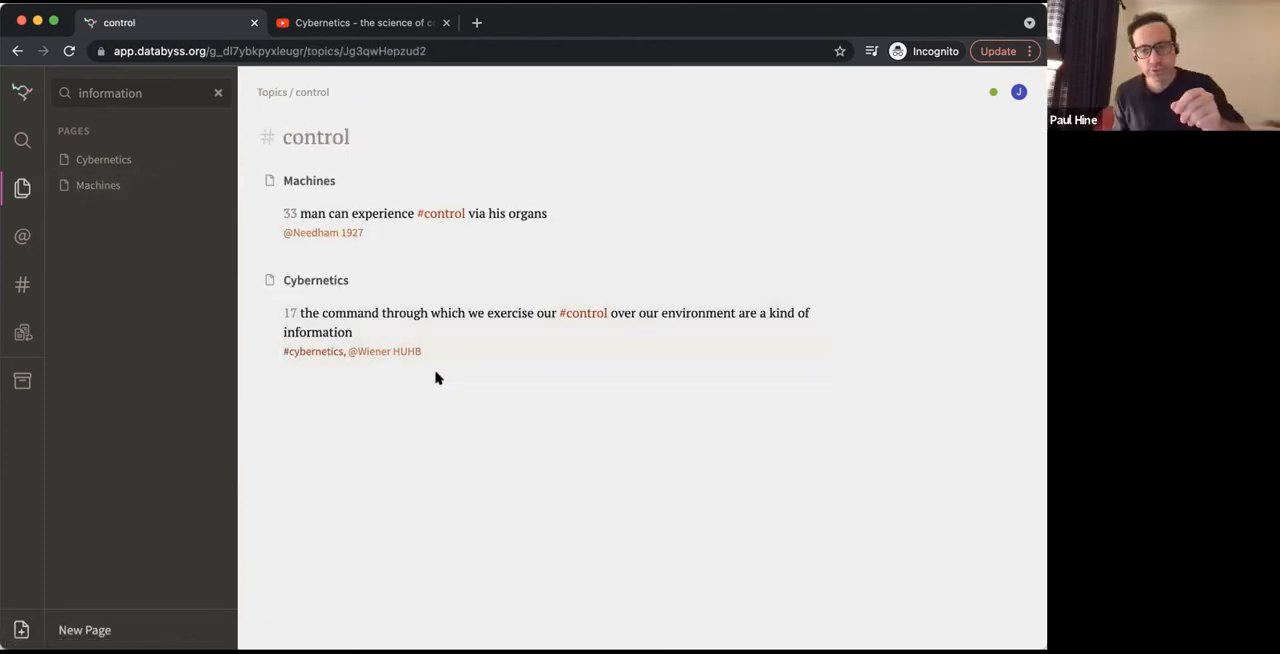
left_click(384, 133)
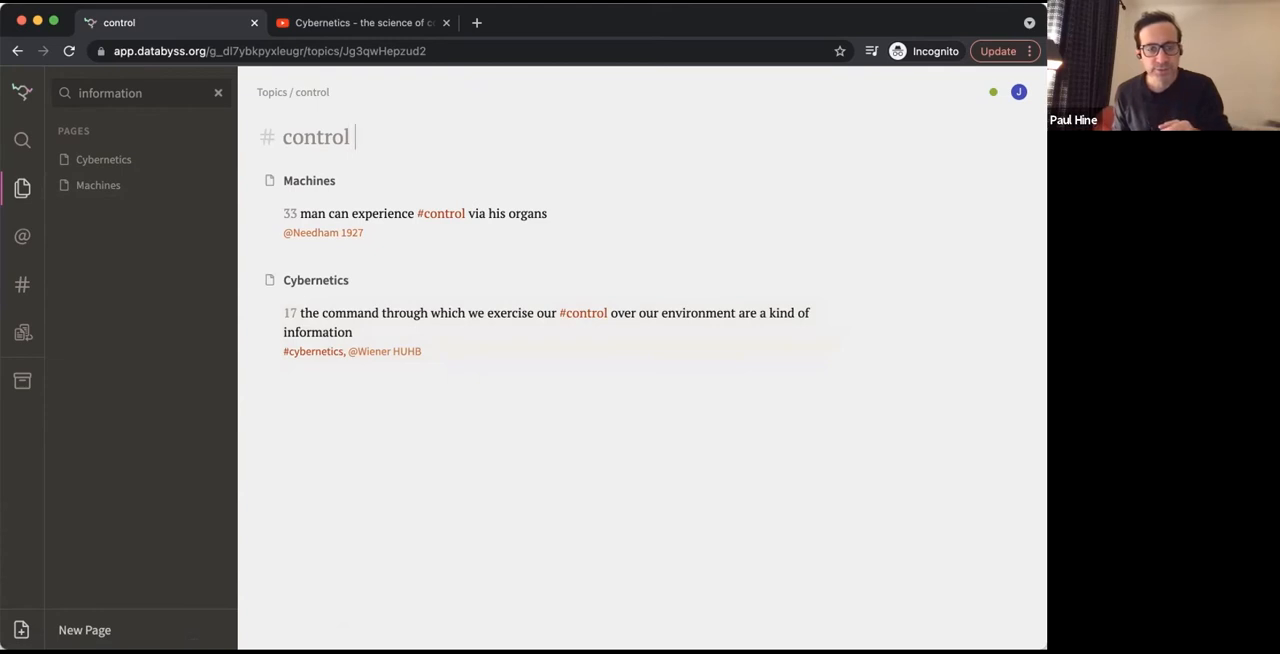
type("(CYB)")
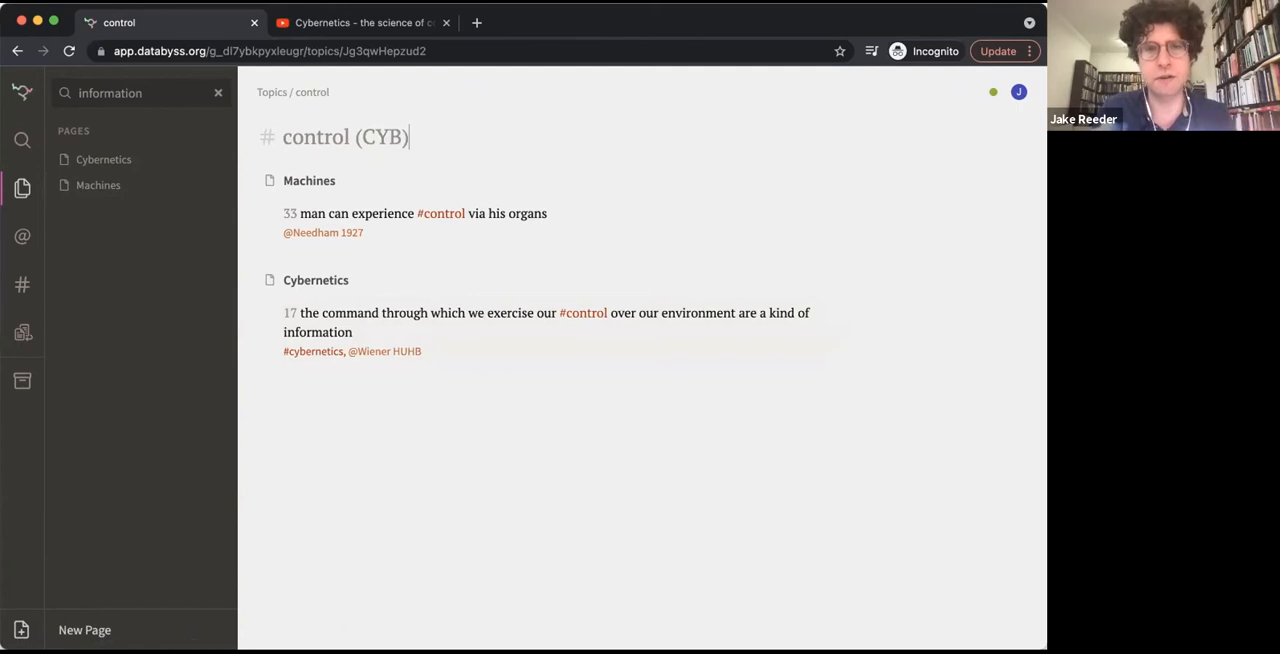
left_click(513, 325)
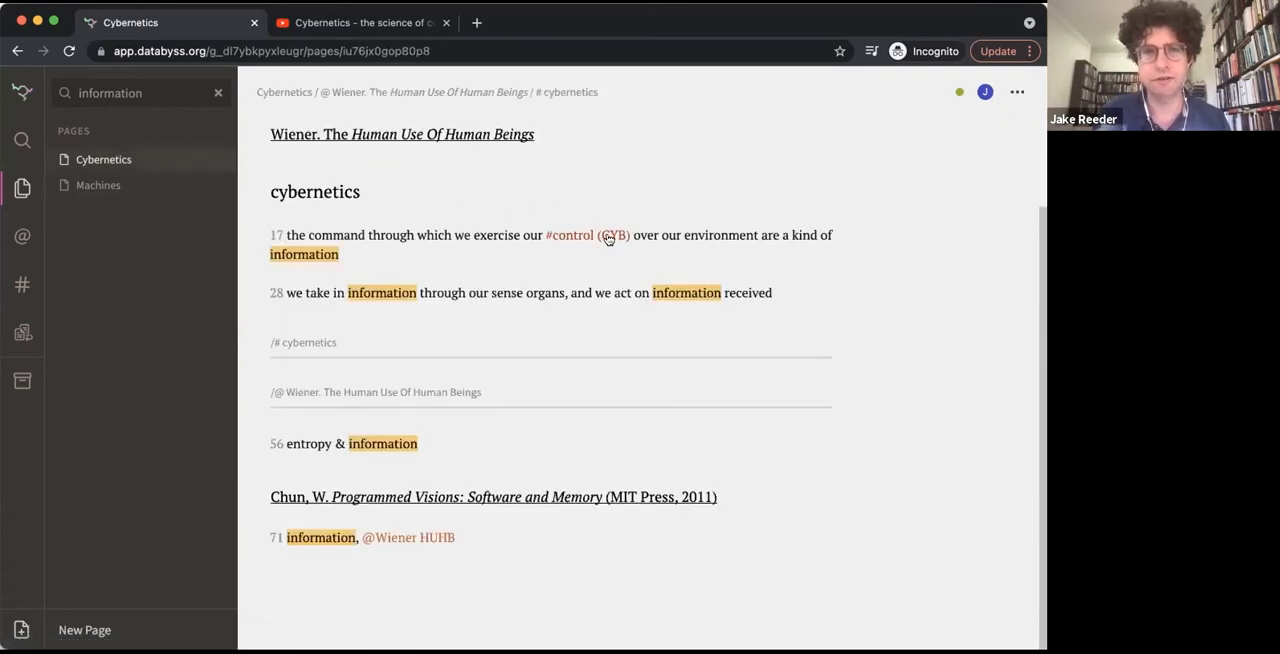
End the Needham source on a new line after the page 33 note on the Machines page
left_click(99, 184)
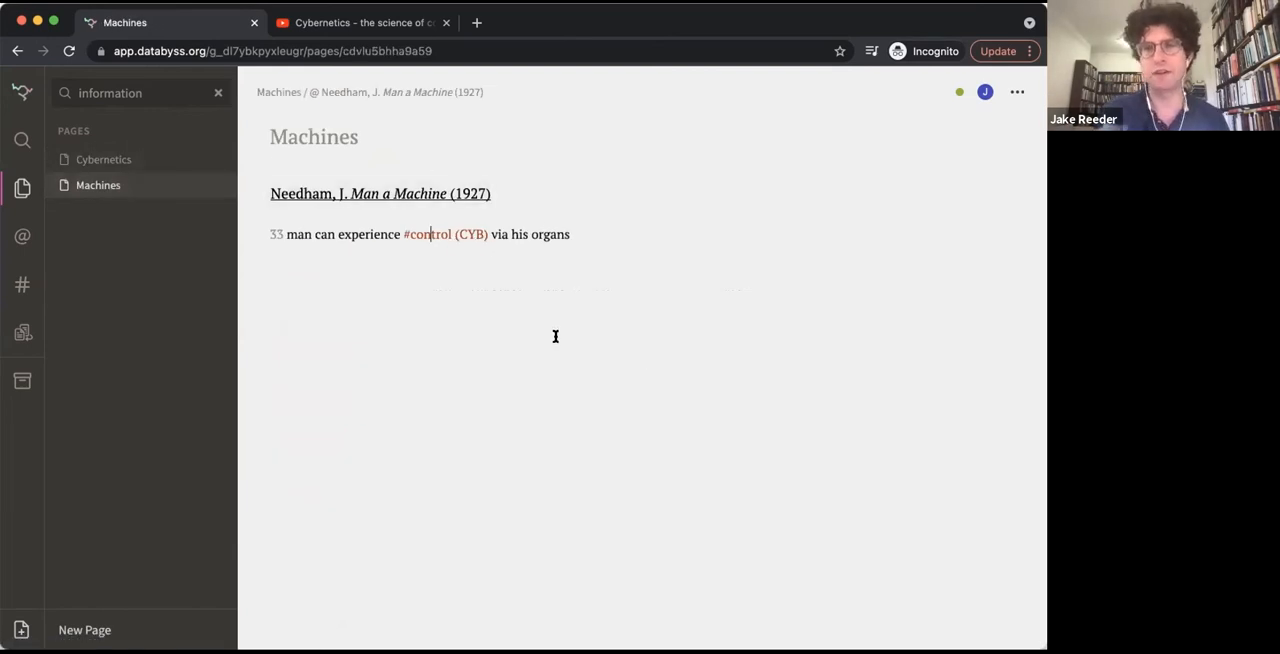
left_click(590, 233)
key("Return")
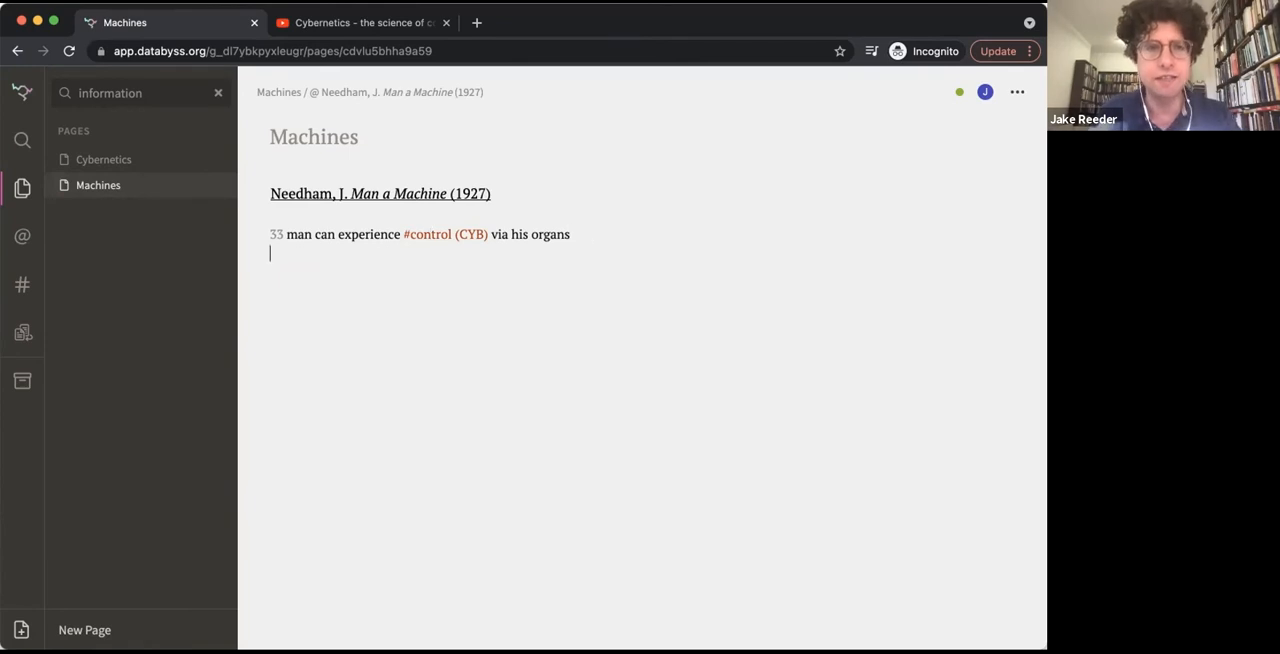
type("/@")
key("Return")
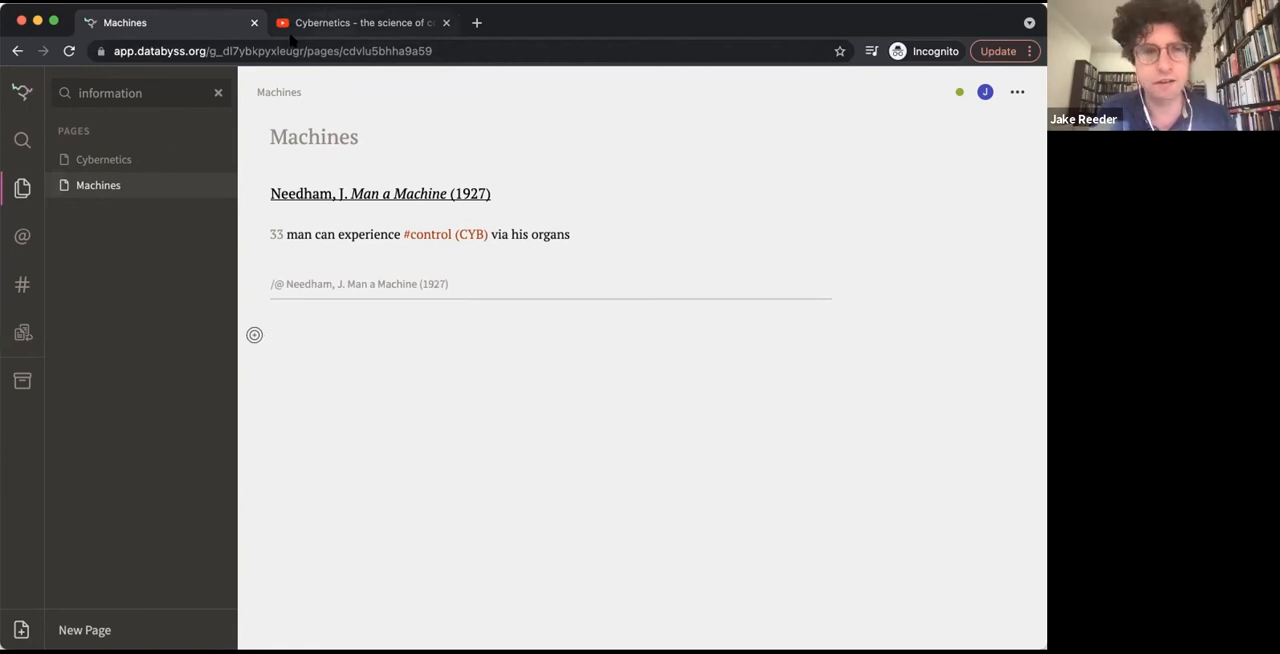
Return to the Cybernetics page and start a new line after the page 71 note
left_click(120, 162)
scroll(389, 243, "down", 2)
left_click(494, 540)
key("Return")
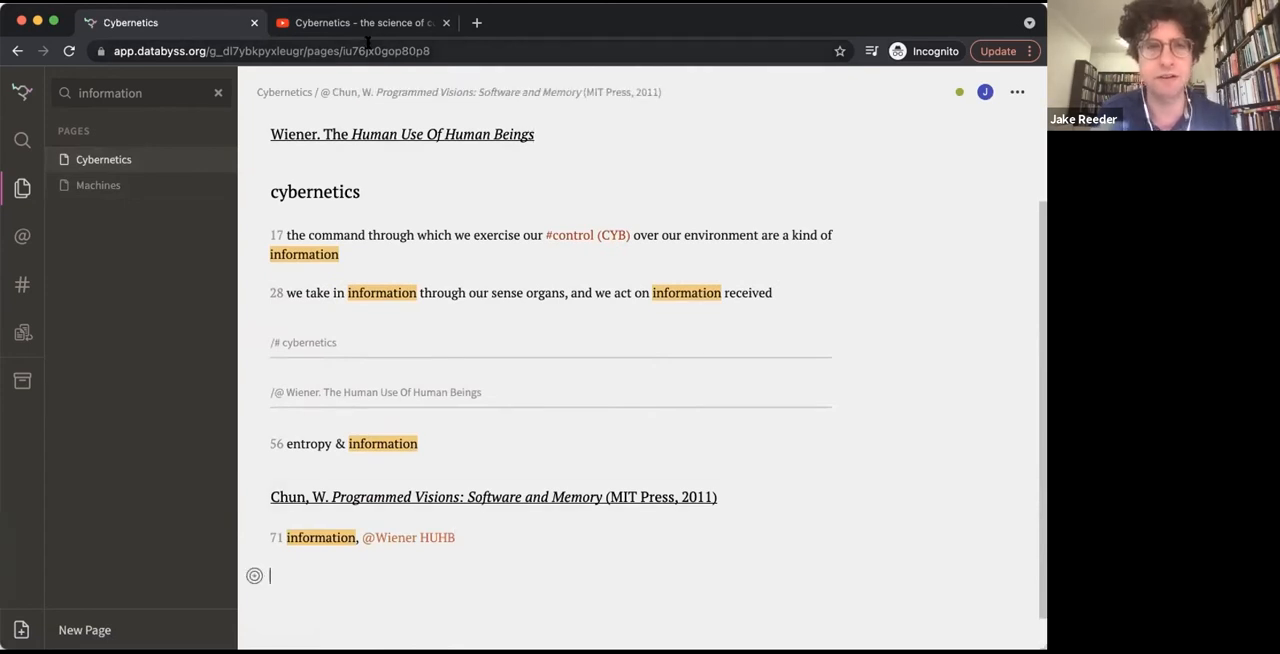
Copy the address of the cybernetics video on YouTube and return to the Databyss Cybernetics page
left_click(360, 24)
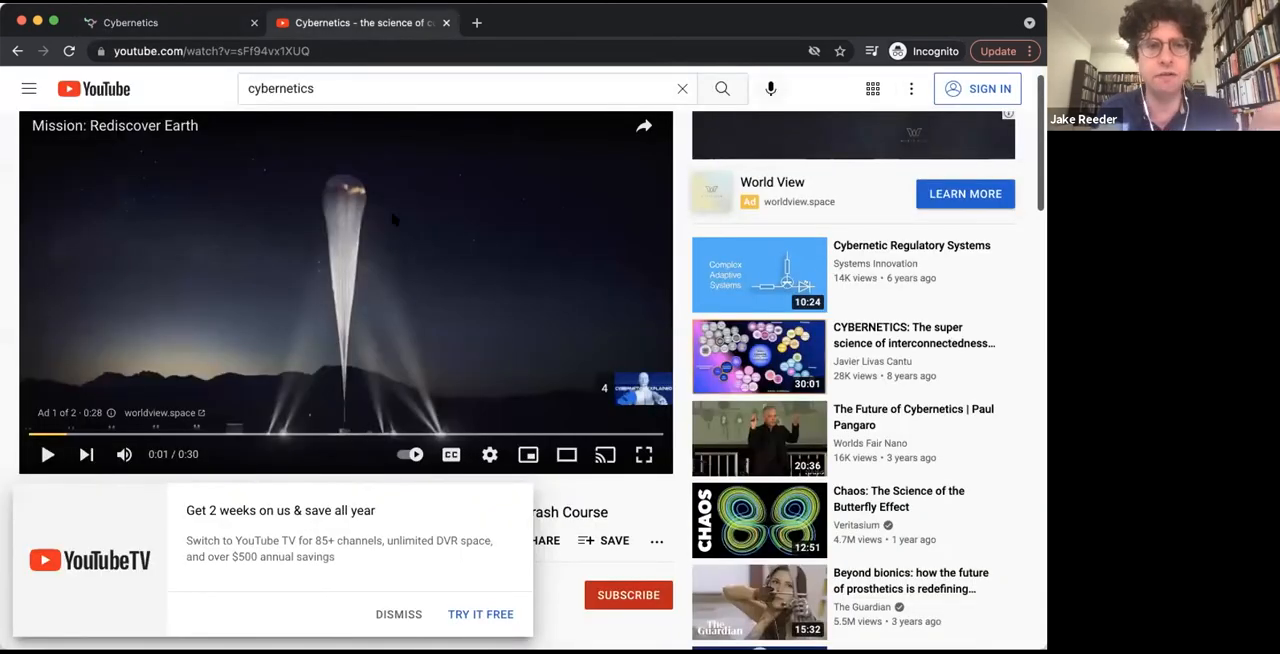
left_click(316, 51)
key("super+c")
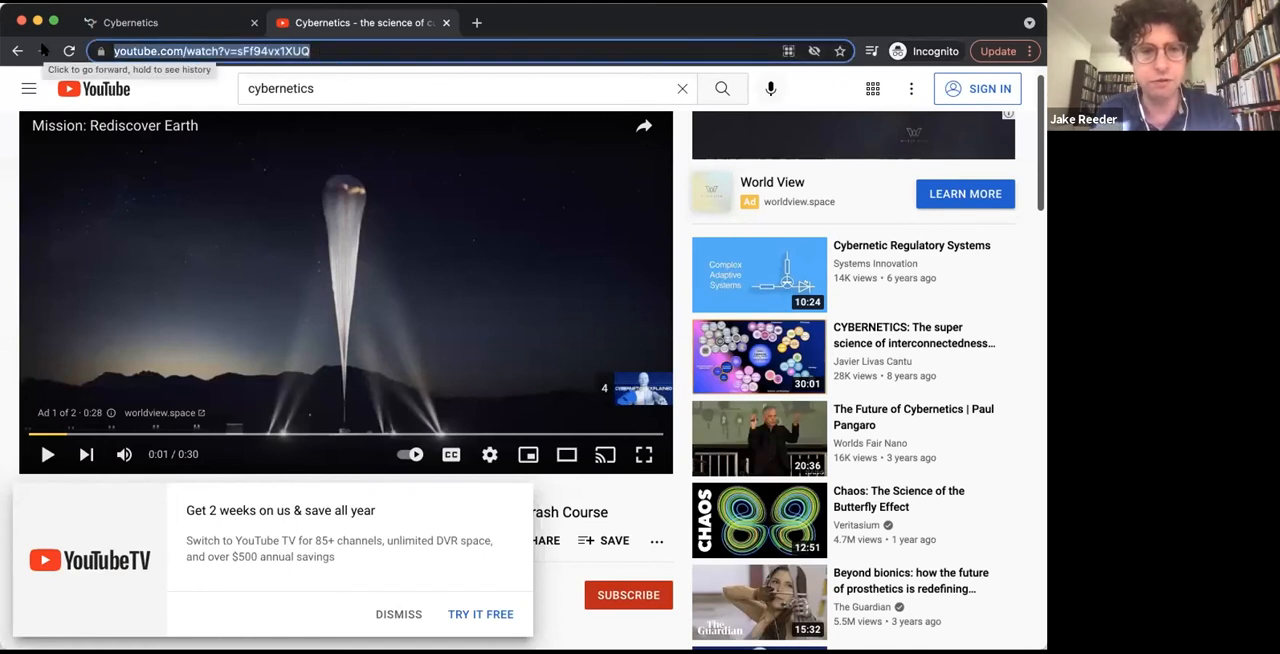
left_click(181, 28)
End the Chun source on the new line below the page 71 note
scroll(380, 395, "down", 1)
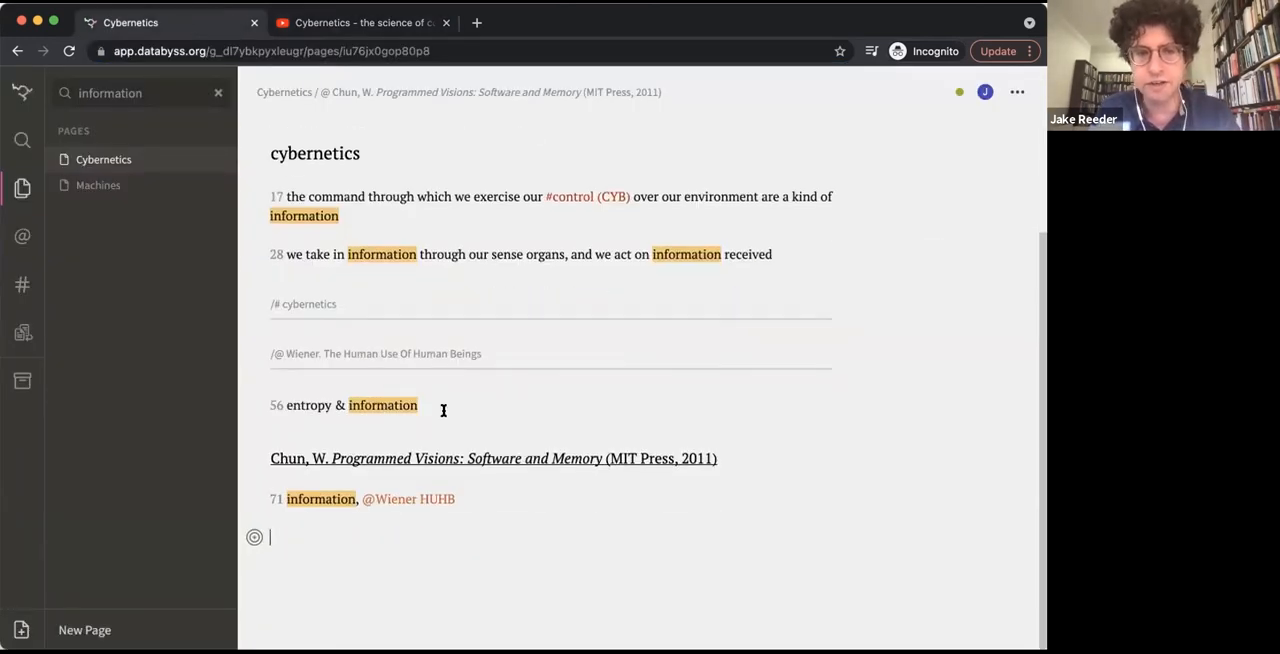
type("/@")
key("Return")
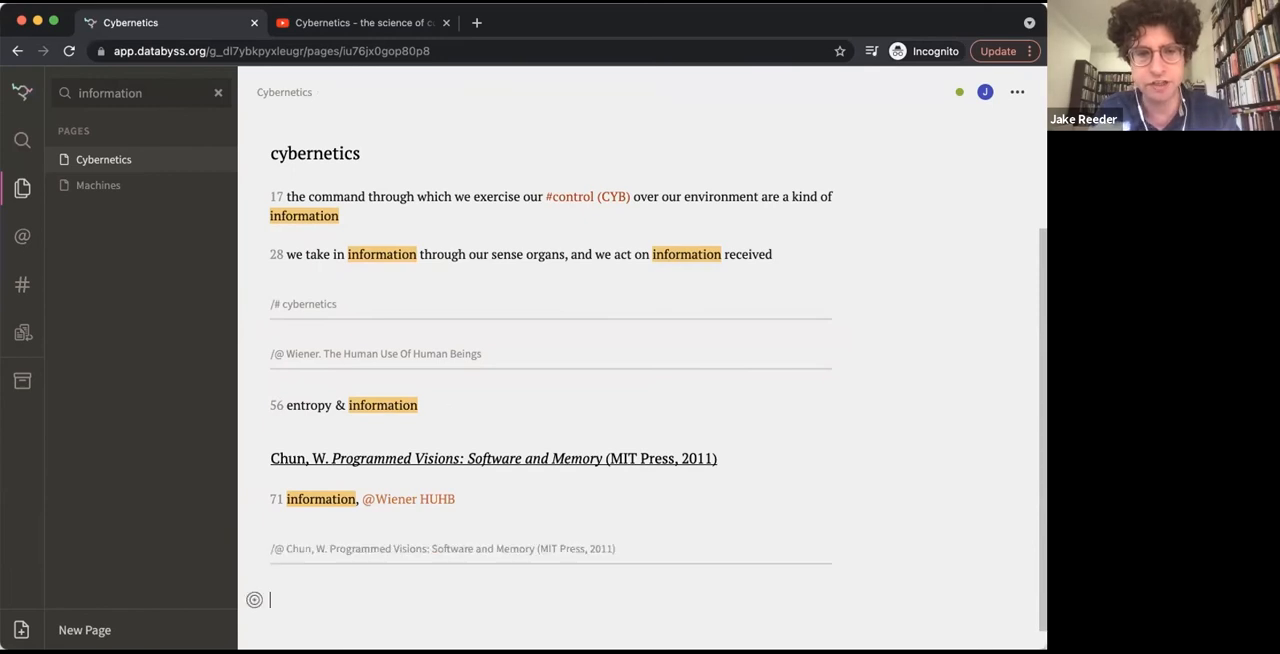
Add a few empty lines below the end of the Chun source on the Cybernetics page
scroll(448, 392, "down", 1)
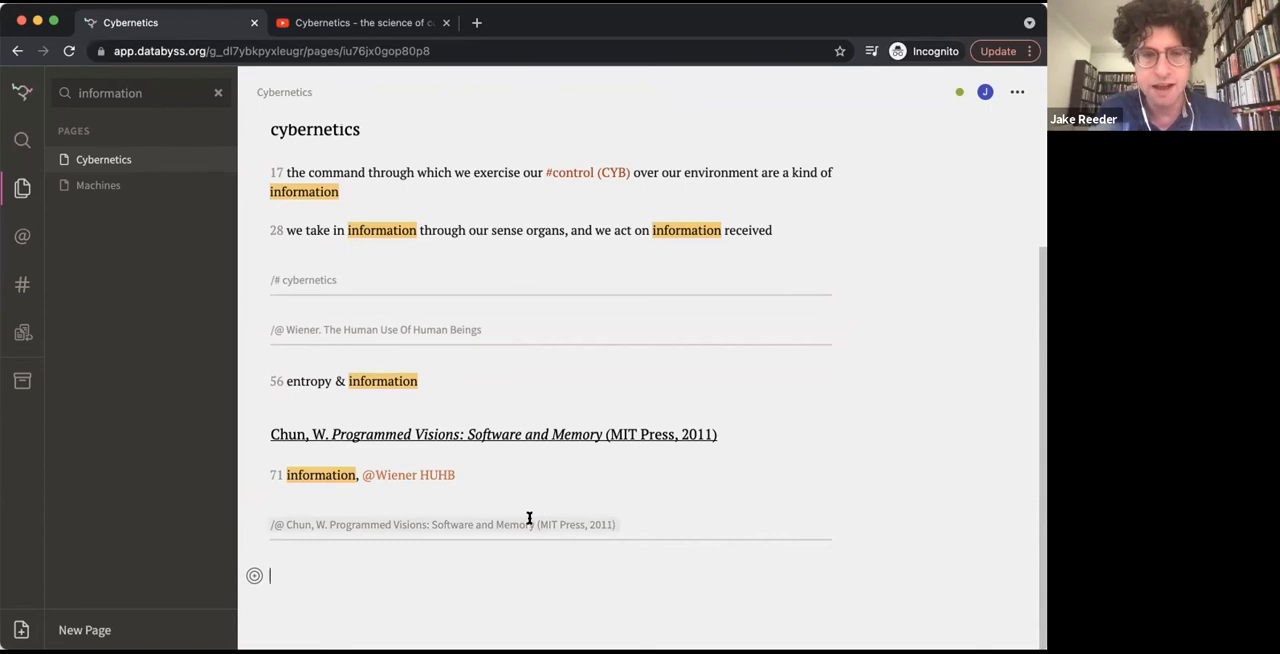
left_click(253, 575)
scroll(287, 531, "down", 2)
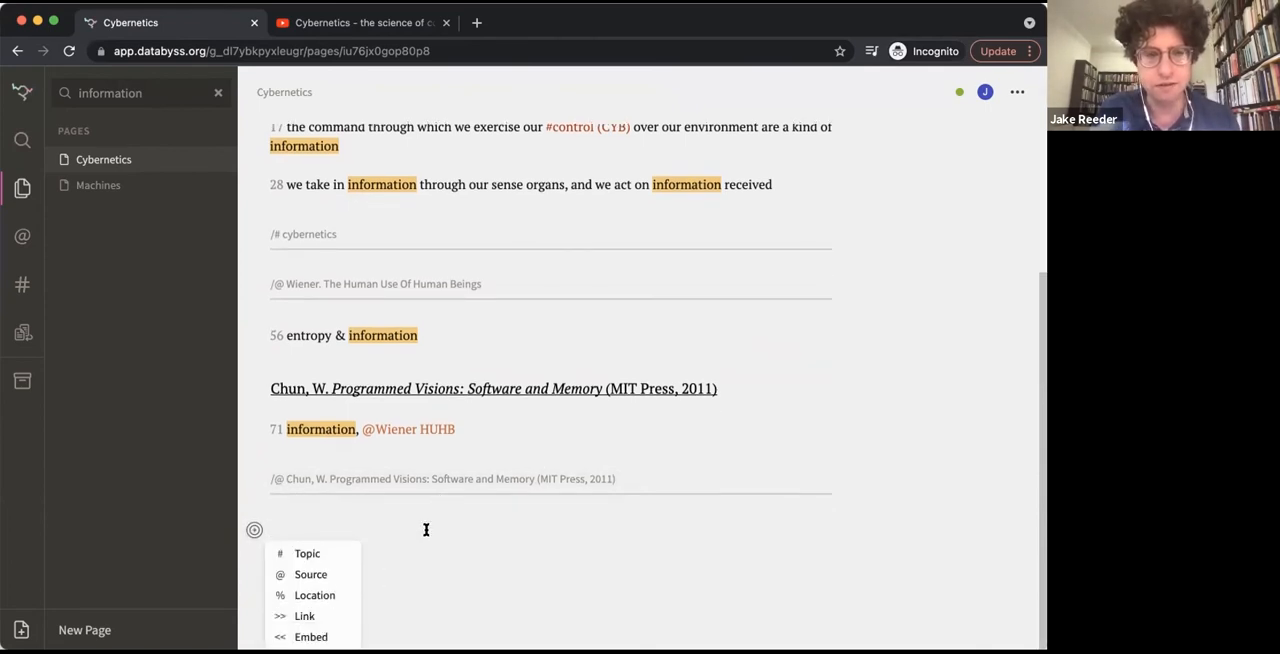
key("Return")
key("Return")
key("Return")
key("Return")
key("Return")
key("Return")
left_click(278, 383)
type("<<")
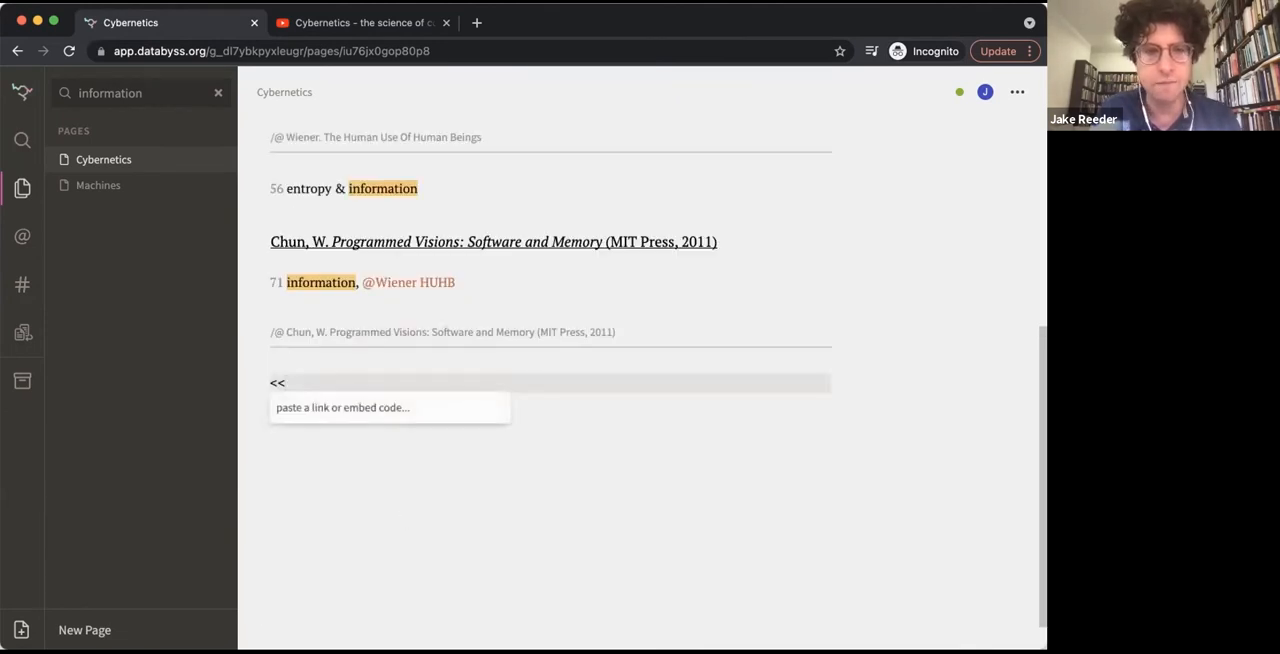
key("BackSpace")
key("BackSpace")
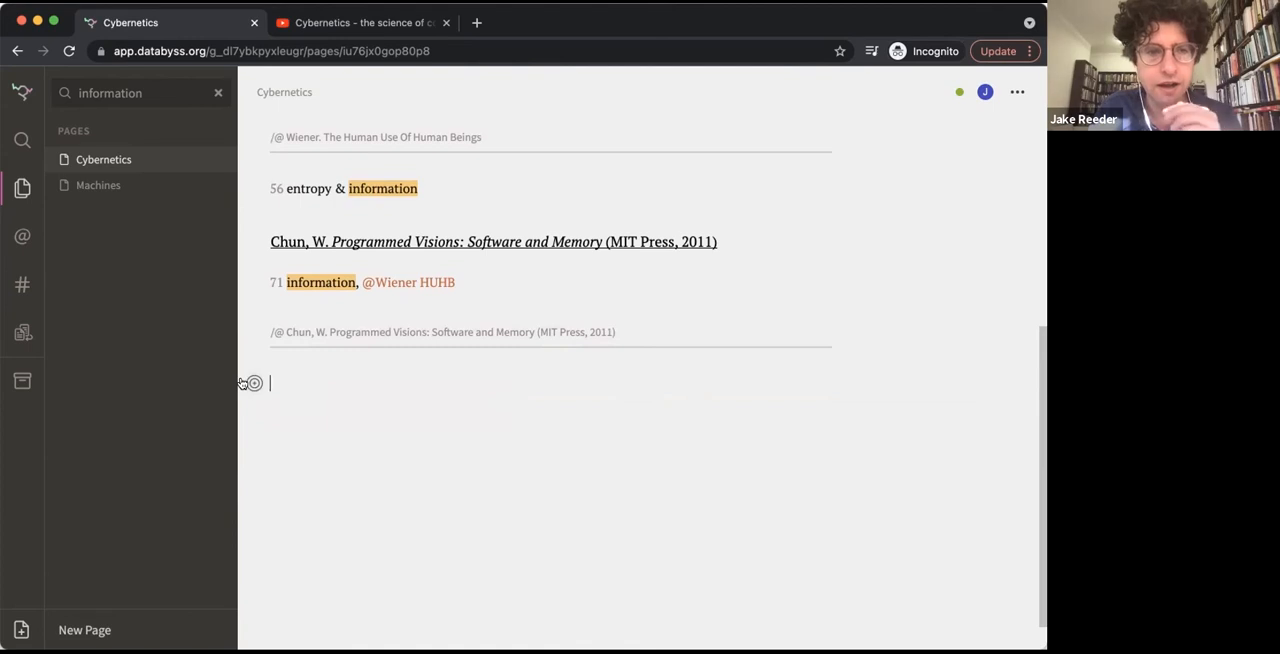
Embed the copied YouTube cybernetics video below the end of the Chun source and place the cursor on the line beneath it
left_click(244, 383)
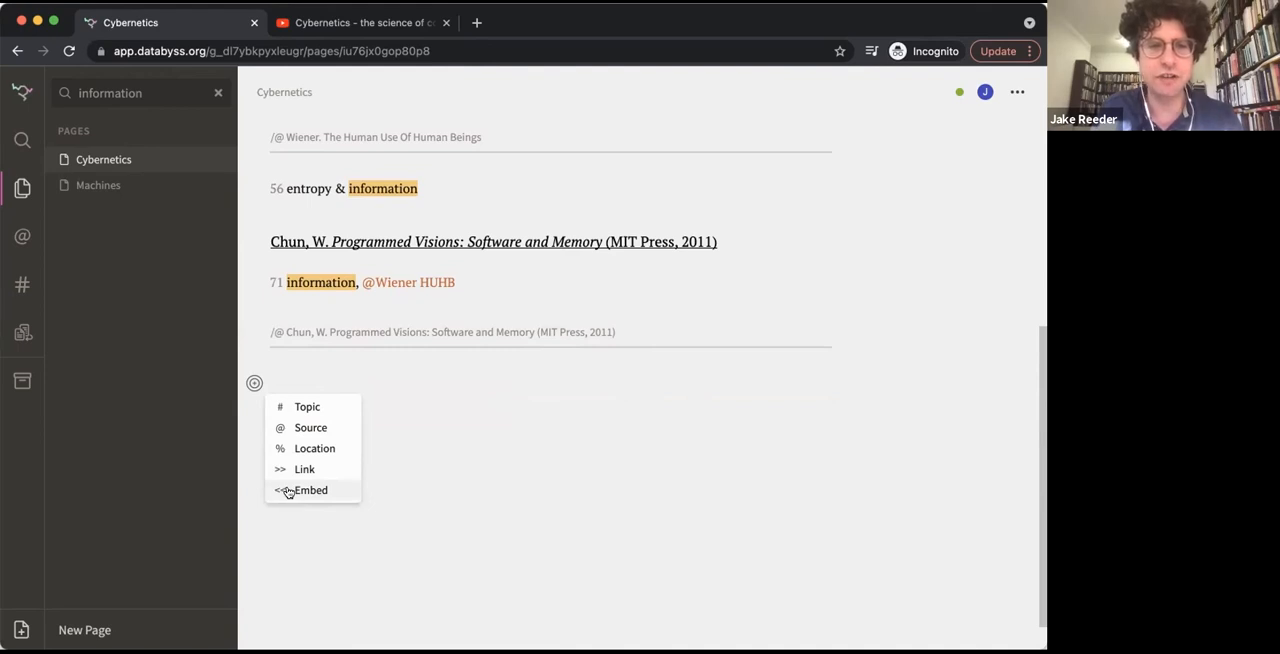
left_click(300, 490)
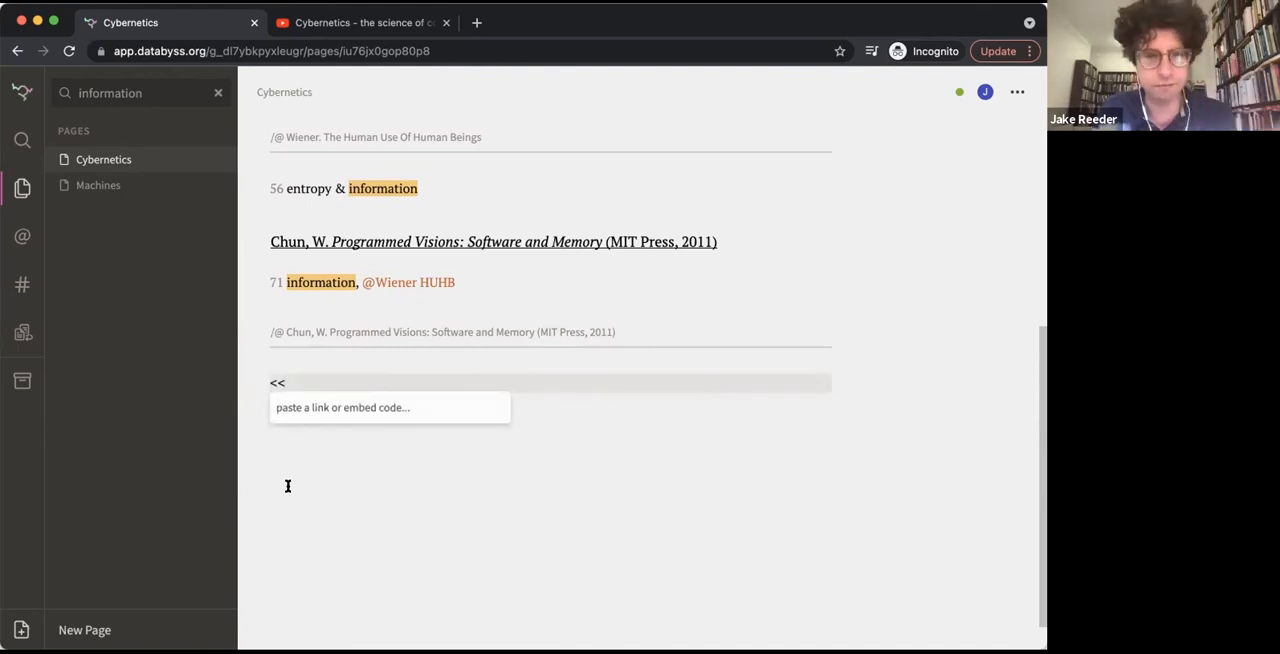
key("super+v")
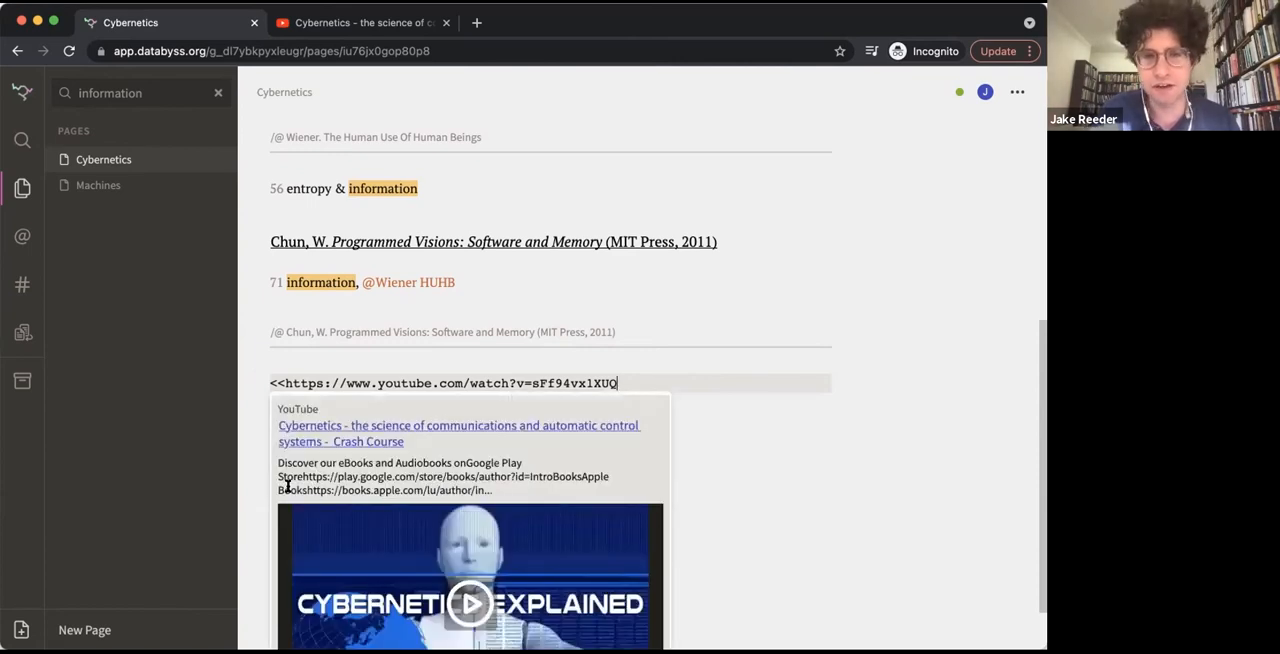
left_click(288, 485)
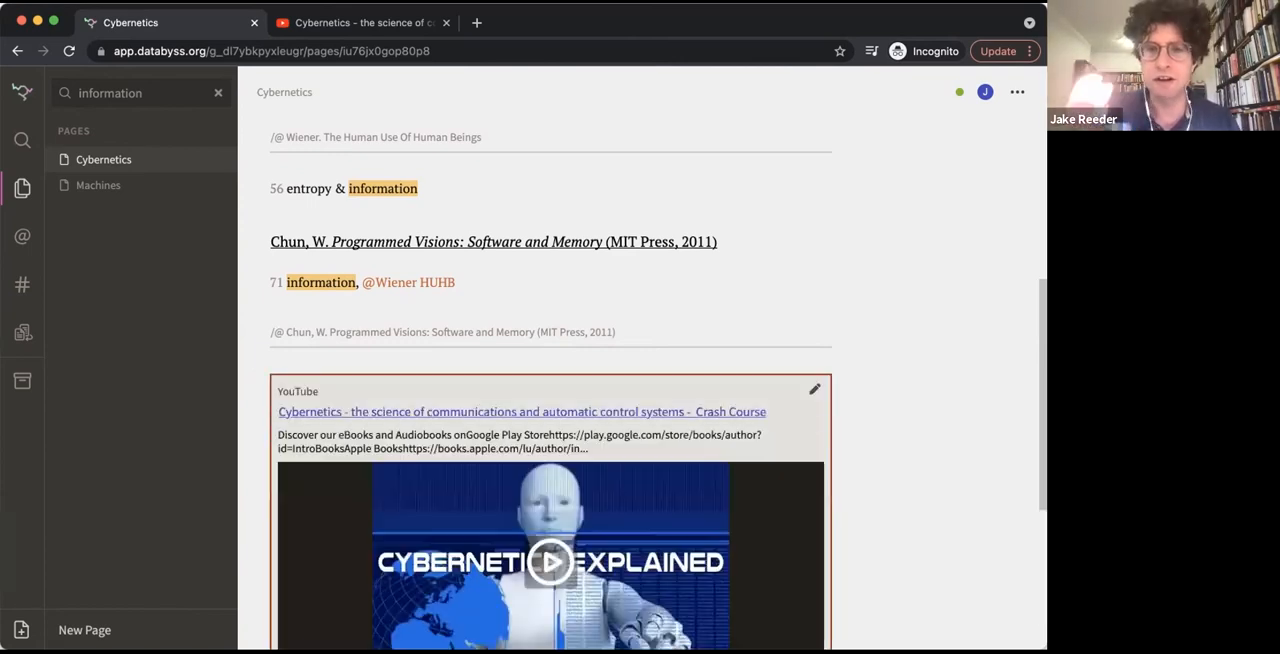
scroll(550, 360, "down", 3)
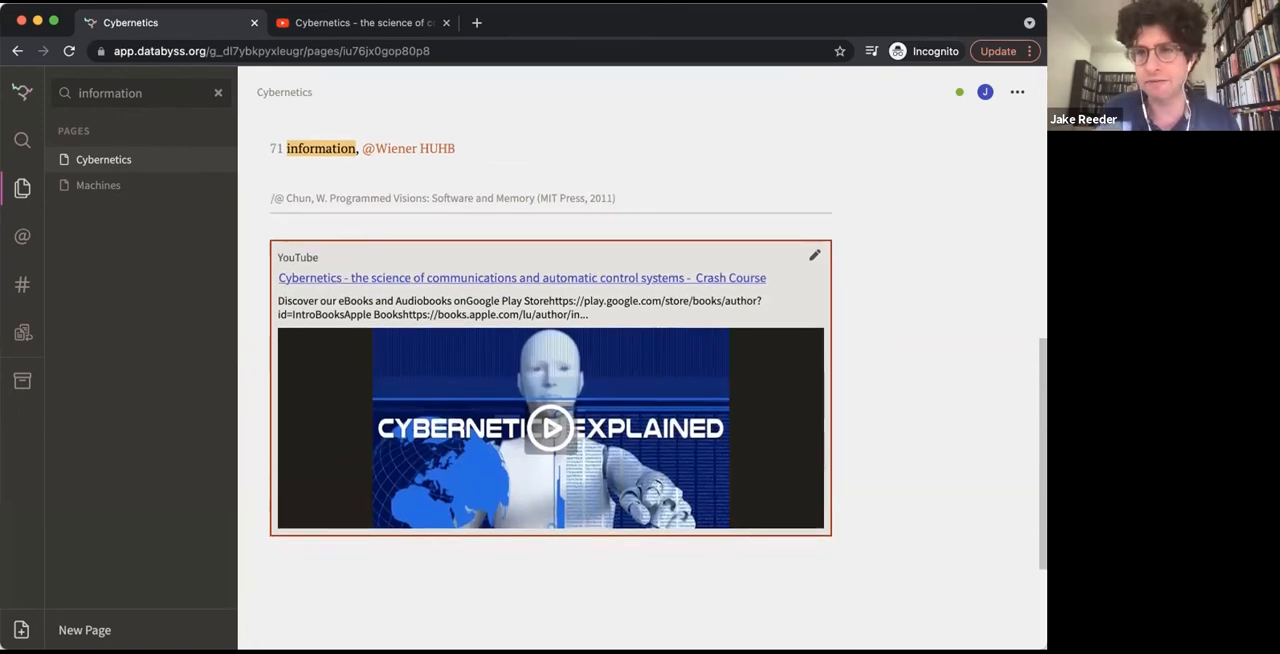
left_click(271, 565)
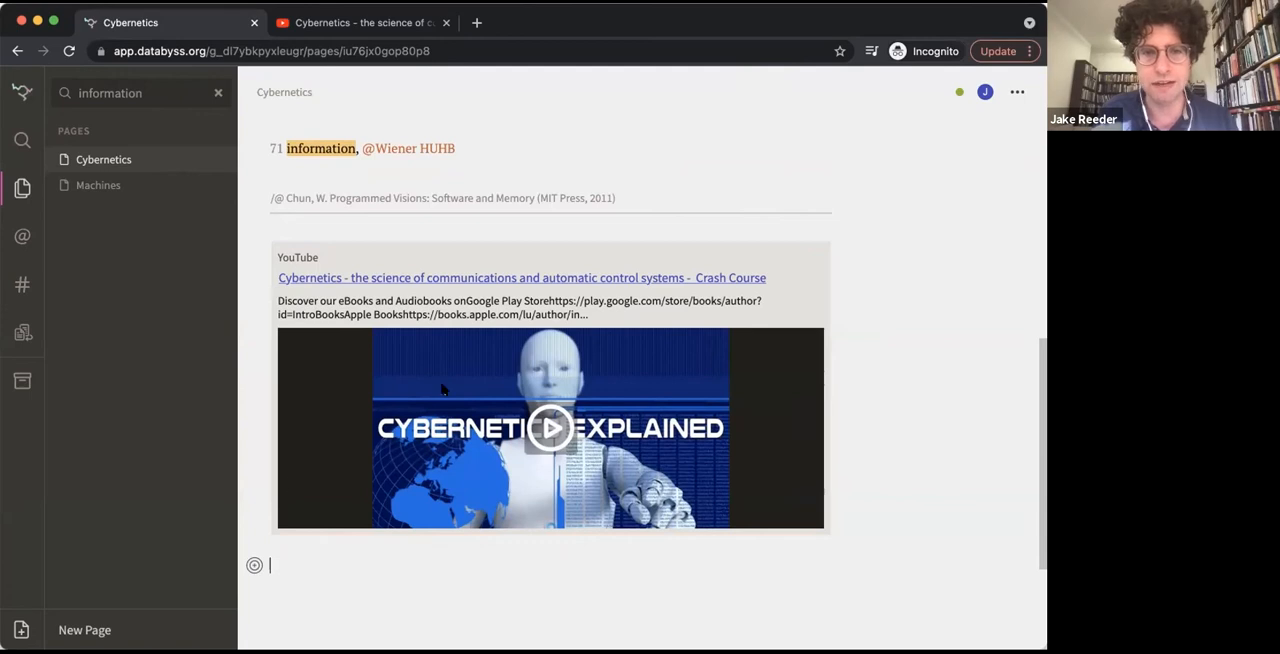
Play the embedded cybernetics video in full screen and return to the notes page
left_click(556, 433)
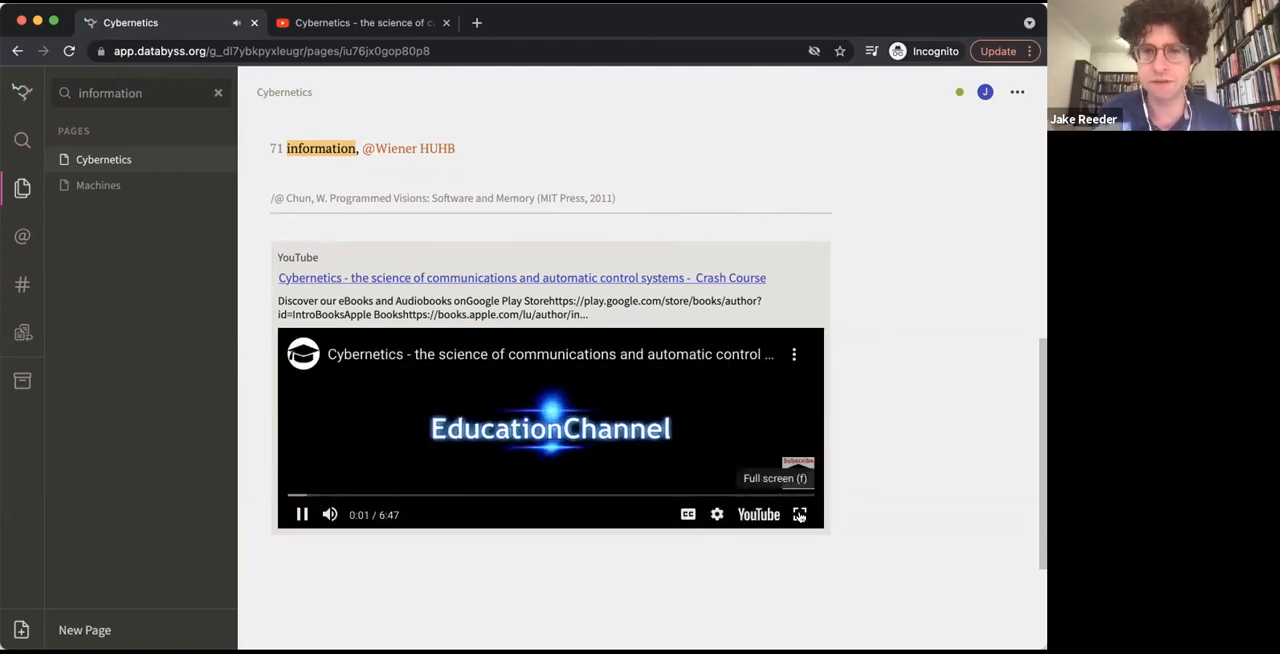
left_click(826, 532)
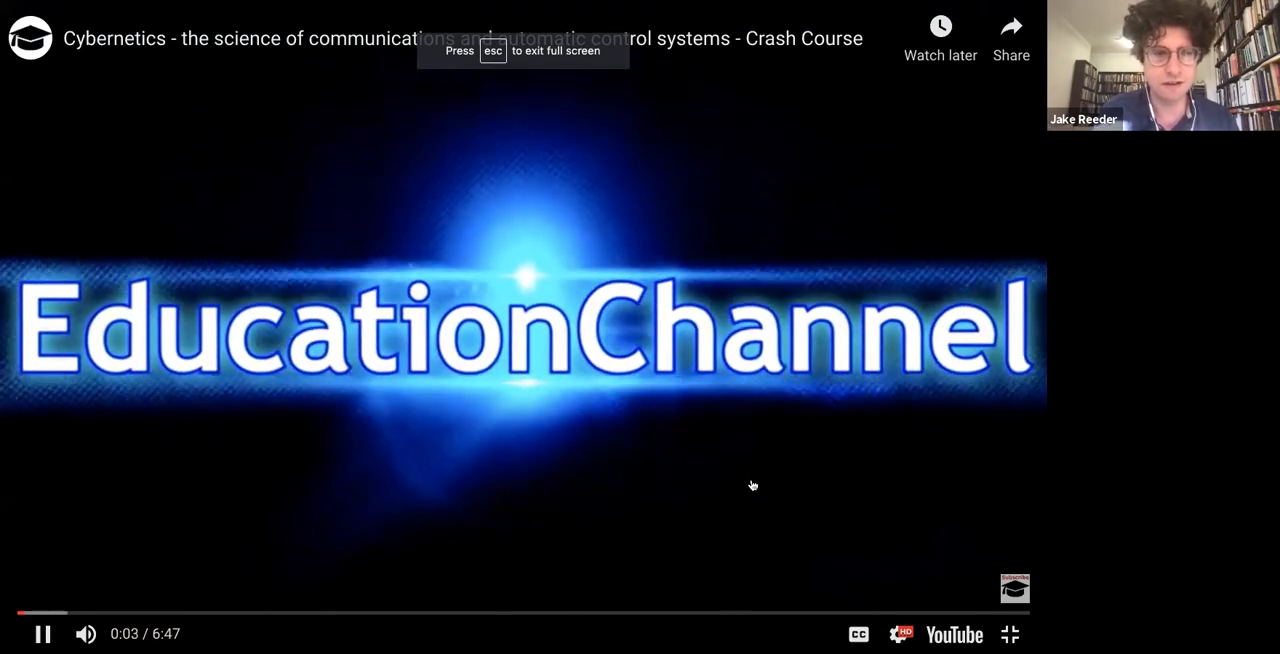
left_click(752, 485)
key("Escape")
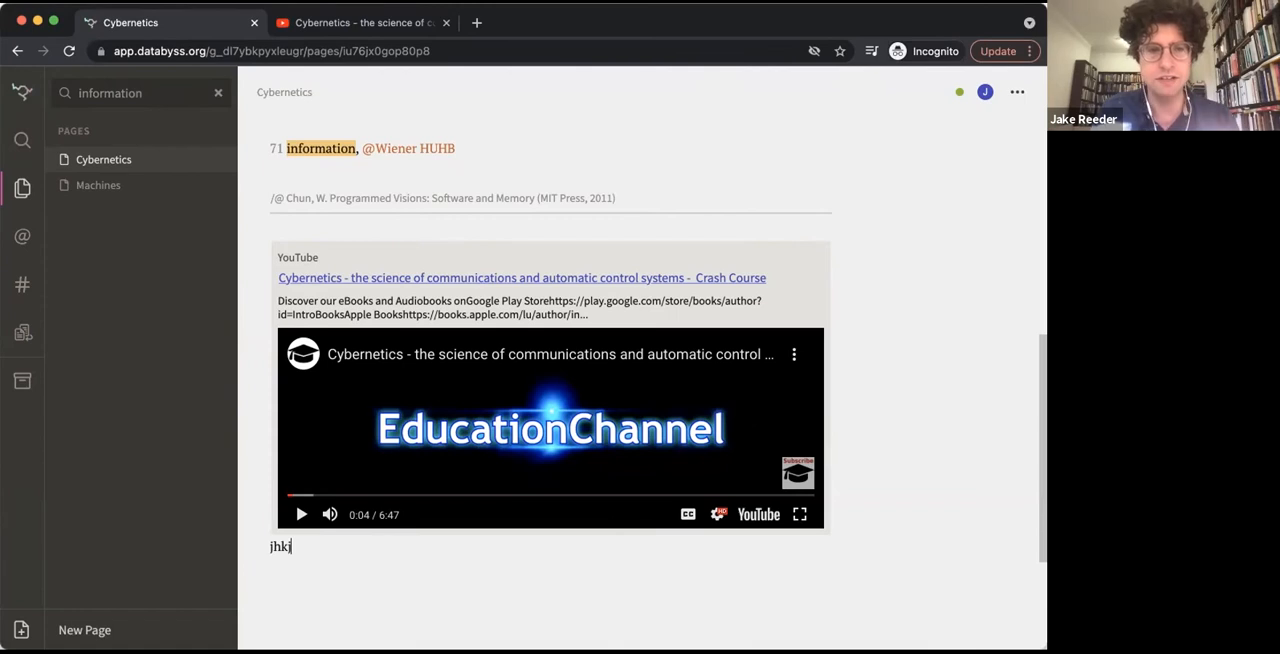
key("BackSpace")
key("BackSpace")
key("BackSpace")
key("Return")
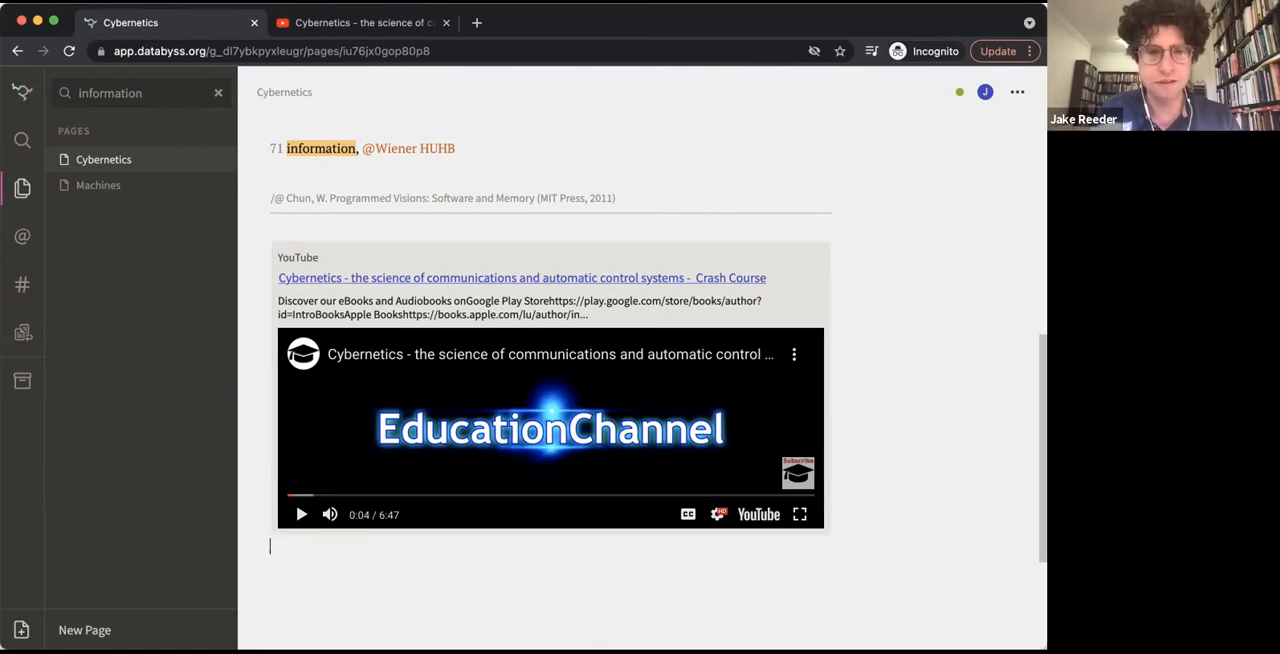
type("dsf")
key("BackSpace")
key("BackSpace")
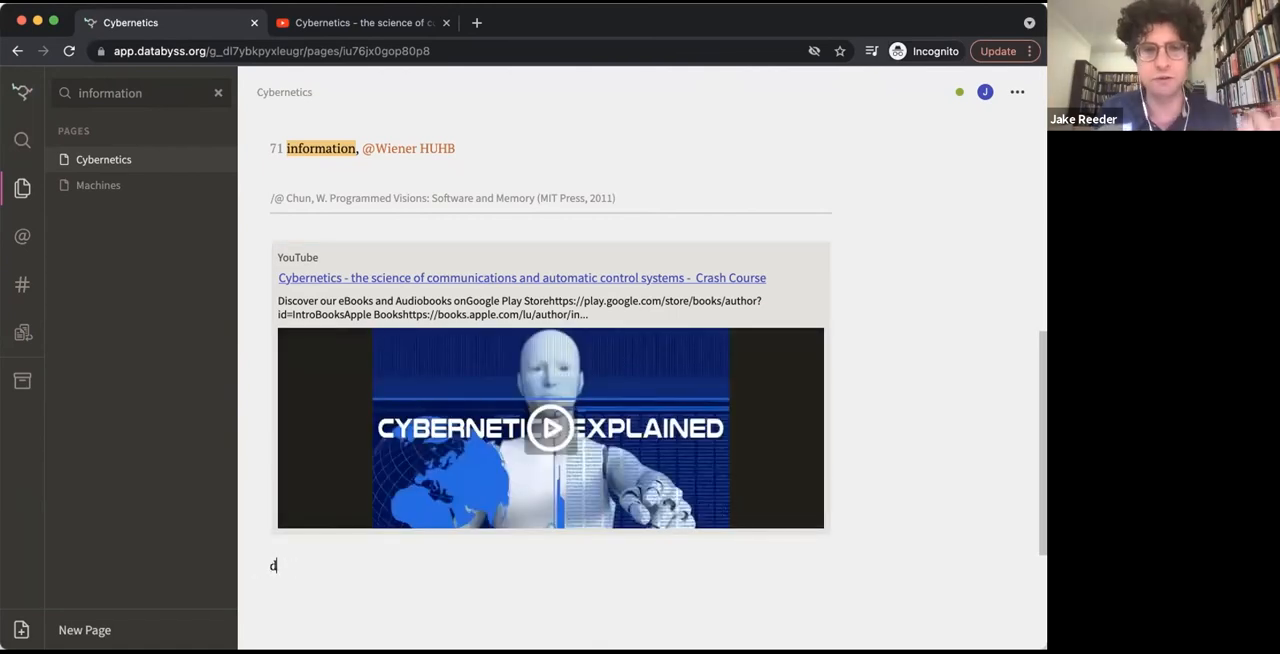
key("BackSpace")
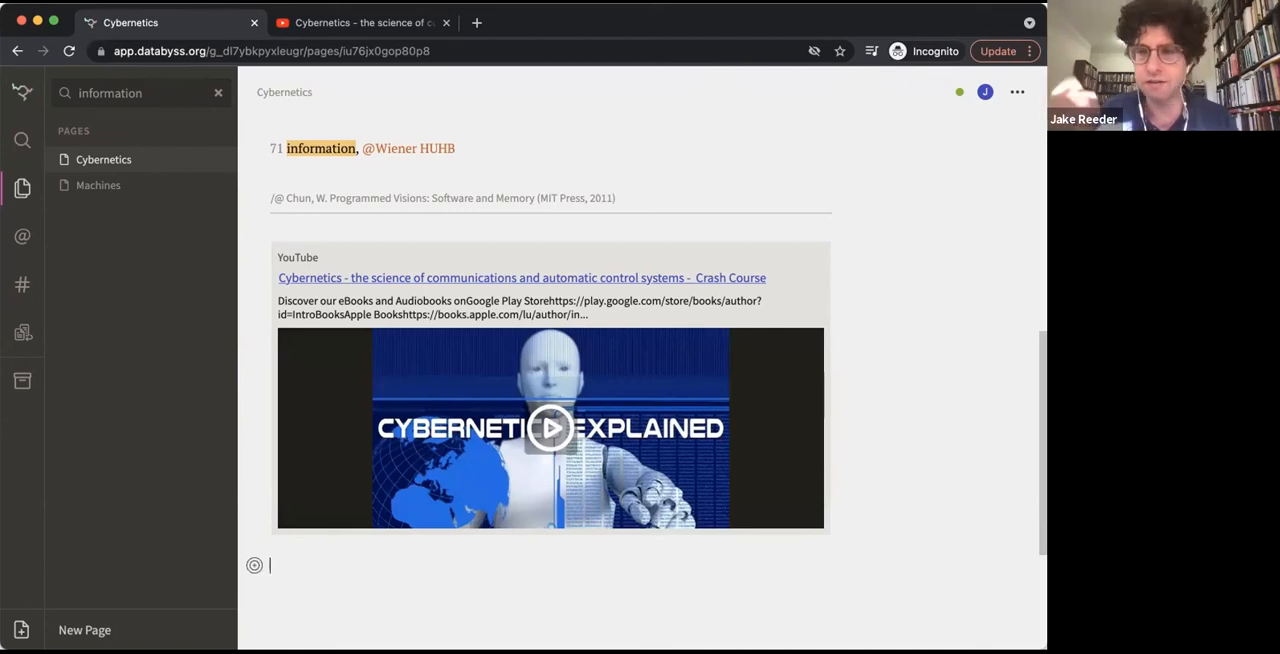
scroll(456, 530, "up", 3)
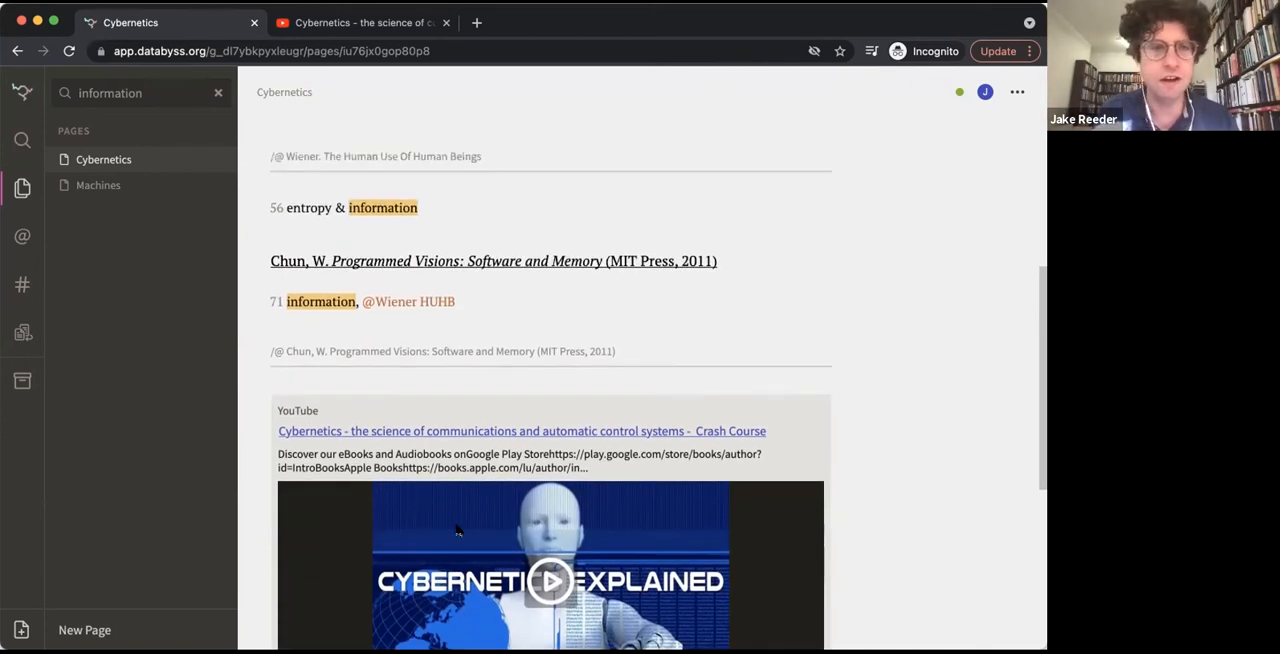
scroll(456, 530, "up", 4)
scroll(456, 527, "down", 10)
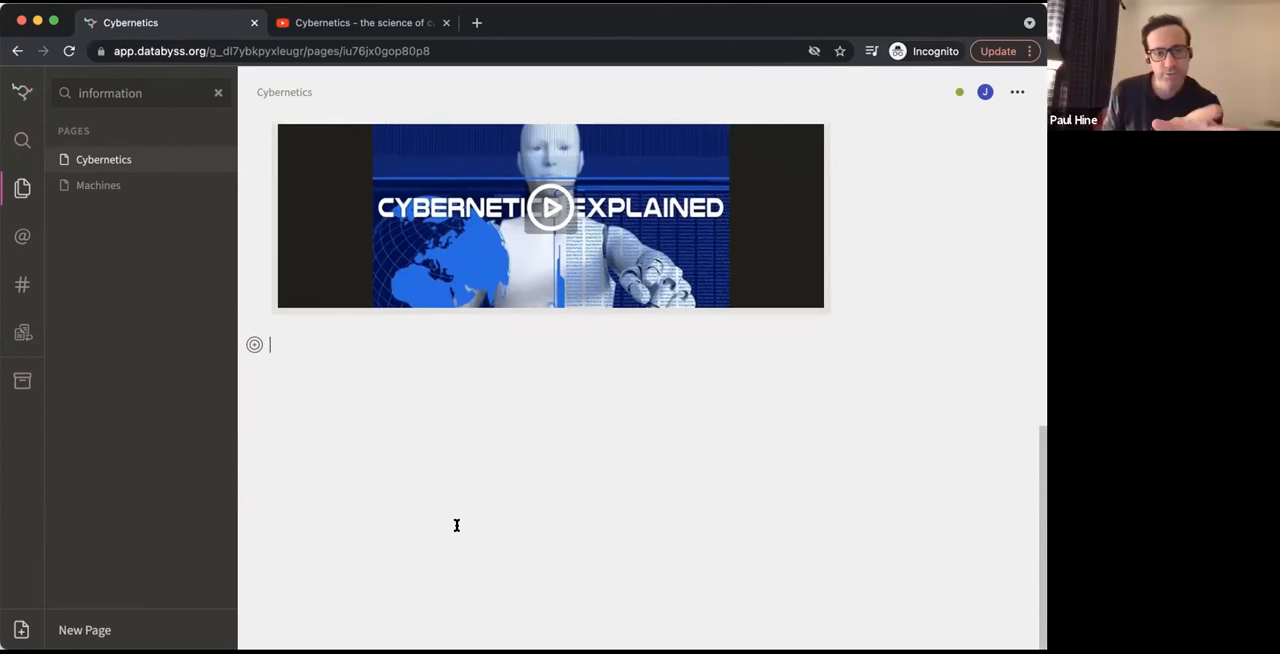
scroll(456, 525, "up", 5)
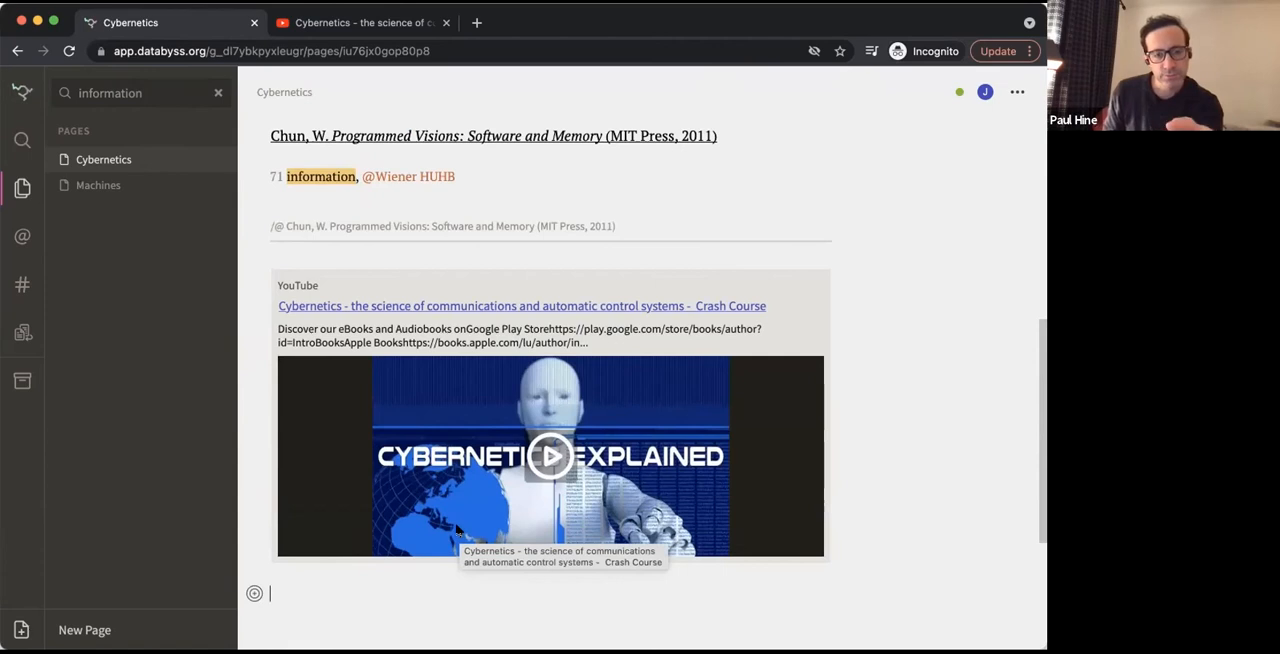
scroll(456, 528, "up", 1)
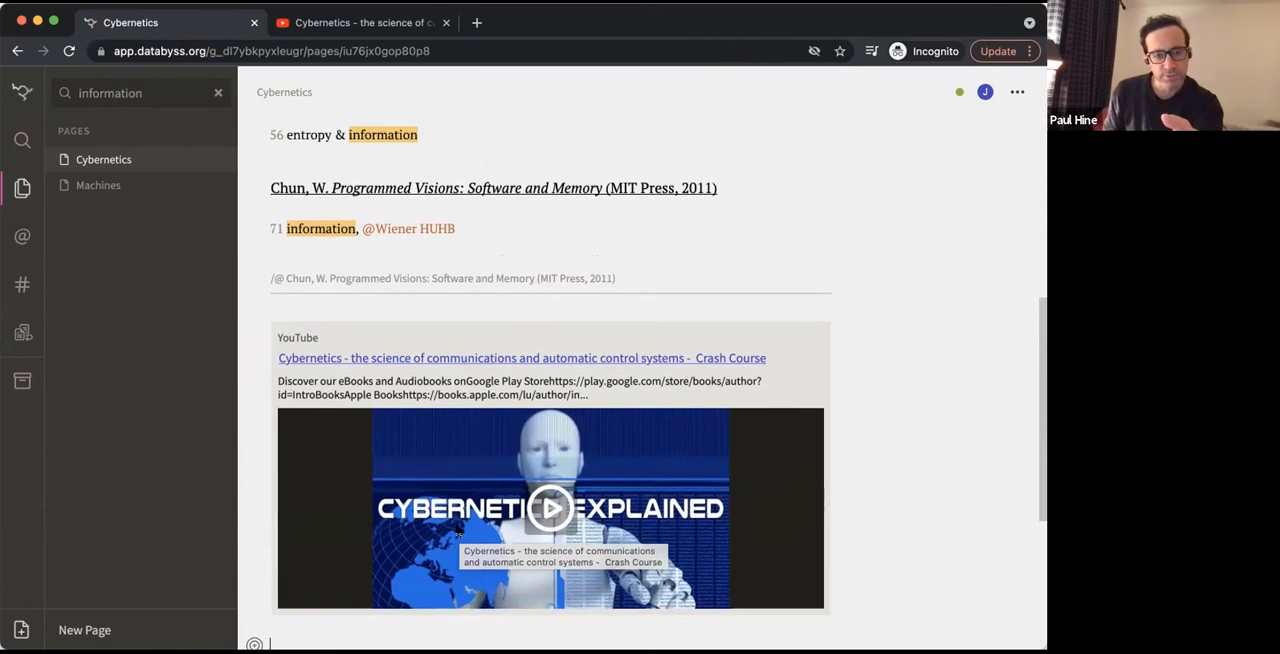
Write "this video explains the way that...." directly under the embedded video and tag it with the existing topic control (CYB)
key("Up")
key("Return")
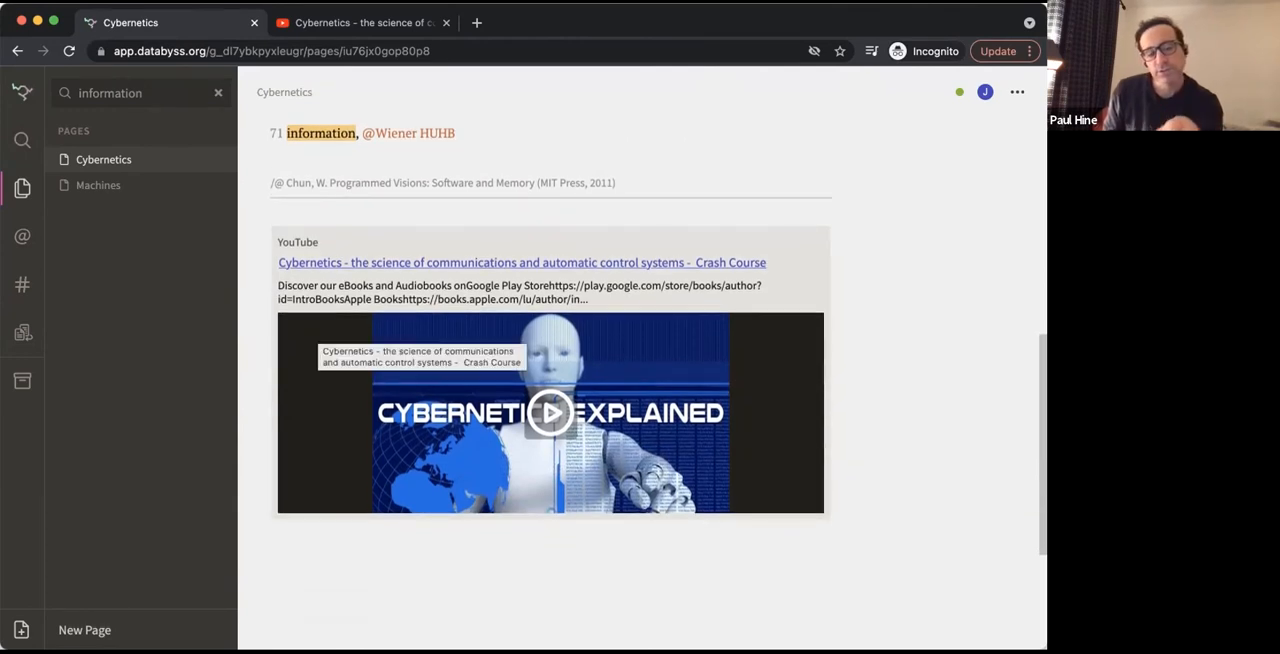
type("sti")
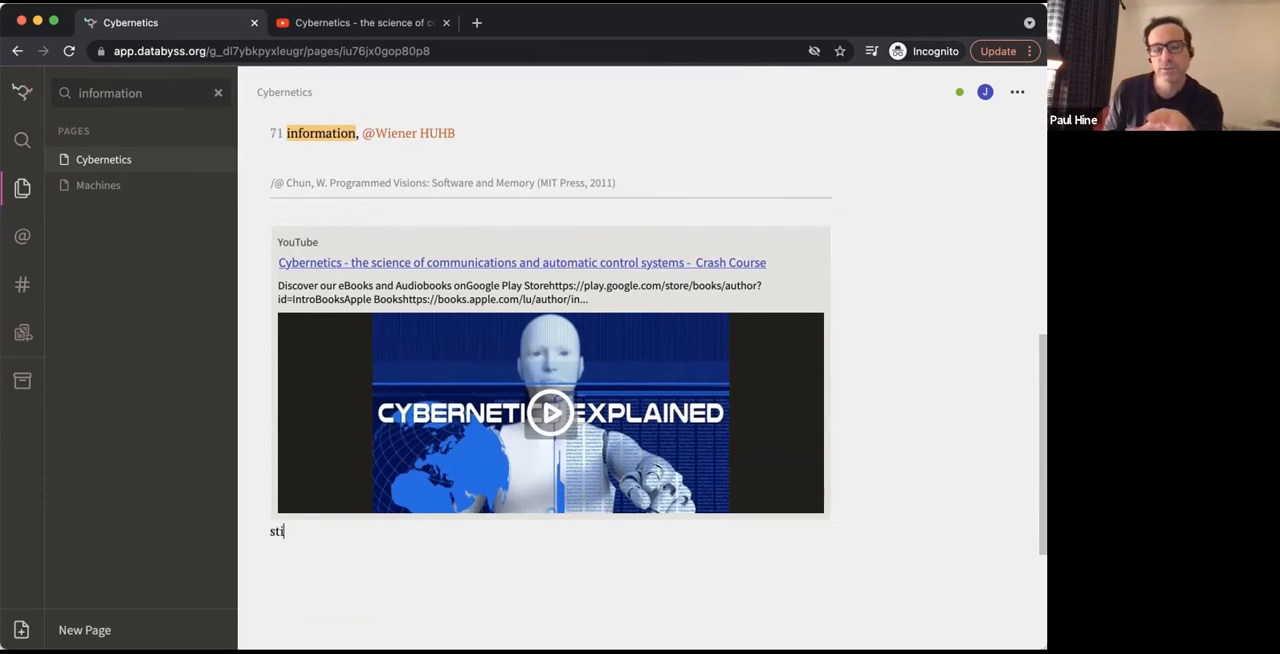
key("BackSpace")
key("BackSpace")
type("this")
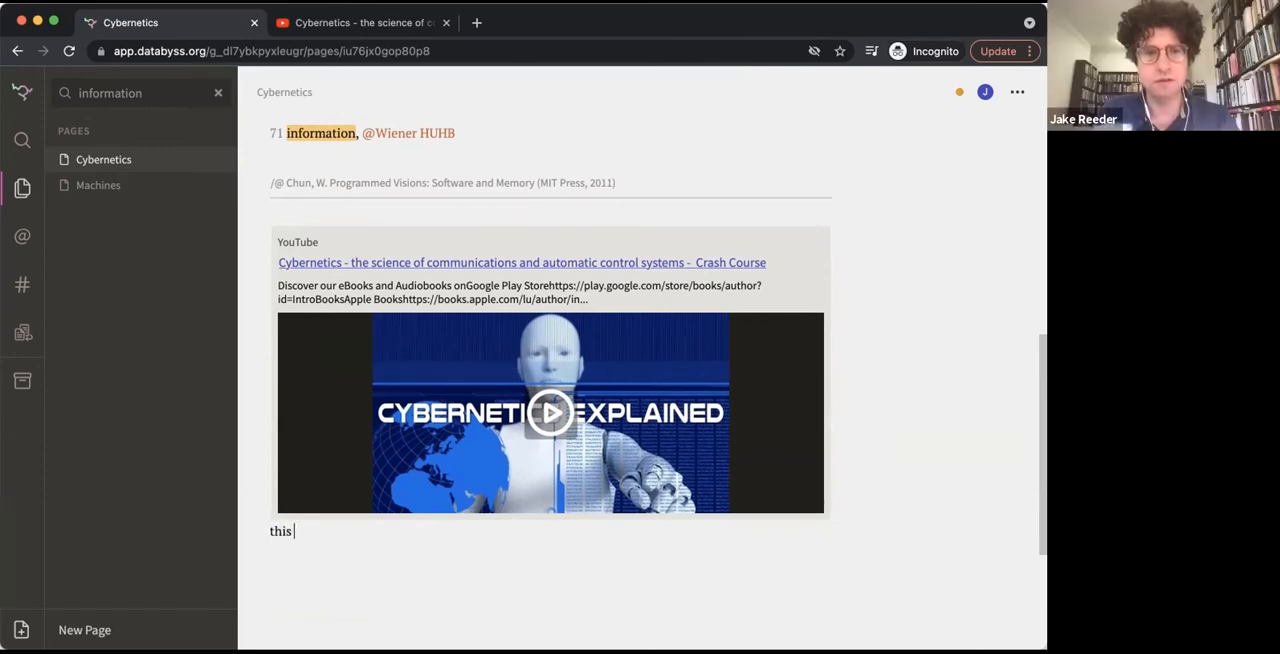
type(" video exp")
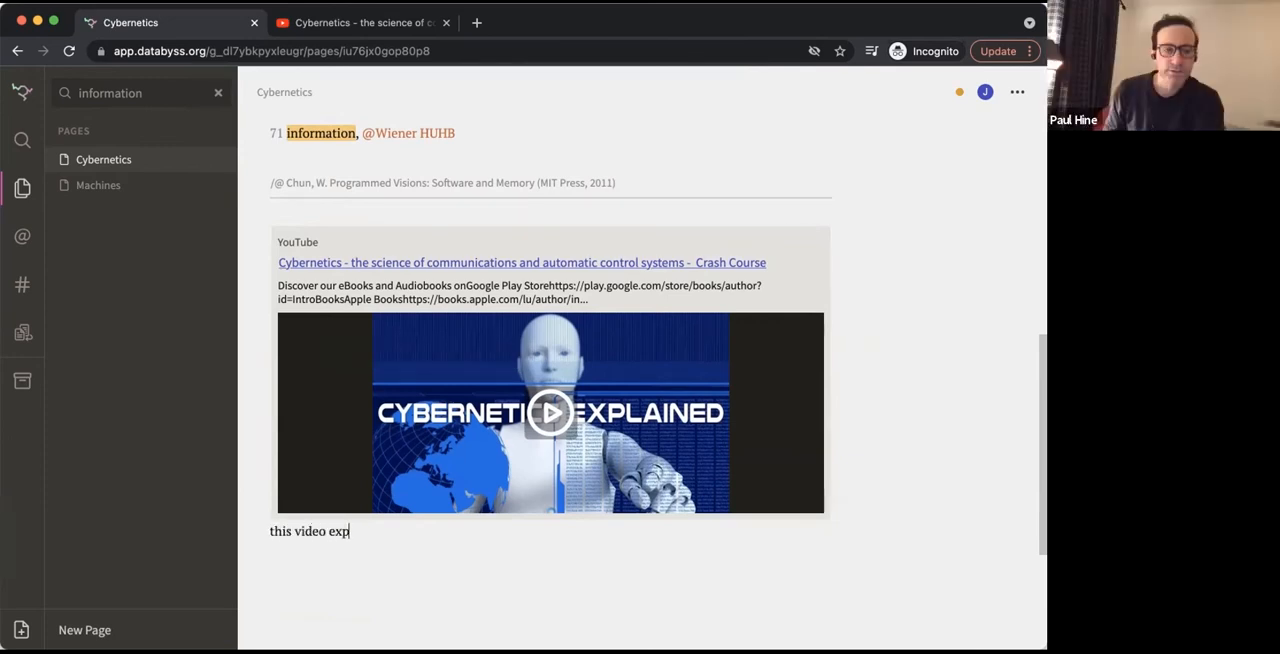
type("lains the way that....")
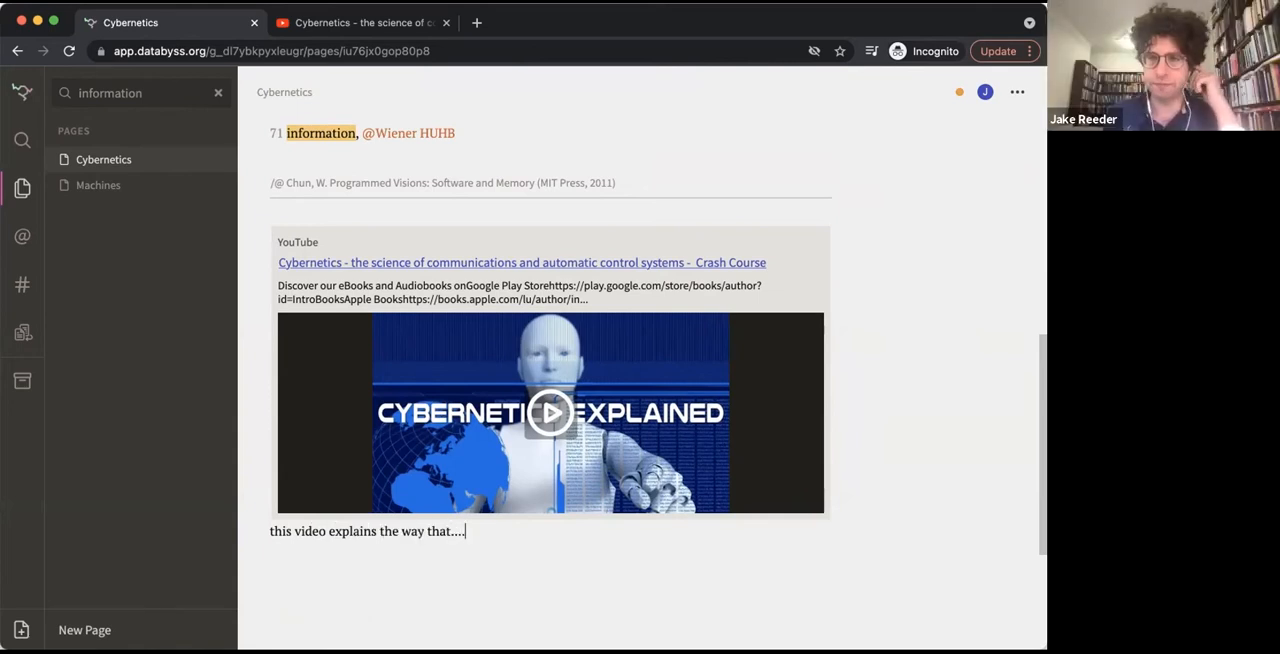
type(" #")
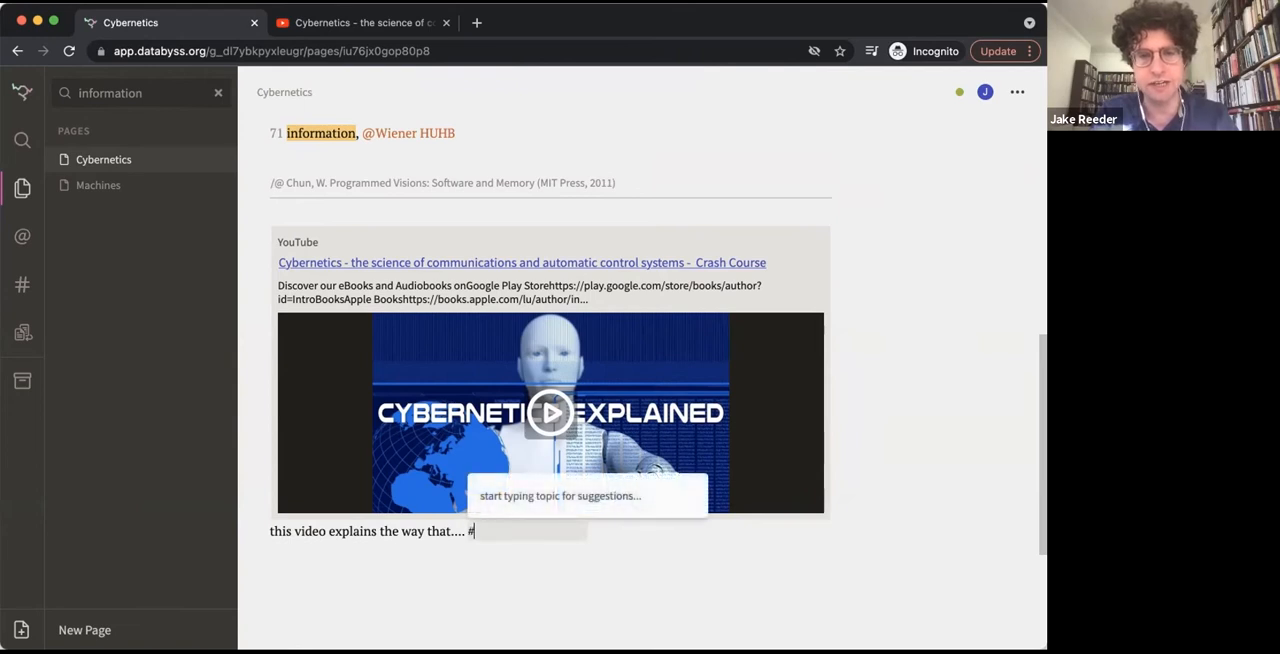
type("con")
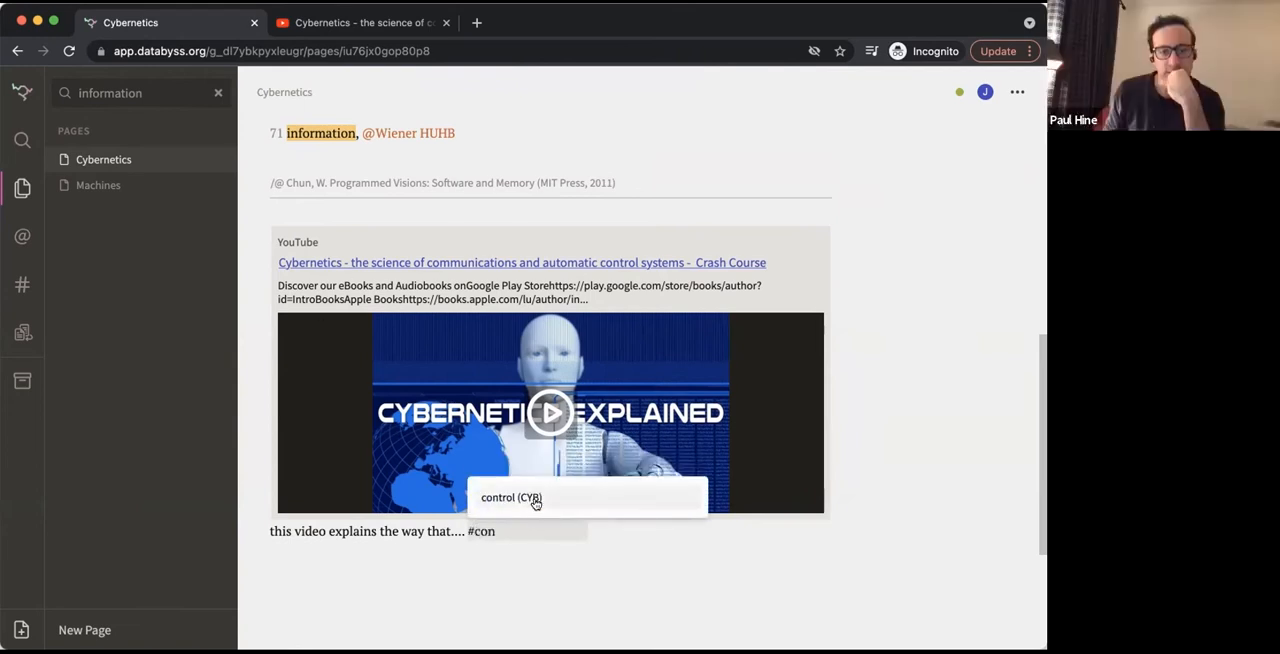
left_click(535, 503)
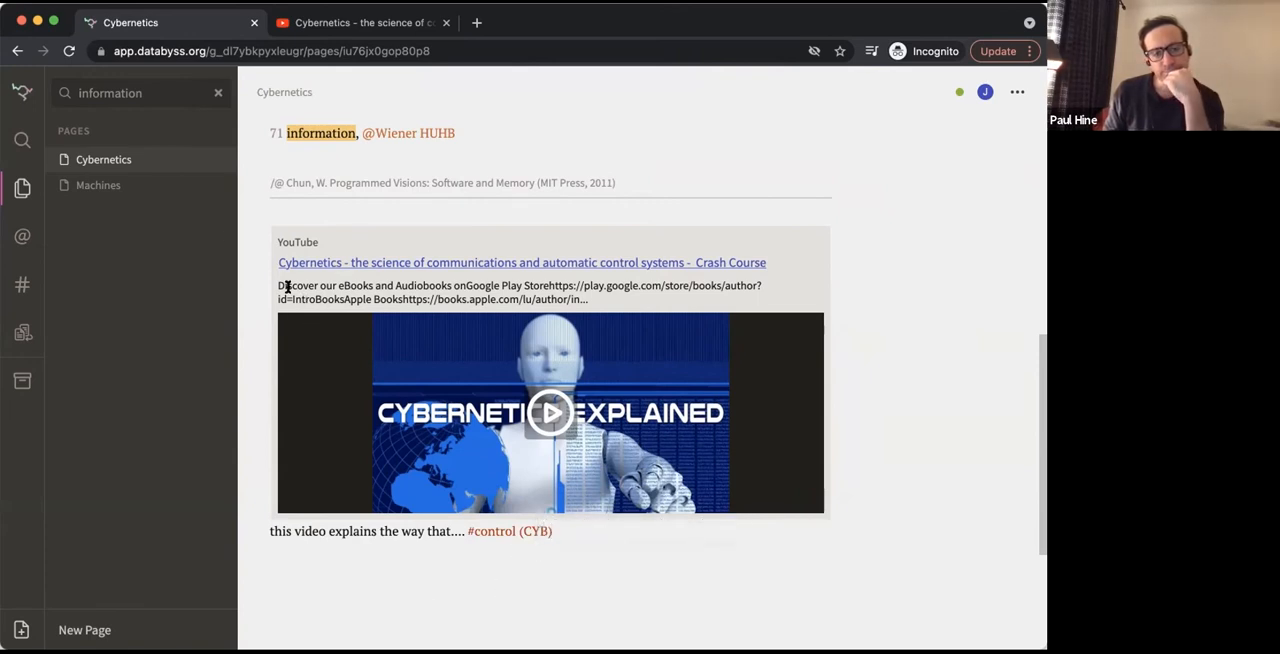
Search all notes for "crash"
left_click(160, 87)
double_click(101, 94)
type("cras")
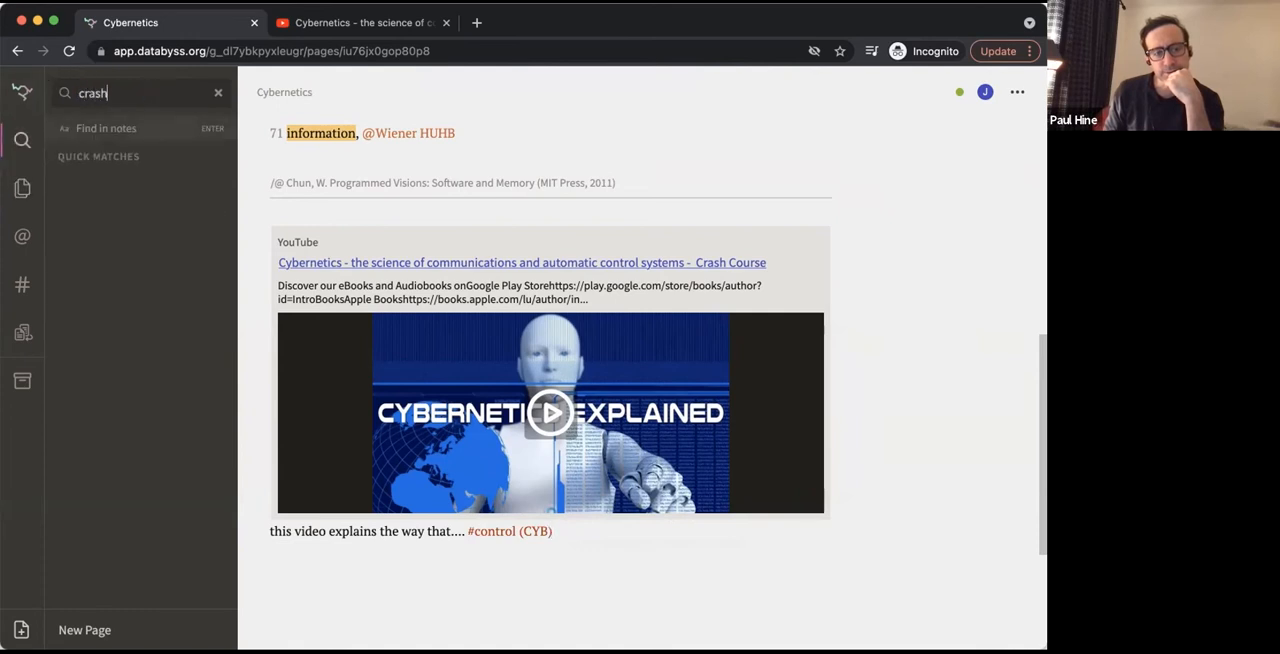
type("h")
key("Return")
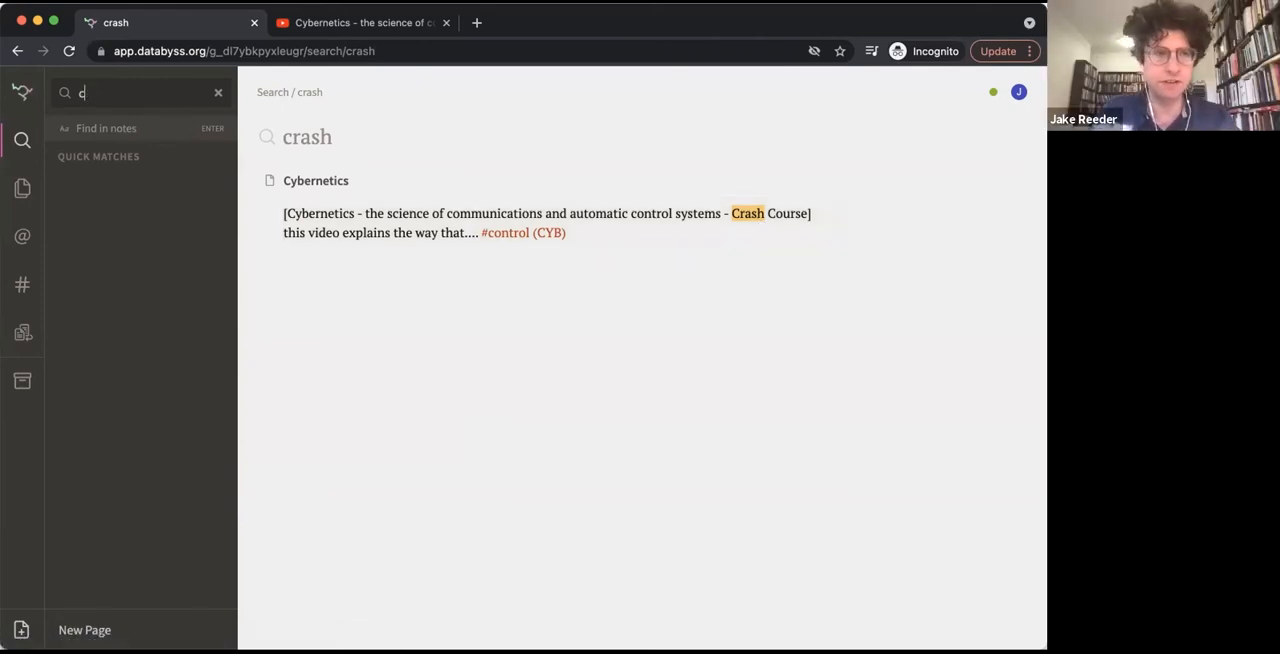
Search for "control", view the control (CYB) topic's entries and open the video note on the Cybernetics page from there
type("ontrol")
left_click(186, 188)
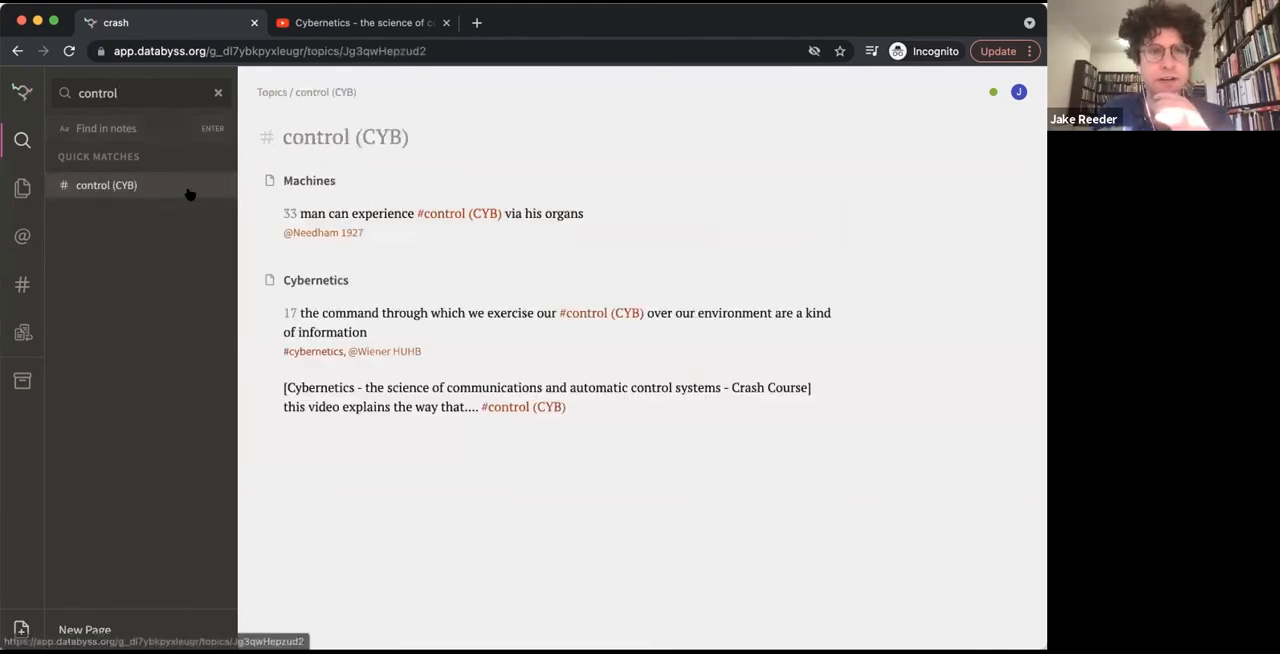
left_click(531, 403)
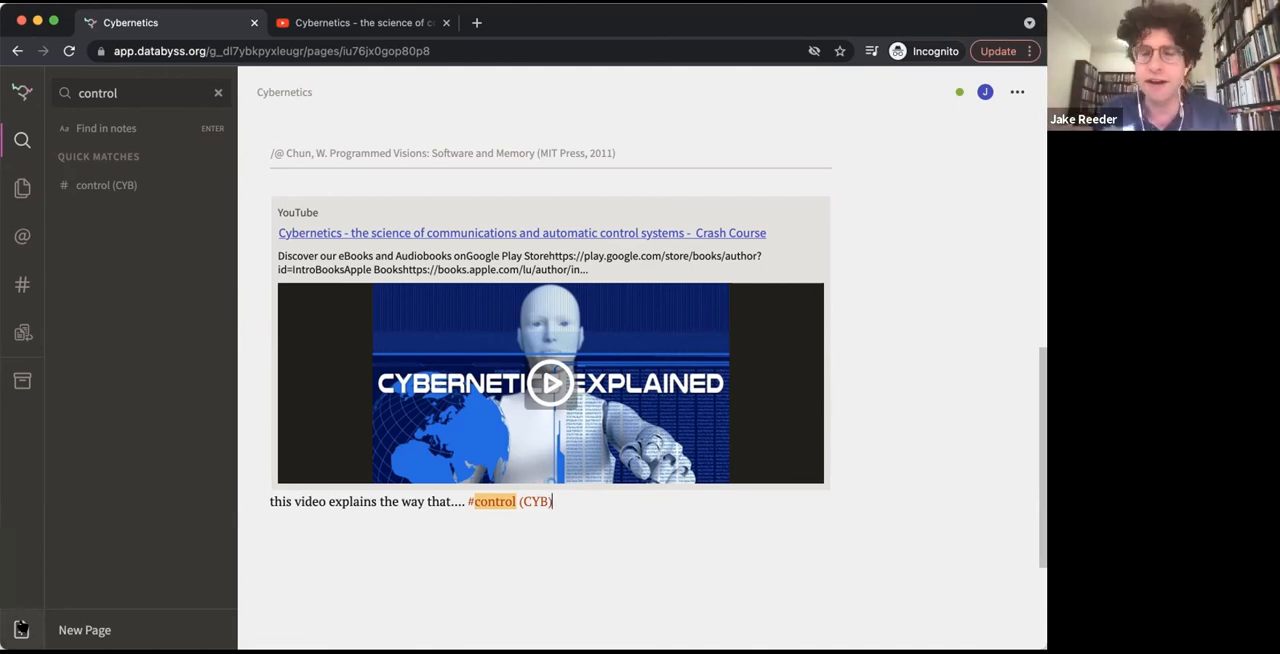
Create a new page titled "Heidegger and Cybernetics" and start an empty line below the title
left_click(21, 629)
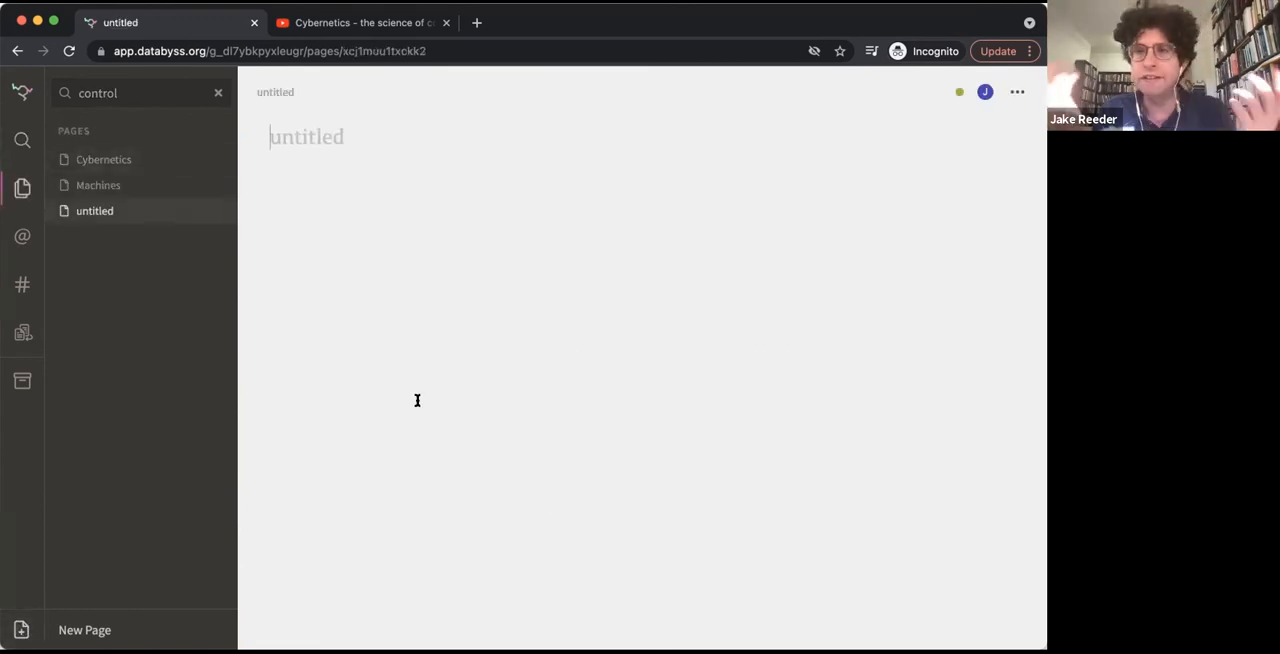
type("Heidegge")
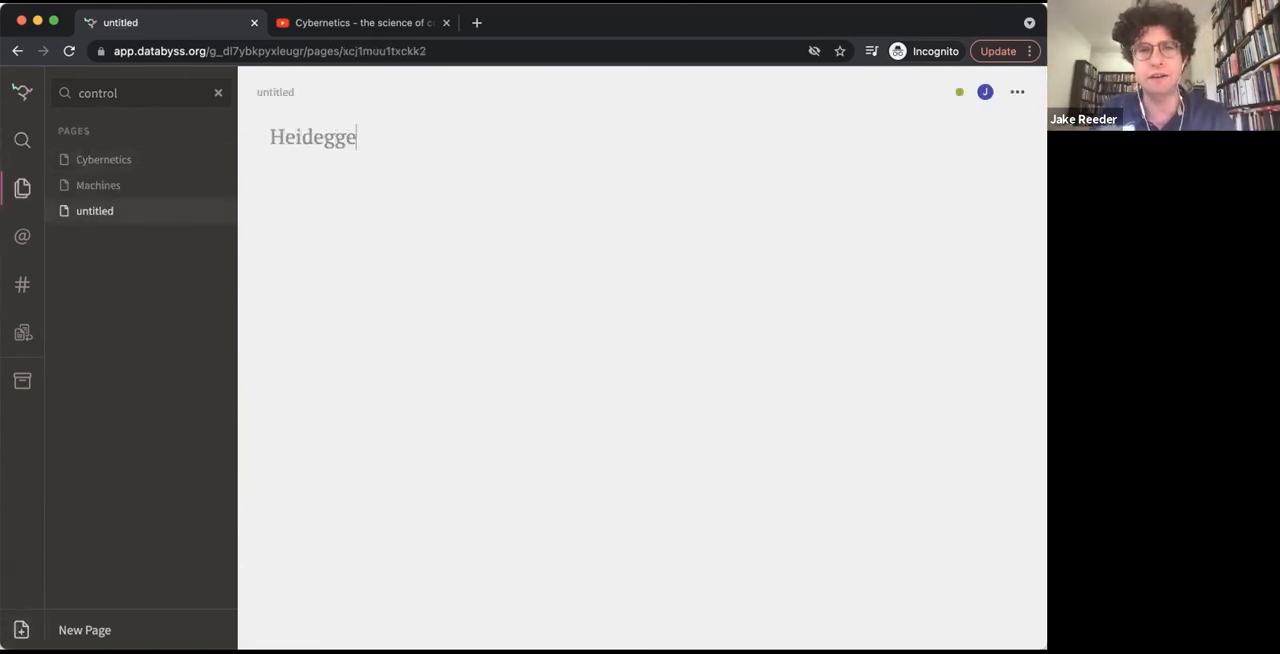
type("r and Cybernetics")
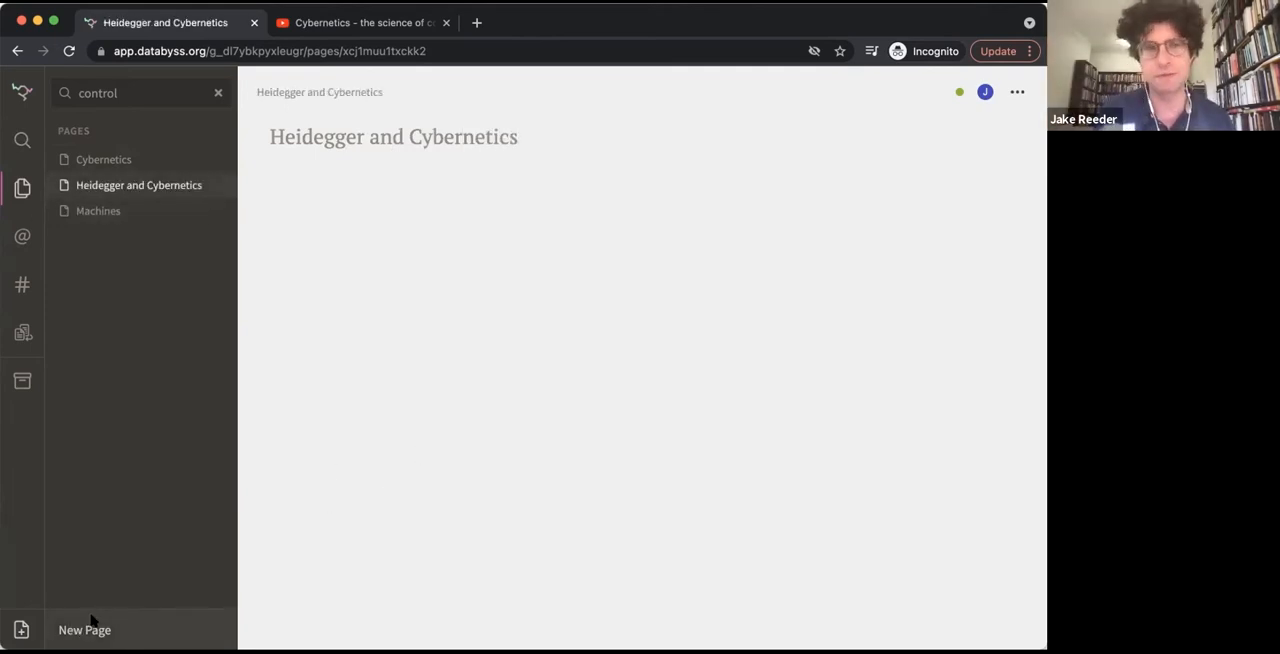
key("Return")
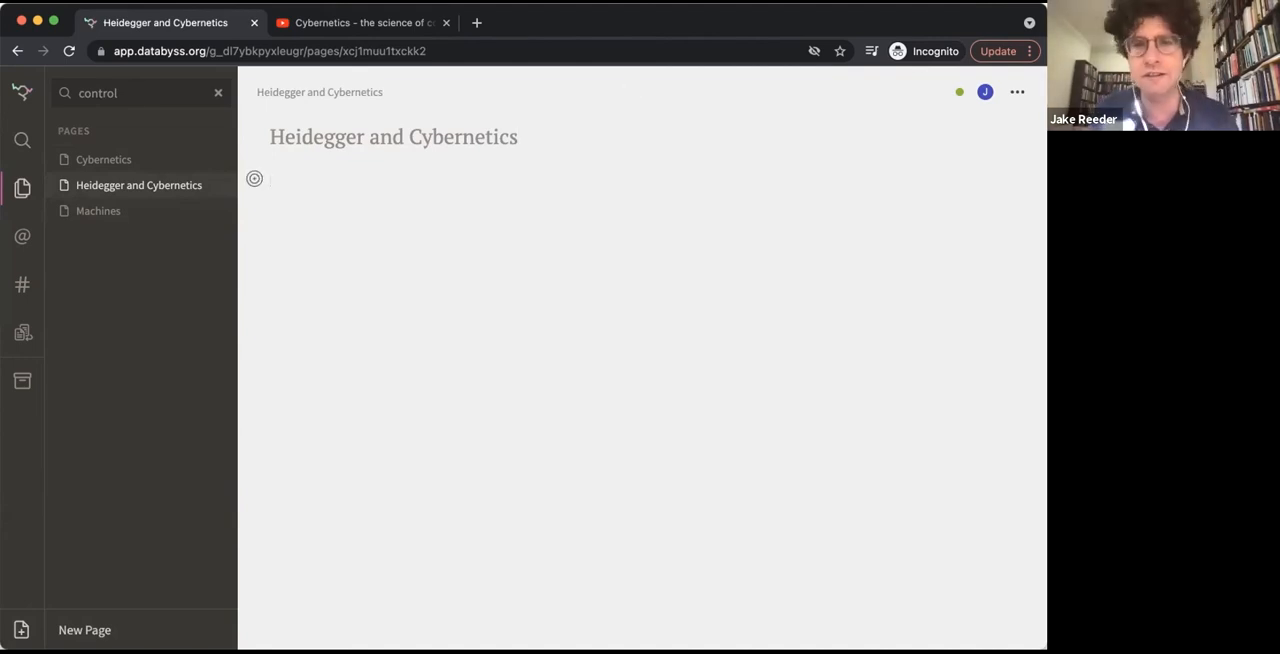
Switch to heidegger cybernetics.pdf in Acrobat Reader and look over the thesis title page
key("super+Tab")
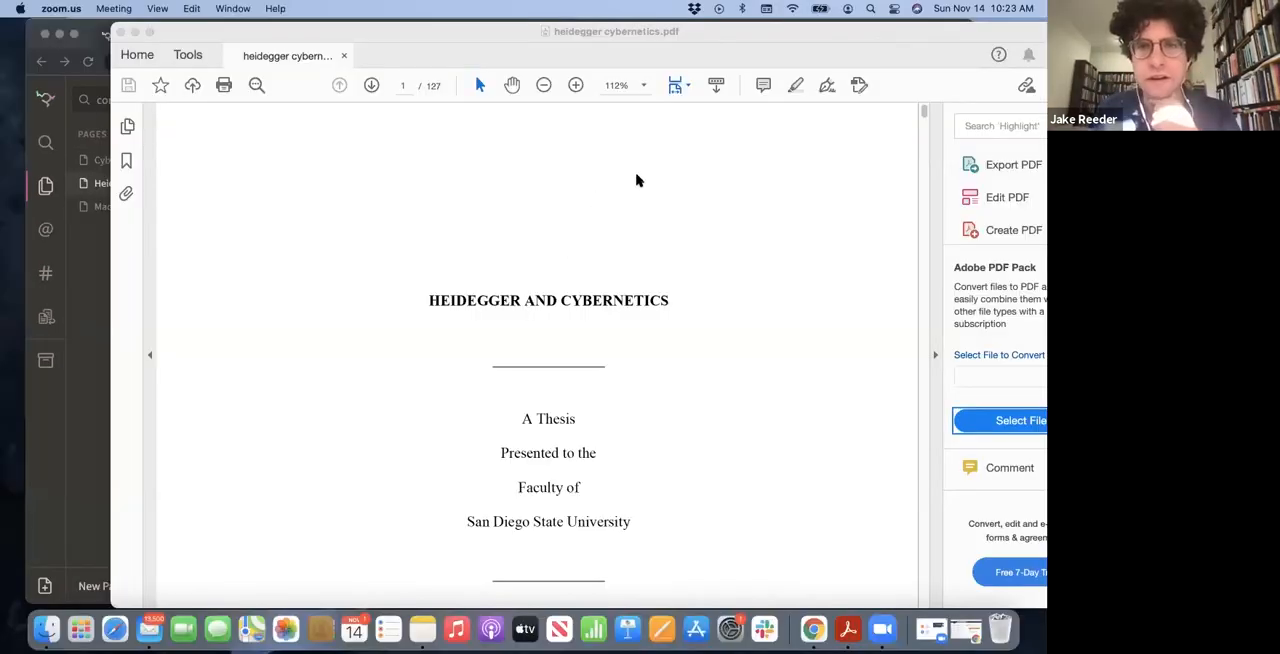
left_click_drag(920, 29, 906, 41)
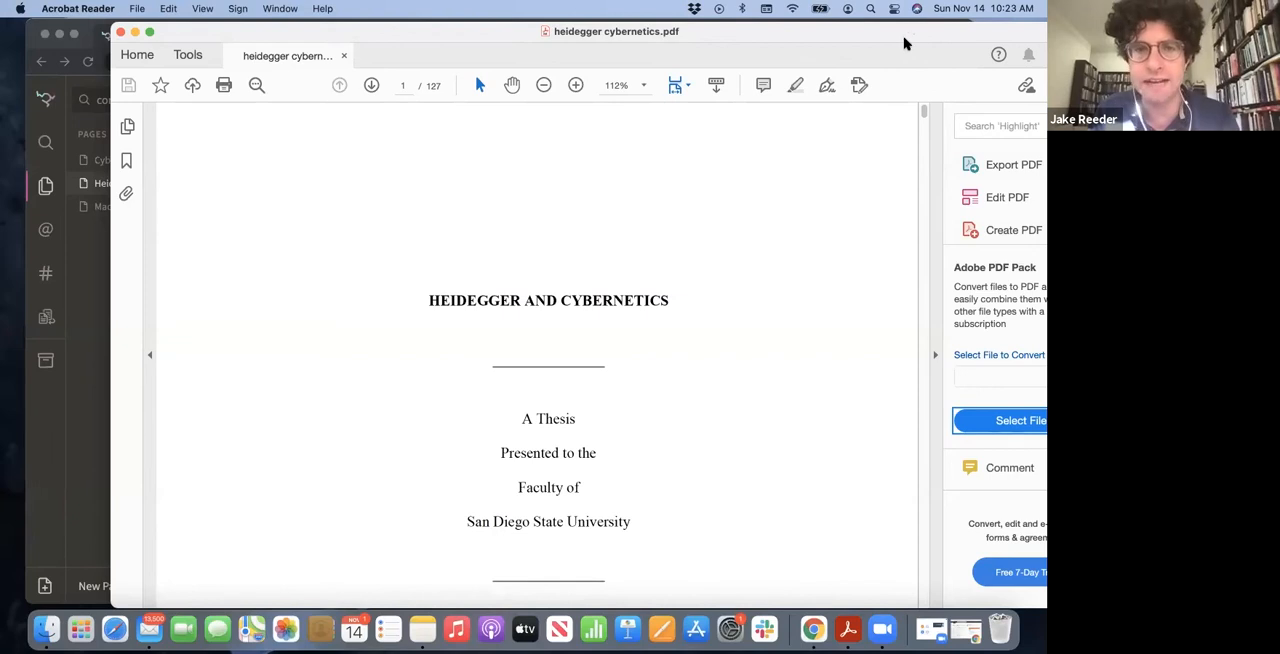
scroll(556, 330, "down", 15)
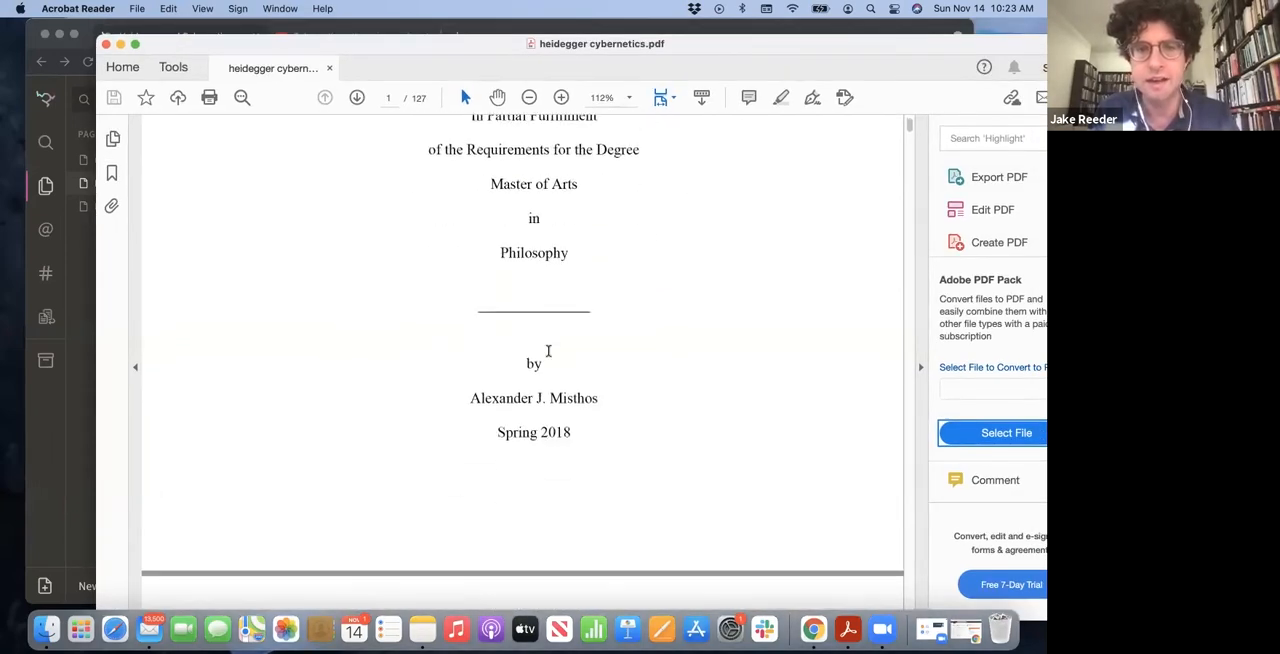
Read through the thesis to the highlighted passage in the abstract, close the PDF and return to the Heidegger and Cybernetics page
scroll(548, 352, "down", 15)
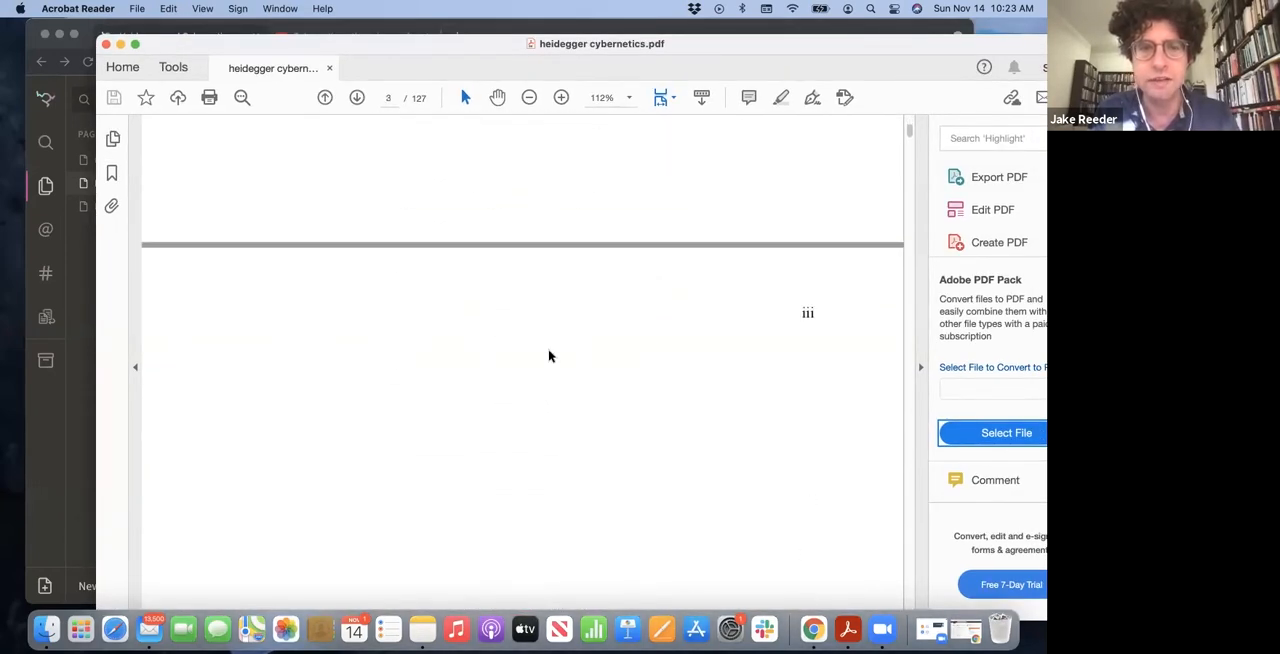
scroll(548, 355, "down", 20)
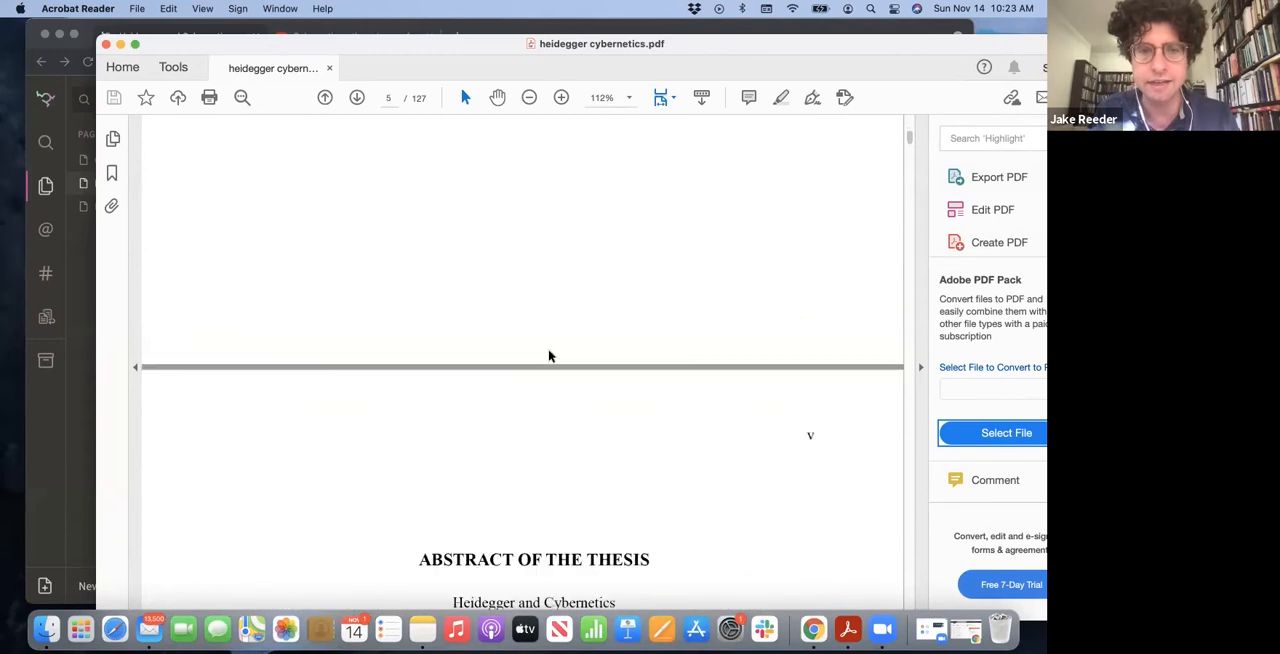
scroll(548, 355, "down", 10)
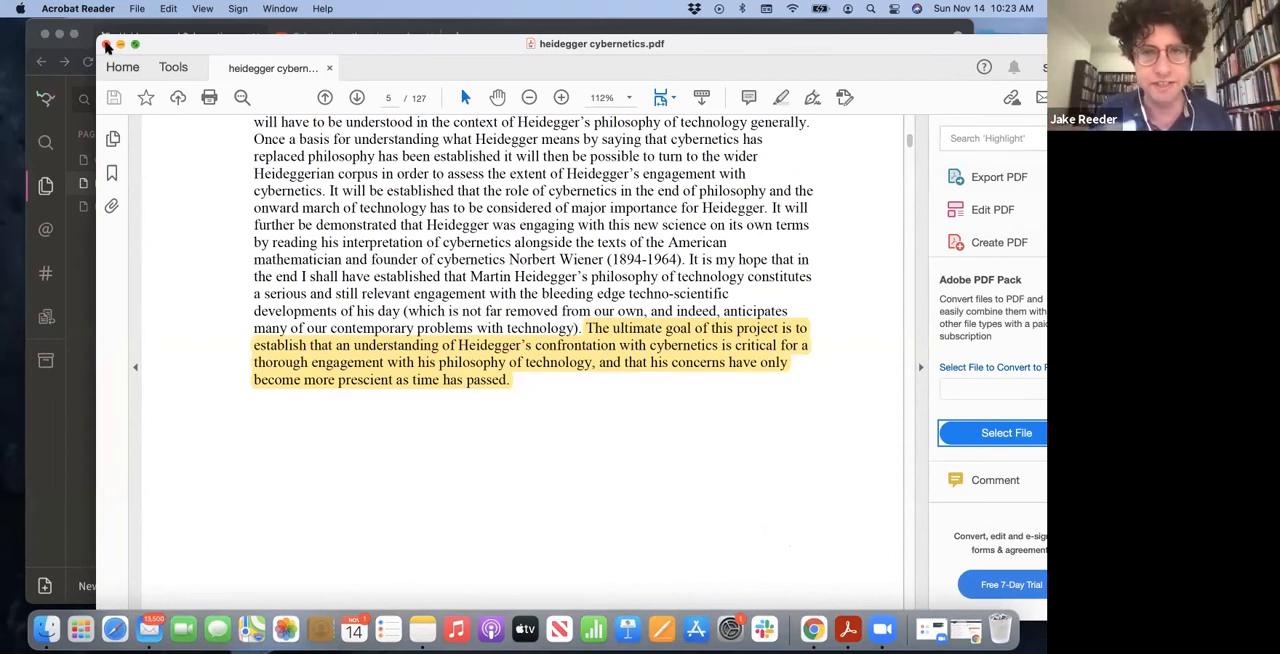
left_click(106, 44)
left_click(449, 210)
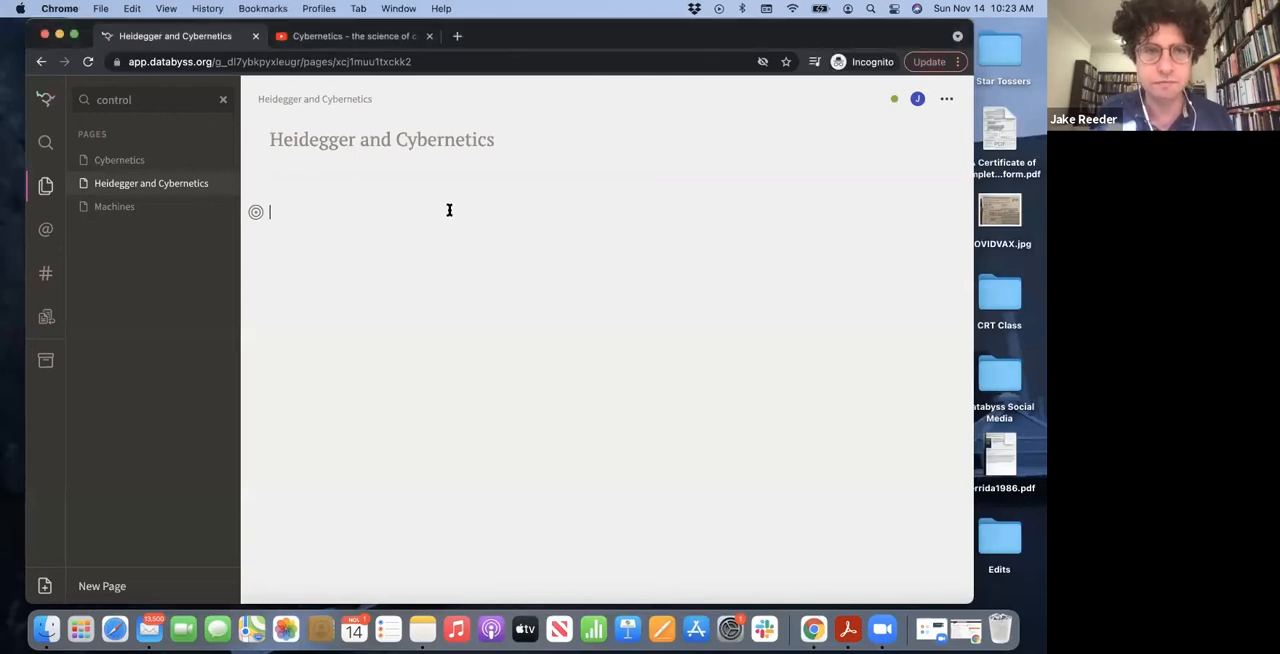
Import heidegger cybernetics.pdf with its highlight into the Heidegger and Cybernetics page and delete the empty line above the source heading
left_click(871, 8)
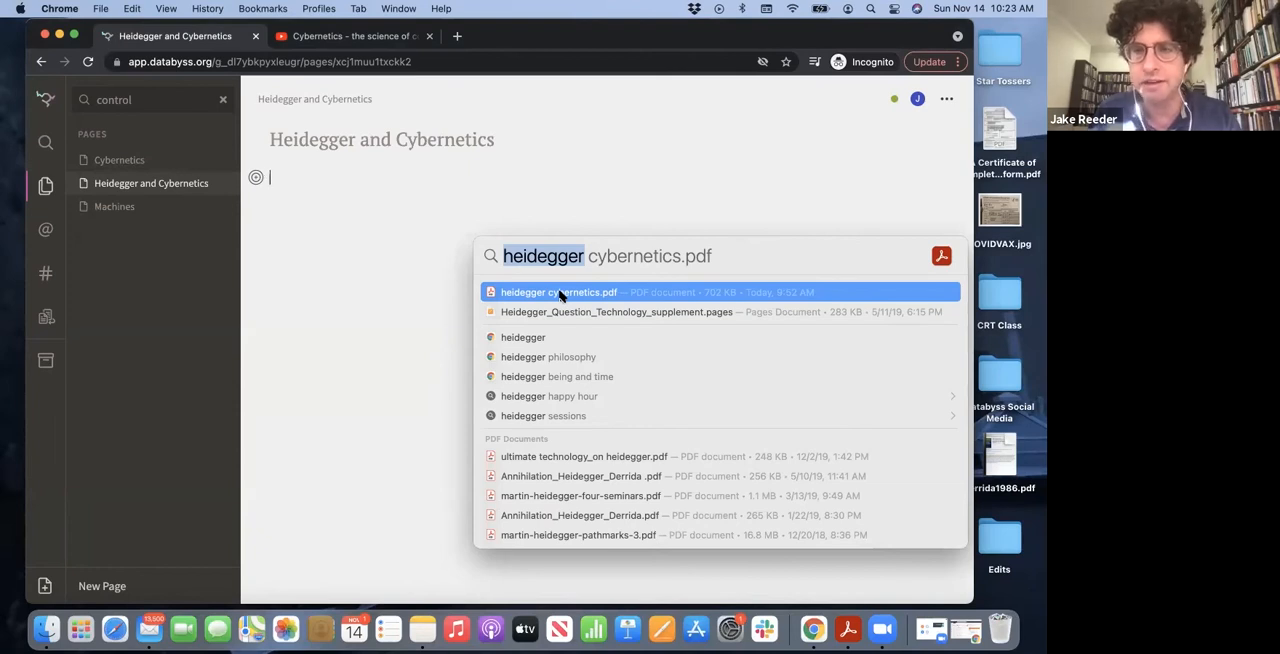
left_click_drag(560, 292, 366, 233)
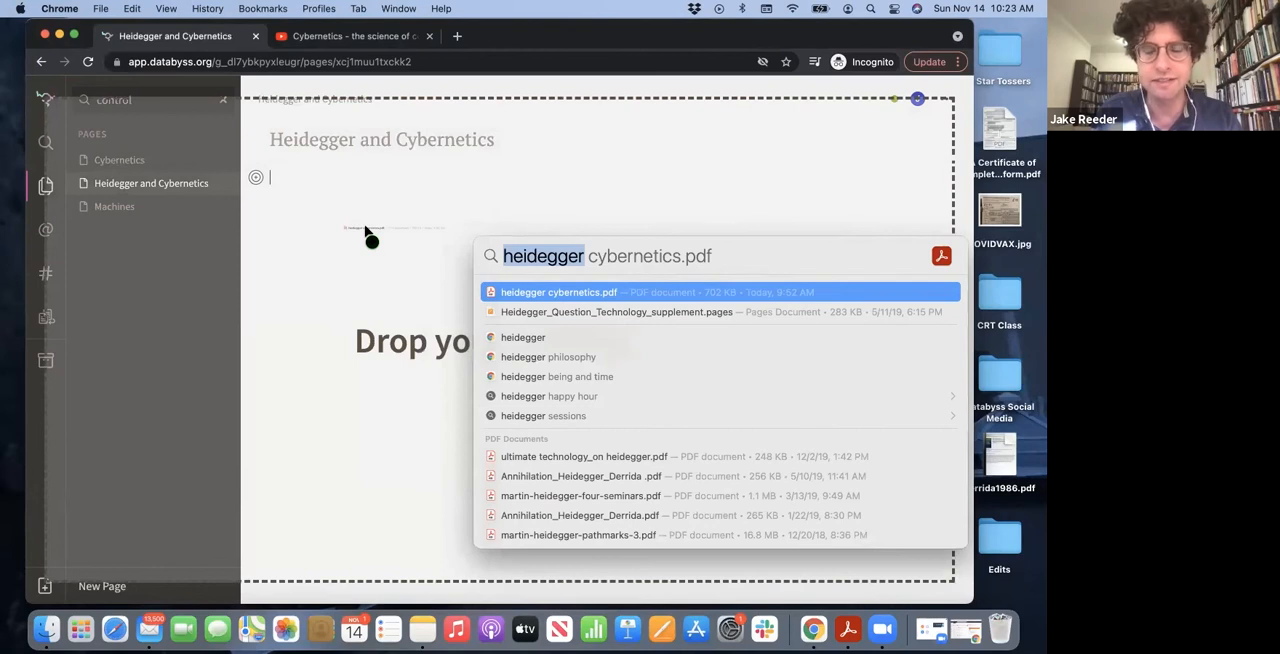
left_click_drag(366, 233, 480, 203)
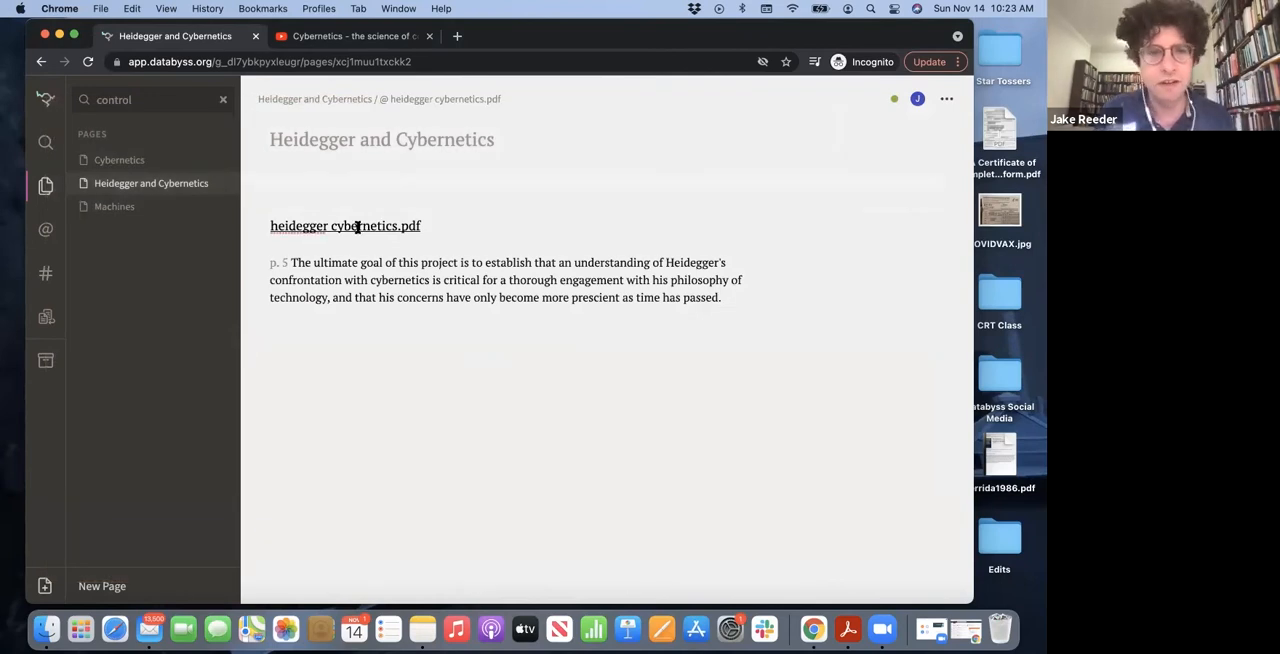
left_click(279, 189)
key("Down")
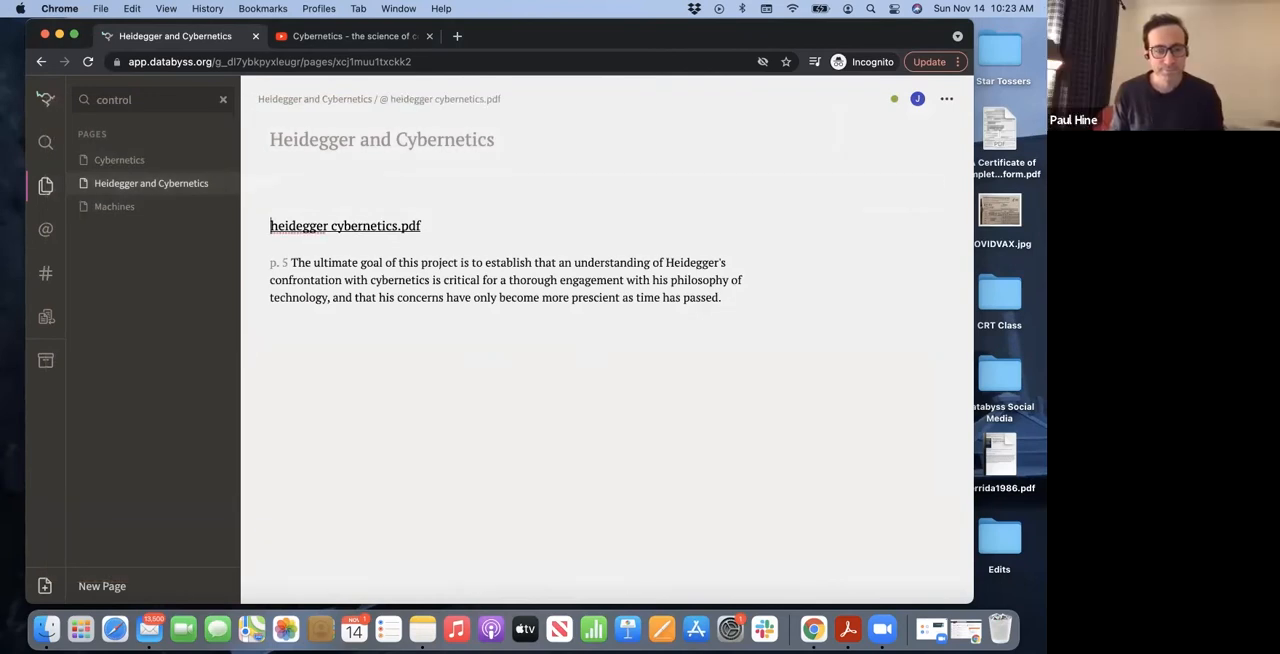
key("BackSpace")
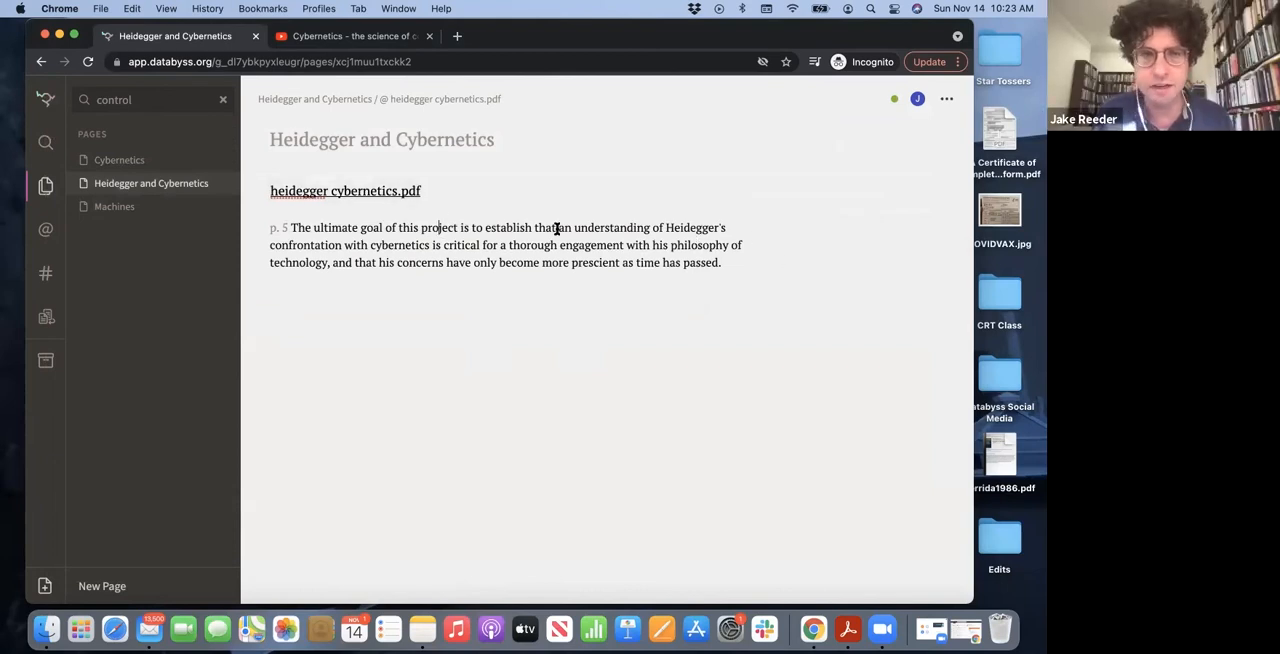
Open the heidegger cybernetics.pdf source's citation for editing and look over its publication, author and catalog fields
left_click(340, 198)
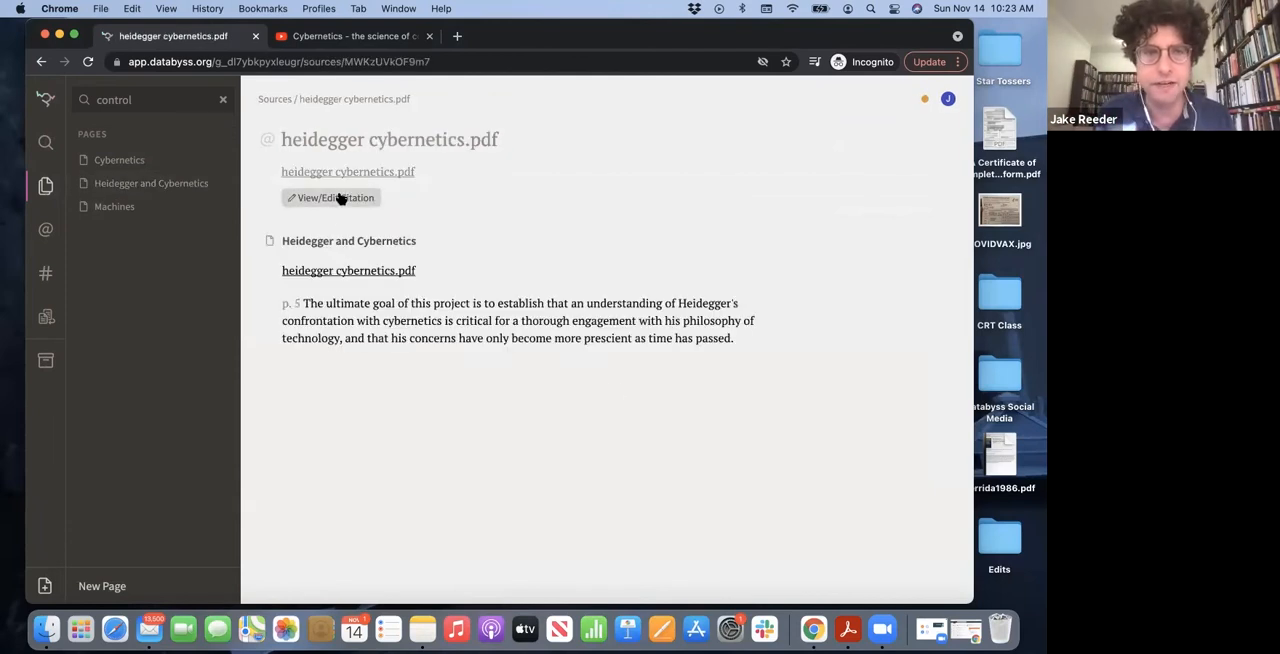
left_click(311, 202)
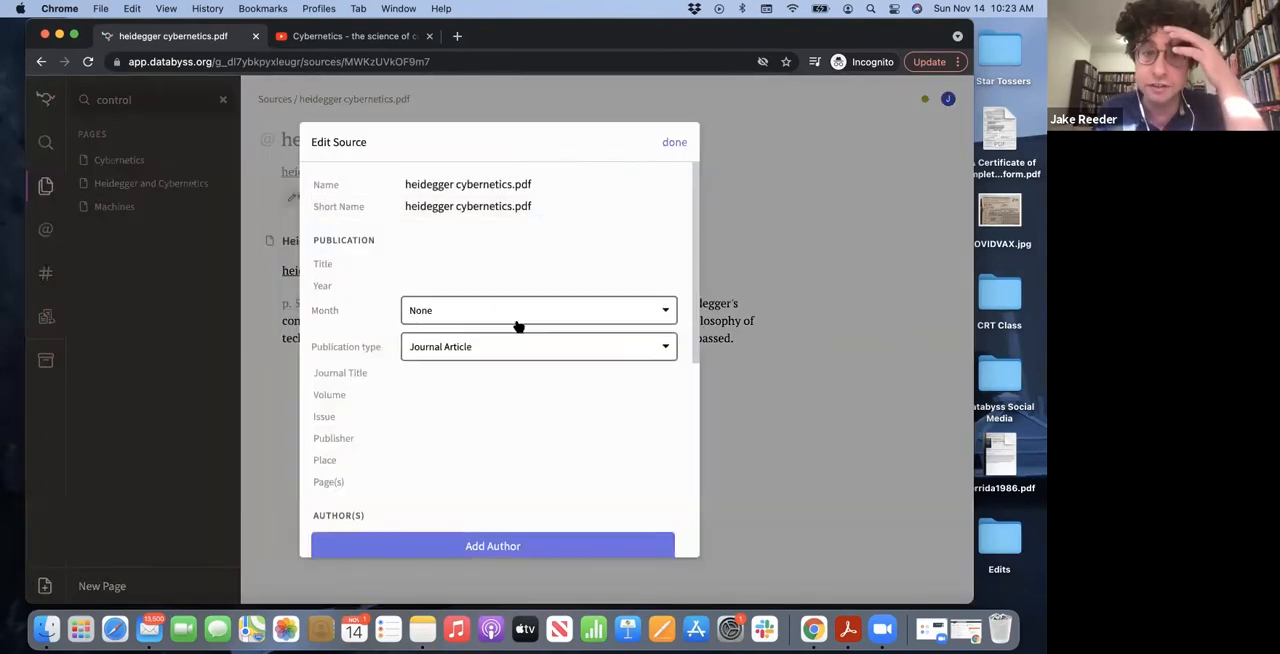
scroll(516, 323, "down", 5)
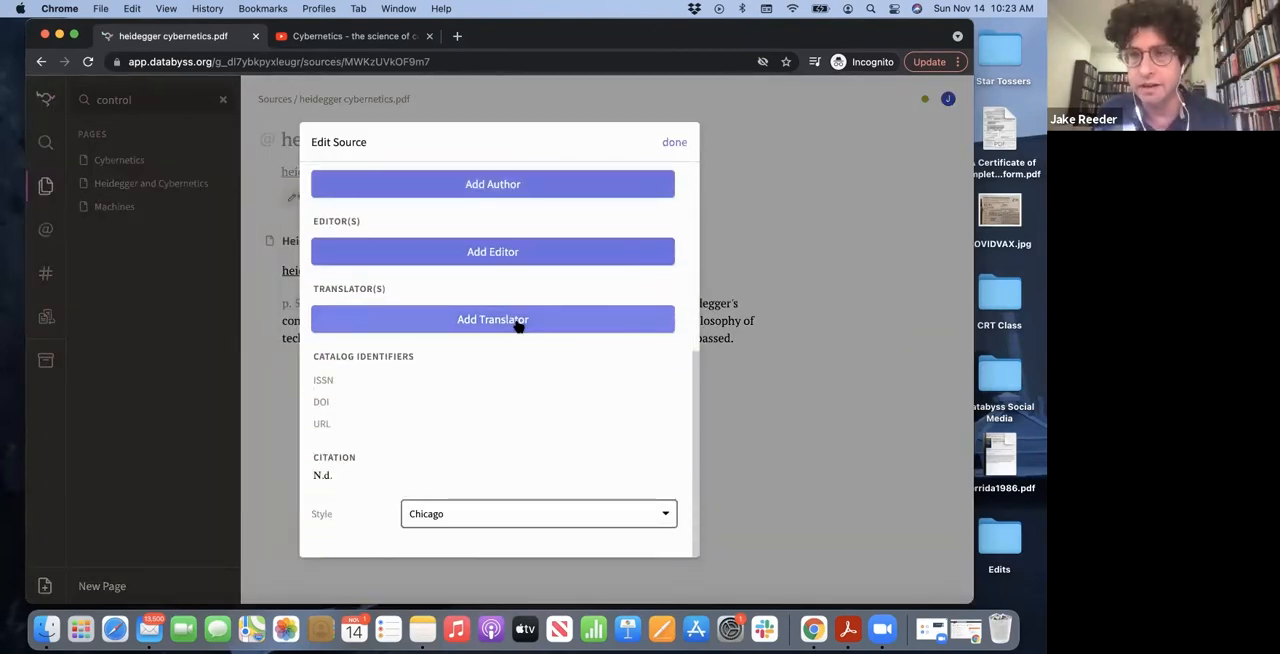
scroll(517, 325, "up", 5)
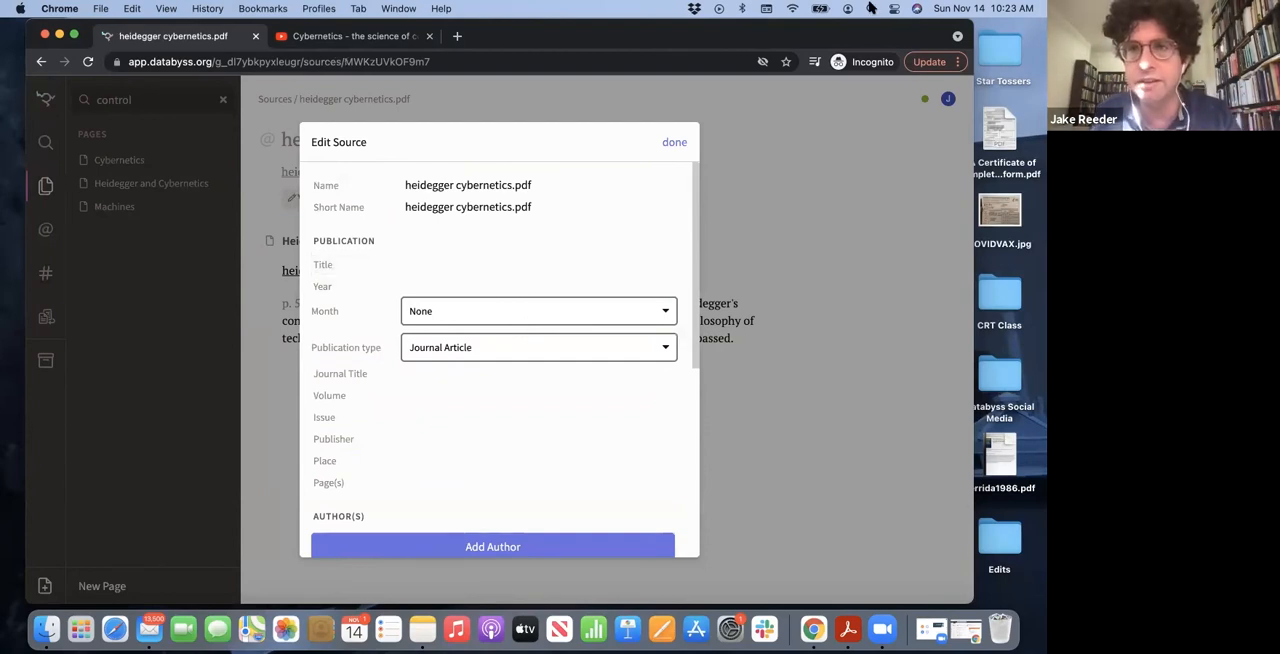
Reopen heidegger cybernetics.pdf in Acrobat Reader, check the author's name on the title page and return to the citation editor
key("super+space")
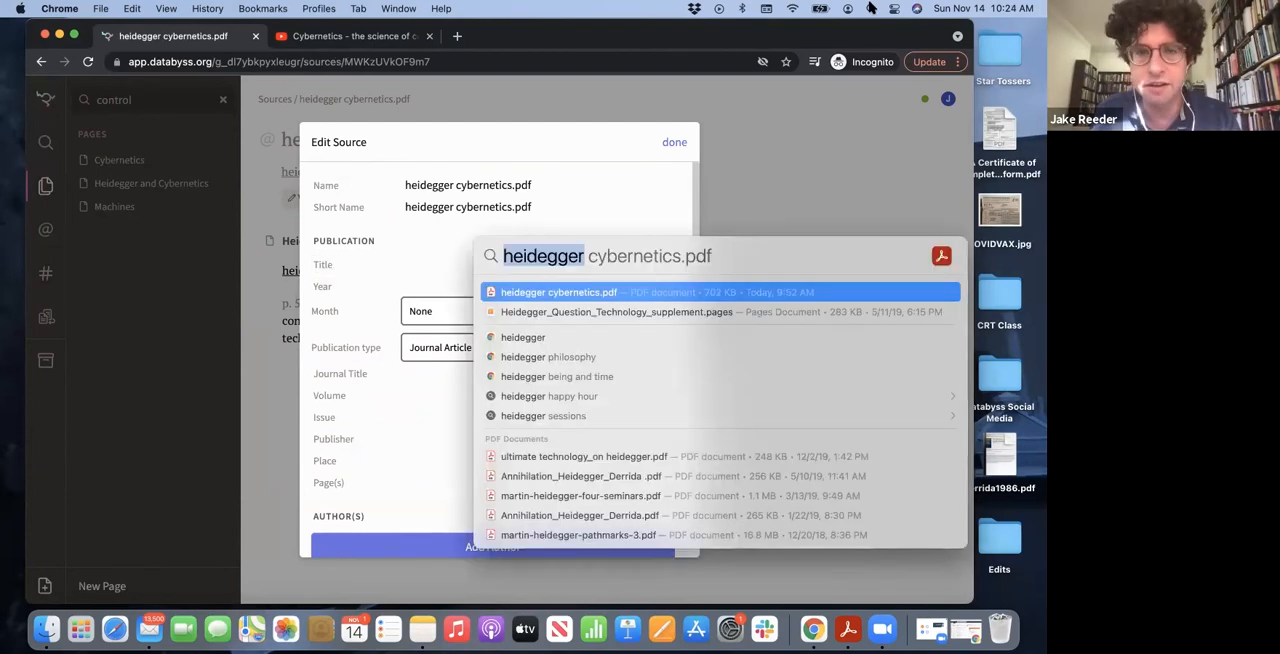
left_click(574, 292)
scroll(533, 410, "down", 5)
scroll(533, 410, "down", 5)
scroll(531, 406, "up", 6)
scroll(531, 406, "down", 1)
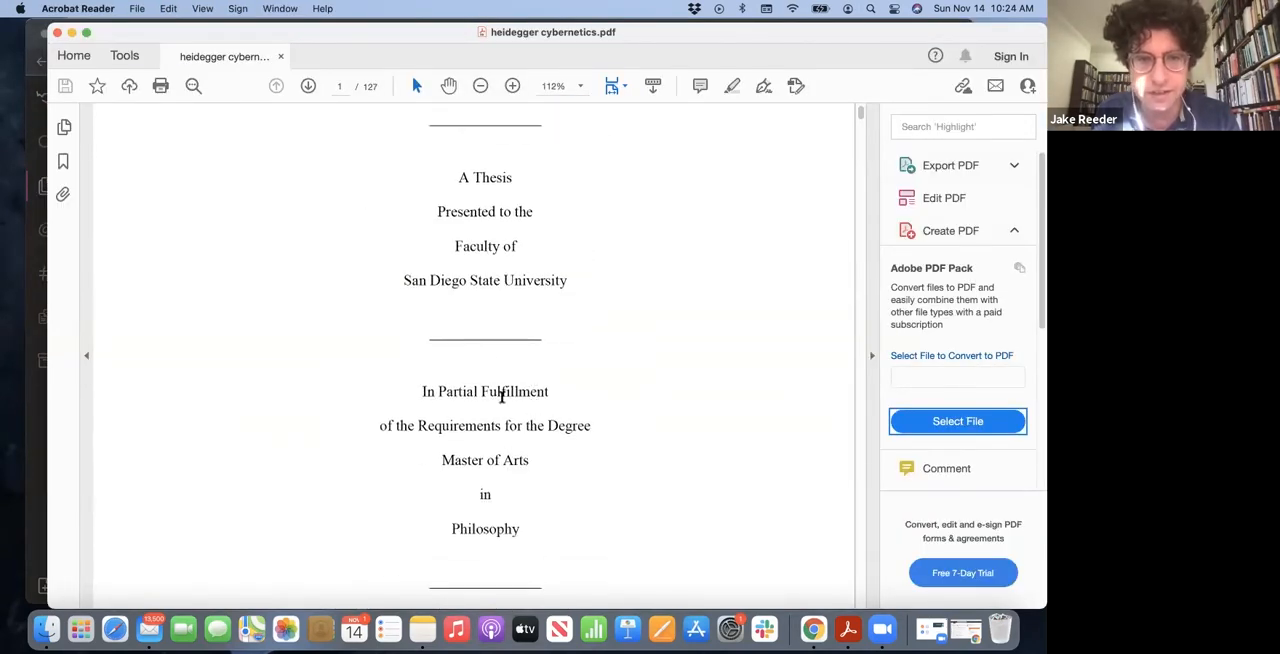
scroll(502, 352, "down", 4)
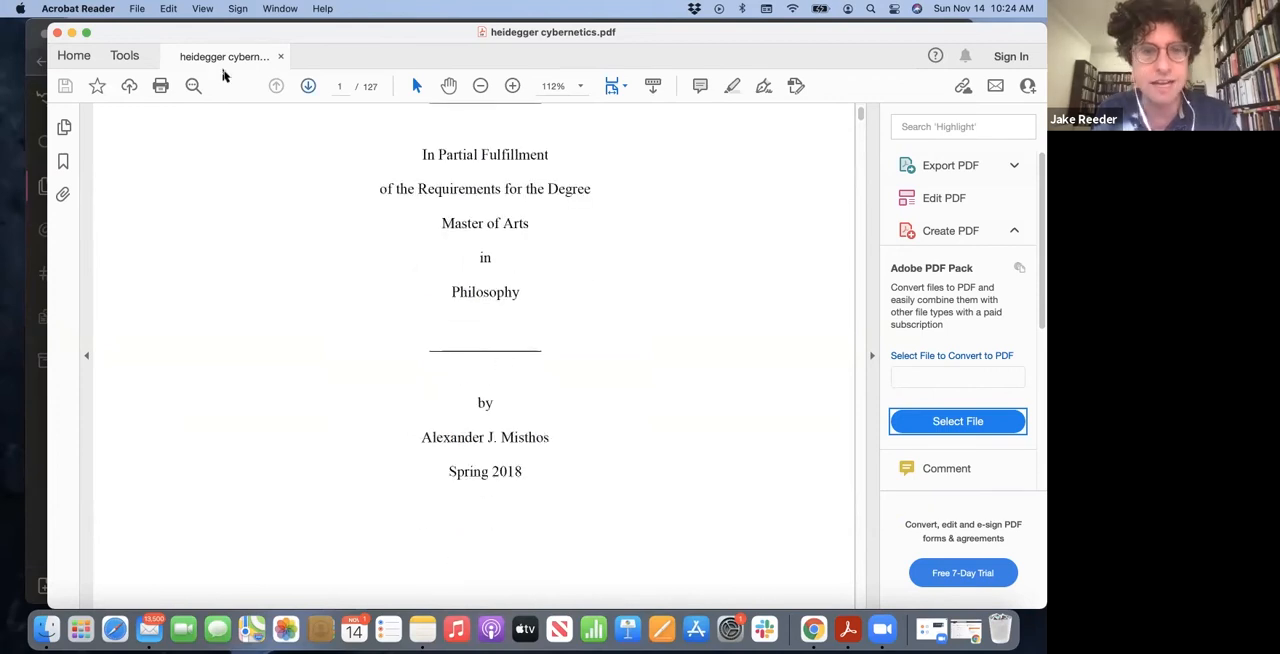
left_click(71, 33)
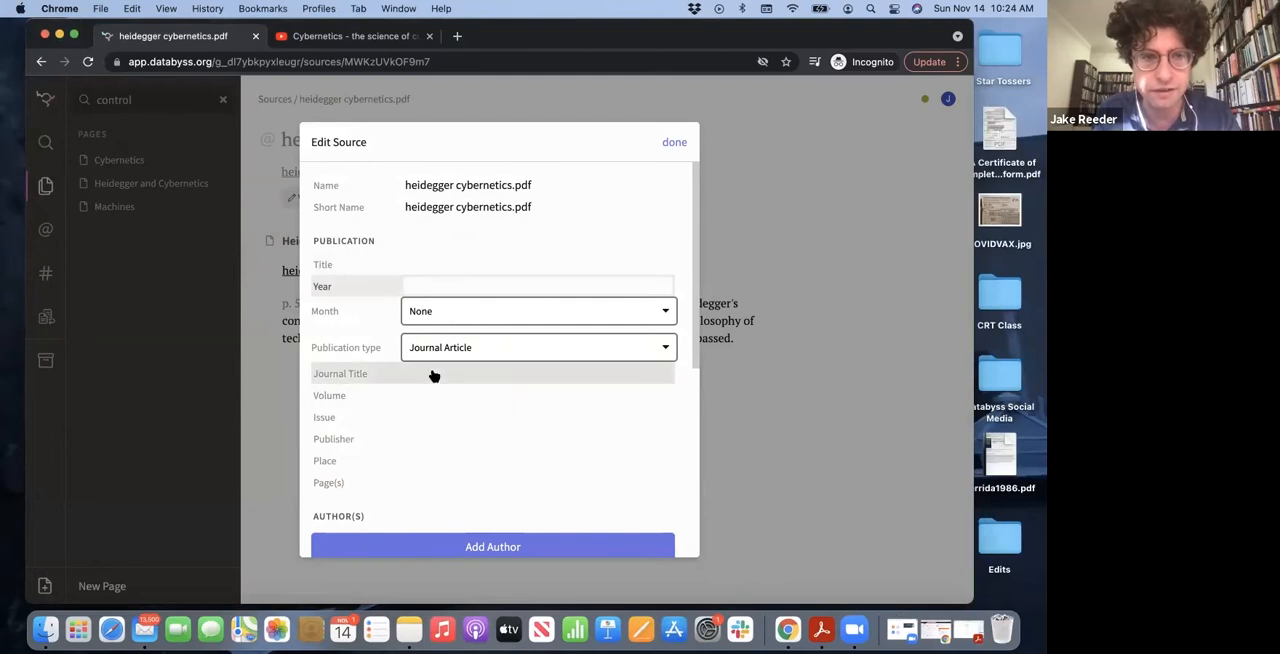
Add an author to the source with the thesis author's last and first name and finish editing the citation
scroll(431, 371, "down", 1)
left_click(452, 410)
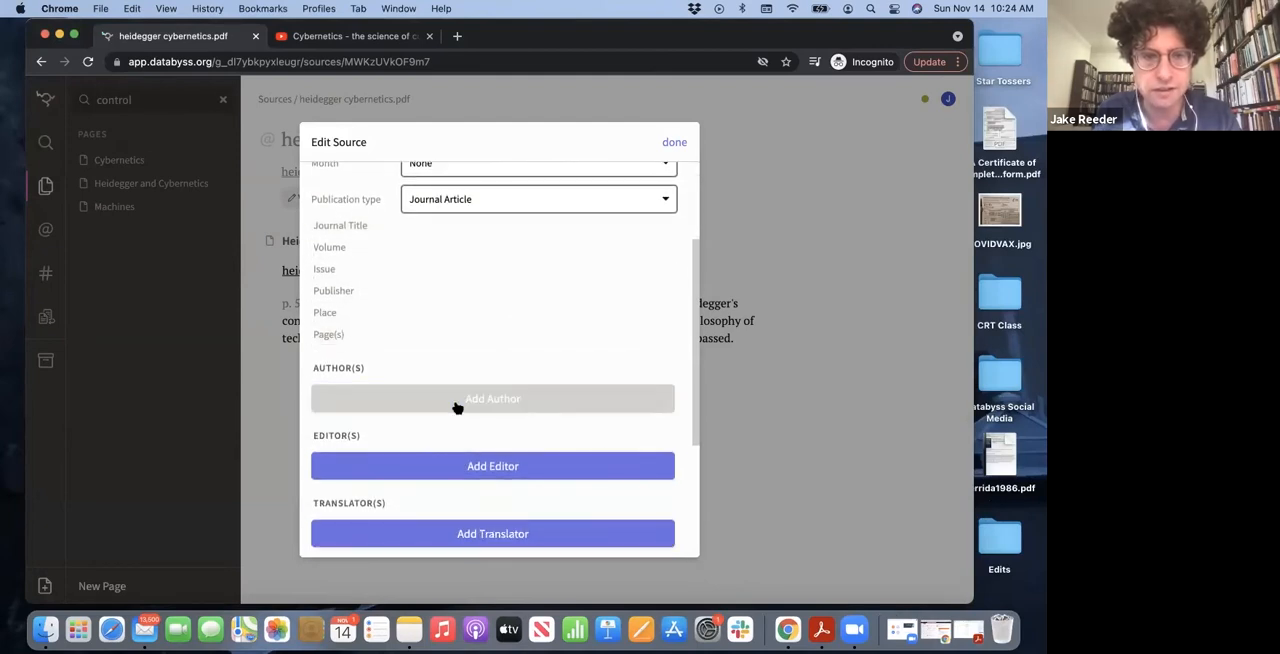
type("Mistho")
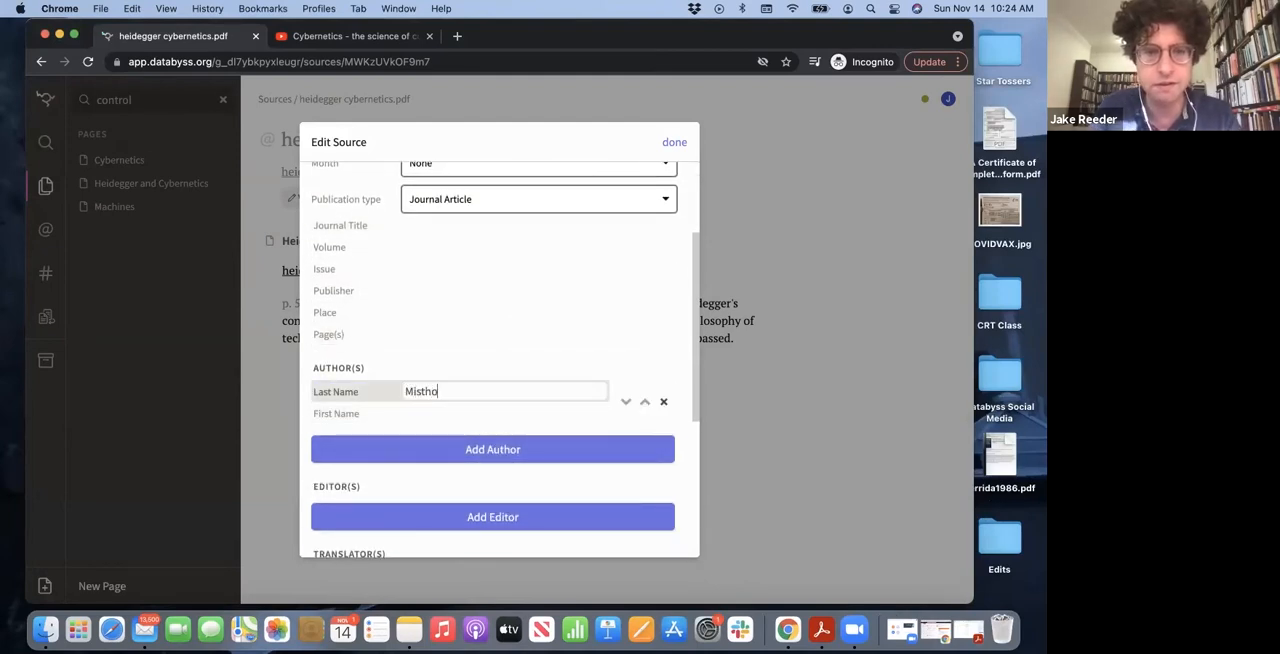
type("s")
left_click(452, 419)
type("Alexander")
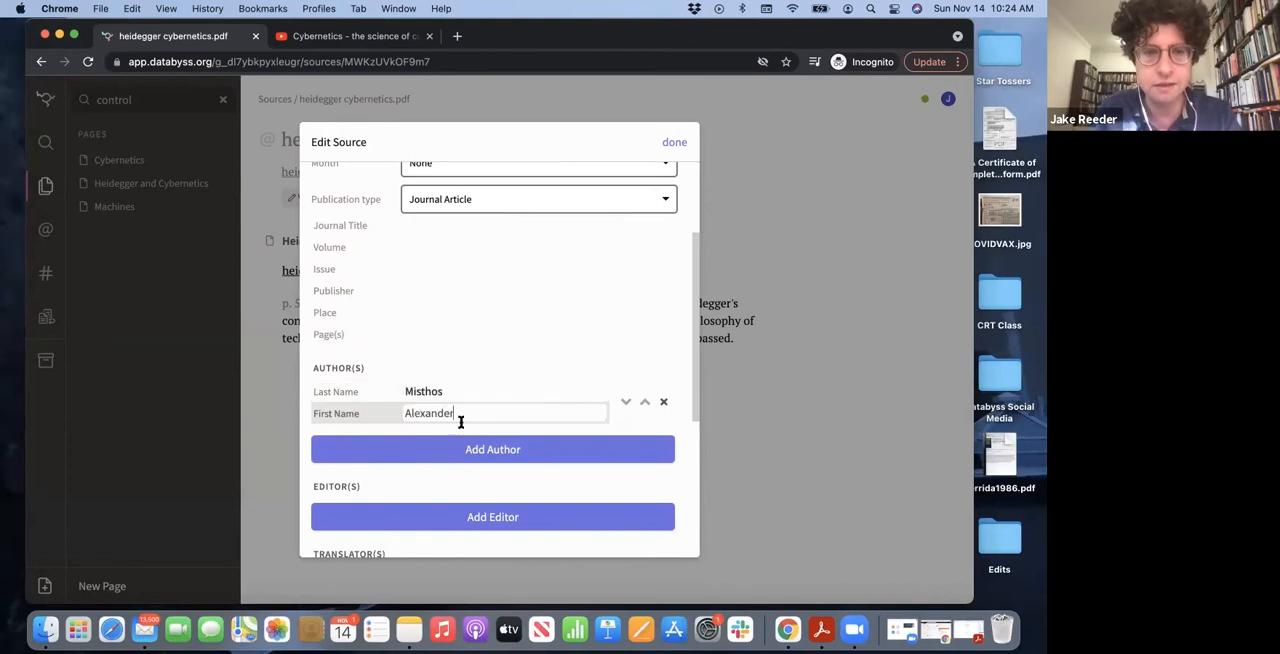
left_click(674, 142)
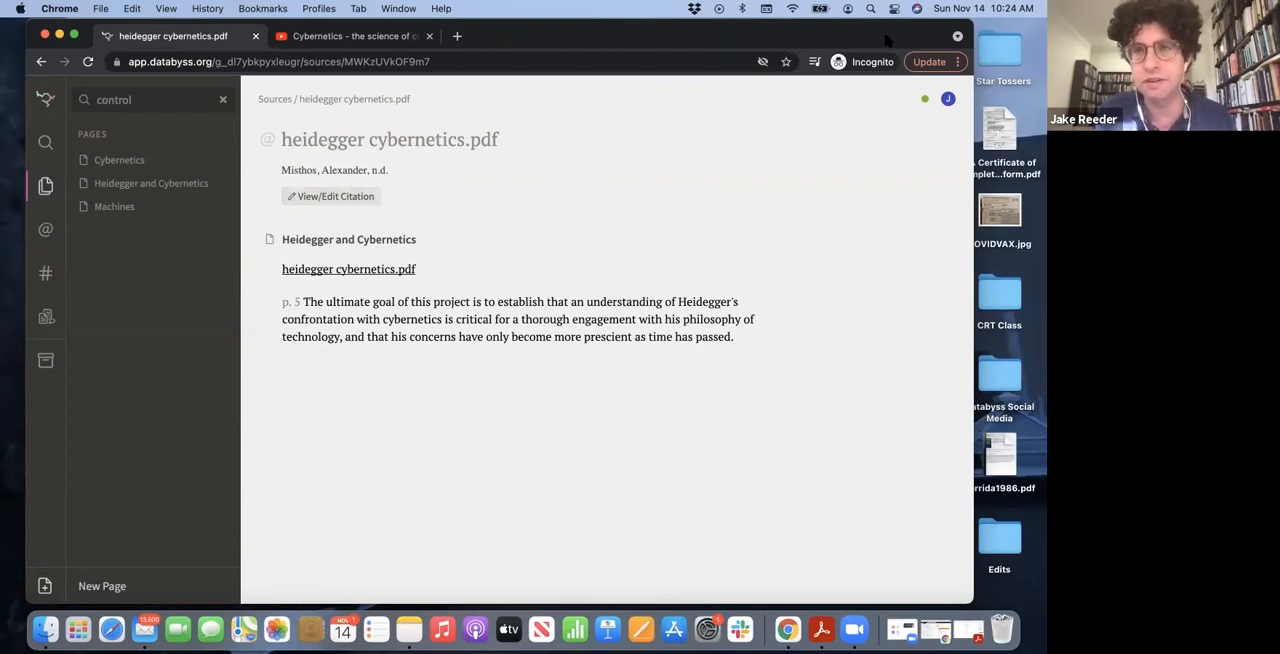
Browse the sources by author, viewing the thesis author's and Needham's entries and opening Wiener's The Human Use Of Human Beings
left_click_drag(911, 35, 946, 85)
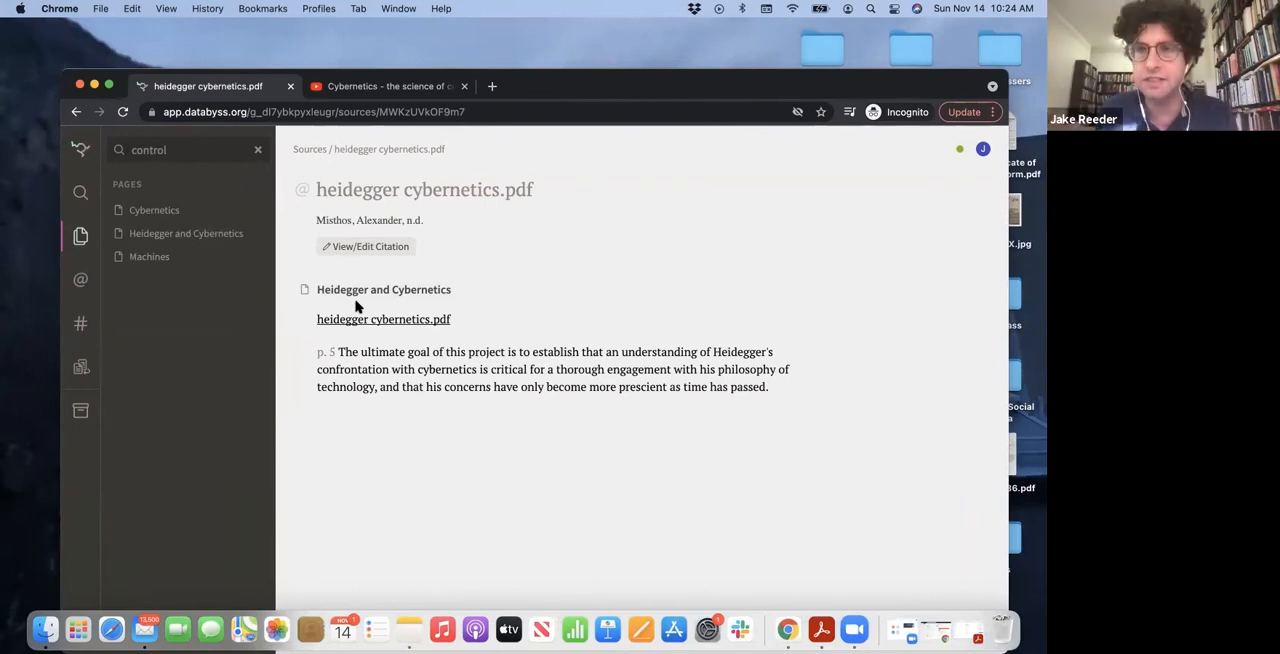
left_click(80, 281)
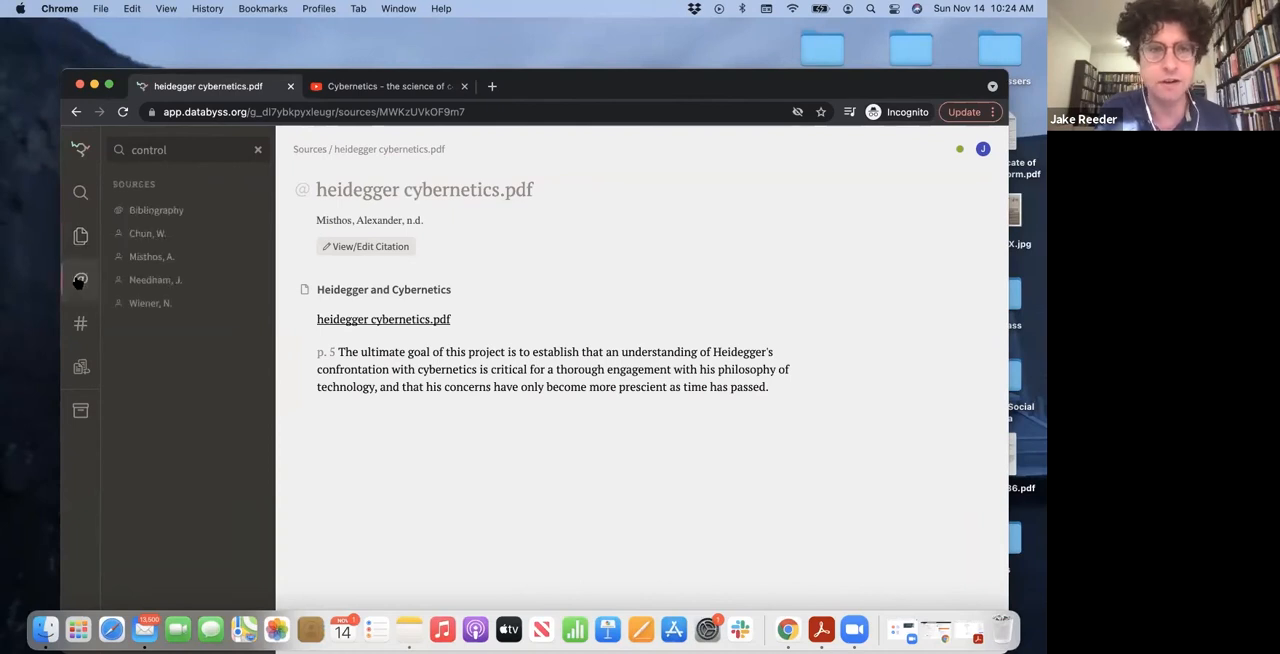
left_click(168, 259)
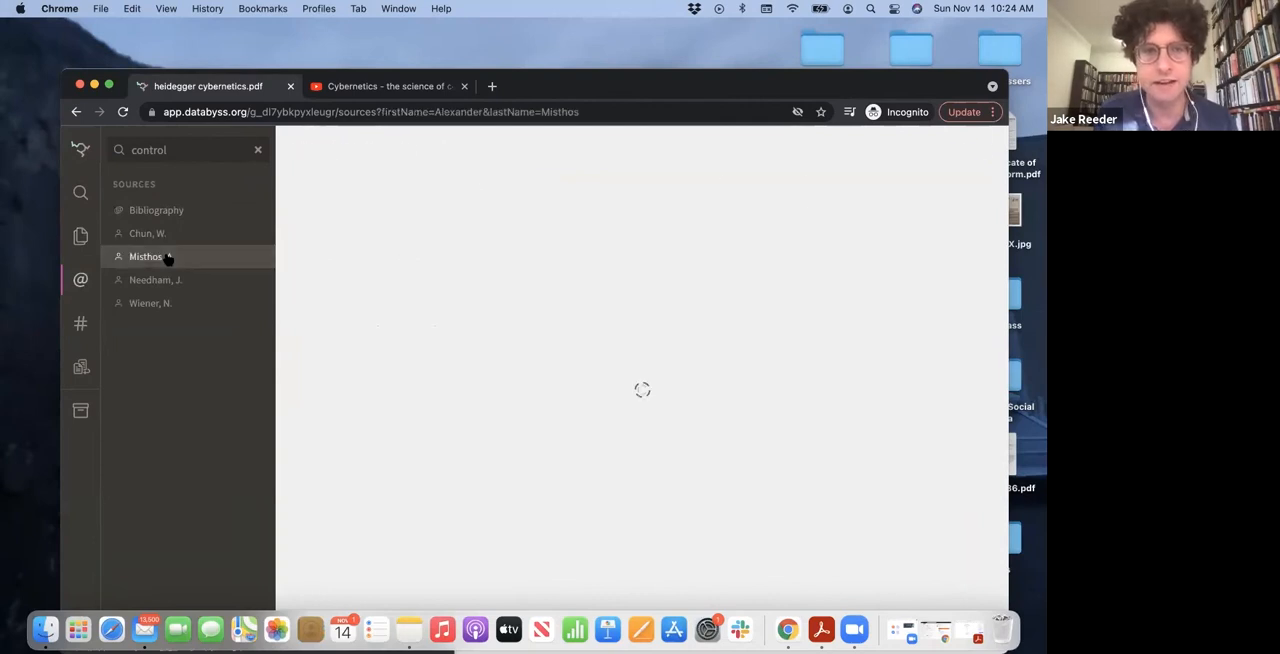
left_click(394, 243)
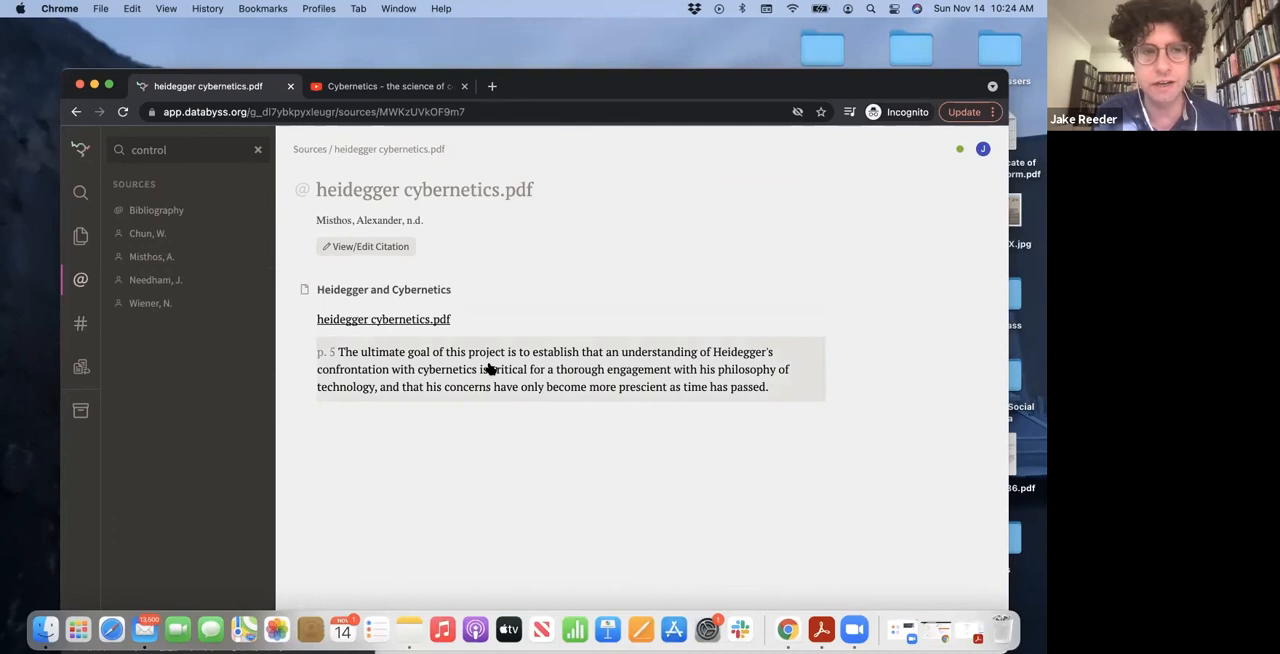
left_click(173, 281)
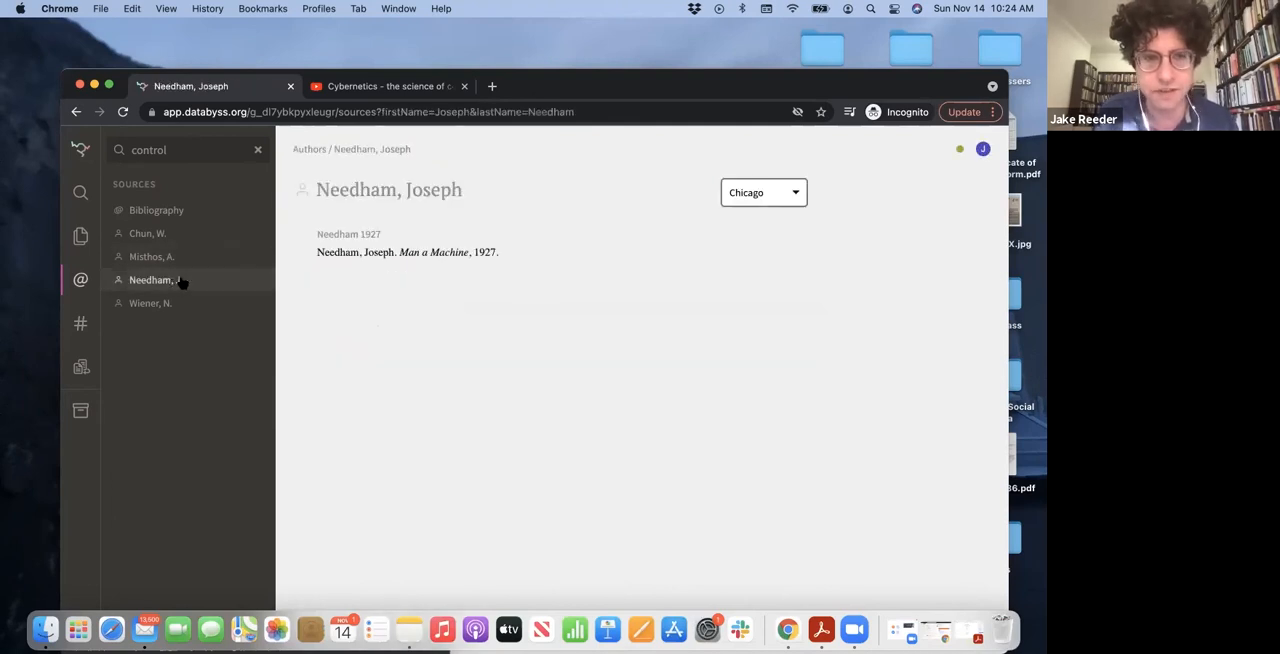
left_click(160, 305)
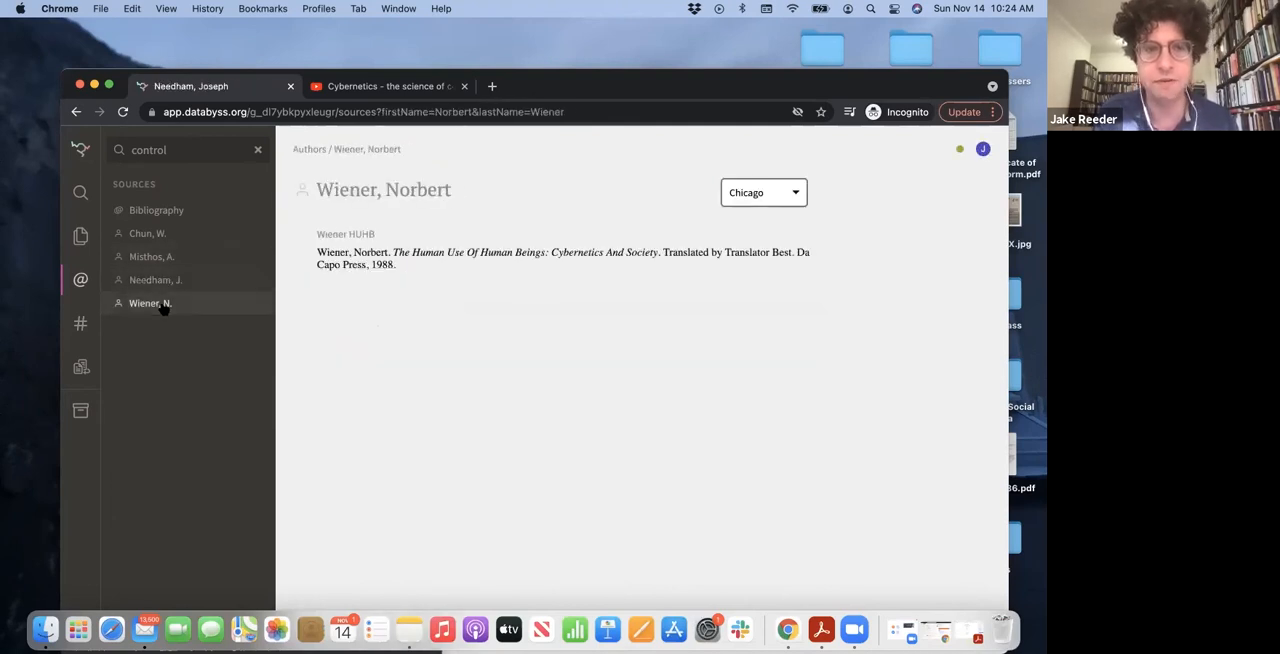
left_click(420, 265)
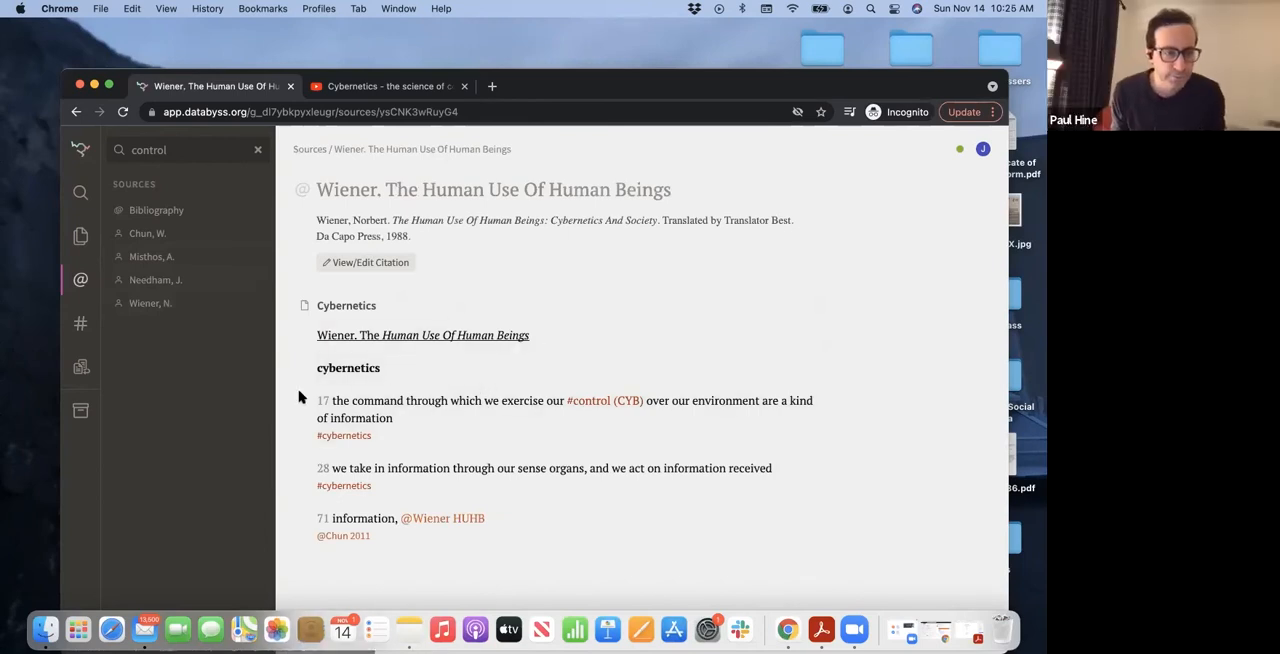
Open the full bibliography of all sources and set its citation style to Harvard
left_click(156, 210)
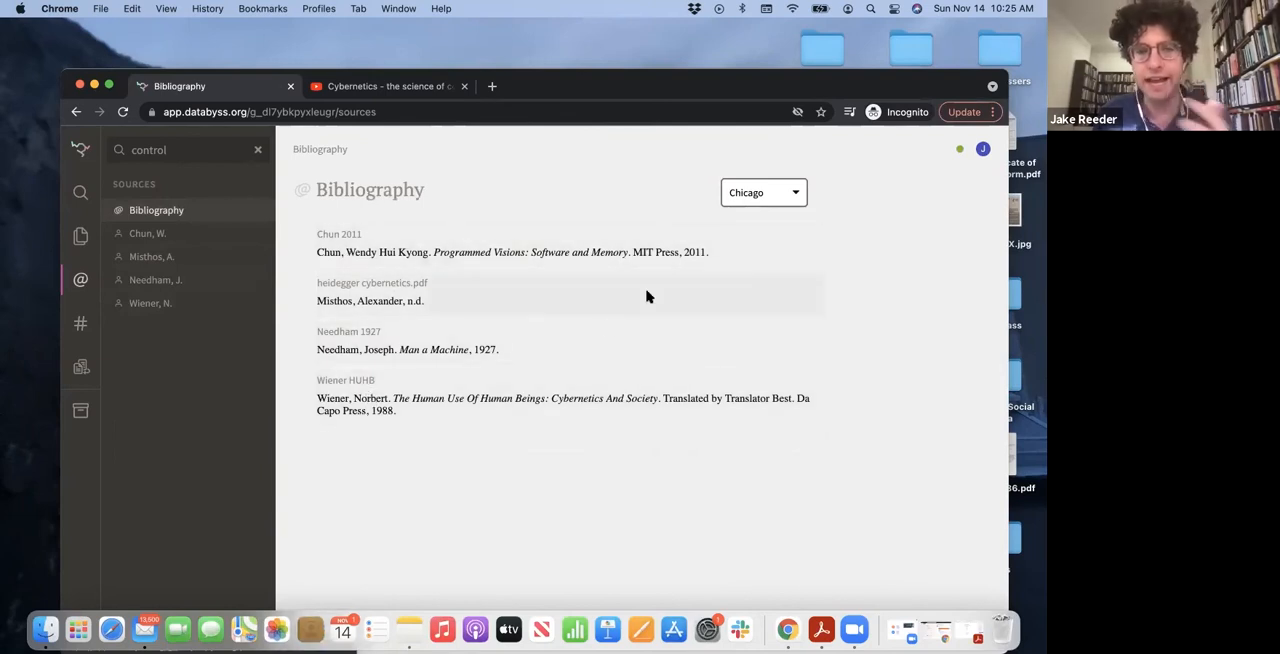
left_click(793, 196)
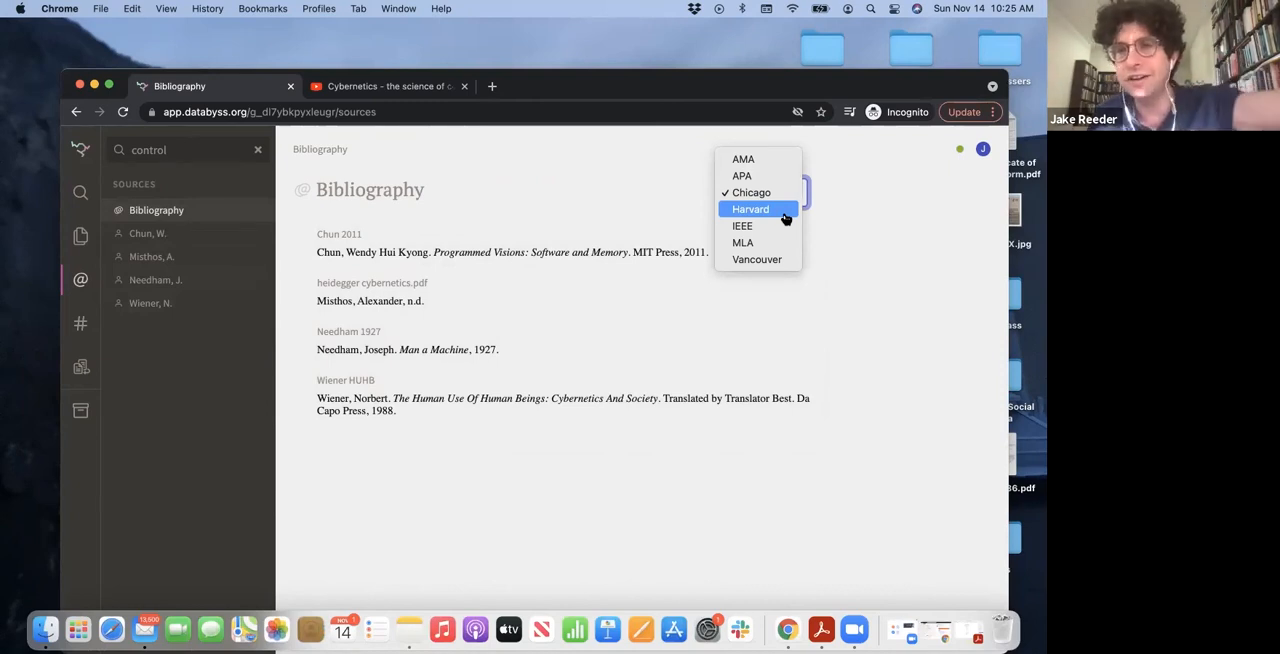
left_click(786, 218)
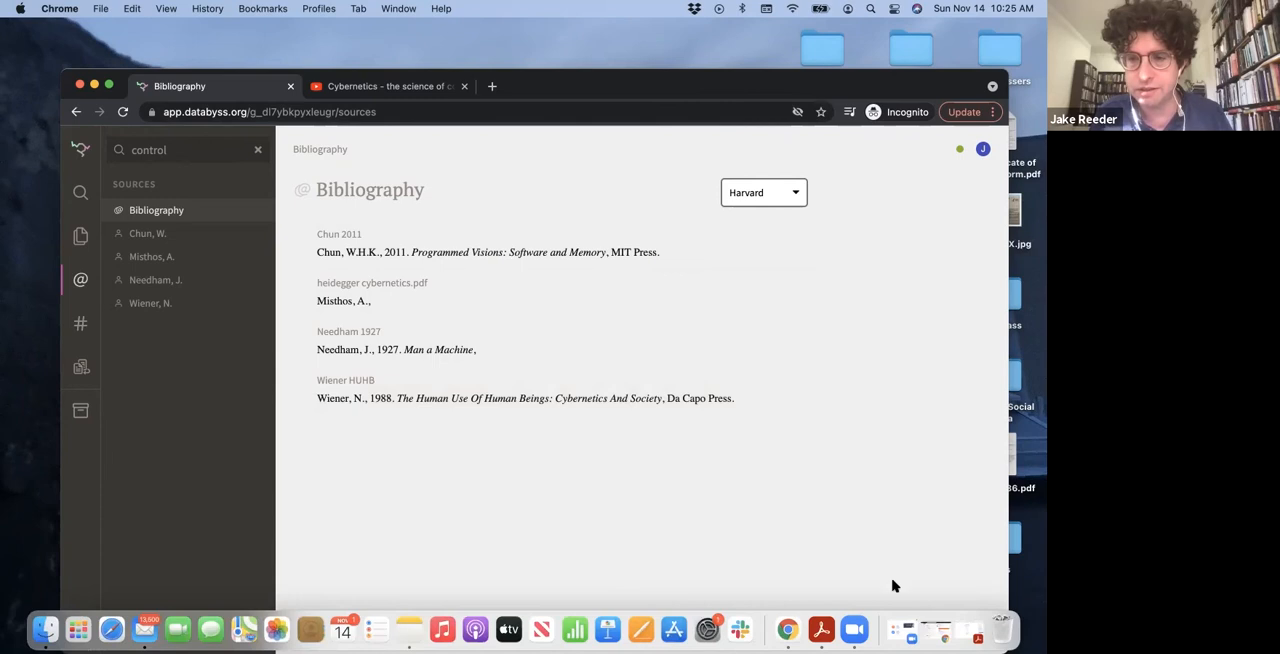
Switch to the other browser window, view the Ethics 200 2021 page from its beginning and list all pages in that account
left_click(926, 630)
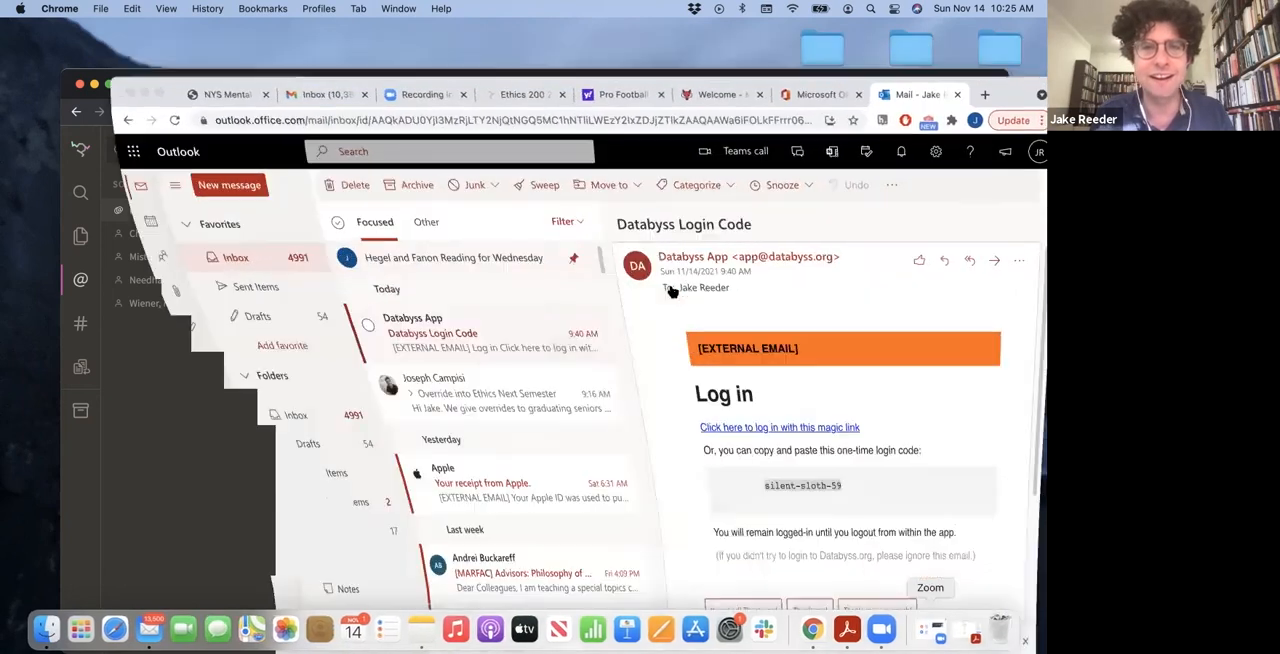
left_click(524, 106)
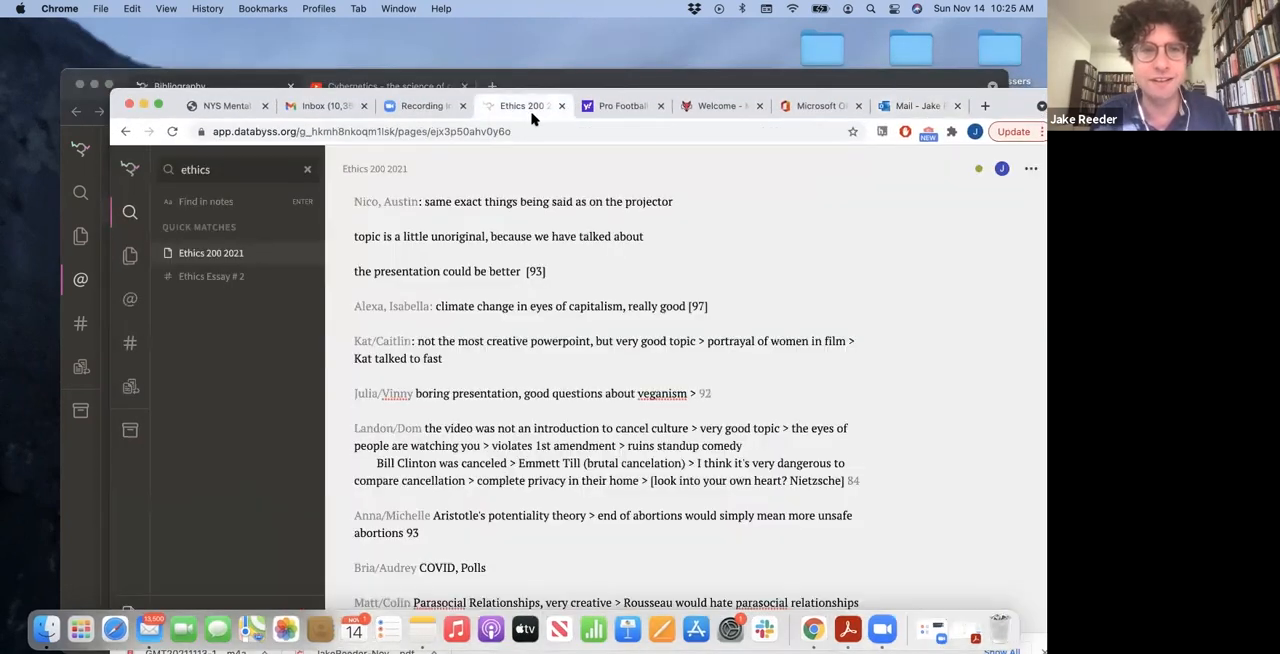
scroll(452, 251, "up", 15)
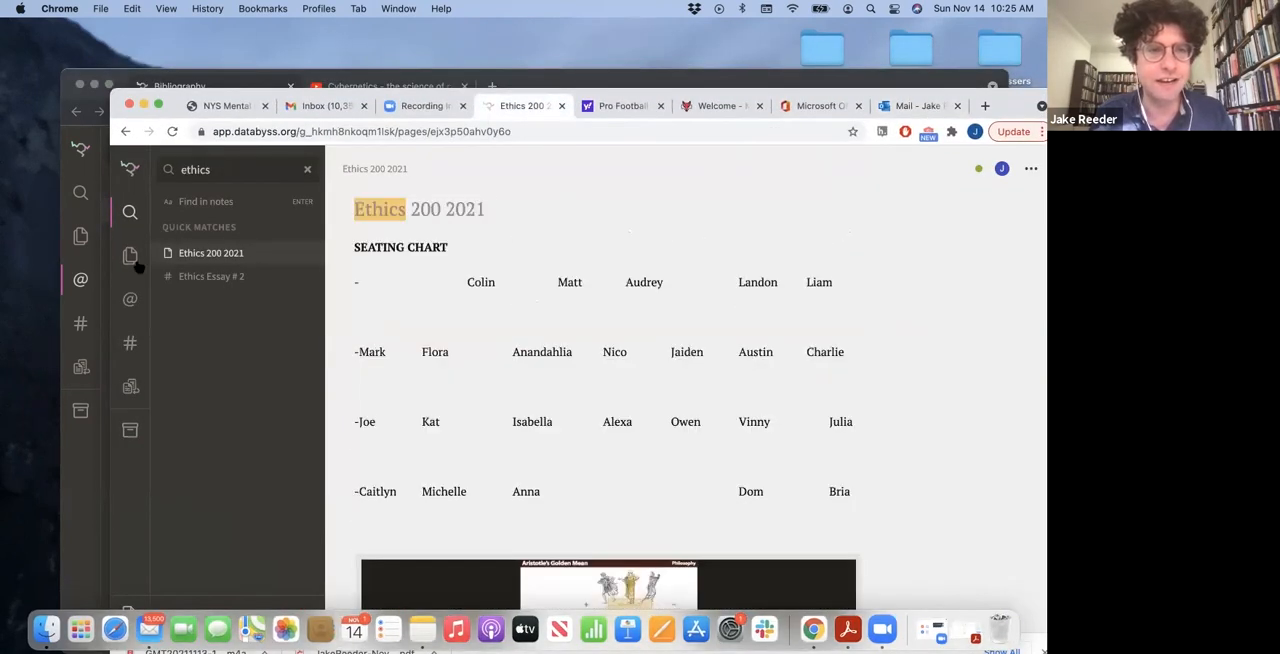
left_click(131, 258)
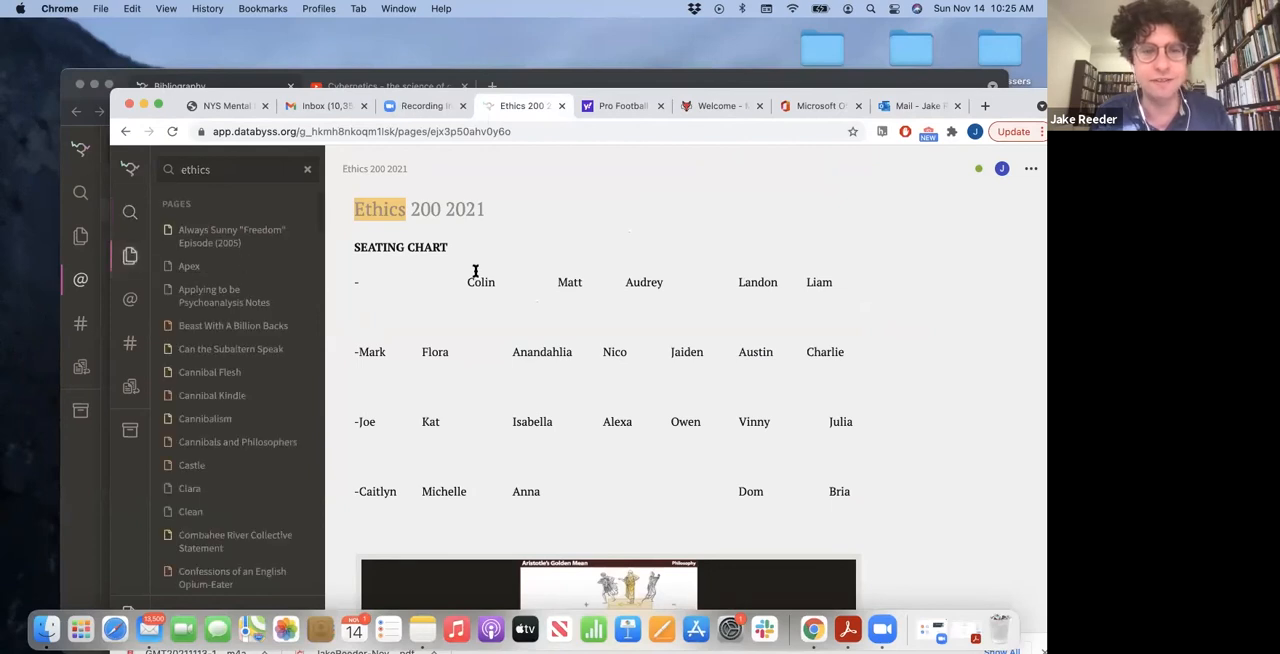
Examine the seating chart on the Ethics 200 2021 page and look through the account's full list of pages
scroll(475, 271, "down", 2)
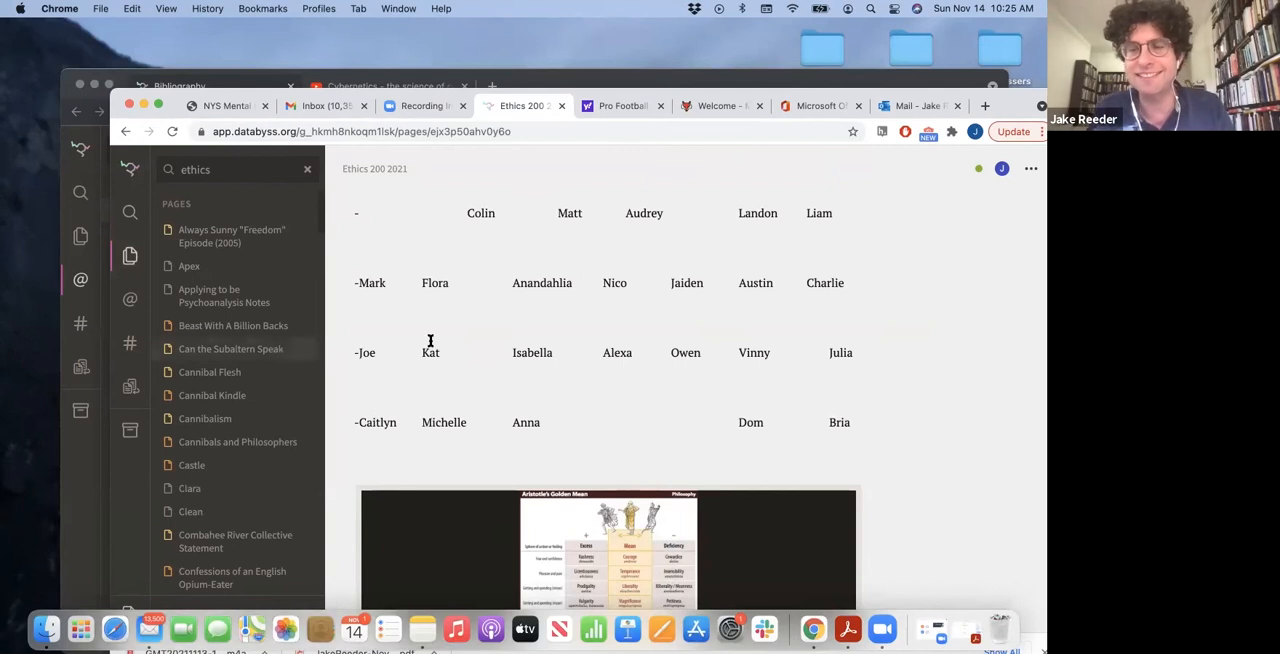
scroll(521, 324, "down", 1)
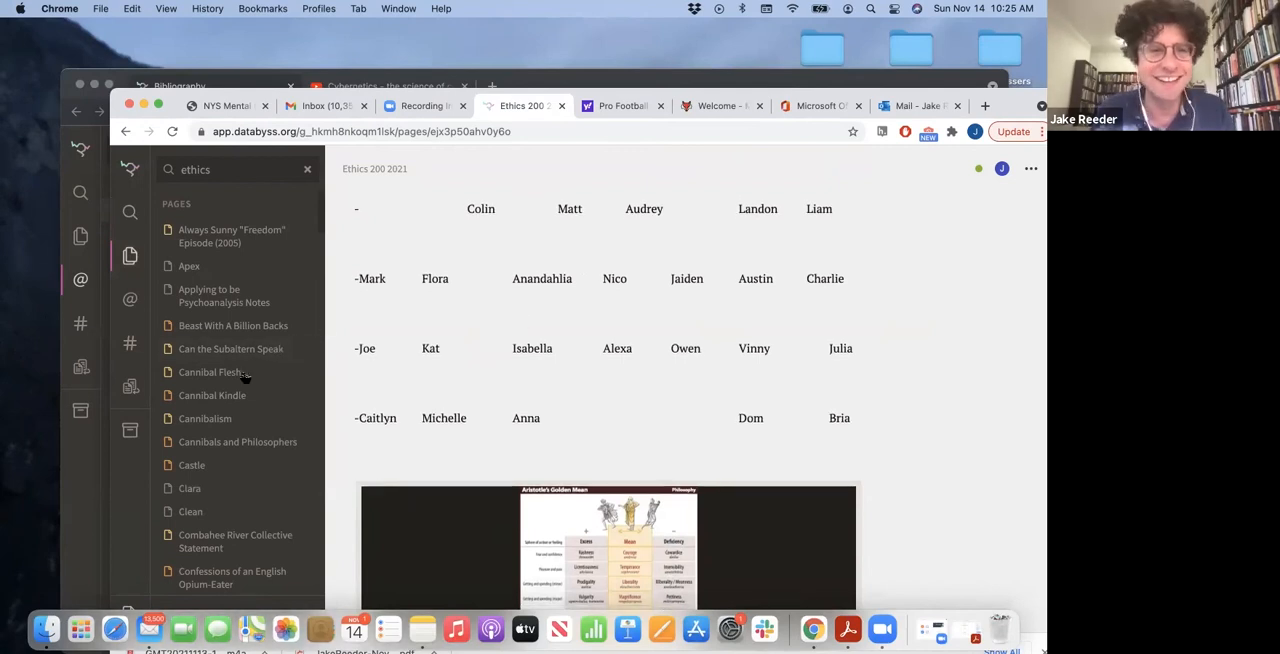
scroll(243, 377, "down", 15)
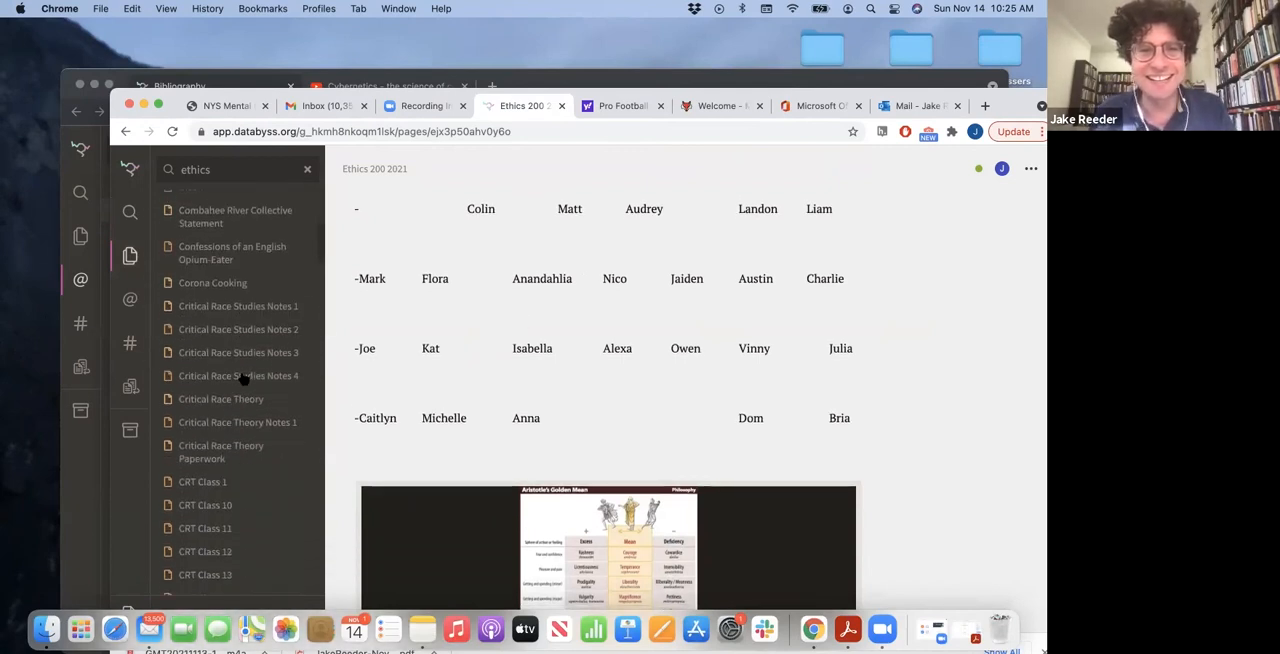
scroll(243, 377, "down", 15)
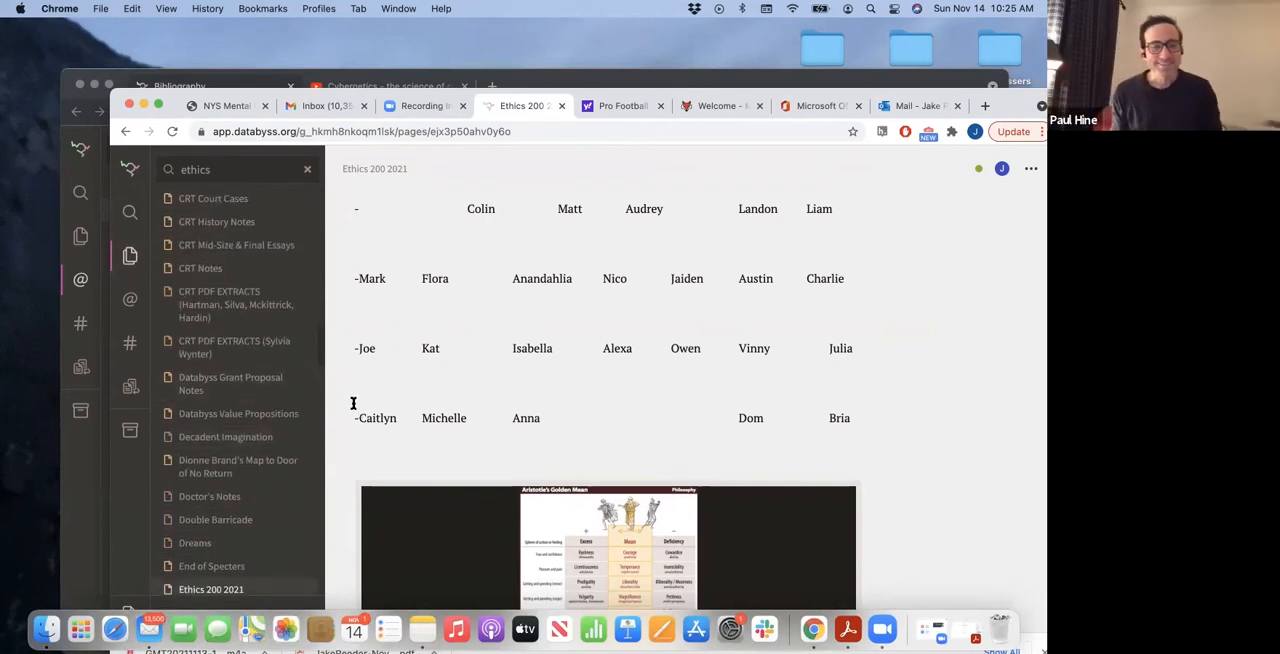
scroll(268, 373, "down", 1)
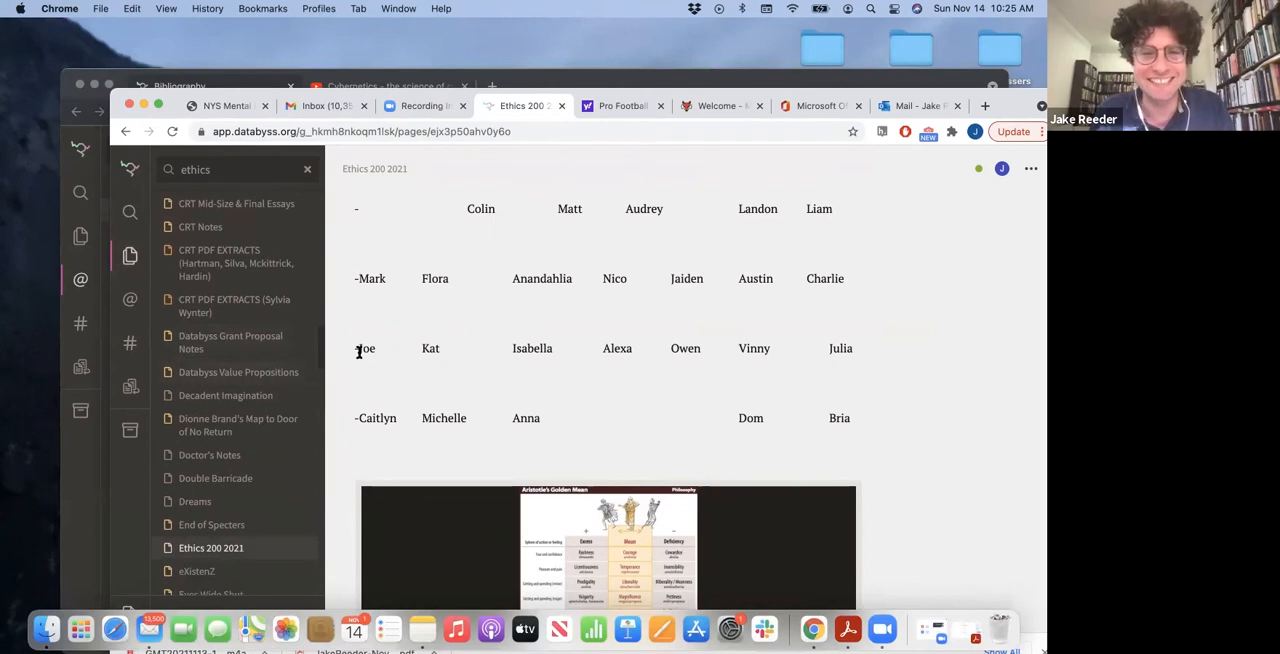
scroll(360, 350, "down", 1)
scroll(299, 346, "down", 2)
scroll(284, 328, "down", 20)
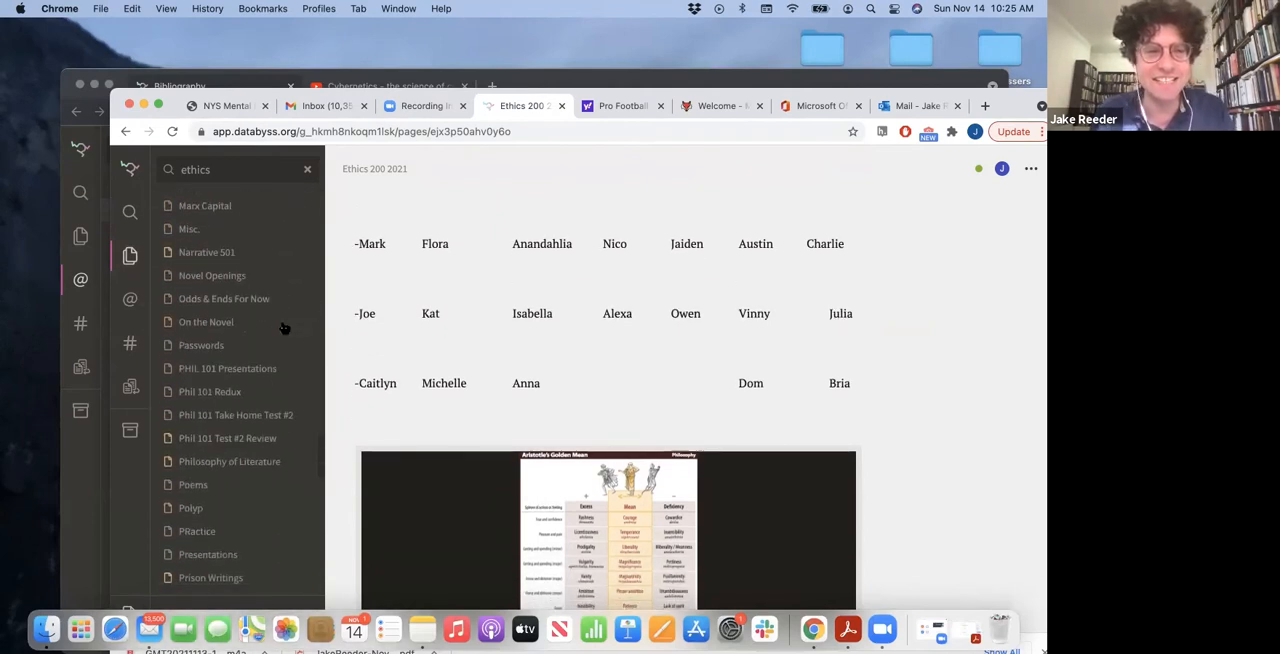
scroll(284, 328, "up", 20)
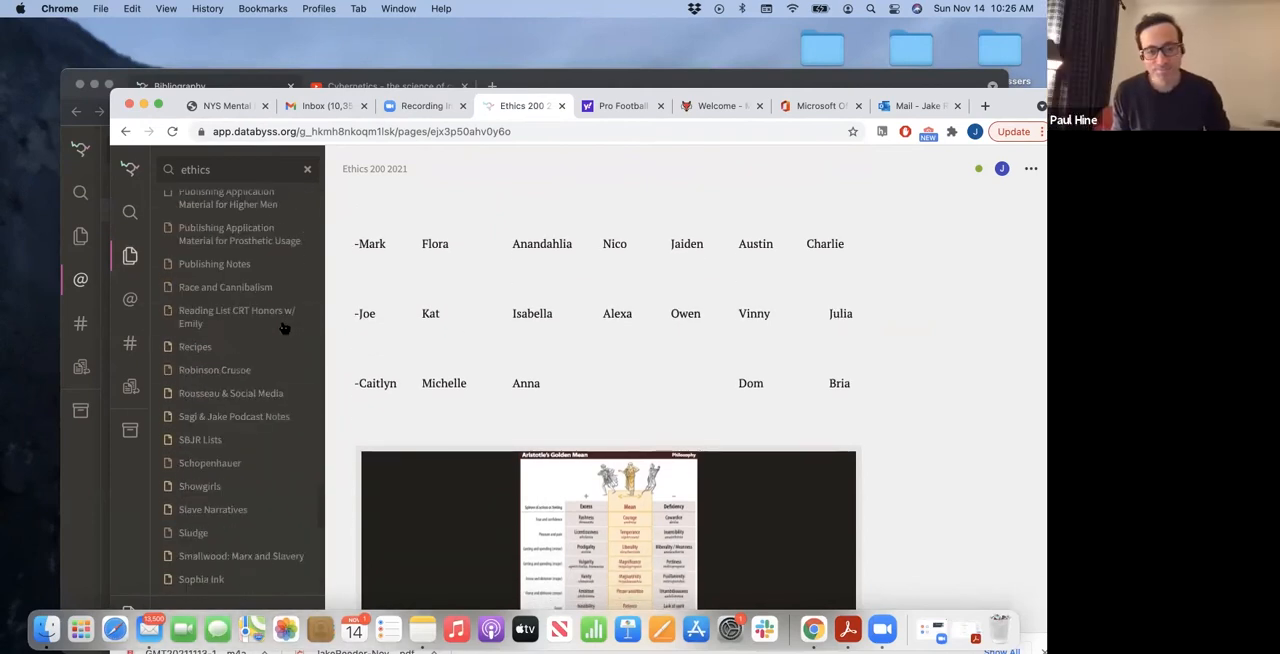
scroll(280, 274, "down", 10)
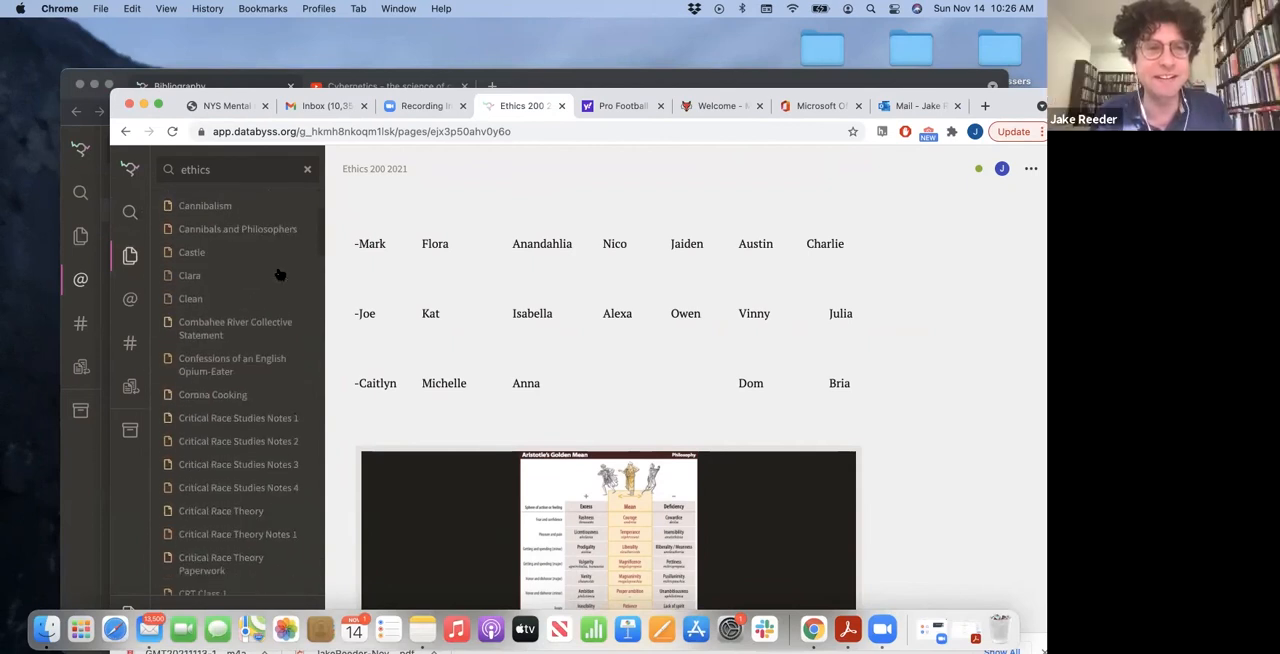
Browse the account's sources by author and open the entry for Heidegger, Martin
left_click(130, 302)
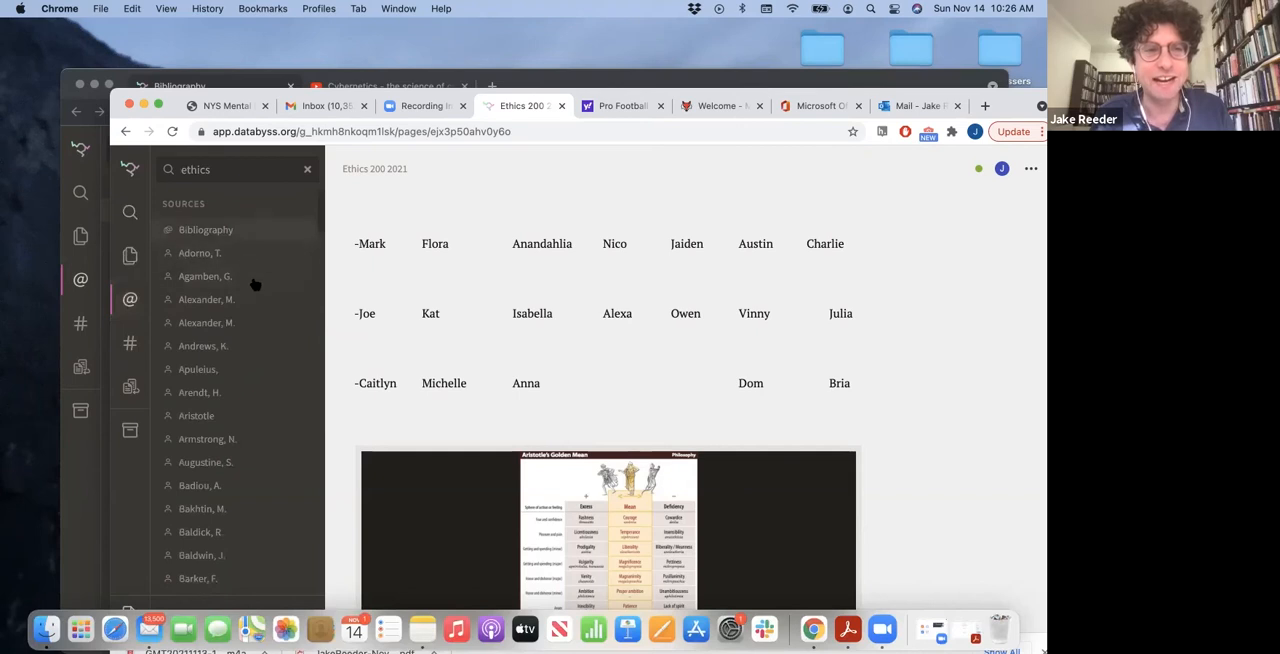
scroll(252, 282, "down", 5)
scroll(255, 285, "down", 20)
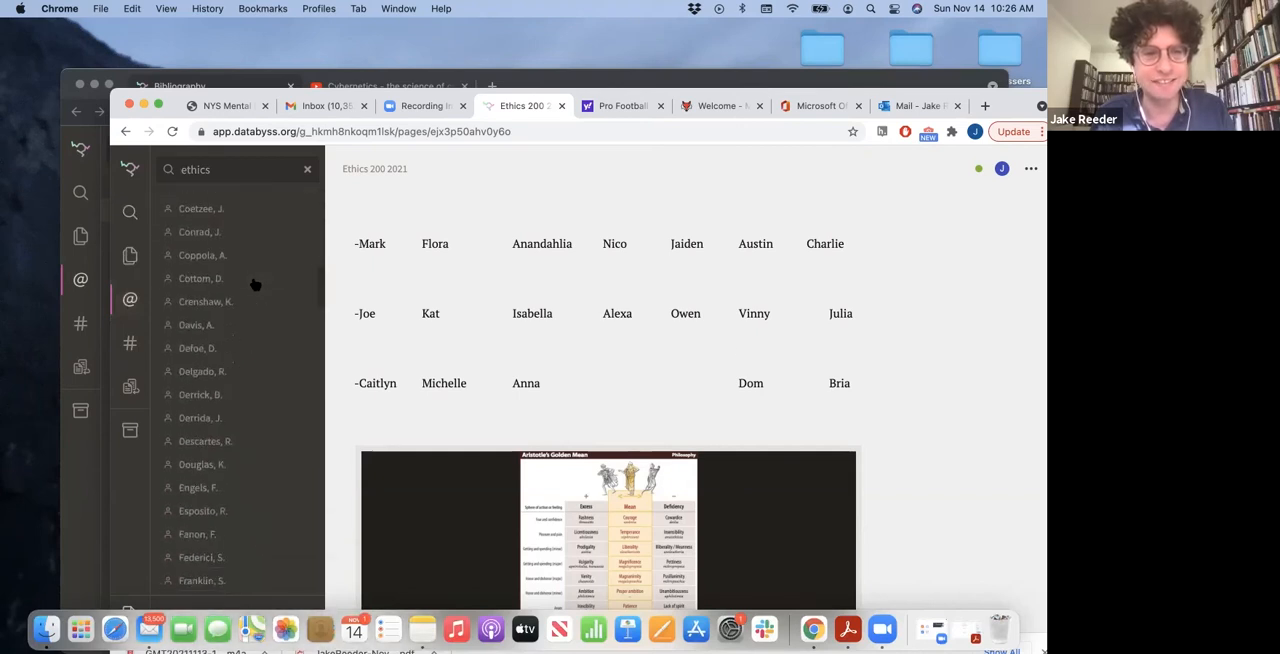
scroll(252, 285, "down", 4)
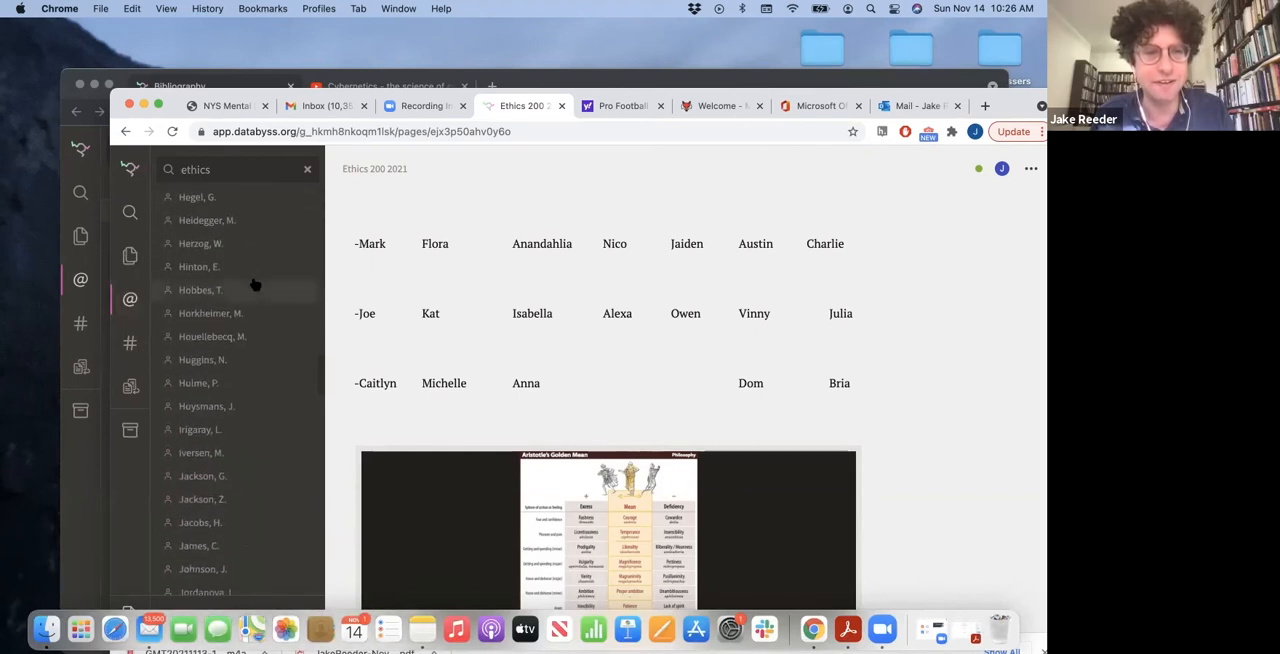
left_click(230, 313)
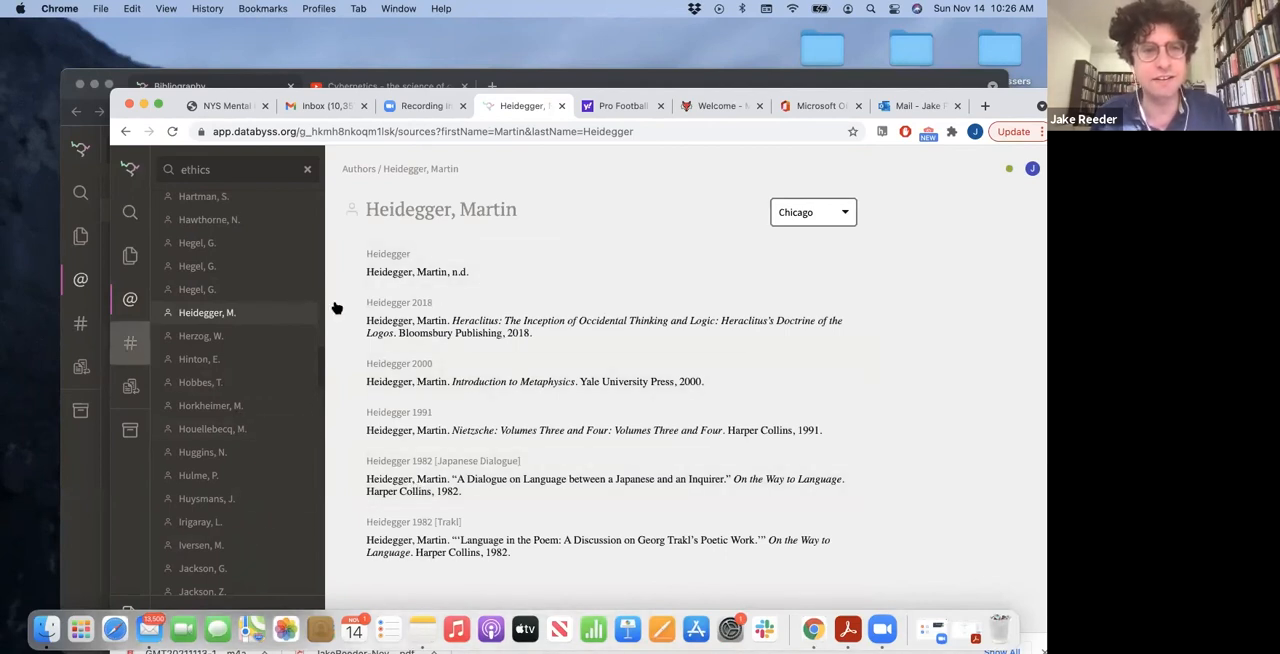
Browse the account's alphabetical list of topics from its beginning to the entries under G
scroll(268, 281, "down", 8)
scroll(268, 281, "down", 15)
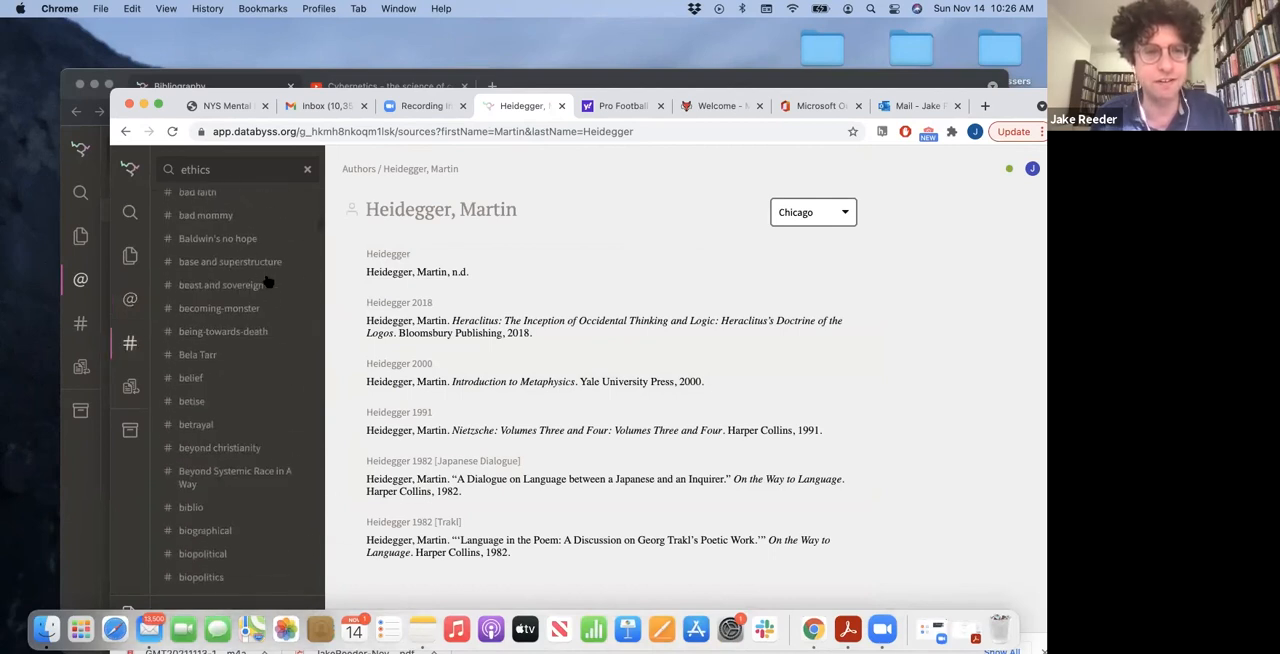
scroll(268, 281, "down", 10)
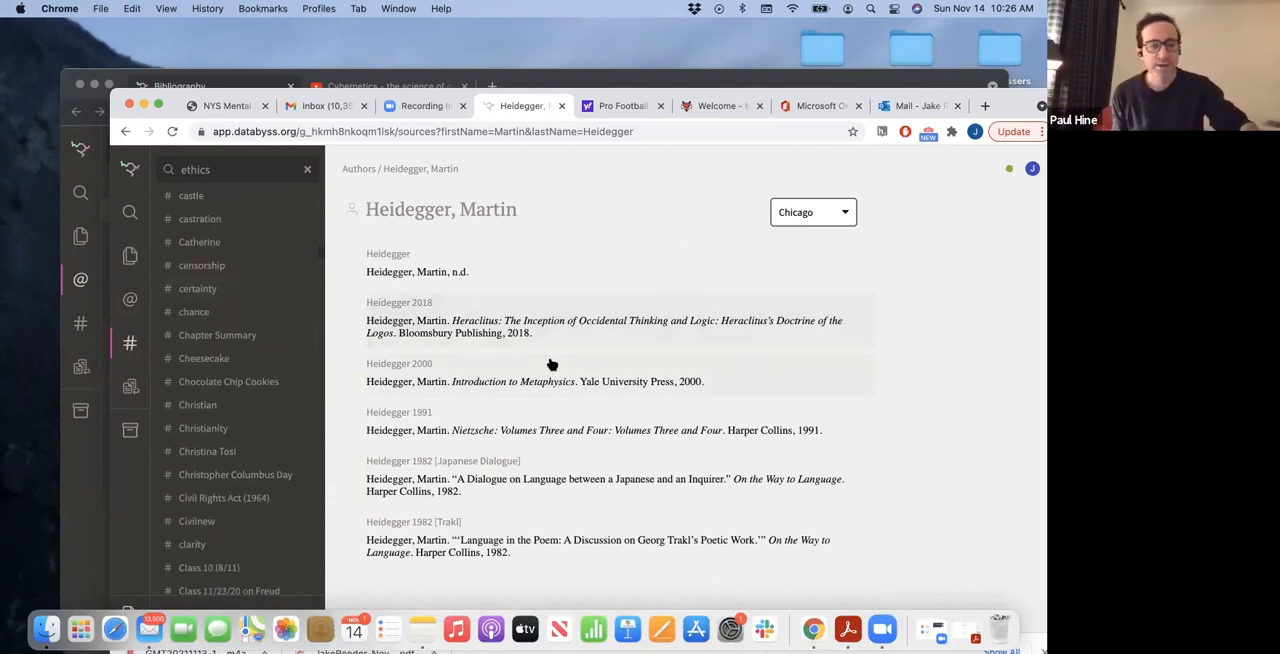
scroll(272, 408, "down", 10)
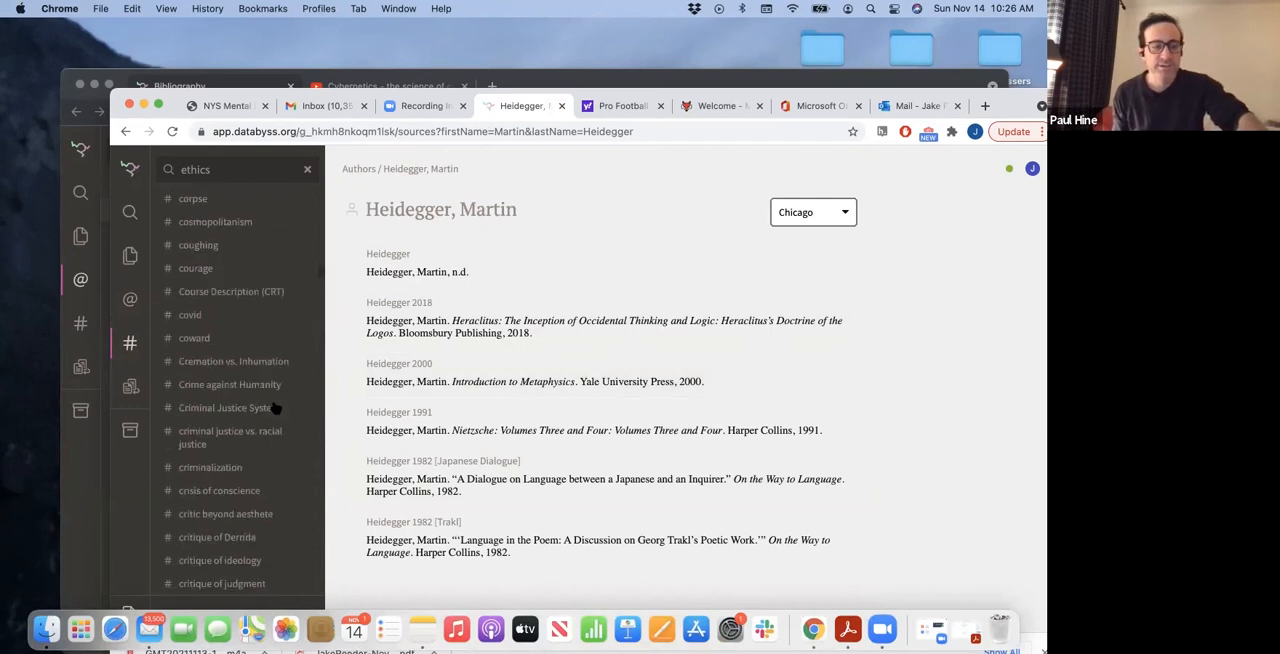
scroll(275, 408, "down", 15)
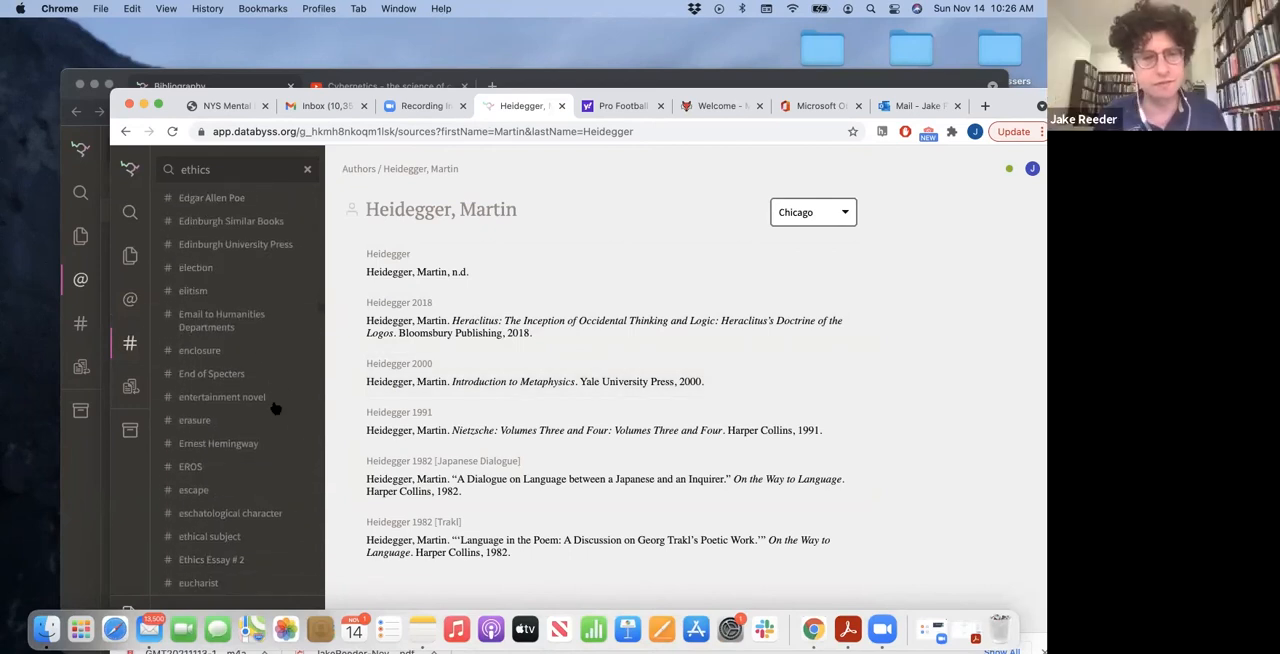
scroll(273, 408, "down", 5)
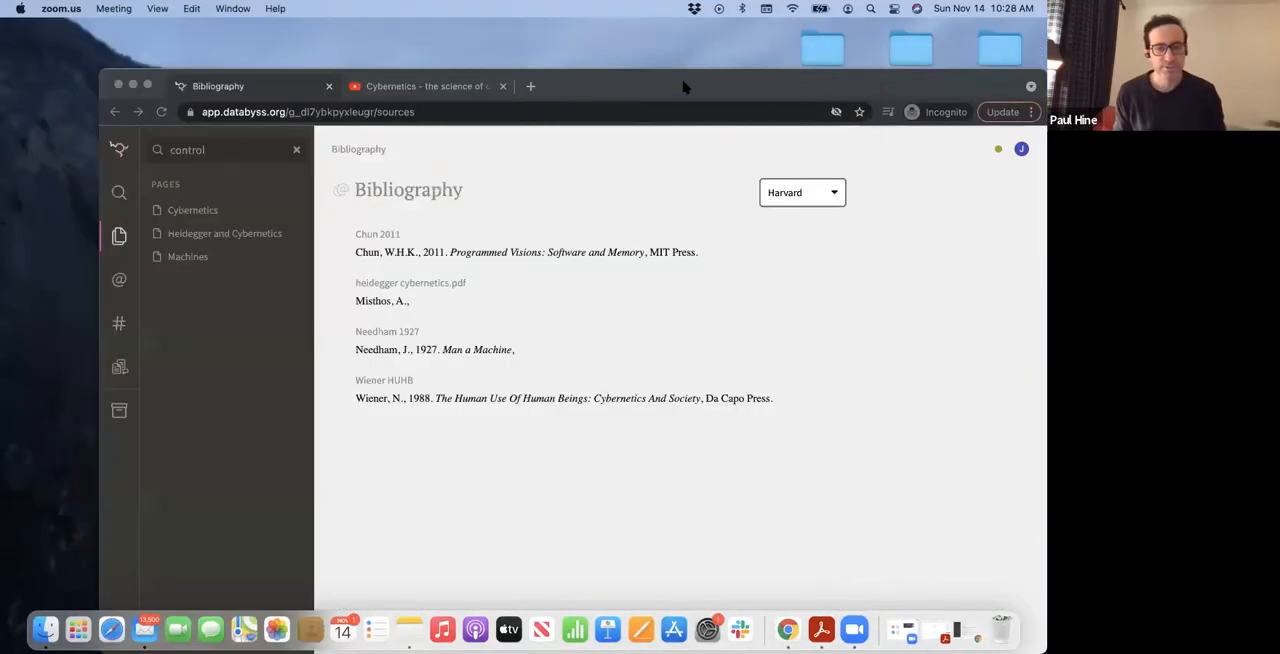
Switch to the incognito window with the Harvard bibliography and list that account's pages
left_click(698, 83)
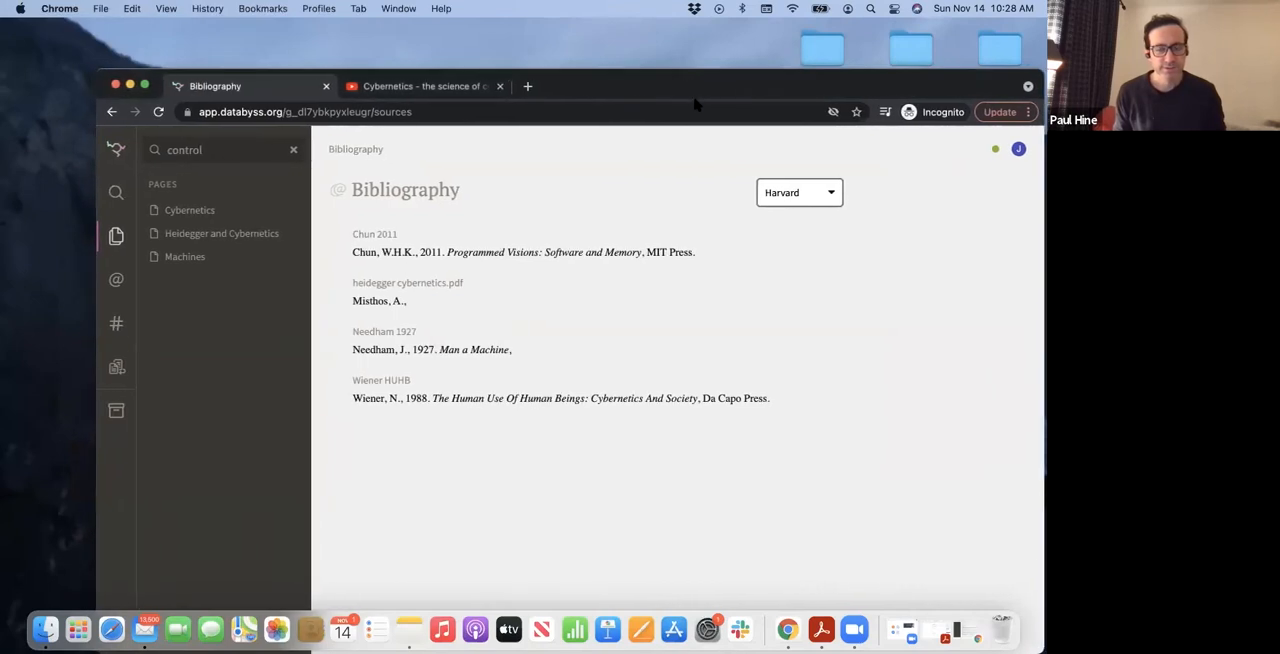
left_click(120, 281)
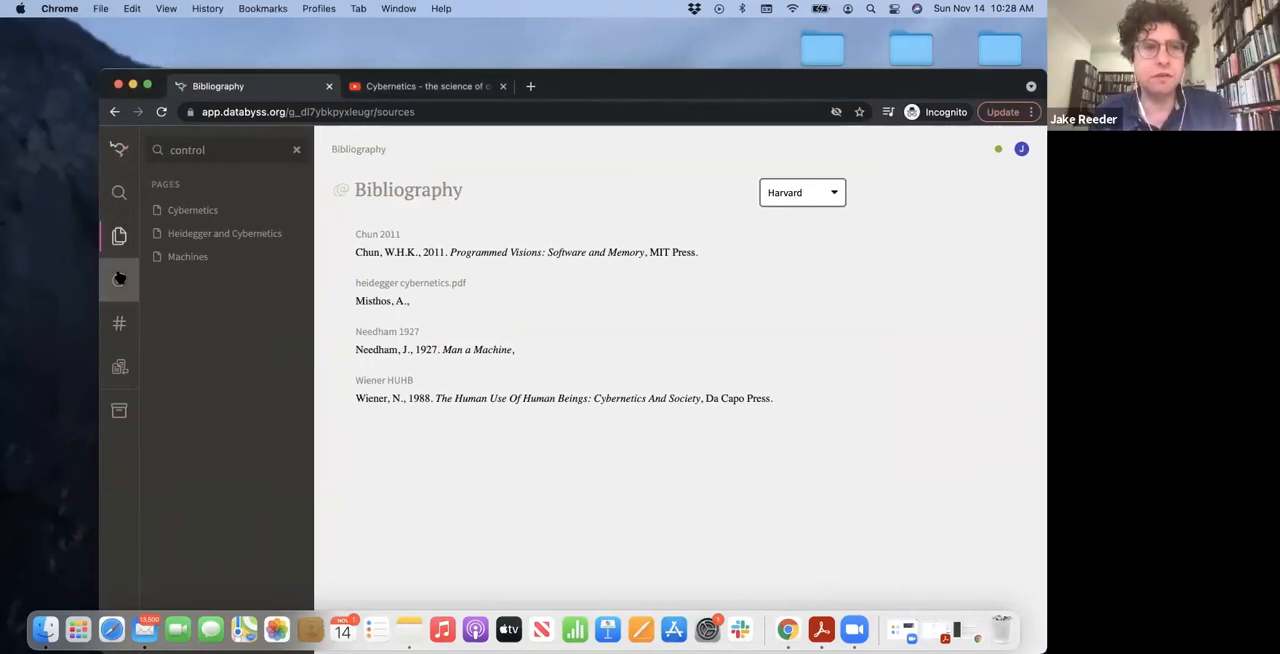
left_click(117, 242)
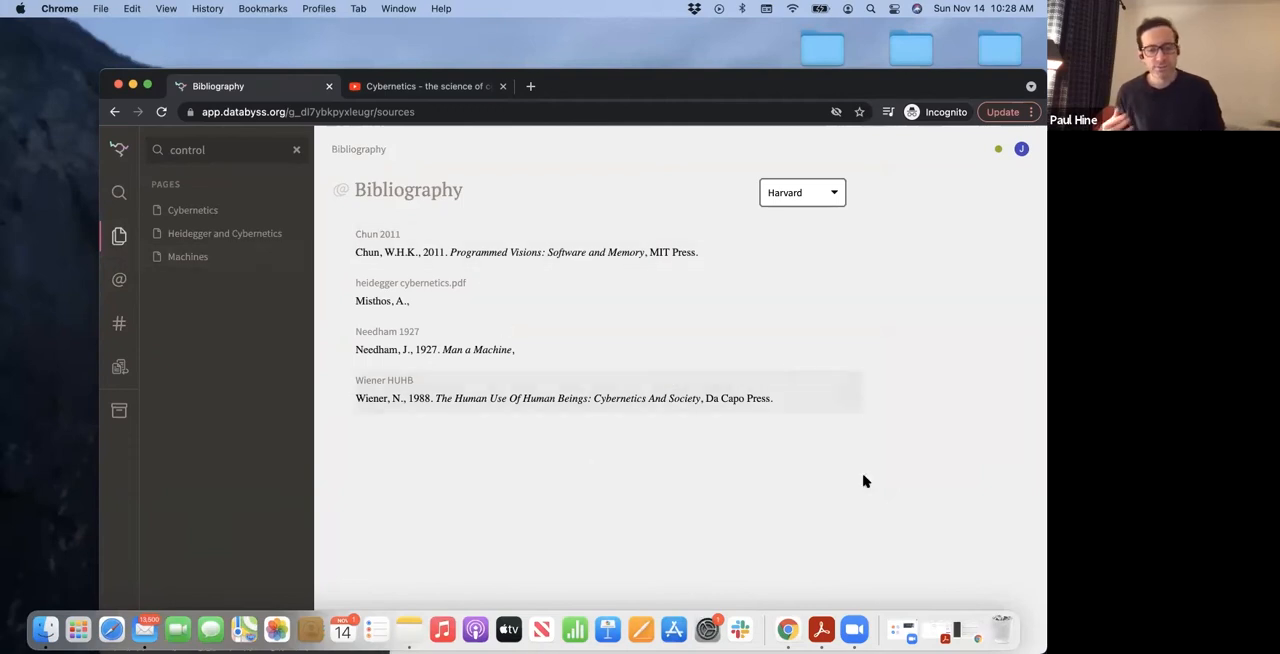
Switch back to the established account's window, clear the ethics search and look through its list of pages
left_click(965, 627)
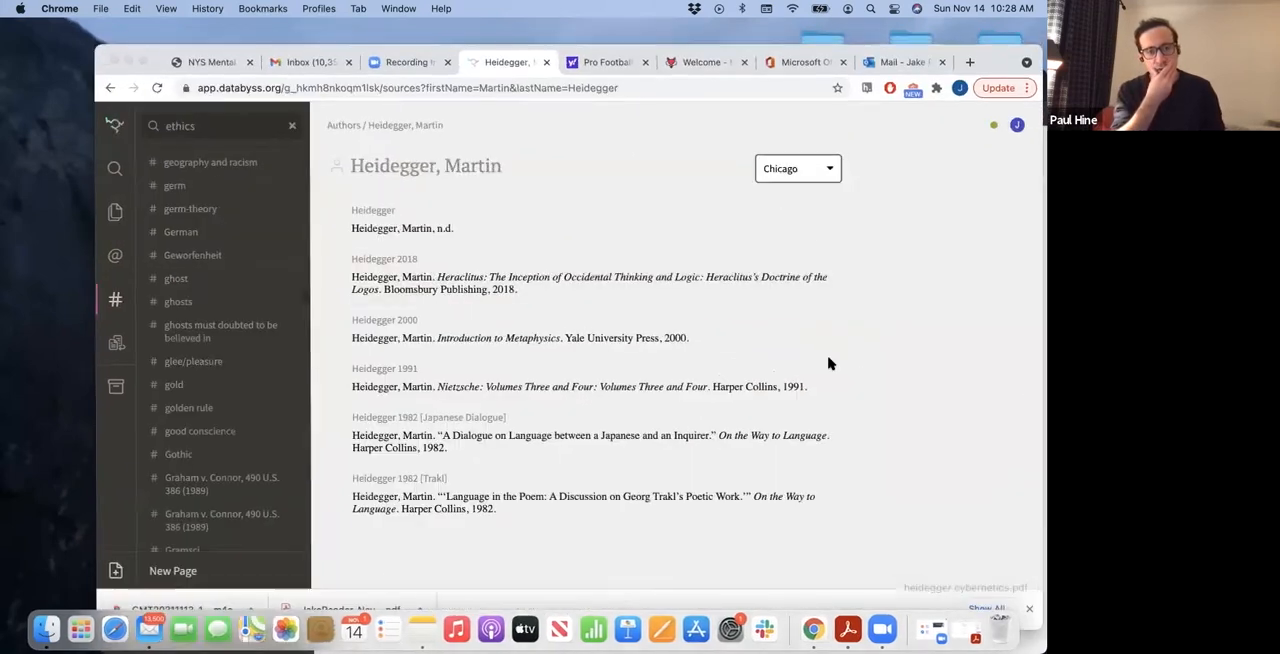
left_click(114, 214)
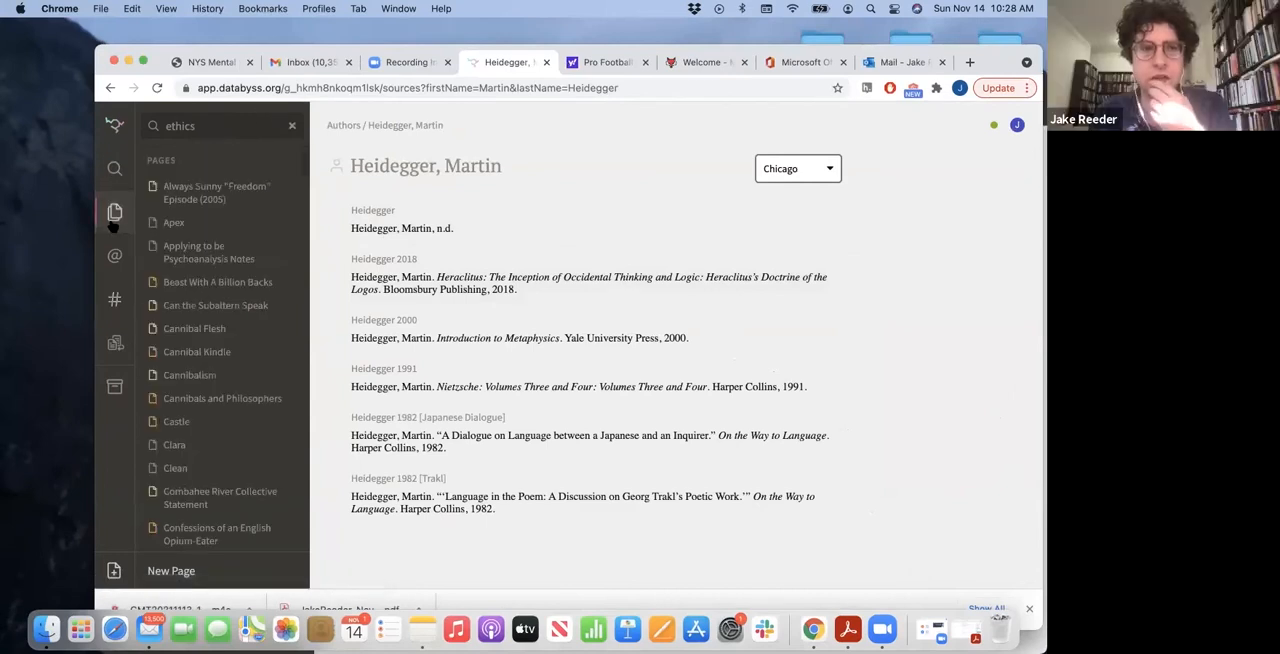
left_click(292, 128)
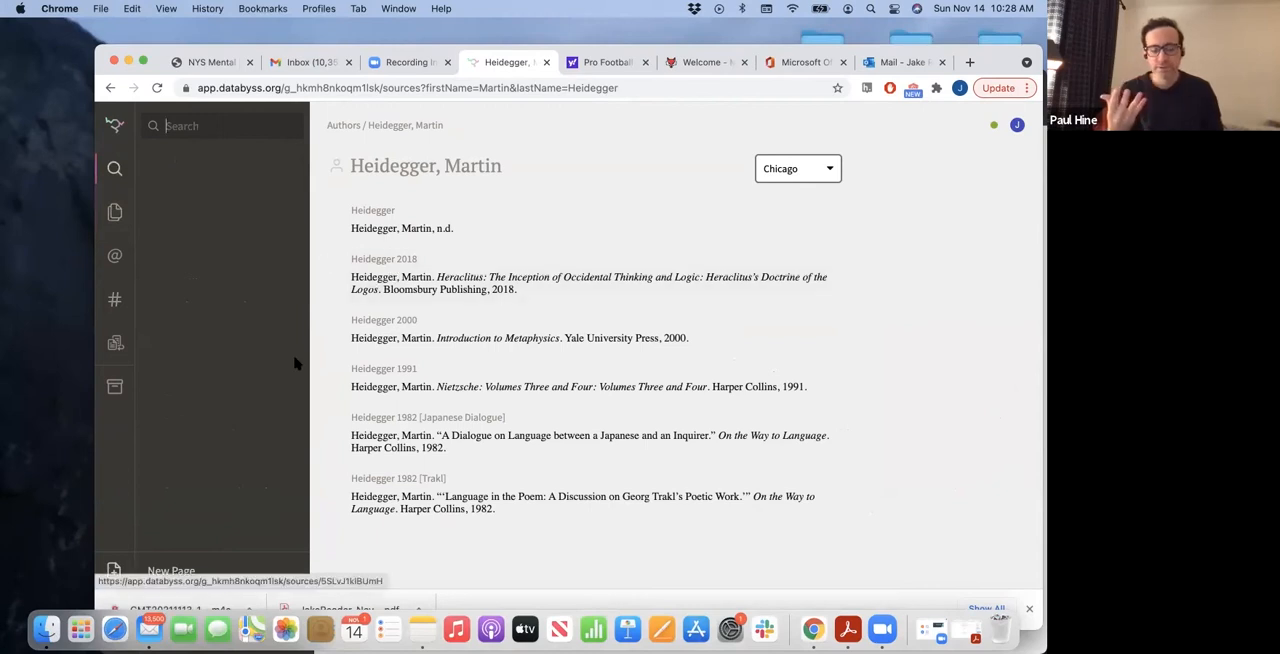
left_click(124, 215)
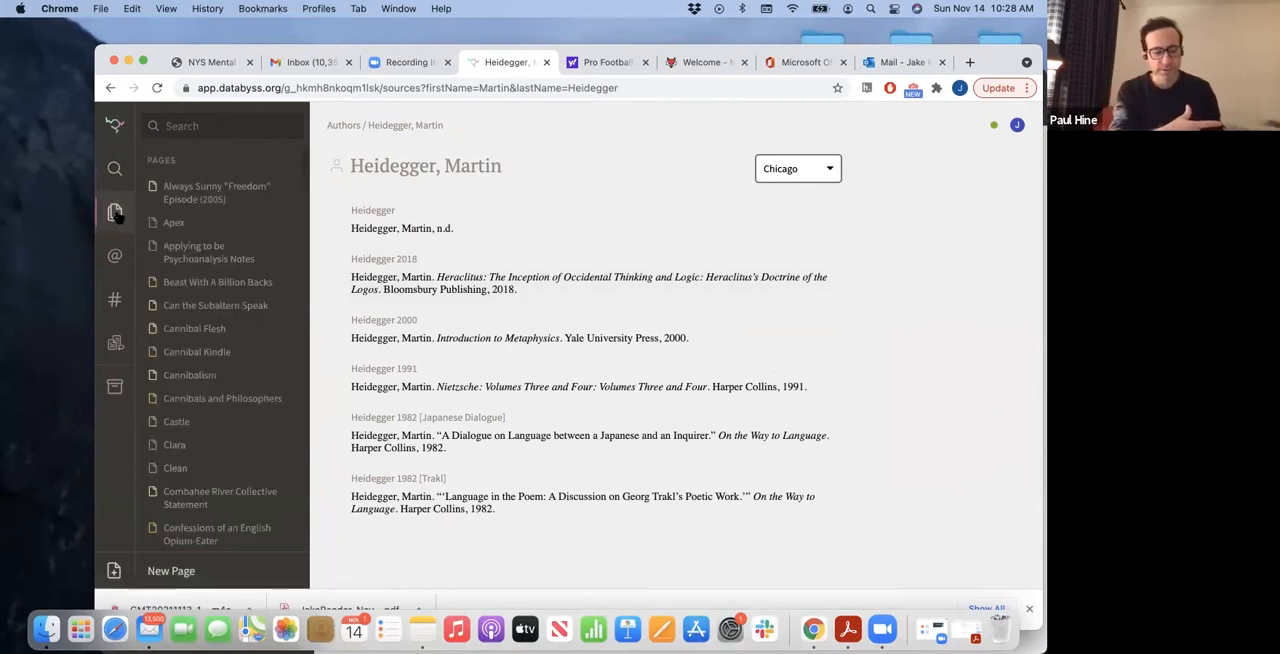
scroll(206, 200, "down", 3)
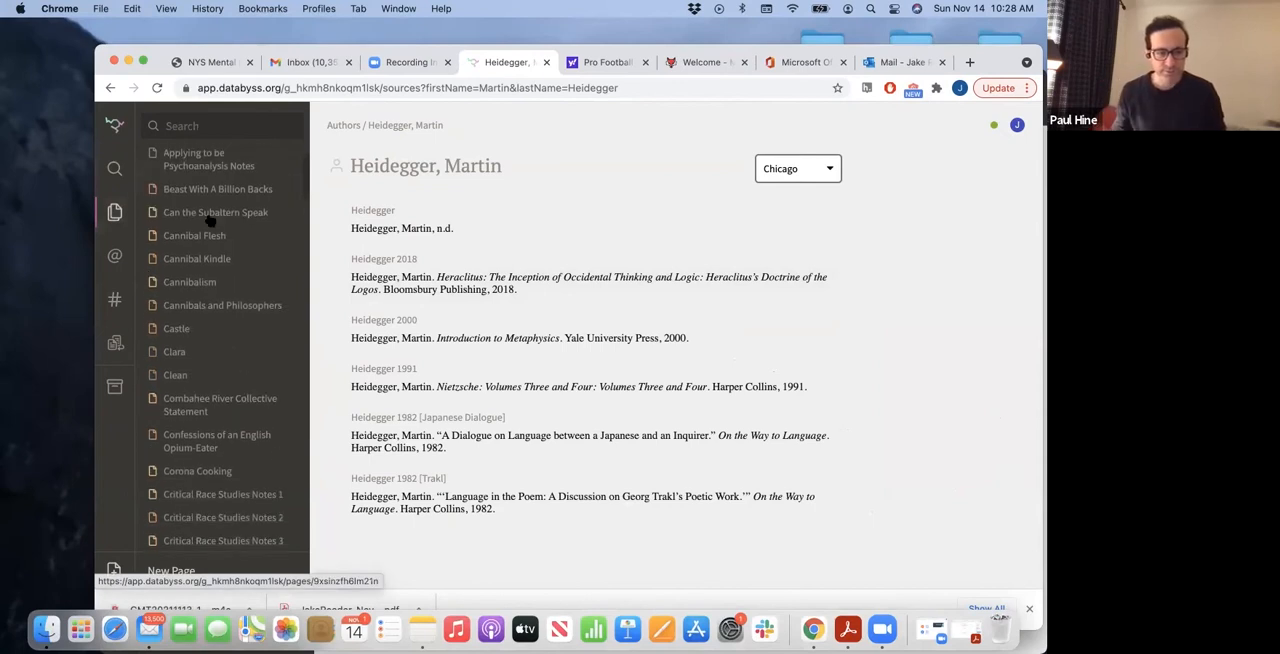
scroll(210, 220, "up", 1)
scroll(210, 220, "up", 1)
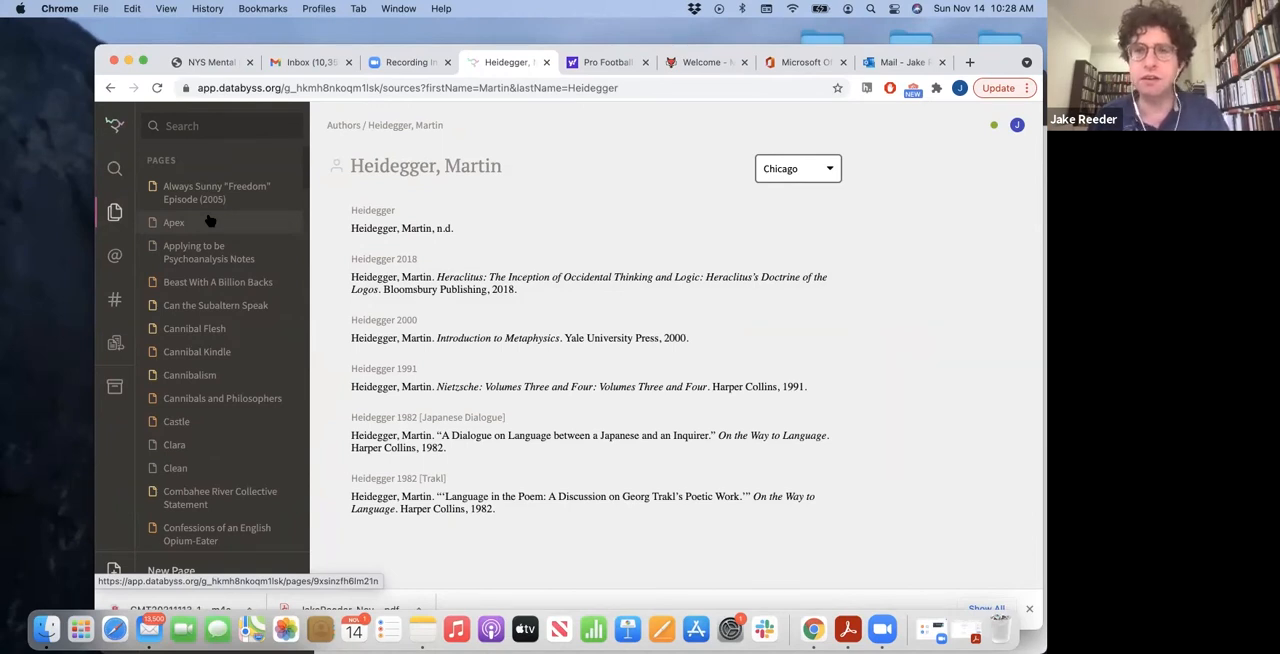
Search the account for "ethics" and open the matching topic Ethics Essay # 2
left_click(199, 127)
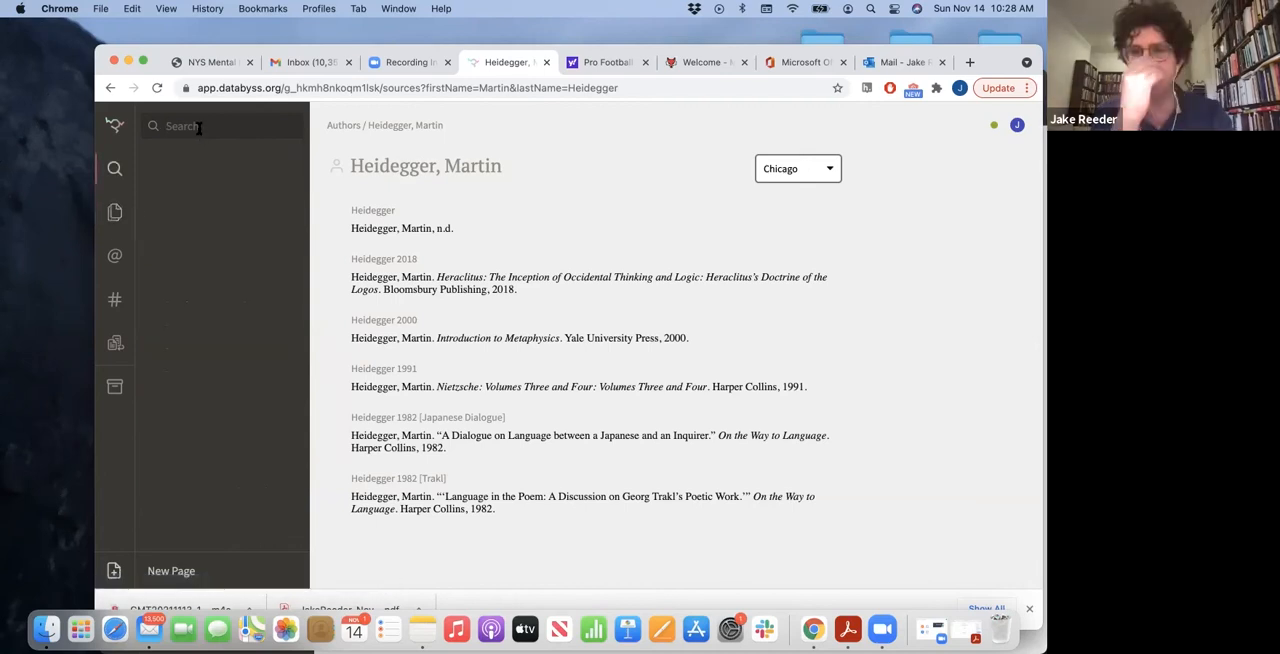
type("ethics")
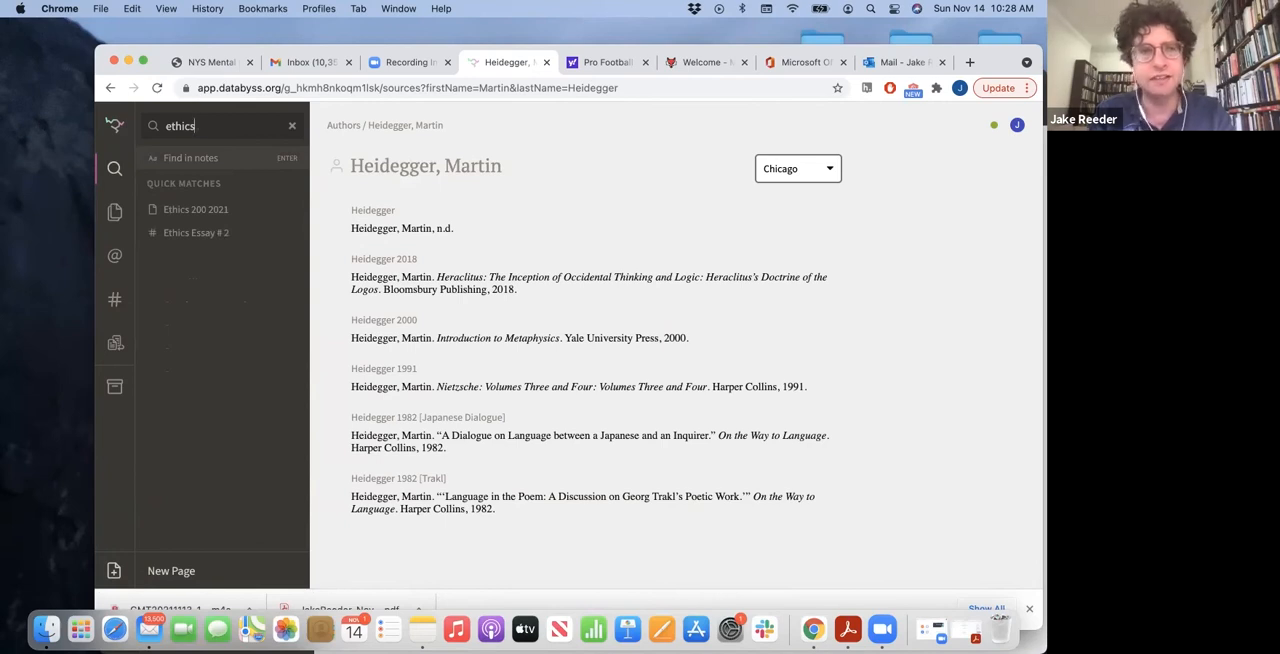
left_click(203, 235)
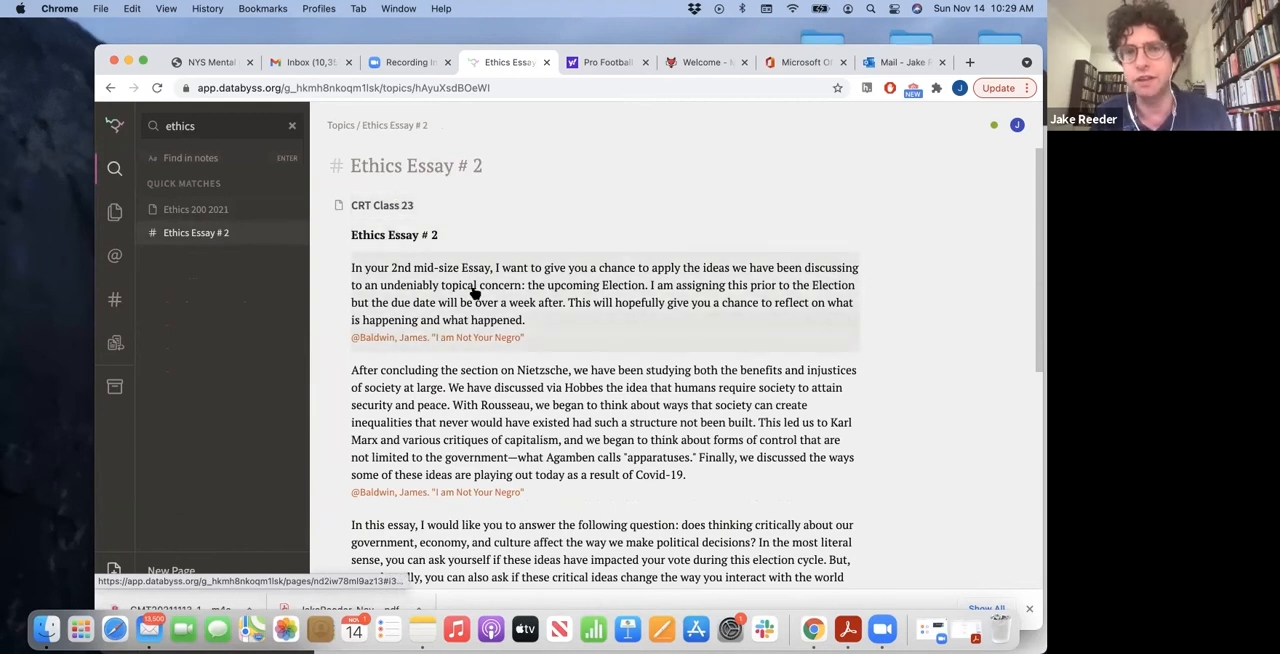
Open the Ethics 200 2021 page from the search matches and view it back to its title
left_click(240, 215)
scroll(497, 306, "up", 5)
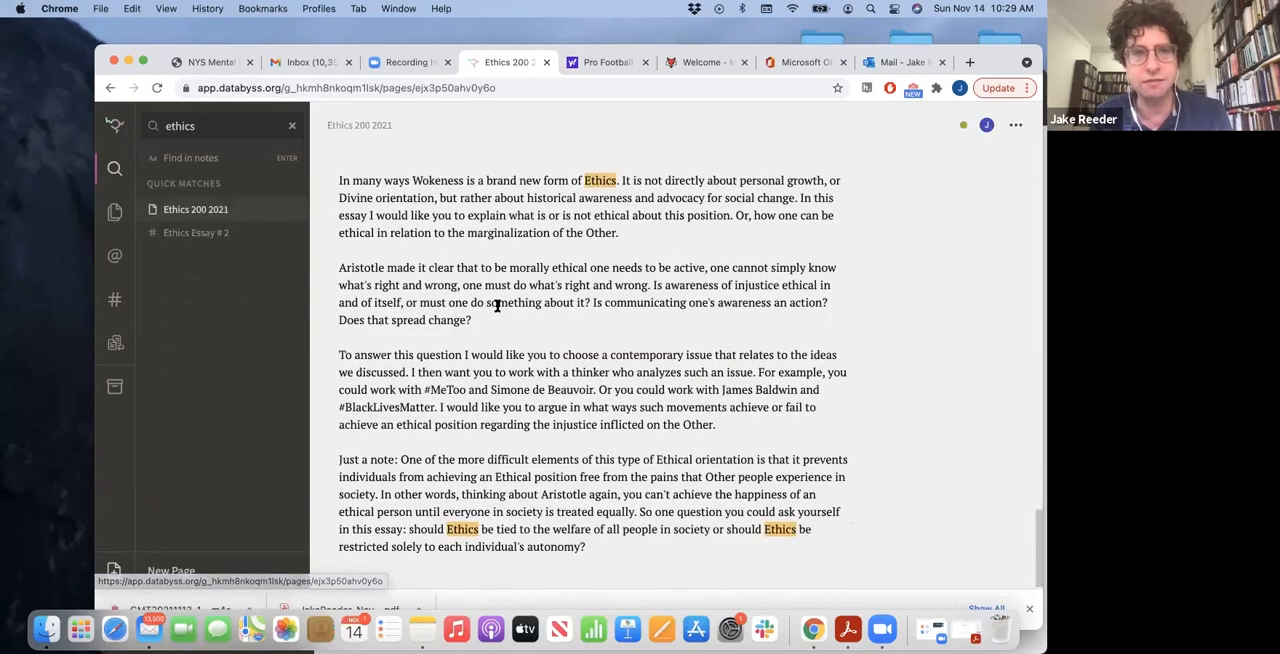
scroll(497, 306, "up", 10)
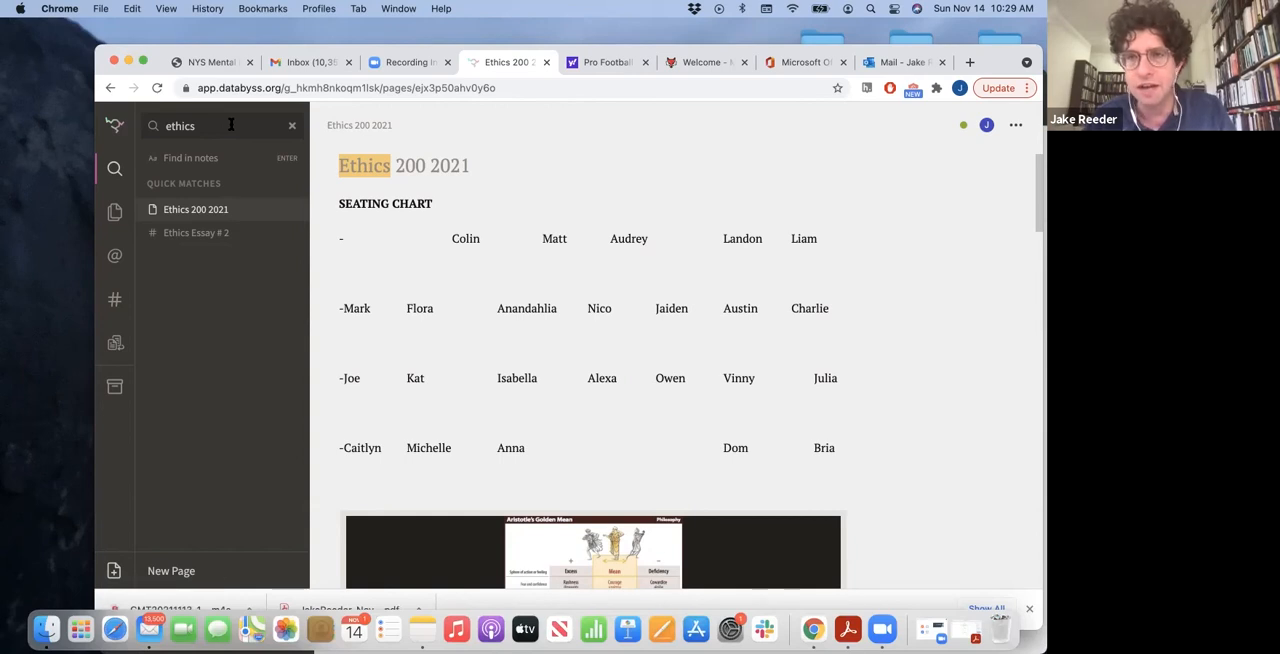
Replace the search term with "cybernetics" to find matches in the established account
key("BackSpace")
key("BackSpace")
key("BackSpace")
key("BackSpace")
key("BackSpace")
key("BackSpace")
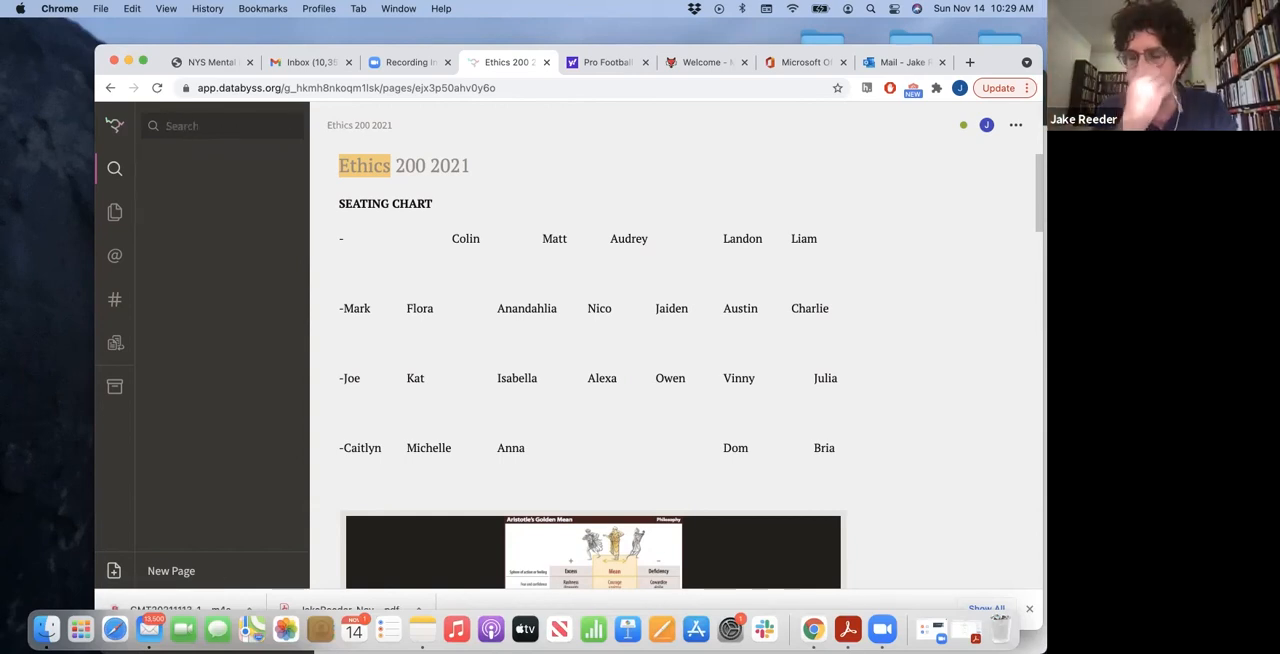
type("cybernetics")
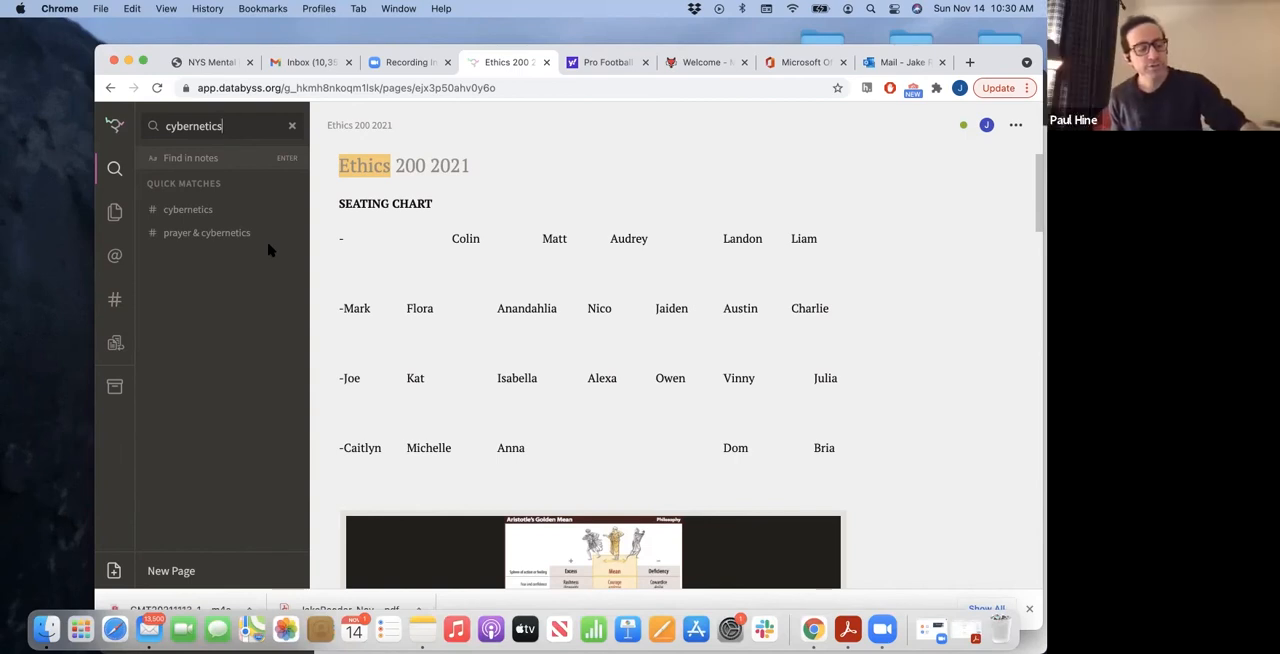
Clear the search, look through the list of pages and skim the notes on the Ethics 200 2021 page
left_click(292, 128)
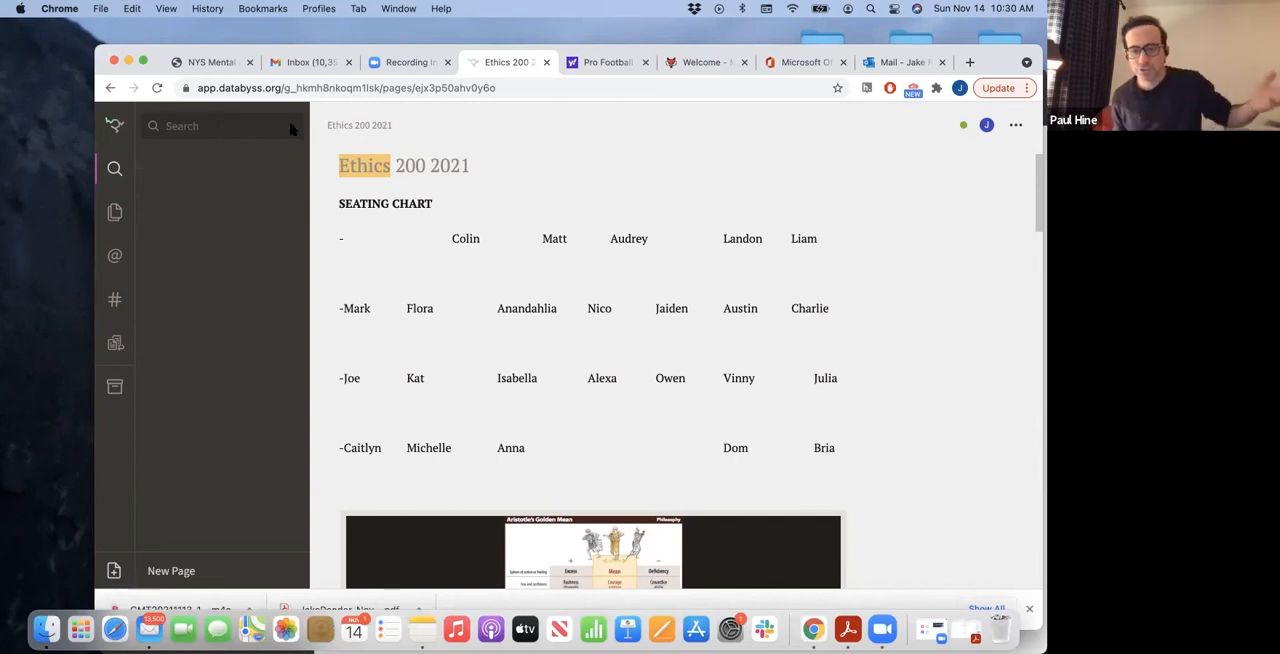
left_click(114, 213)
scroll(258, 246, "down", 5)
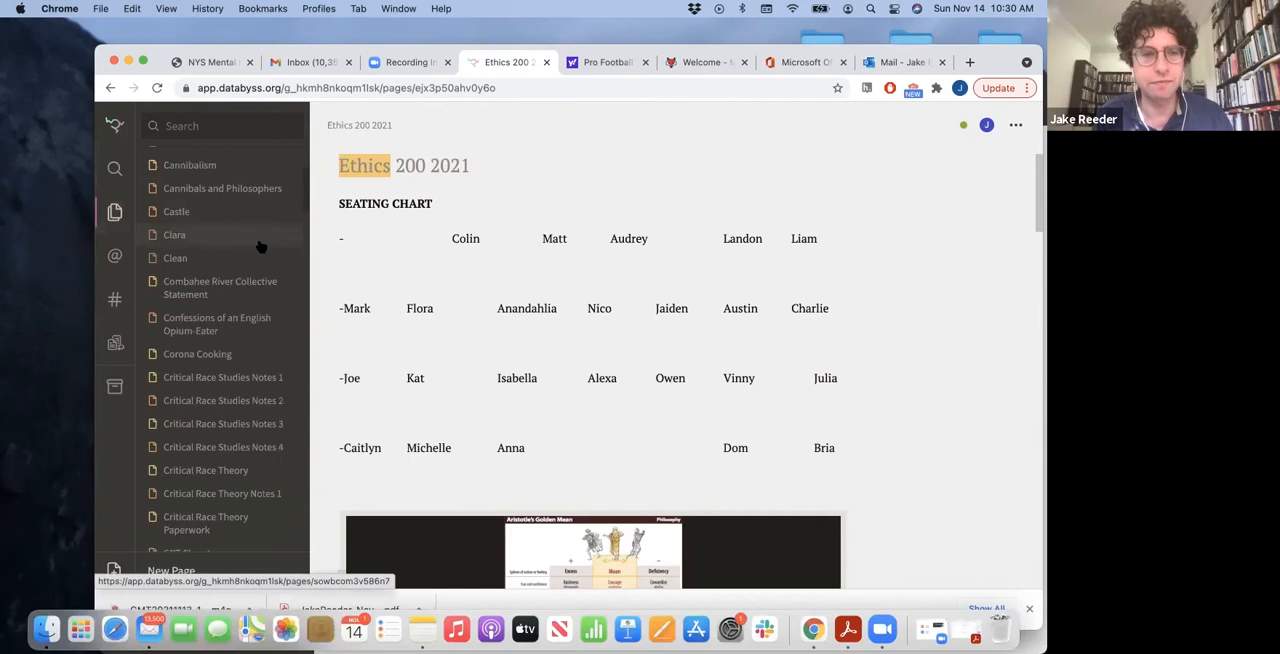
scroll(258, 246, "down", 2)
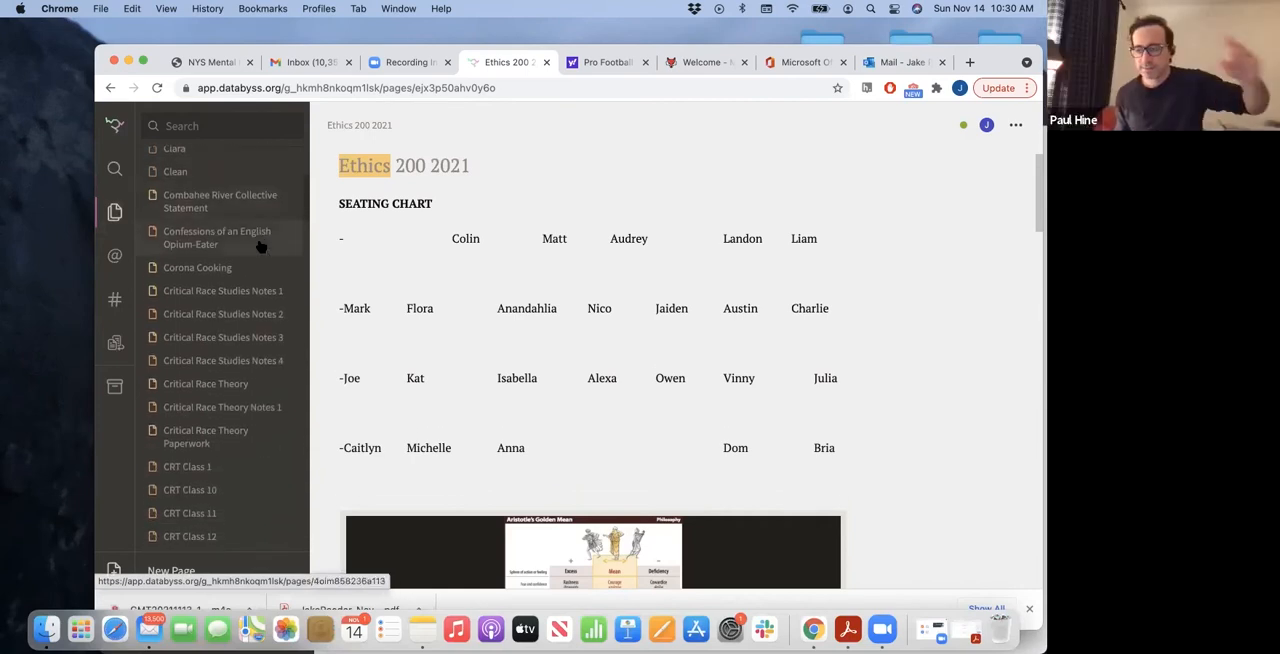
scroll(551, 320, "down", 8)
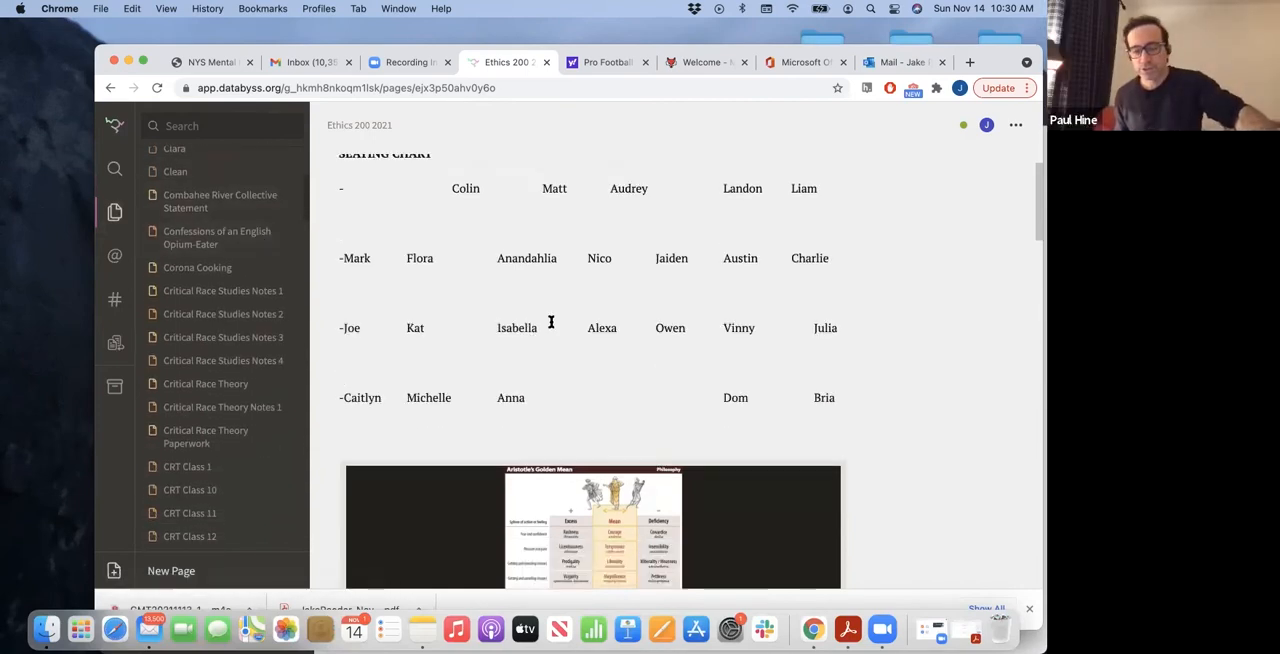
scroll(551, 321, "down", 5)
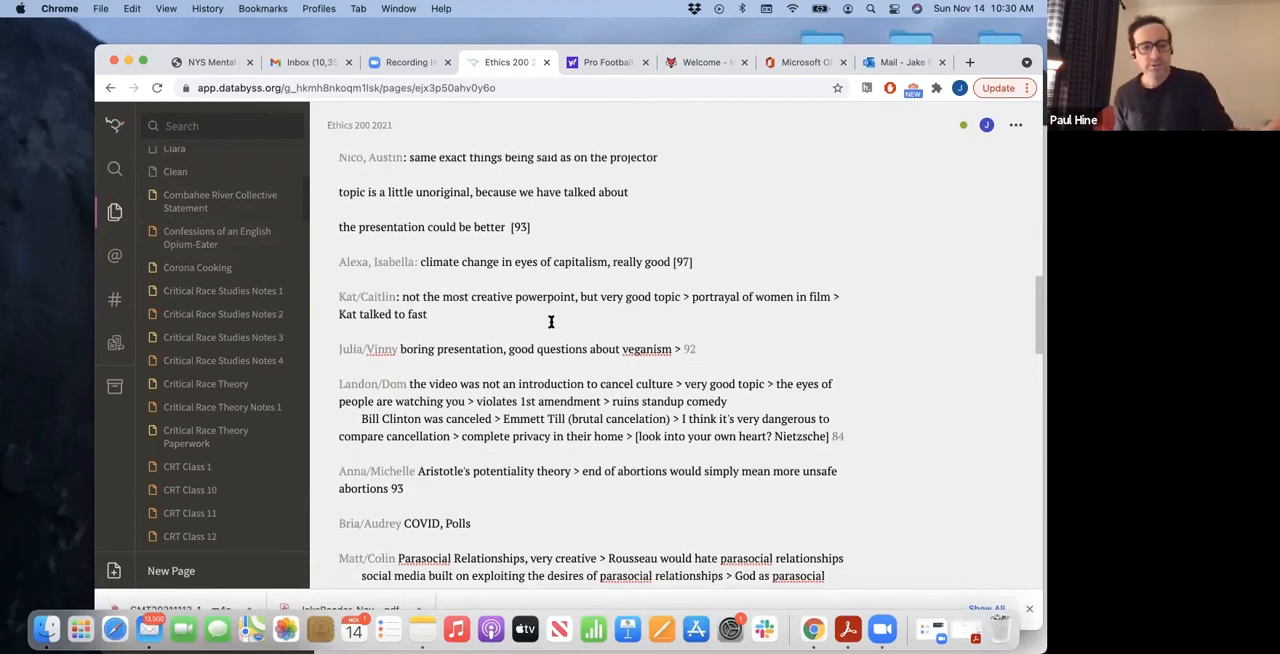
scroll(551, 321, "down", 6)
scroll(551, 320, "up", 20)
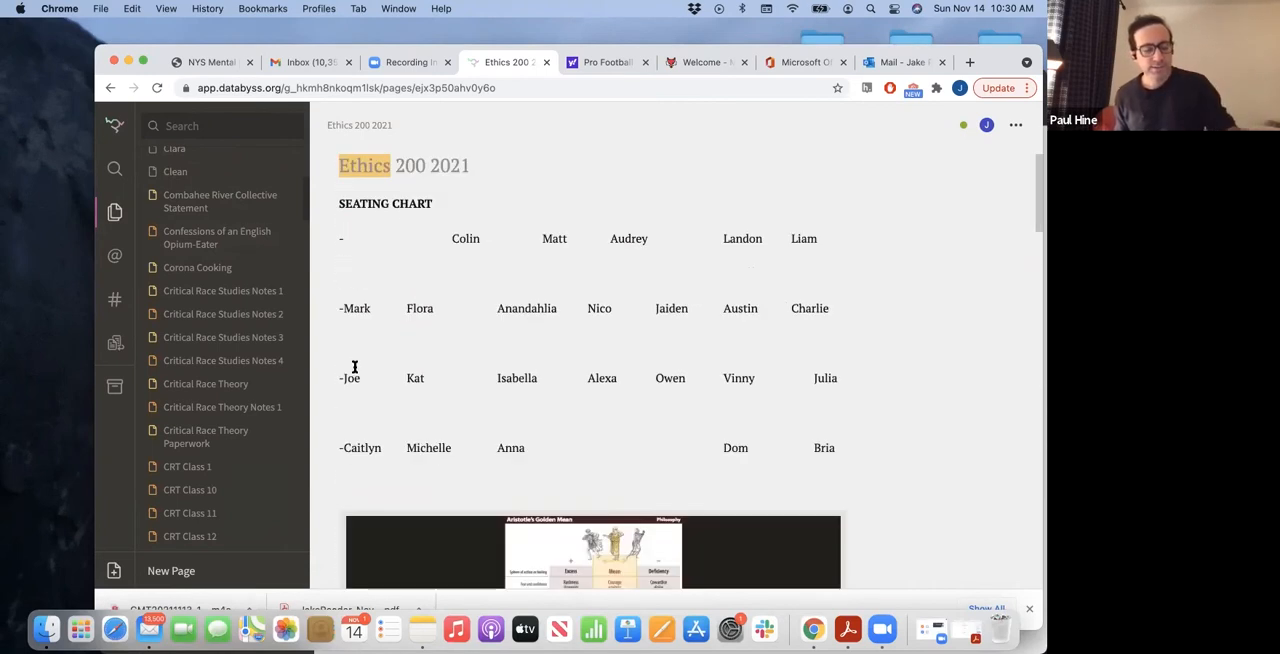
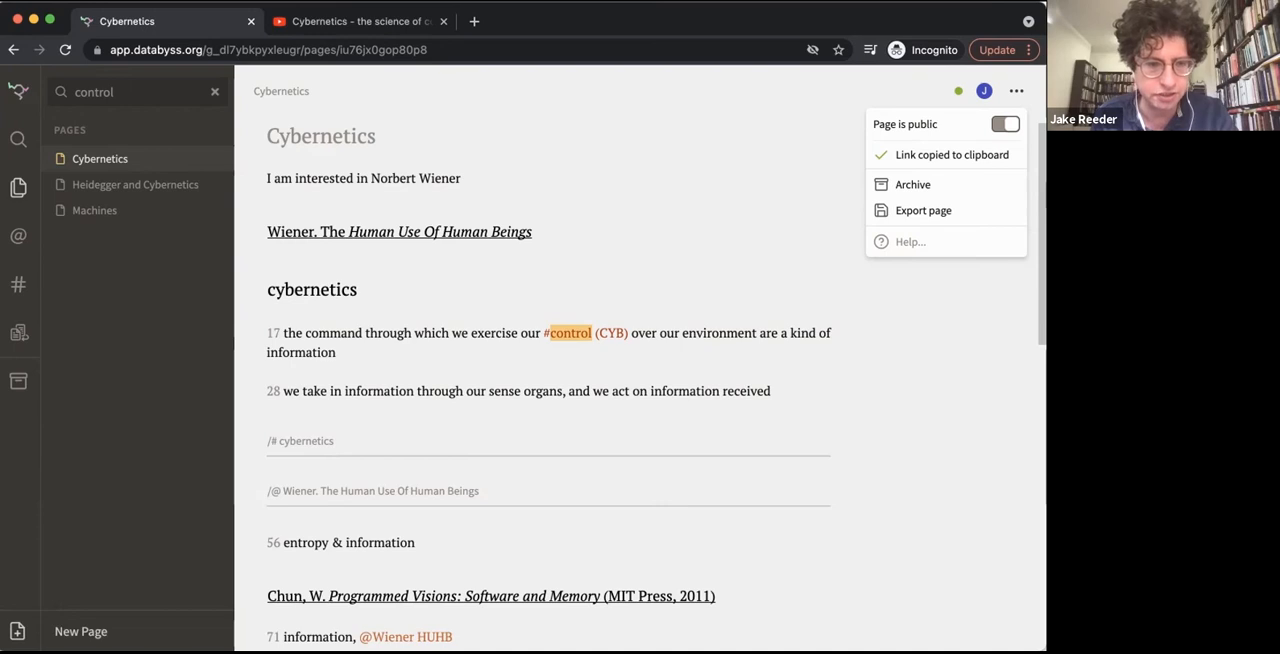
Switch to Safari and open the copied public link of the Cybernetics page in it
key("super+Tab")
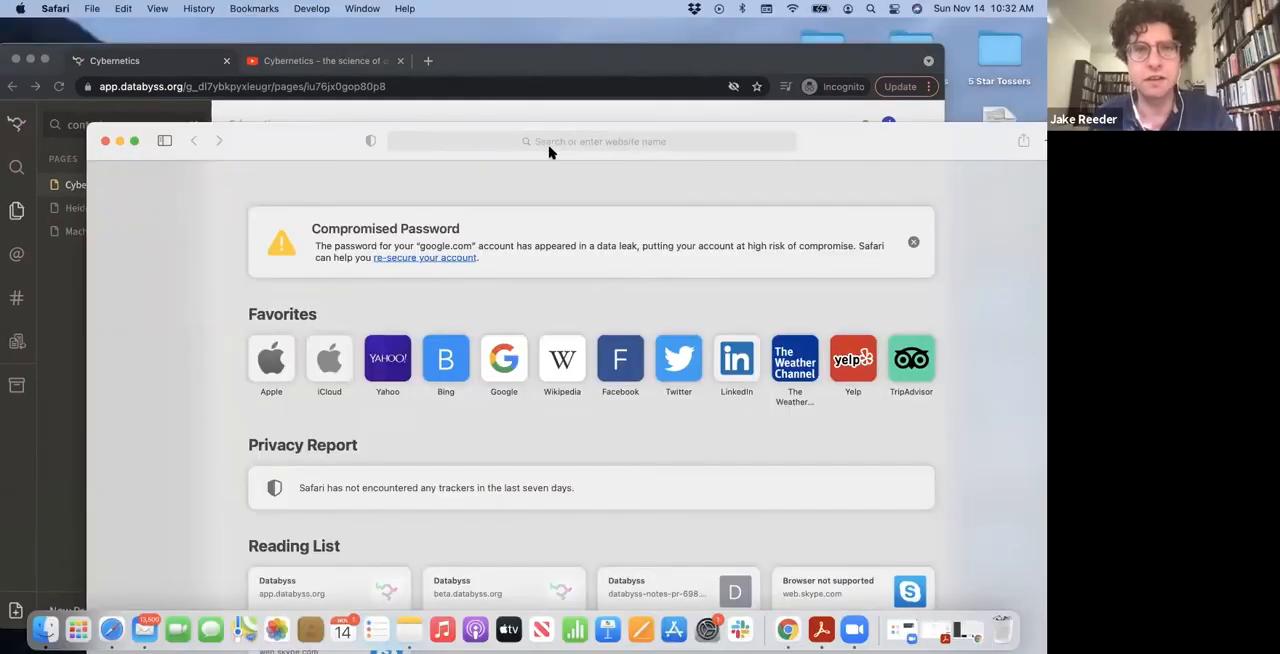
left_click(546, 143)
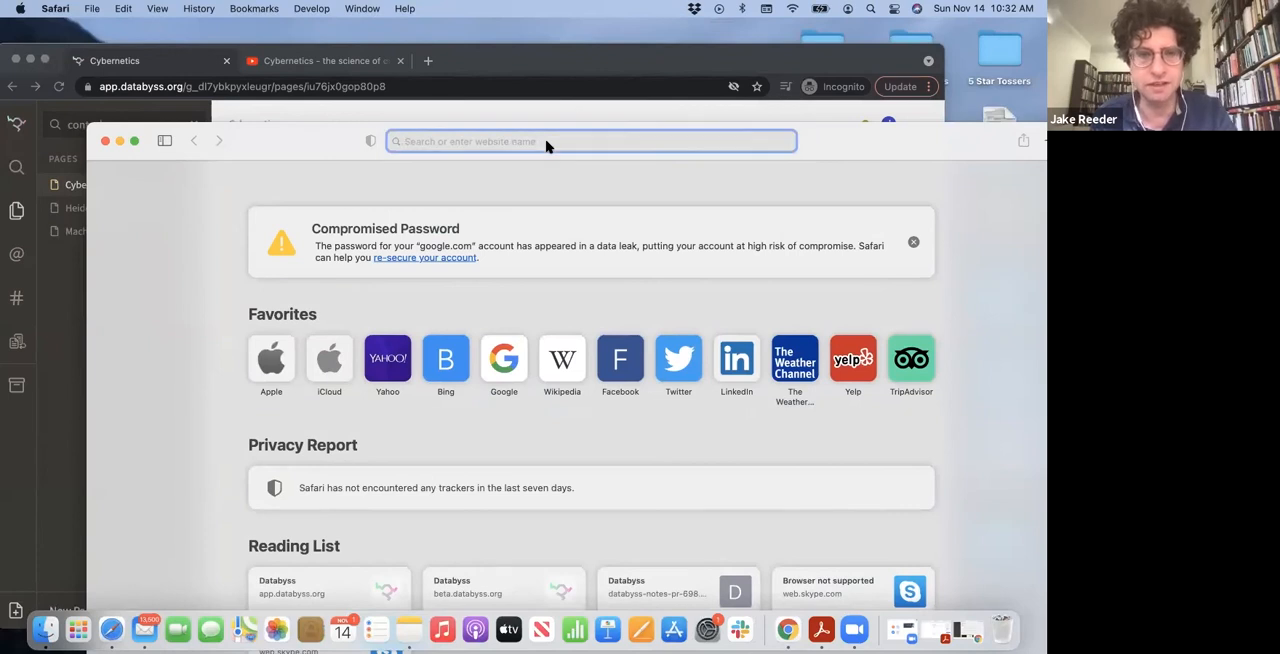
key("Return")
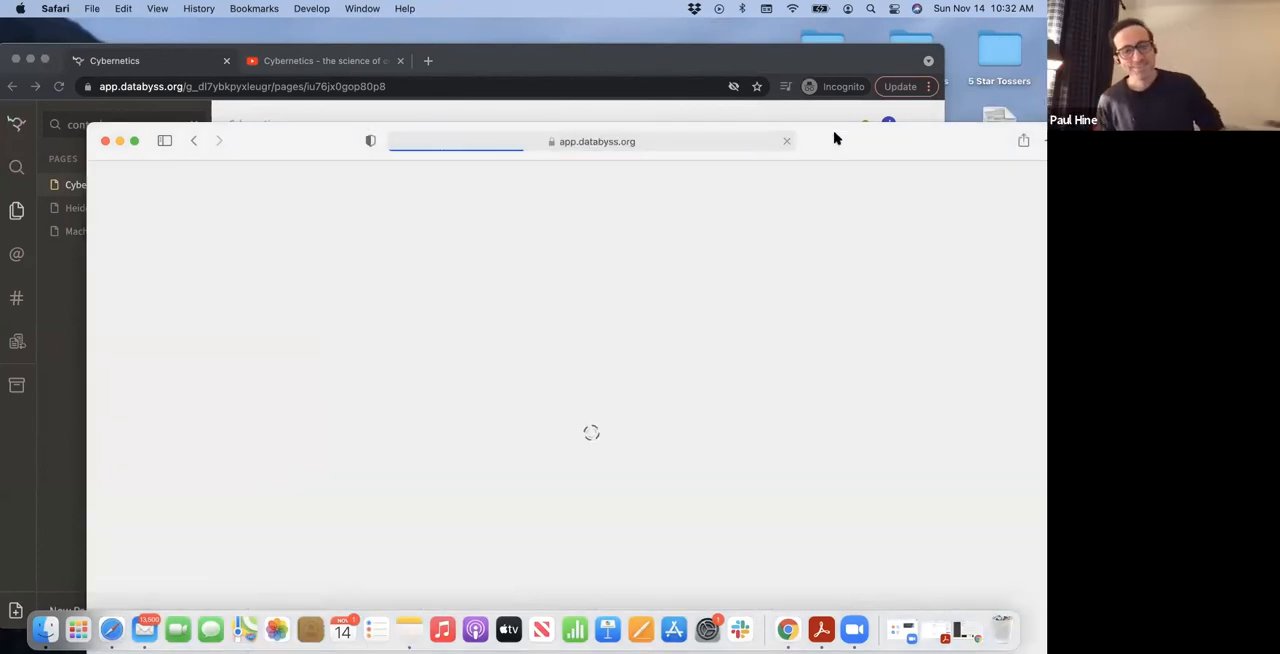
left_click_drag(825, 141, 761, 78)
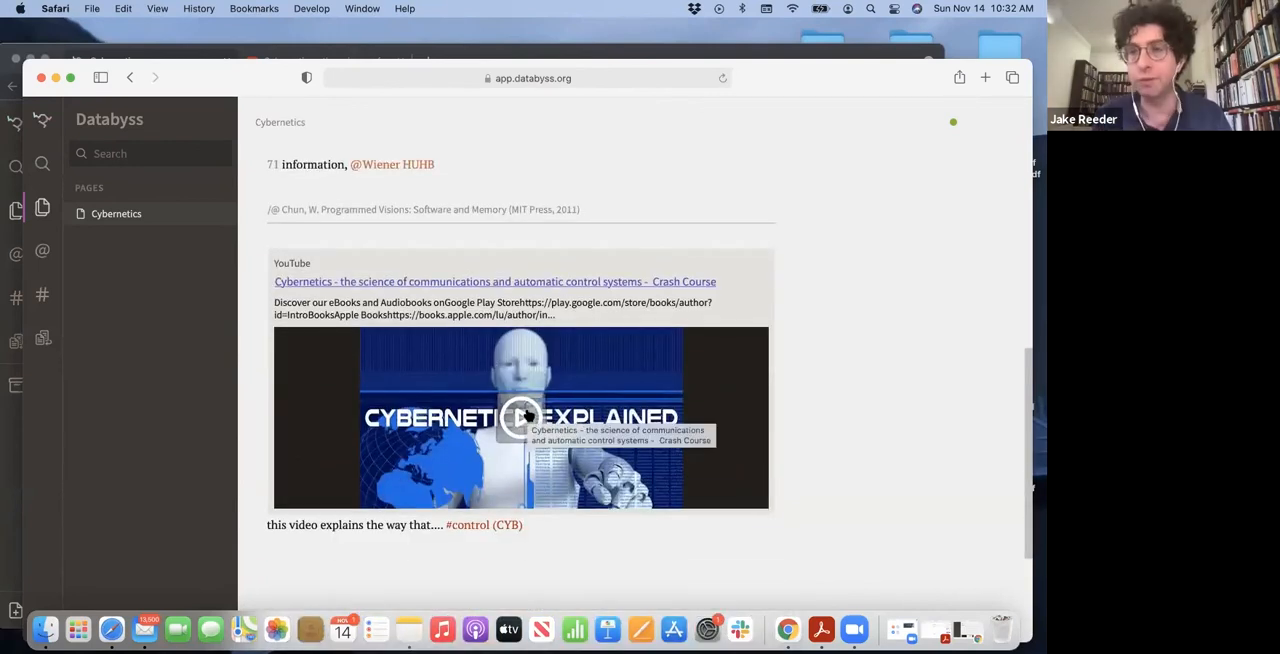
Start the embedded Cybernetics Crash Course video on the shared page
left_click(527, 415)
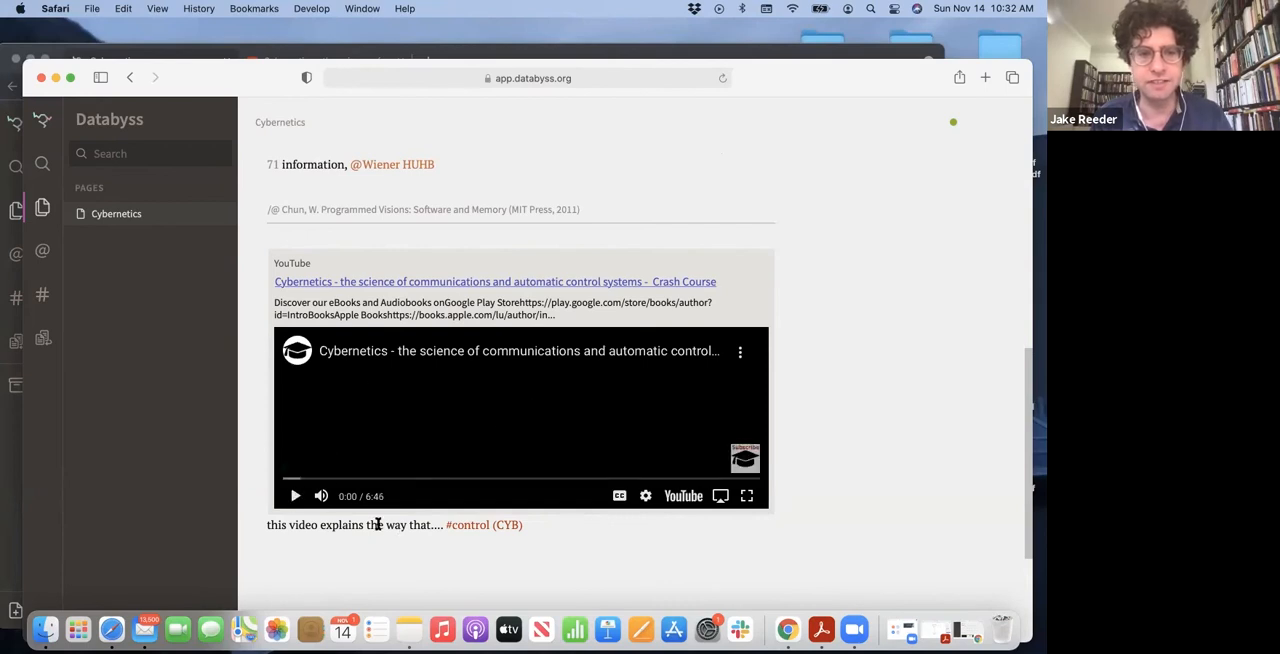
key("shift+super+backslash")
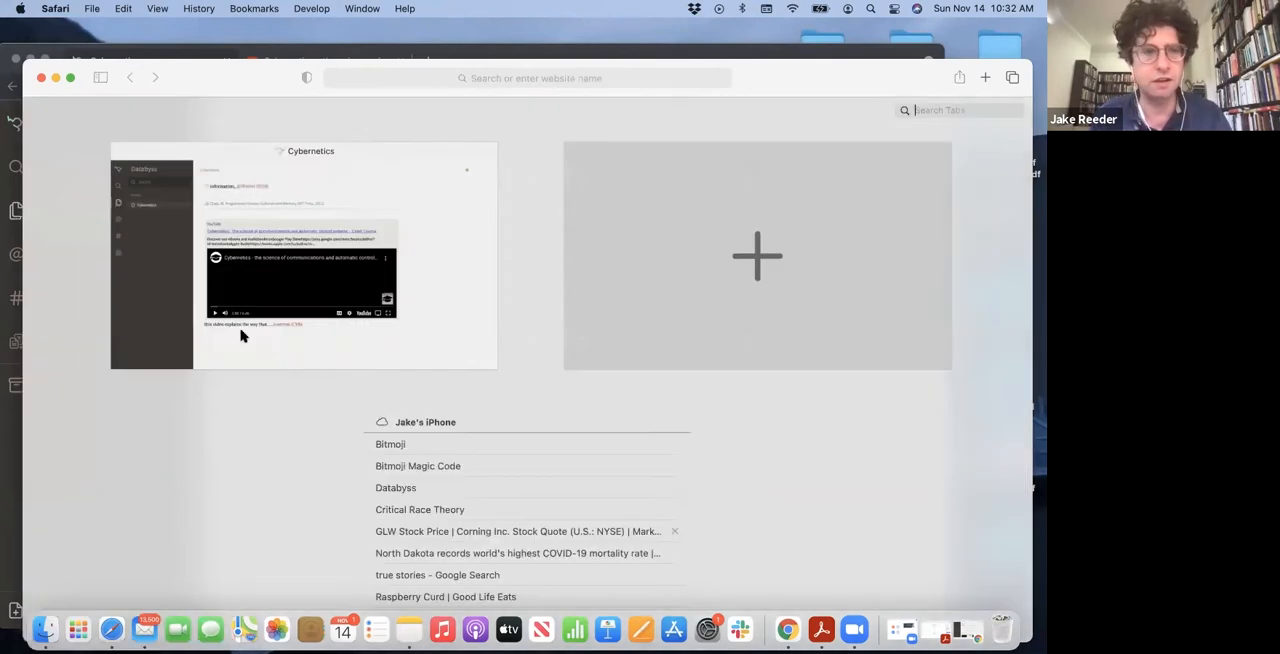
left_click(431, 351)
Browse the shared page's authors and topics, and open the note on page 17 from the cybernetics topic
left_click(42, 251)
left_click(44, 293)
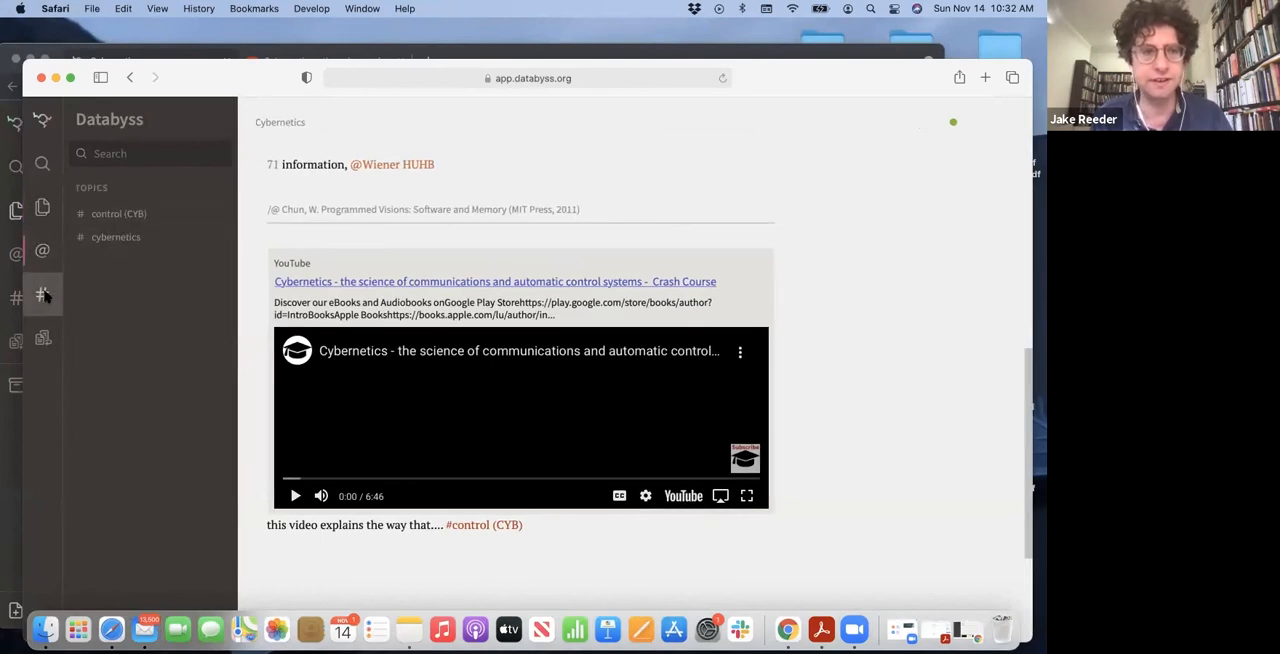
left_click(130, 238)
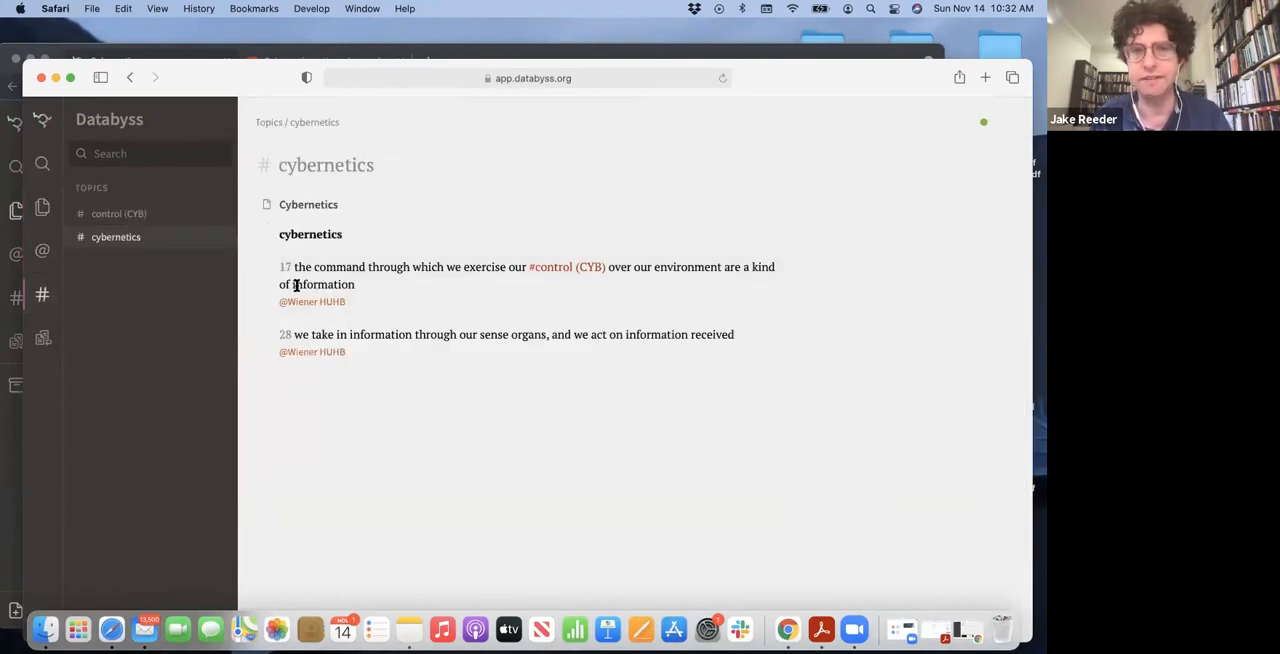
left_click(371, 282)
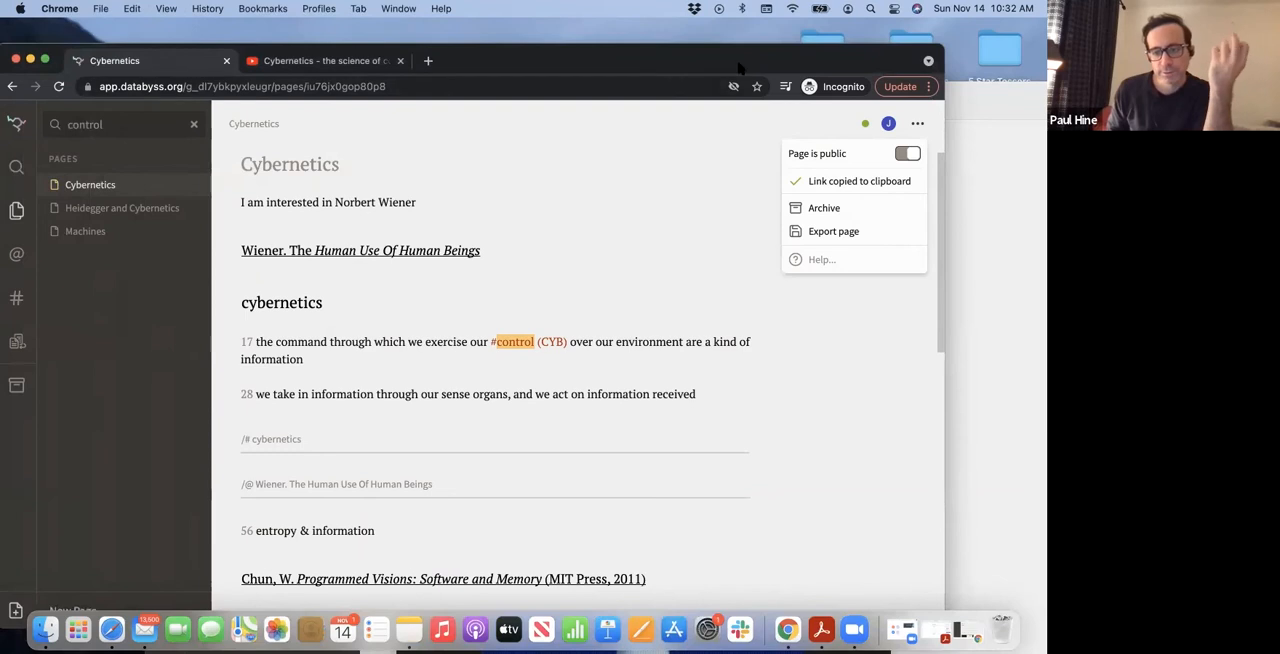
Search the notes of the shared Cybernetics page for "information"
left_click(1013, 333)
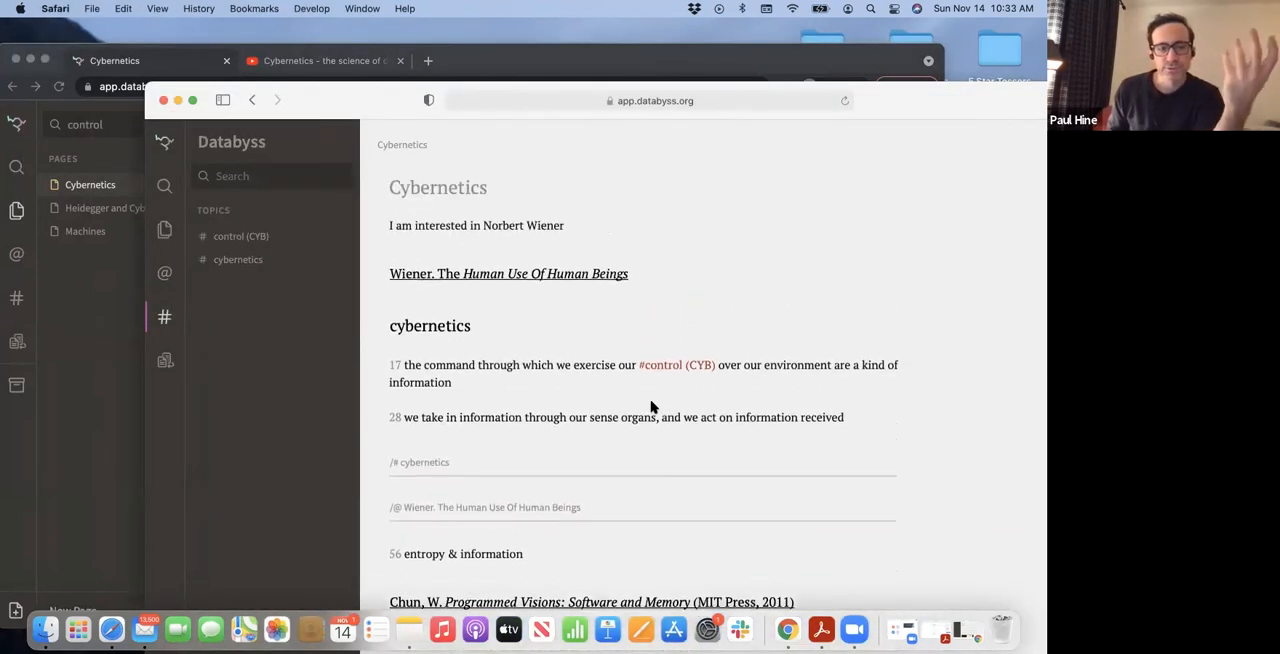
left_click(256, 177)
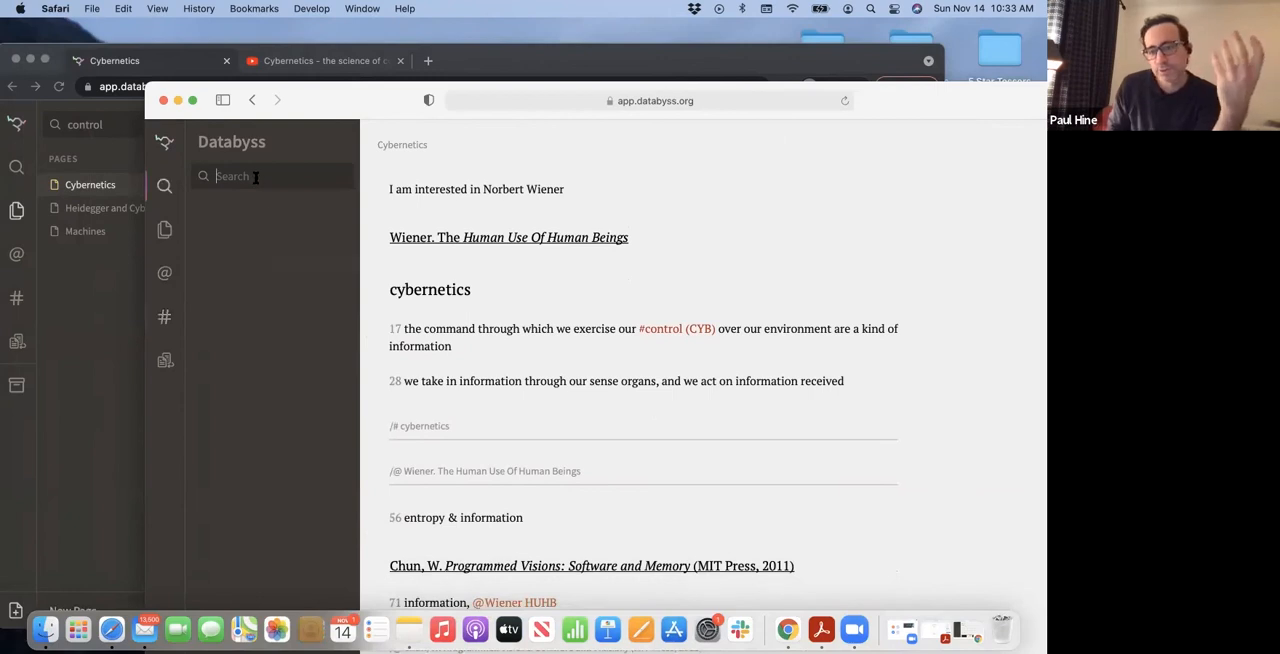
type("information")
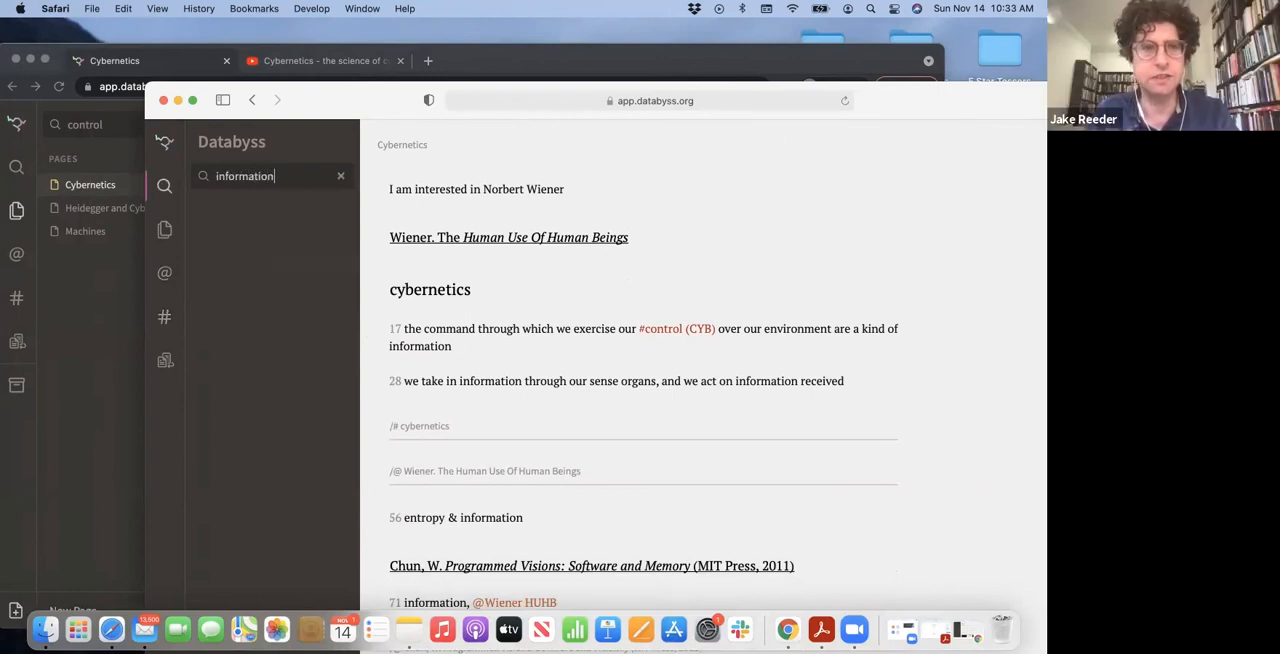
key("Return")
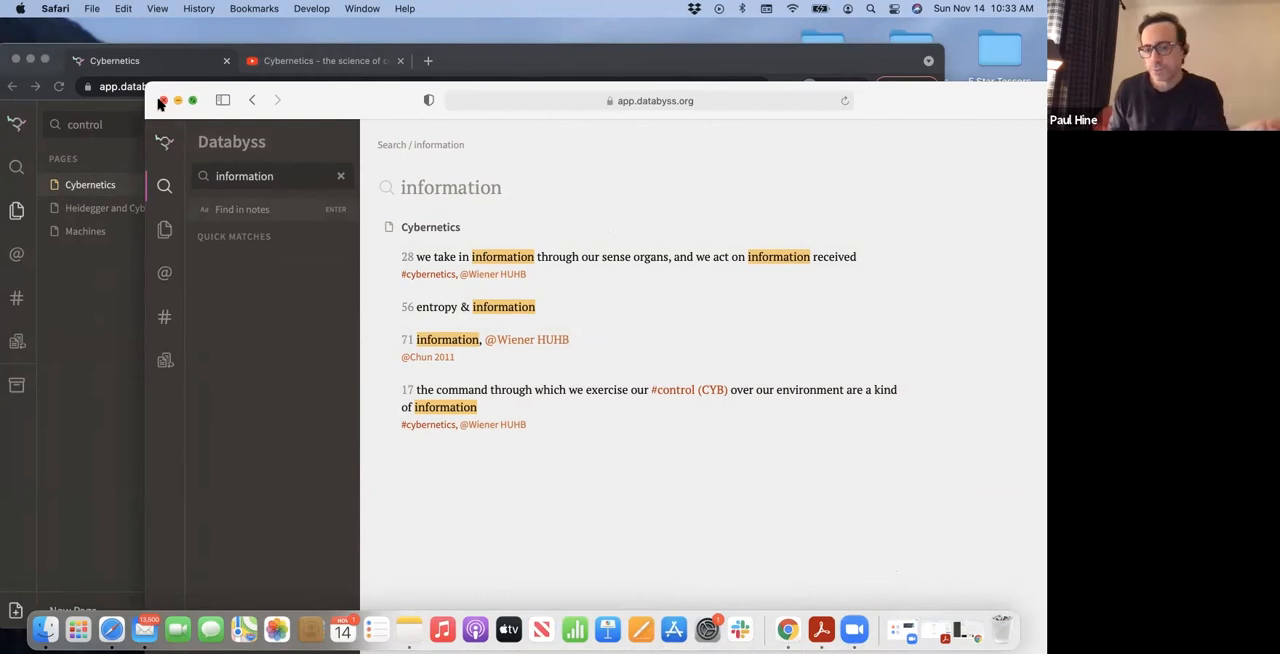
Return to the Databyss account in Chrome and show its list of collections
left_click(118, 330)
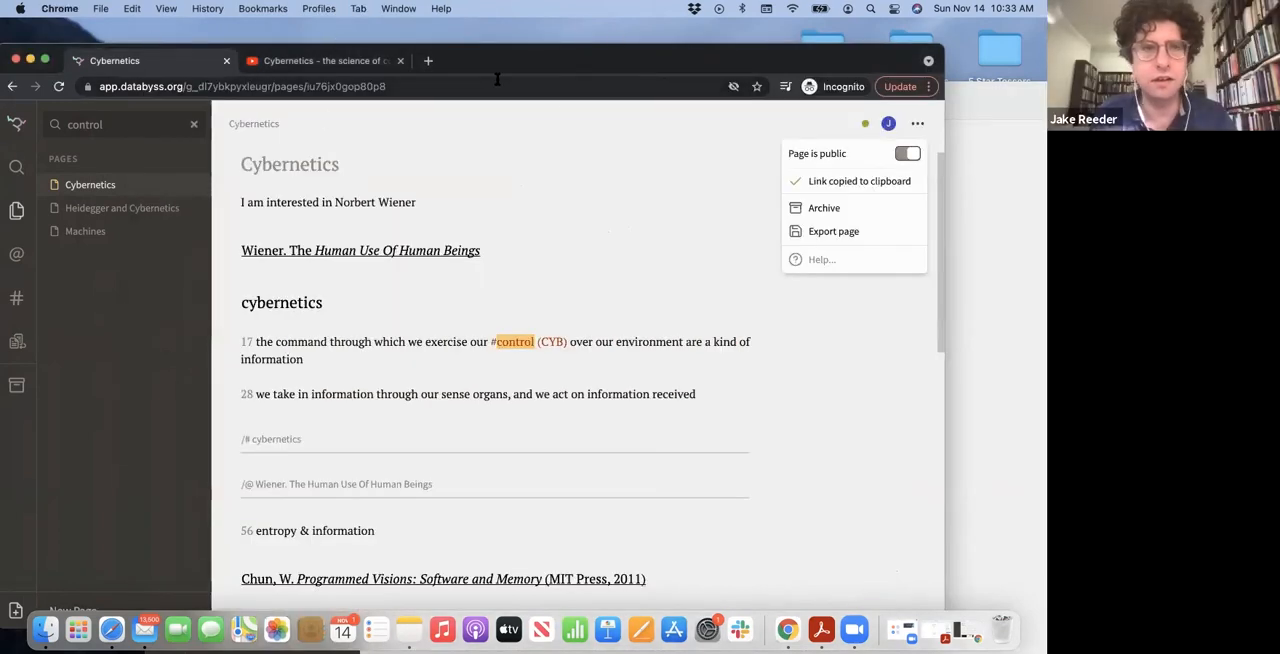
left_click_drag(137, 50, 177, 88)
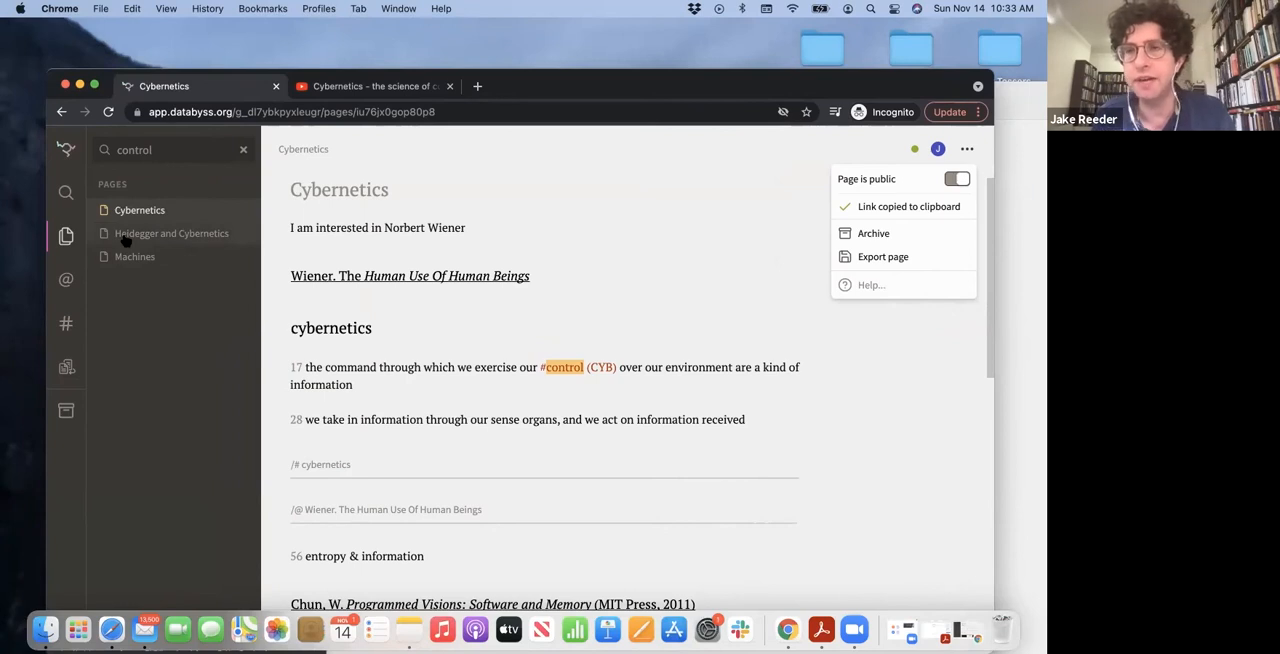
left_click(64, 149)
left_click(64, 149)
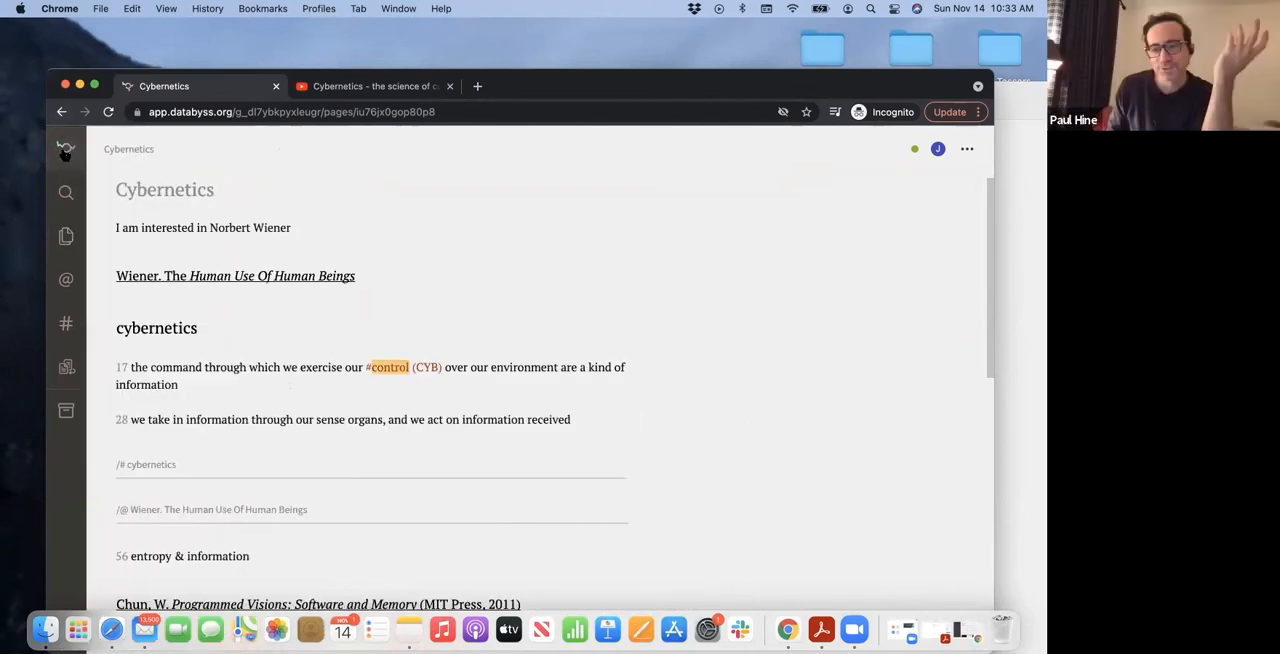
left_click(64, 149)
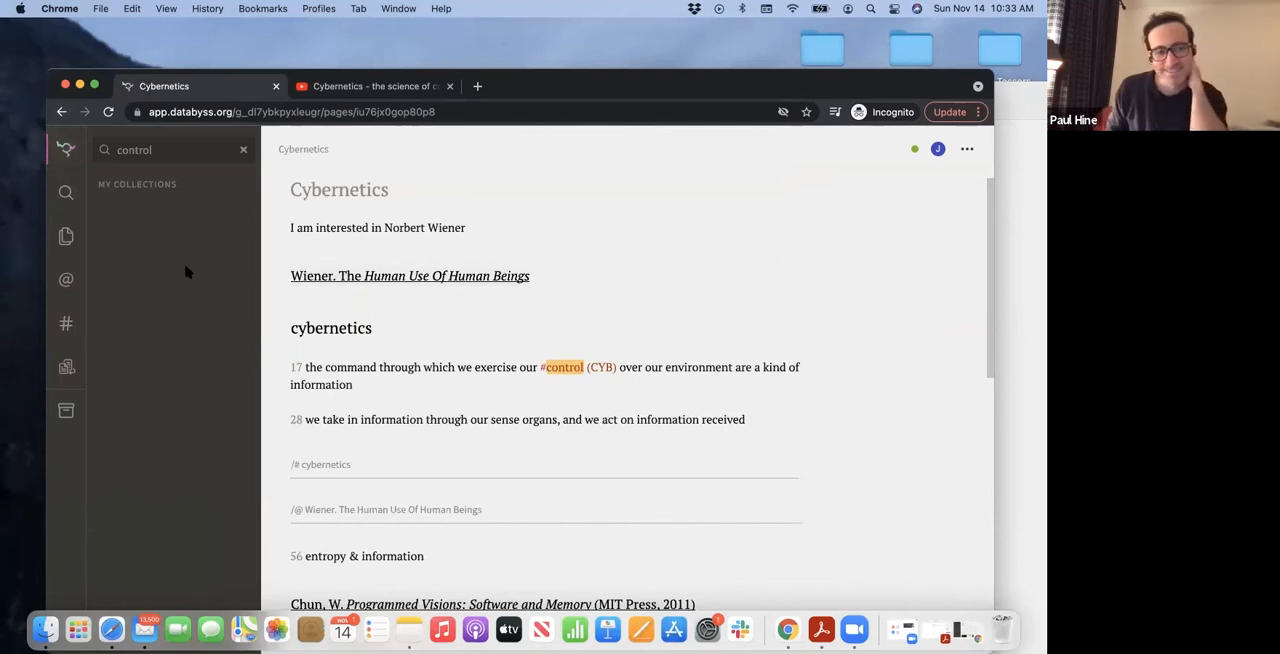
left_click_drag(312, 70, 298, 20)
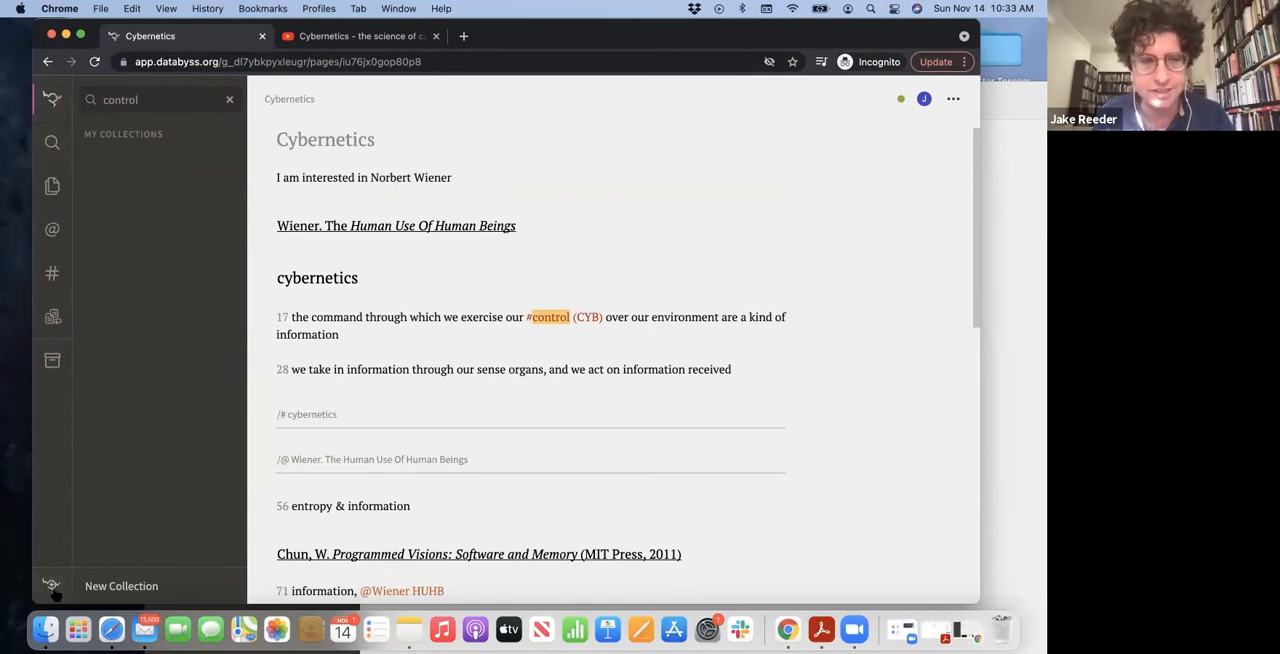
Create a new collection titled "Cybernetics Research"
left_click(146, 586)
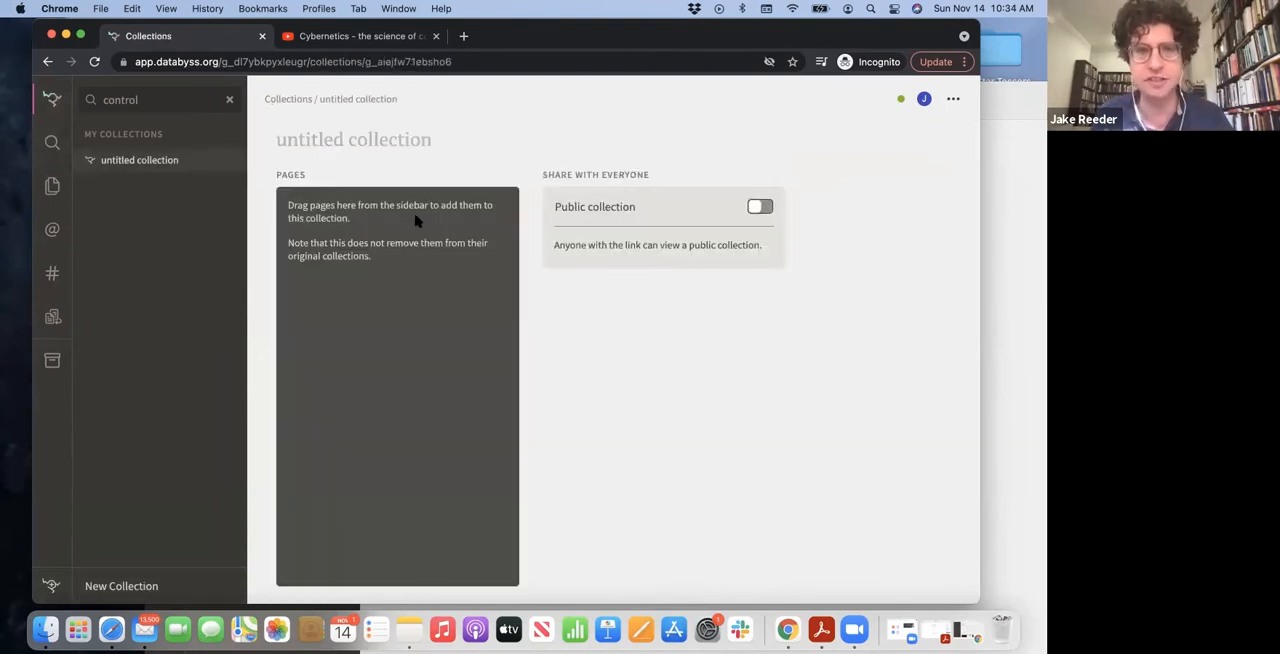
left_click(396, 136)
type("Cybernetics Research")
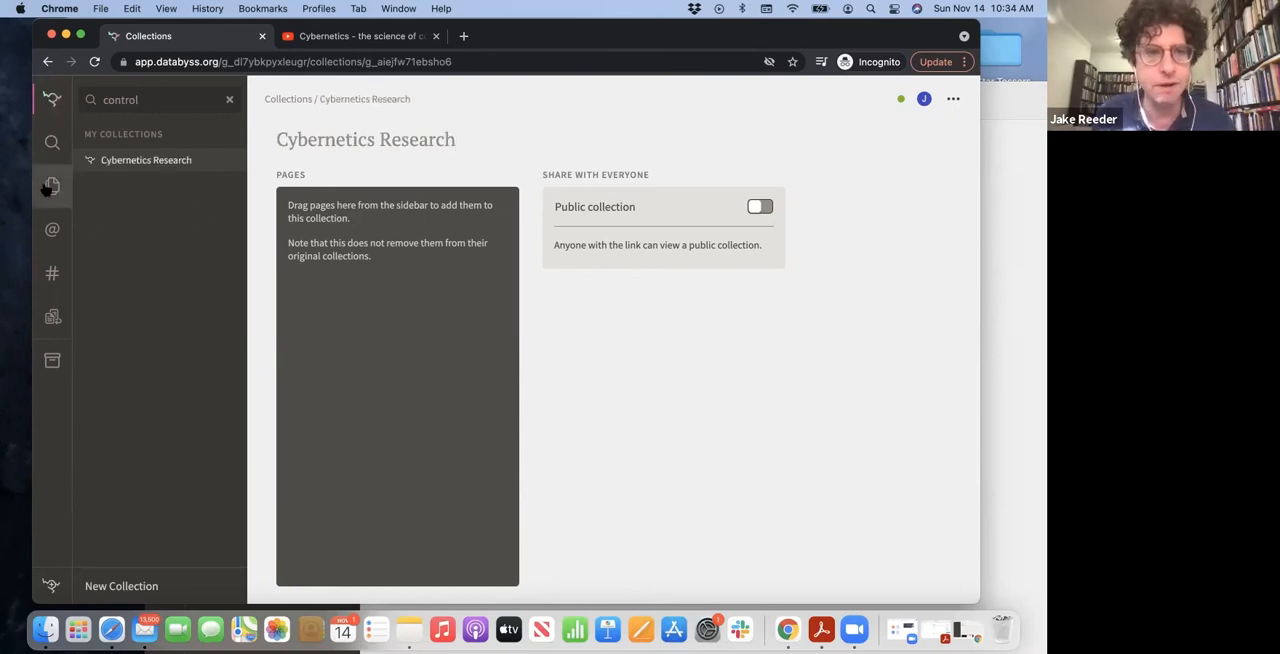
Add the pages Cybernetics, Heidegger and Cybernetics, and Machines to the Cybernetics Research collection
left_click(52, 186)
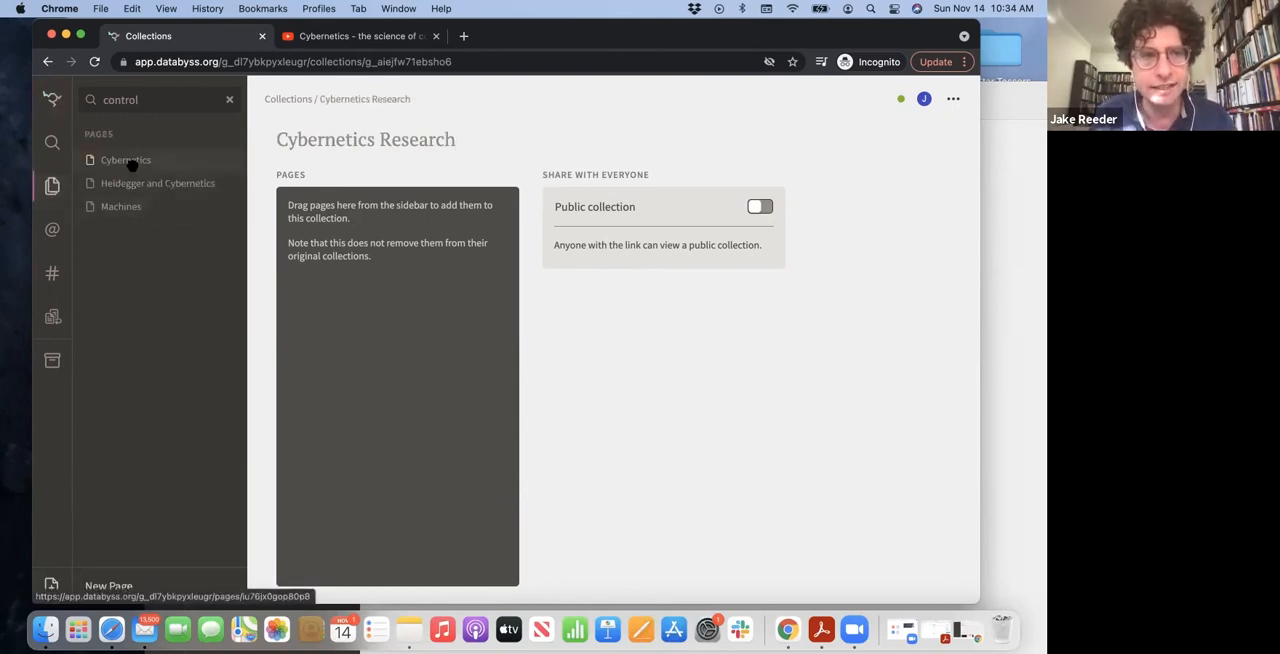
left_click_drag(131, 166, 343, 215)
left_click_drag(143, 183, 383, 249)
left_click_drag(154, 206, 401, 297)
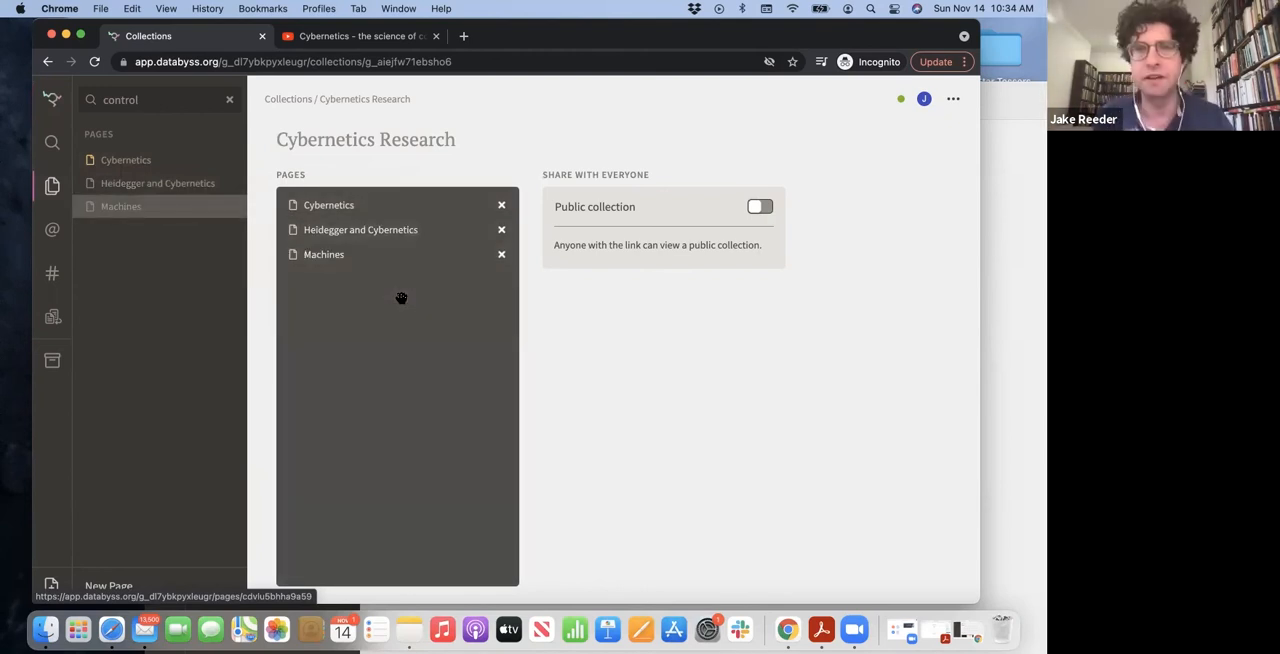
Make the Cybernetics Research collection public and open its copied link in Safari
left_click(761, 208)
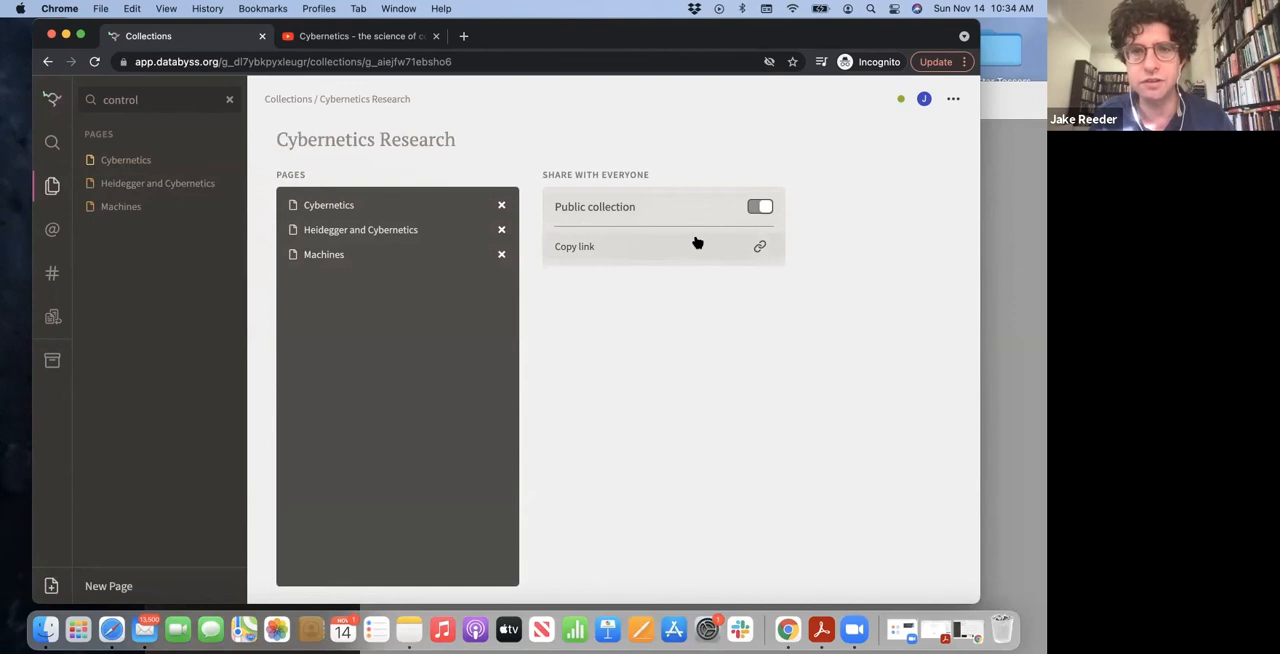
left_click(653, 247)
key("super+Tab")
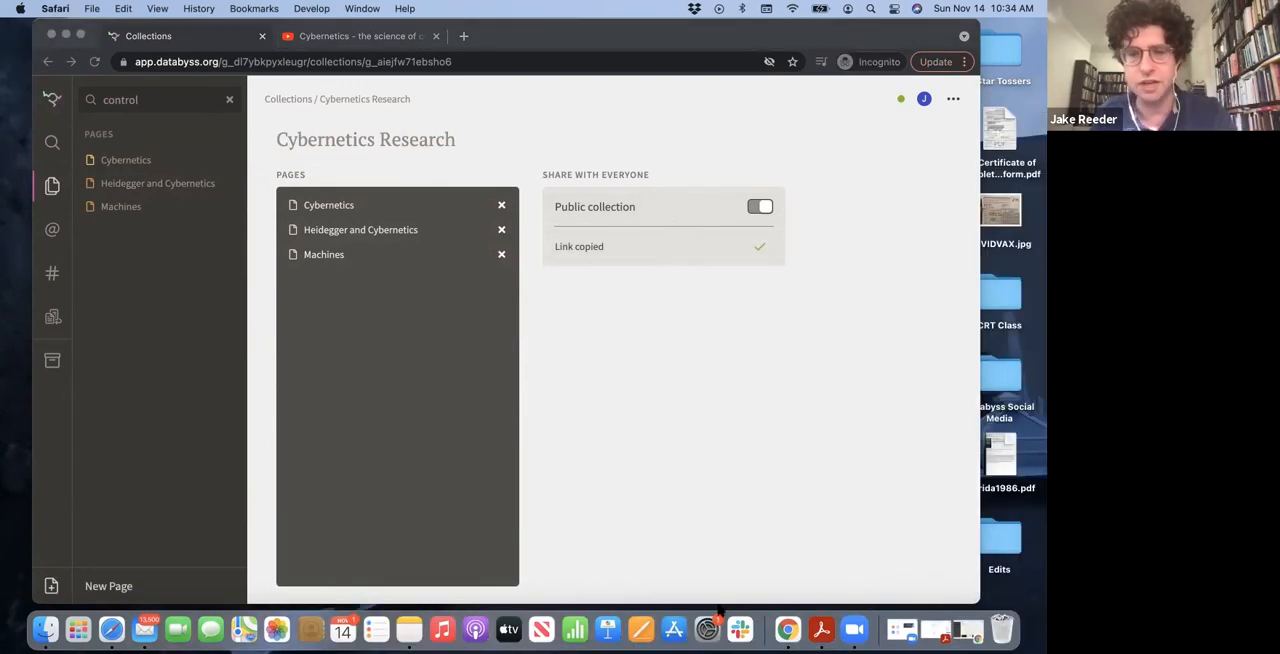
left_click(111, 629)
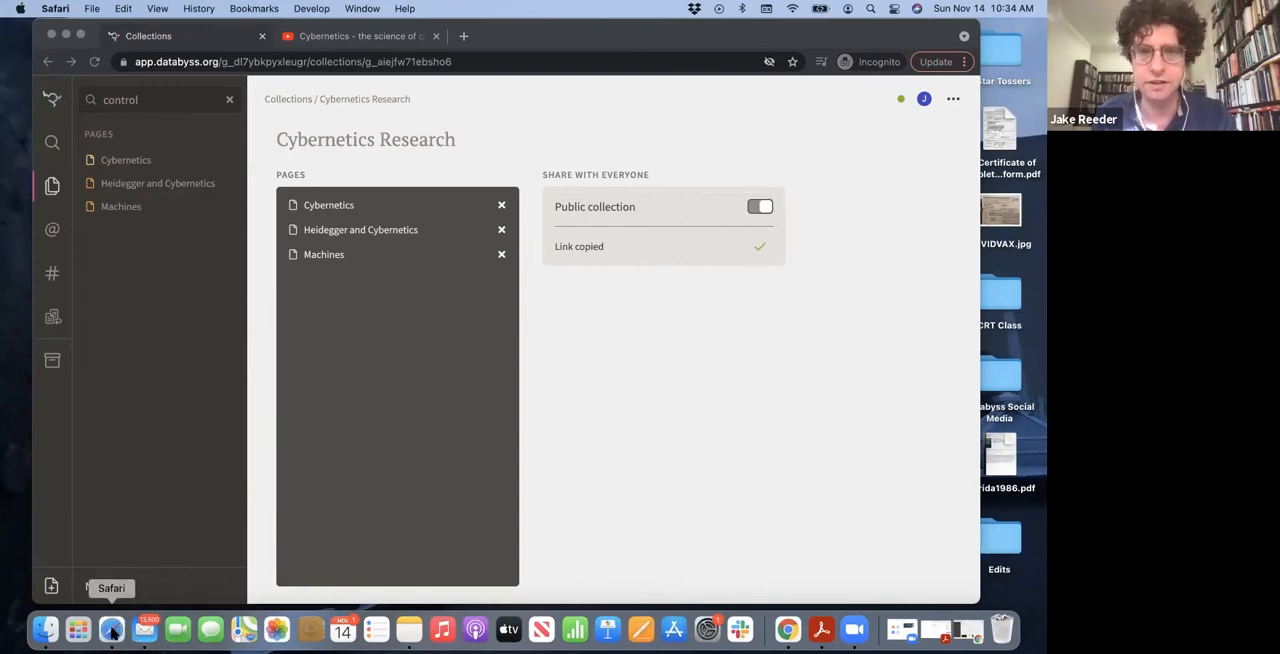
key("super+v")
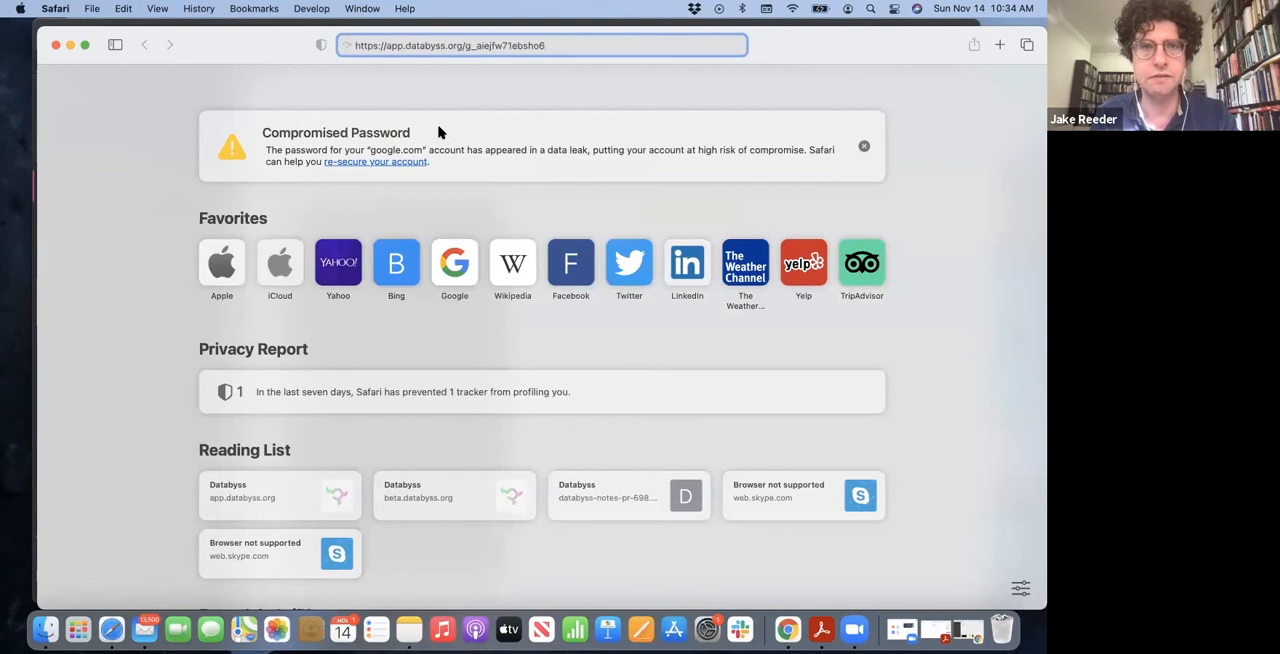
key("Return")
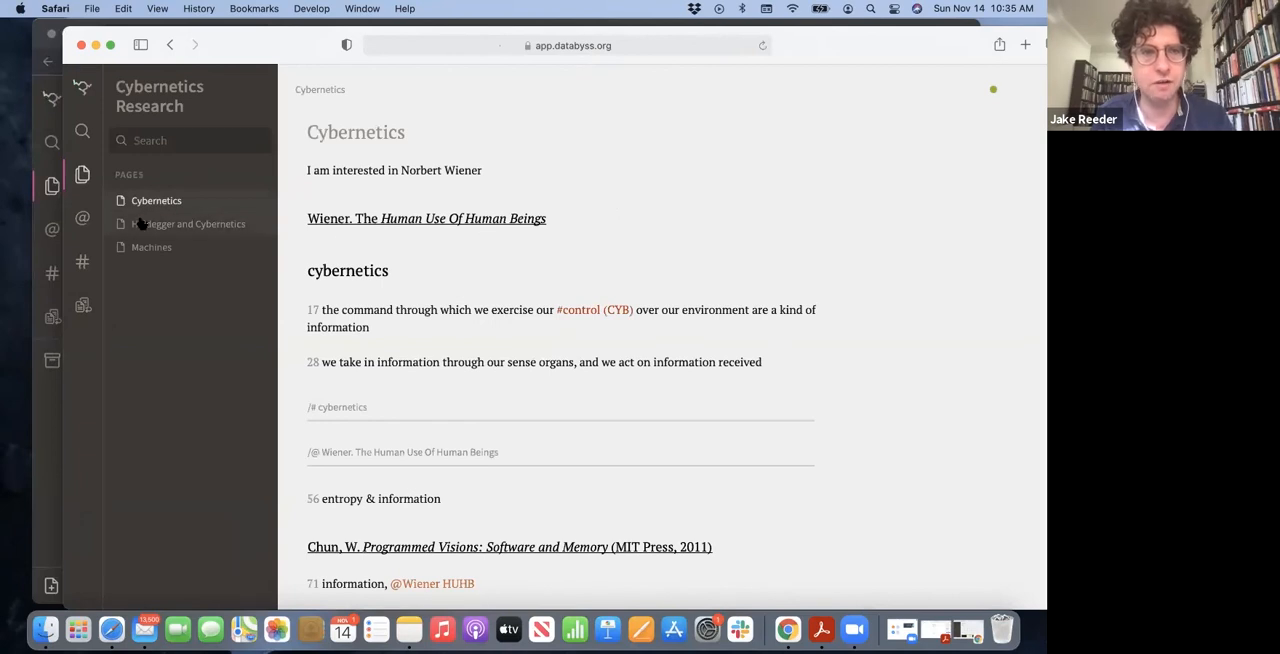
View the Machines page and the Heidegger and Cybernetics page in the shared collection
left_click(140, 224)
left_click(150, 247)
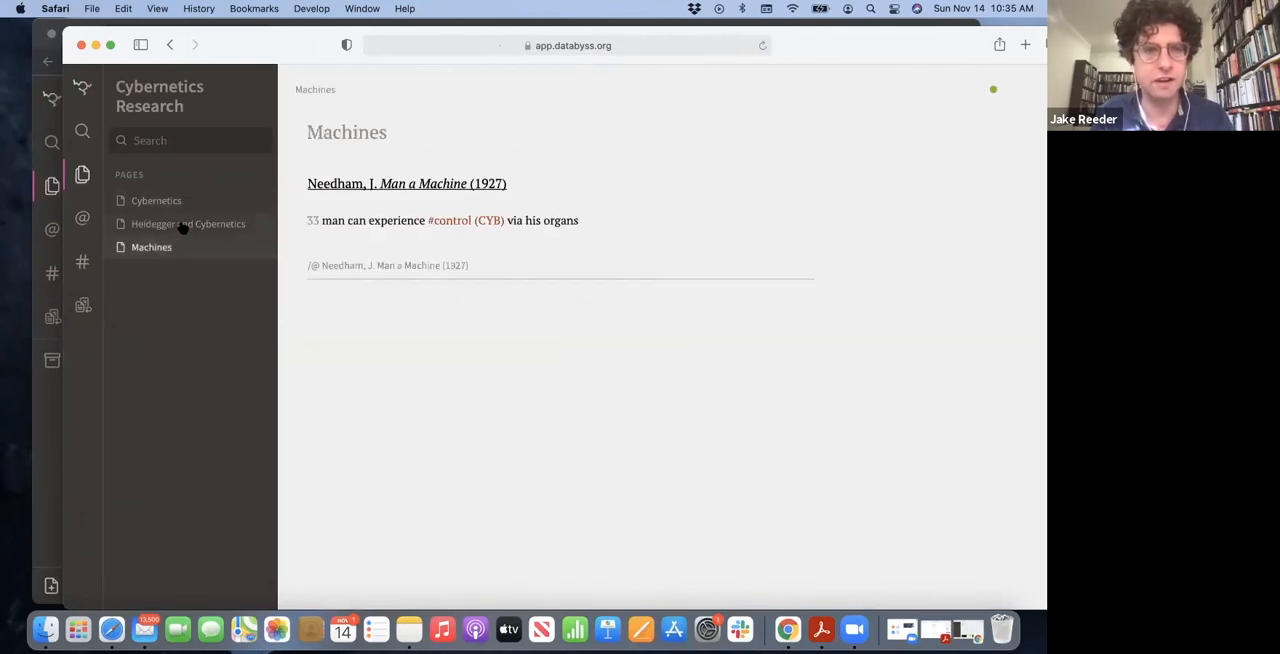
left_click(183, 226)
Open the control (CYB) topic in the shared collection and follow its page 17 note into the Cybernetics page
left_click(82, 262)
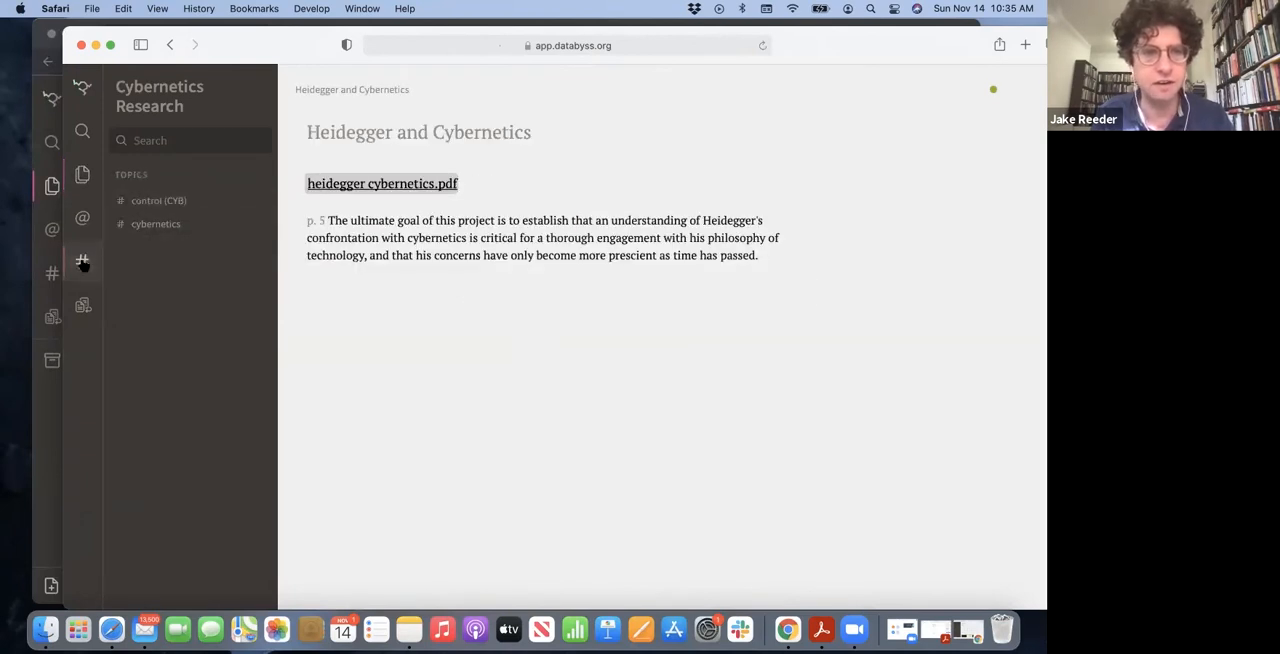
left_click(157, 204)
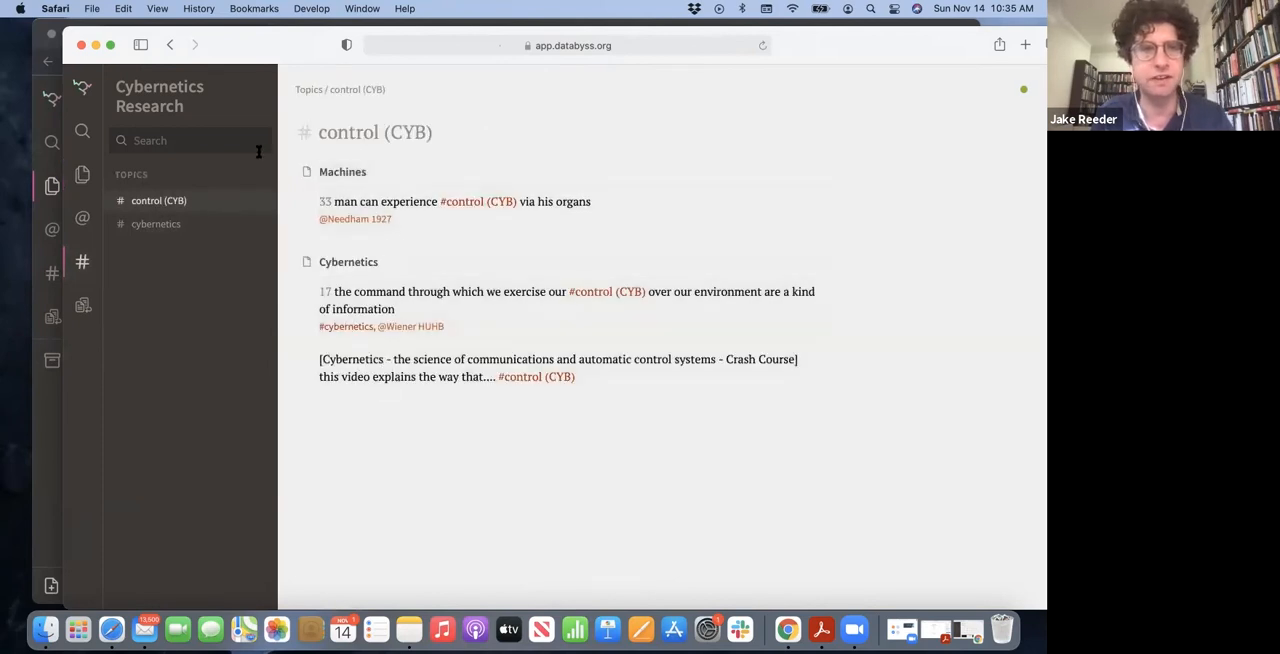
left_click(434, 302)
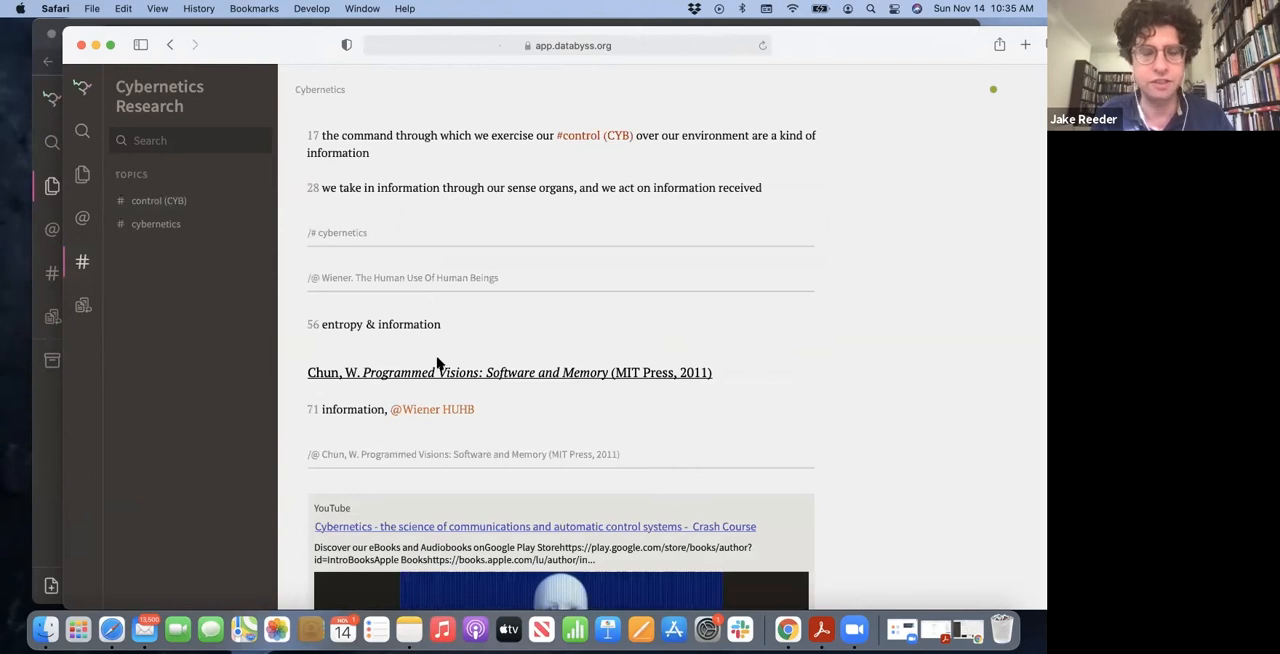
scroll(432, 400, "down", 5)
List the shared collection's pages again, view the start of the Cybernetics page and reveal its full web address
left_click(82, 174)
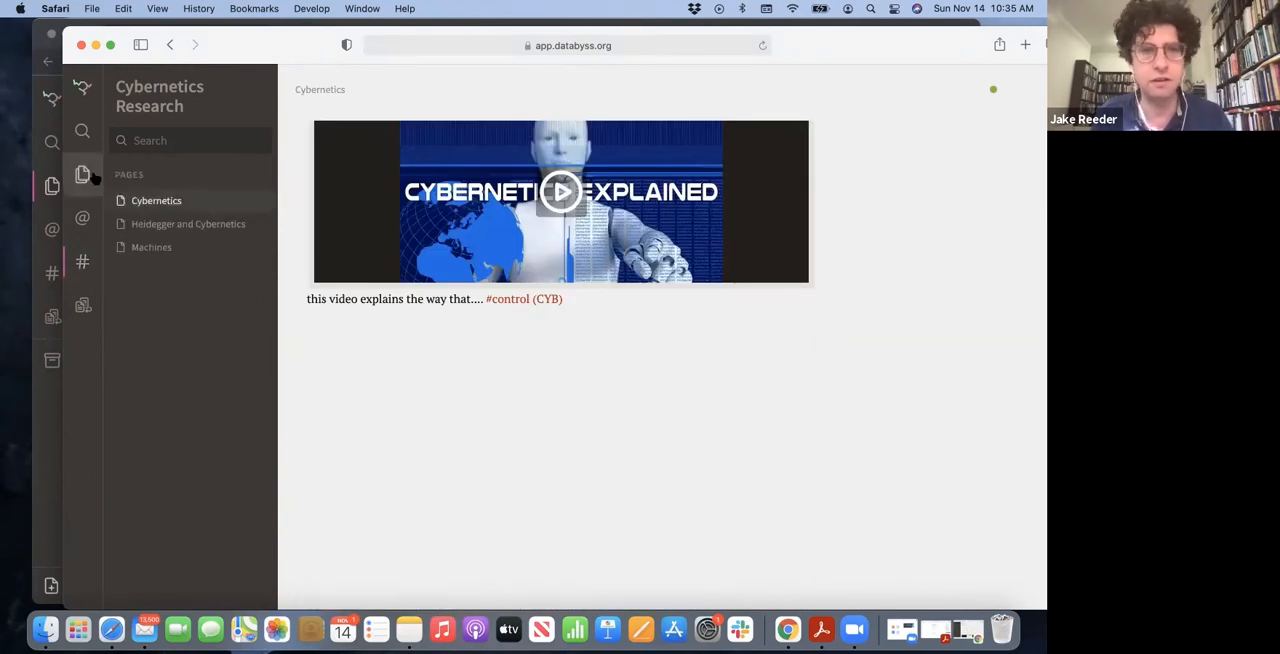
scroll(498, 290, "up", 5)
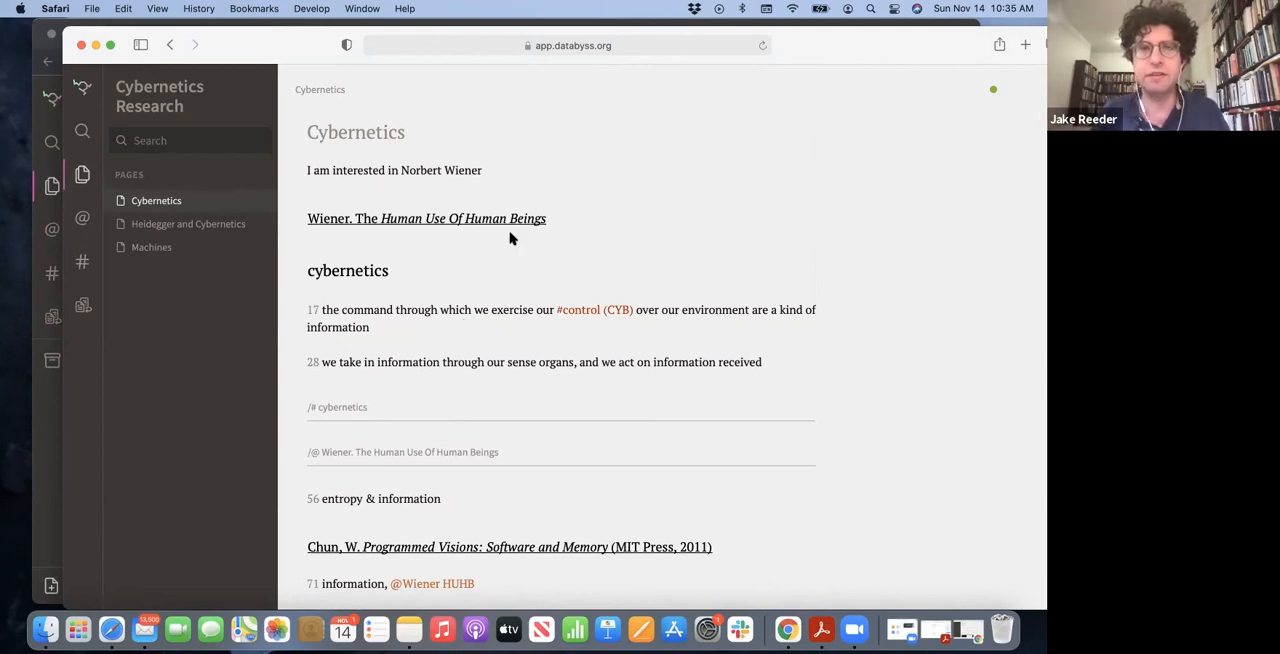
left_click(585, 44)
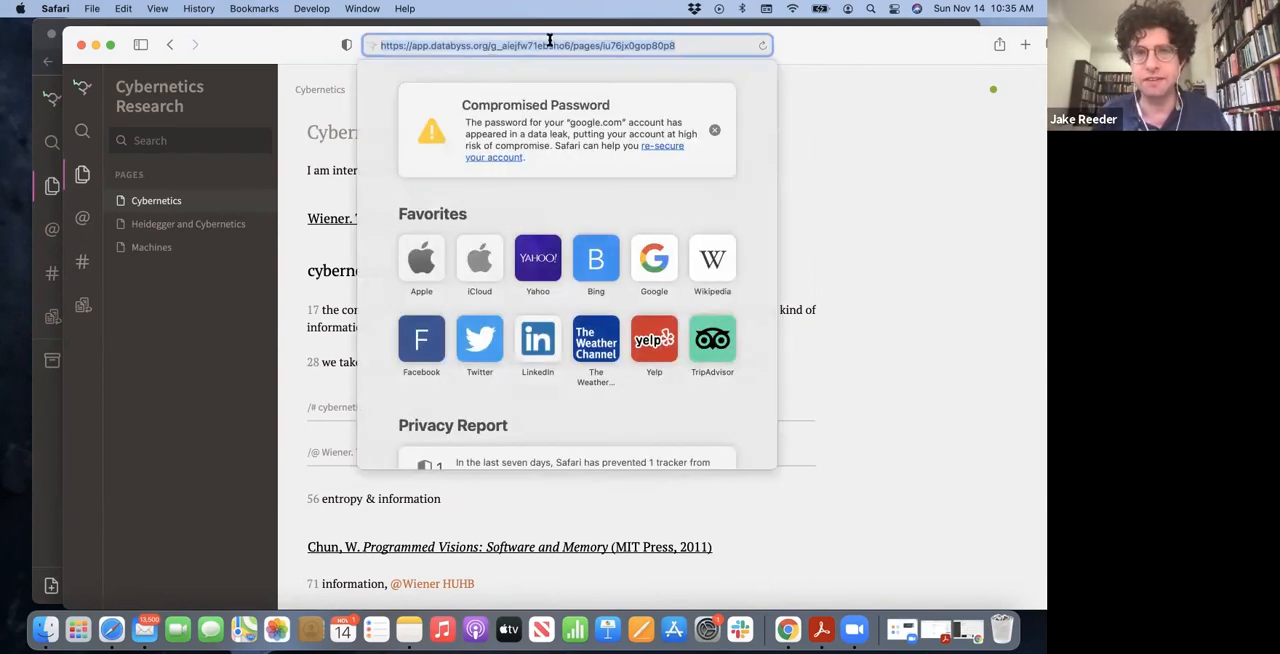
left_click(319, 201)
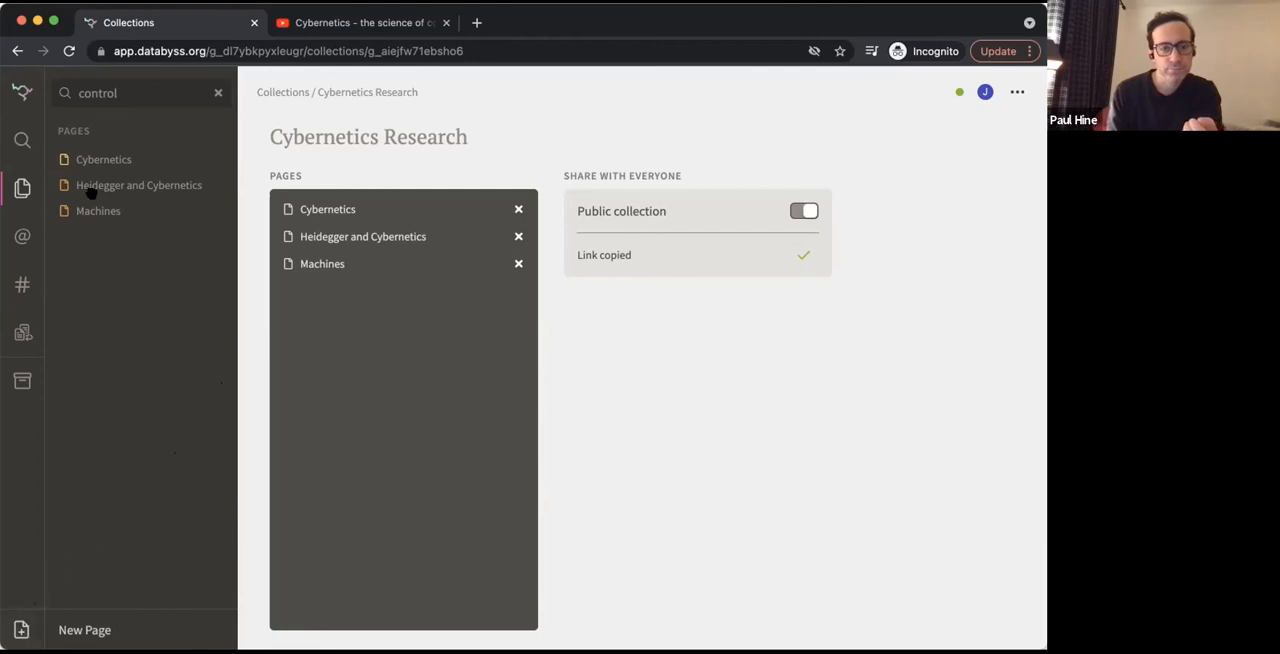
Create a new collection titled with the owner's title and surname in possessive form, followed by "Cybernetics Portal"
left_click(22, 91)
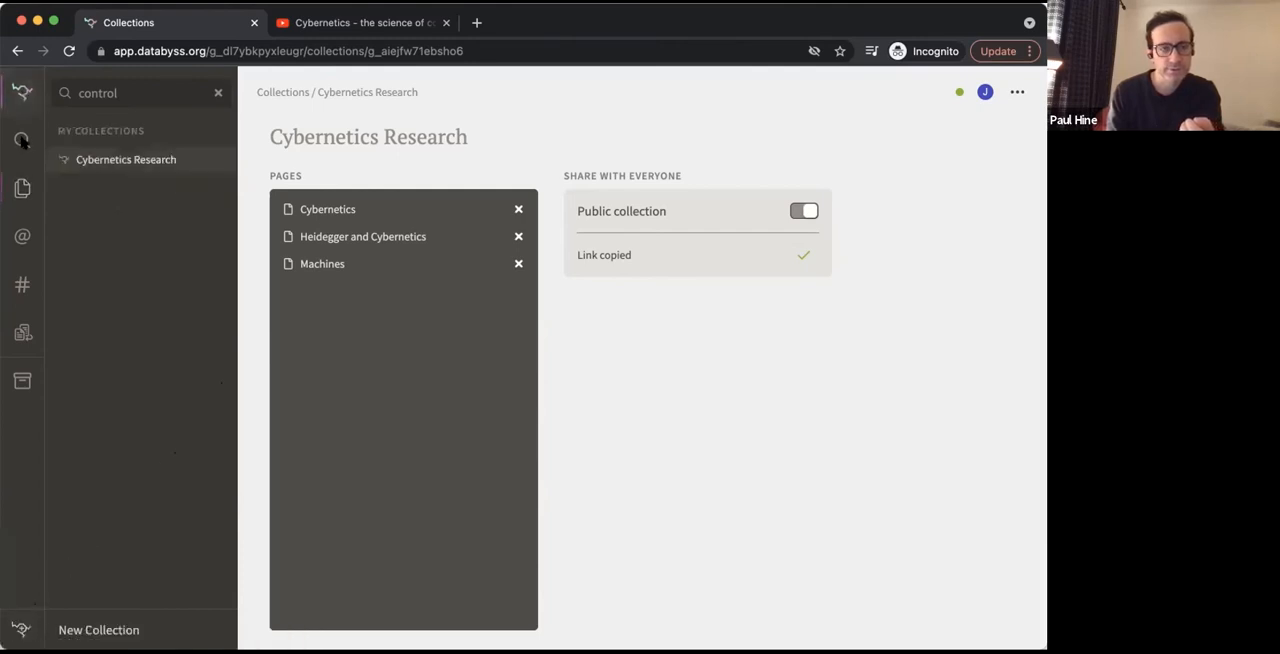
left_click(18, 627)
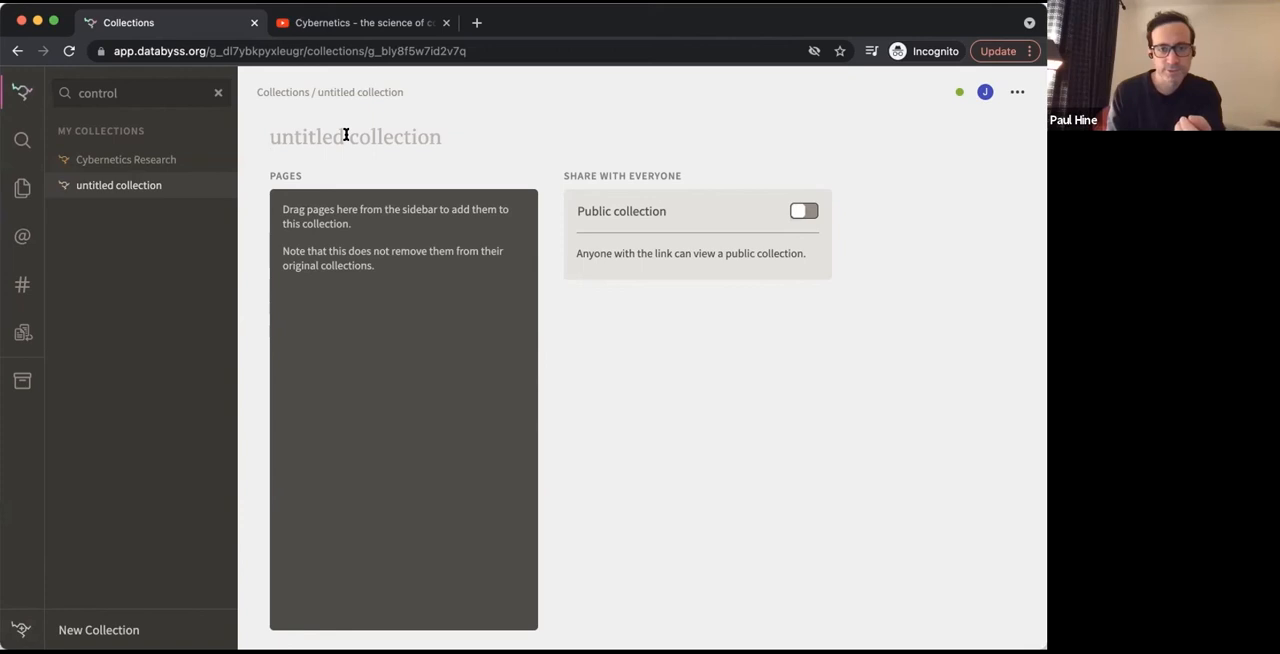
type("Dr. ")
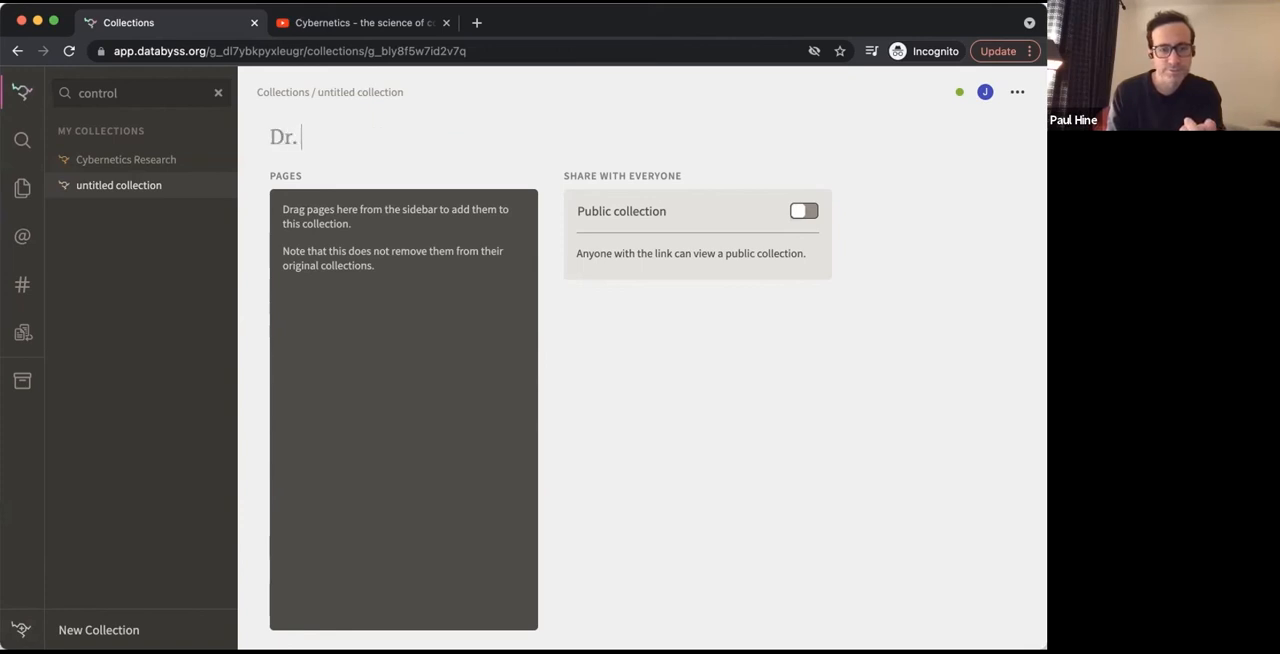
type("Reeder's Cyber")
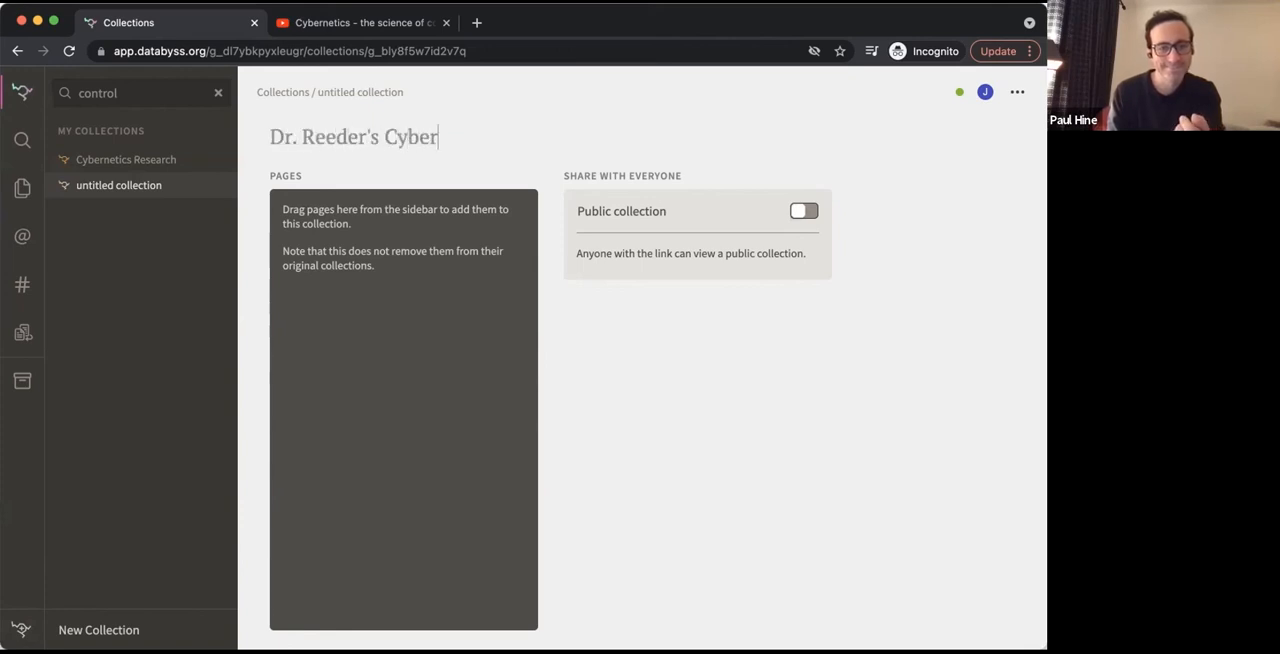
type("netics Portal")
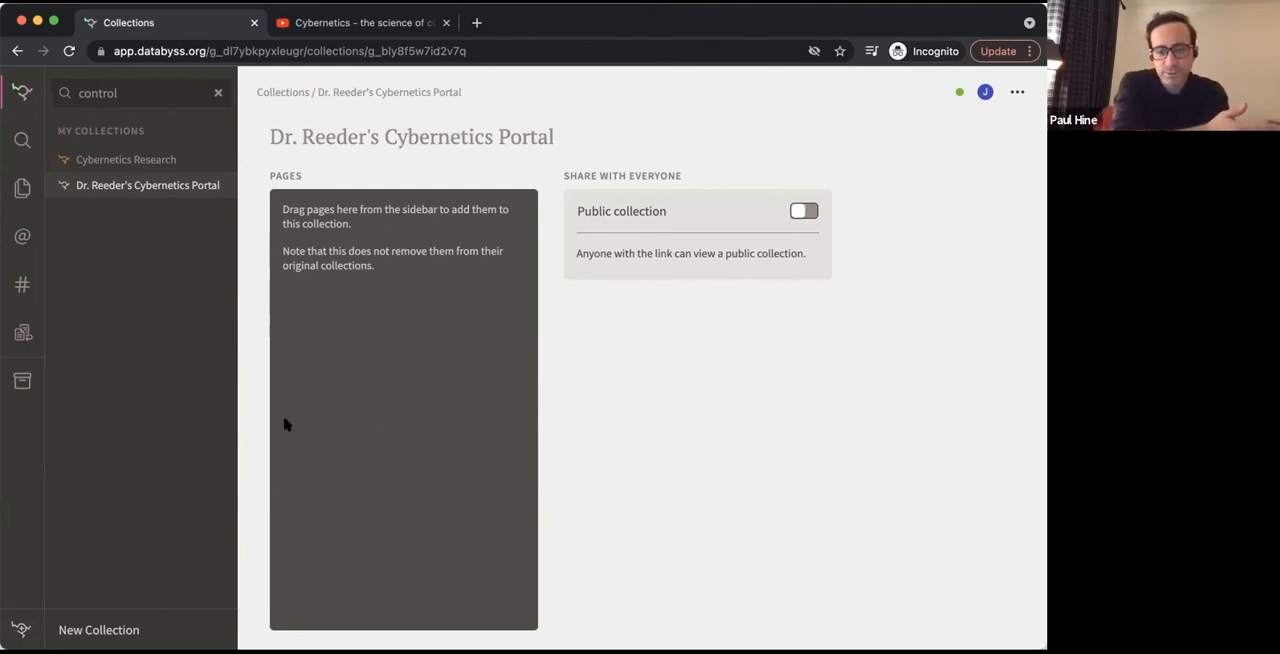
Create a new page titled "Portal Homepage"
left_click(22, 189)
left_click(12, 632)
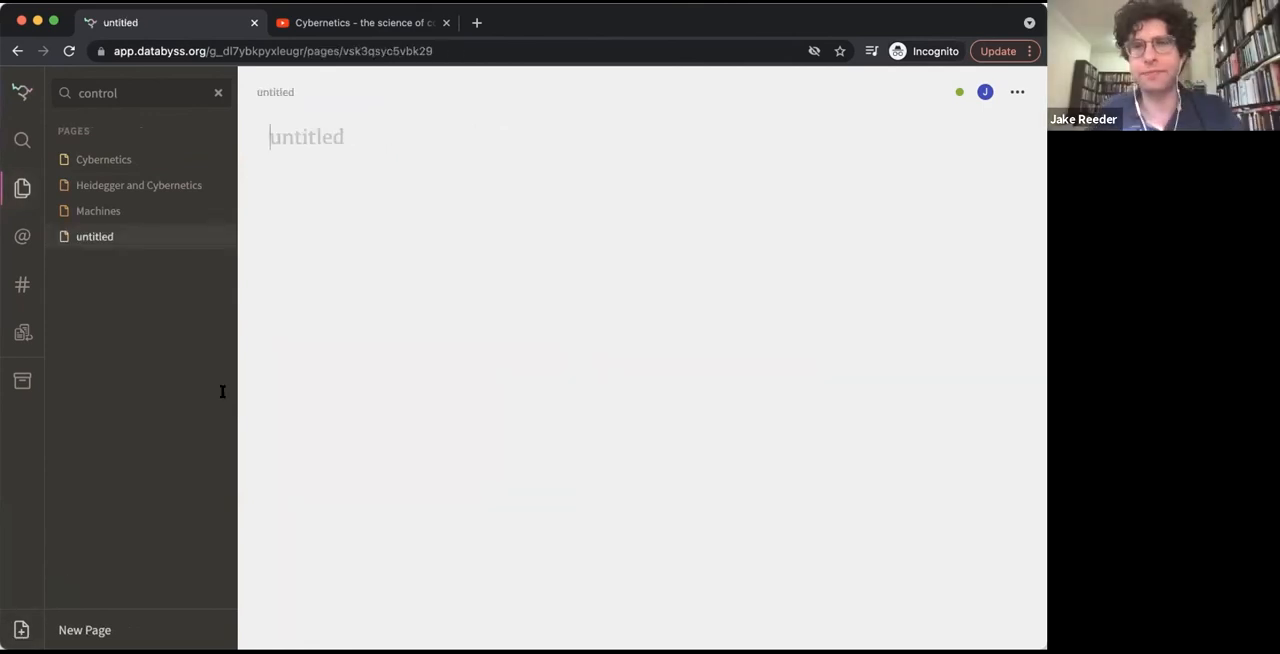
type("Cybernetic")
key("BackSpace")
key("BackSpace")
key("BackSpace")
key("BackSpace")
key("BackSpace")
key("BackSpace")
key("BackSpace")
key("BackSpace")
key("BackSpace")
key("BackSpace")
type("Portal home")
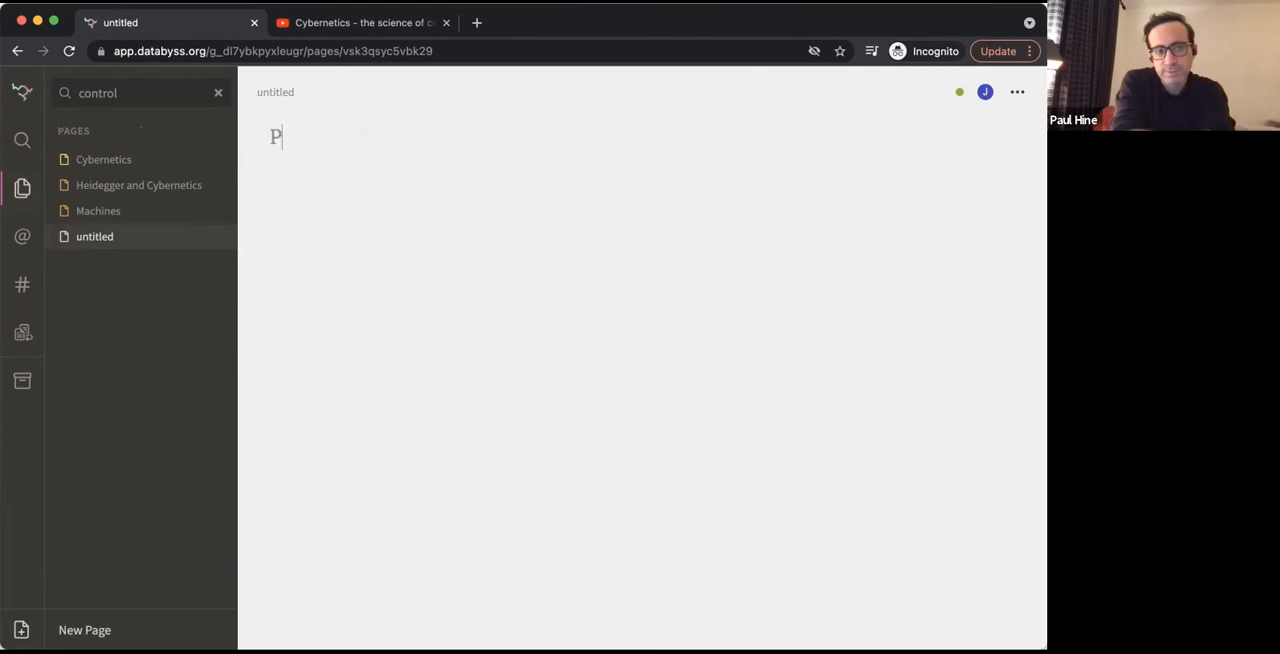
key("BackSpace")
key("BackSpace")
key("BackSpace")
key("BackSpace")
type("Homepage")
key("Return")
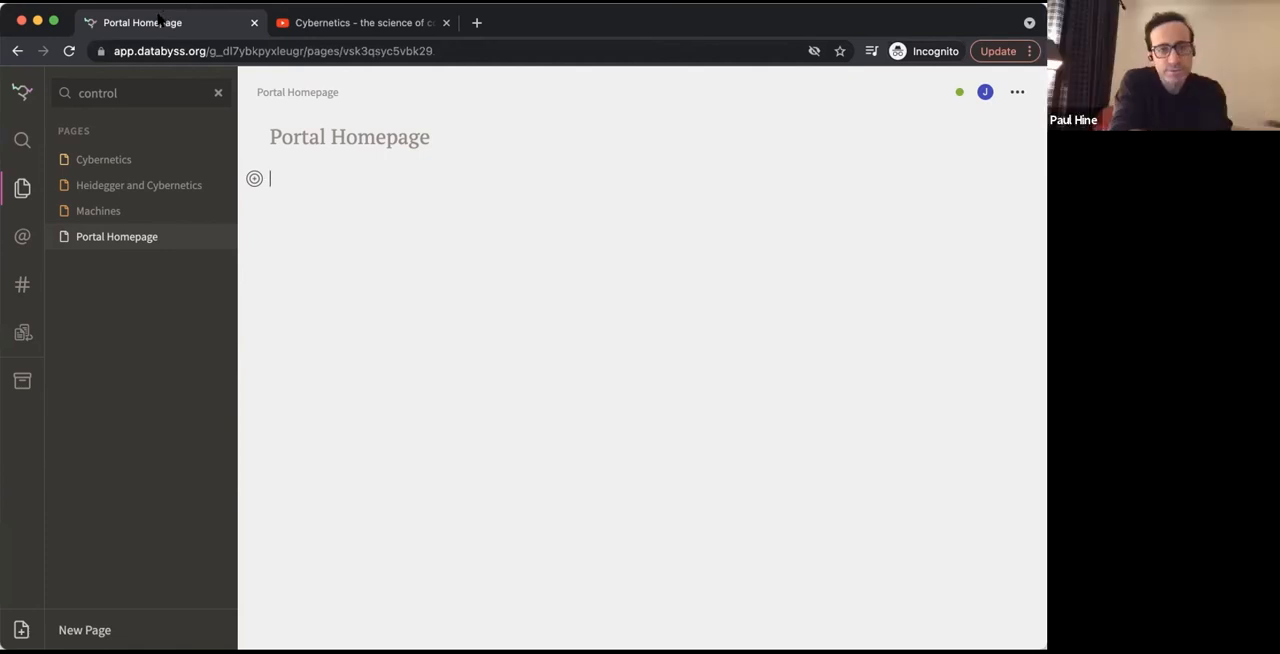
Write "Welcome to the Cybernetics research work in progress collection." as the first line of the Portal Homepage body
type("Welcome to")
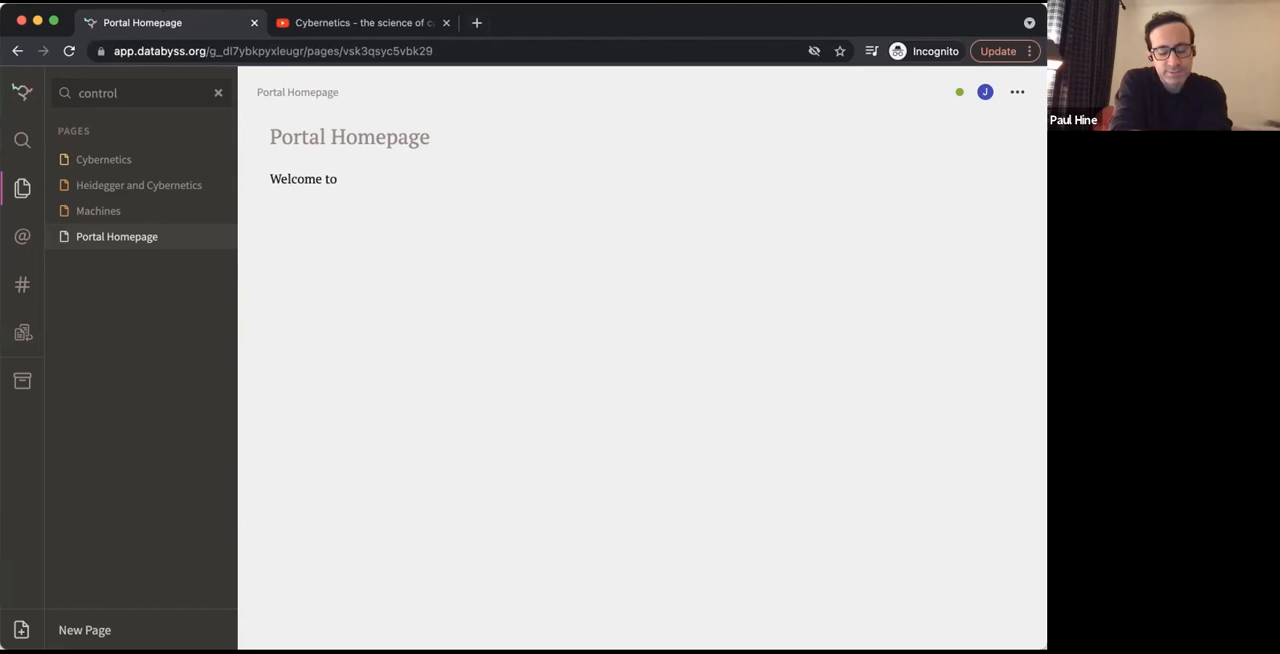
type(" the Cybernetics research work in prog")
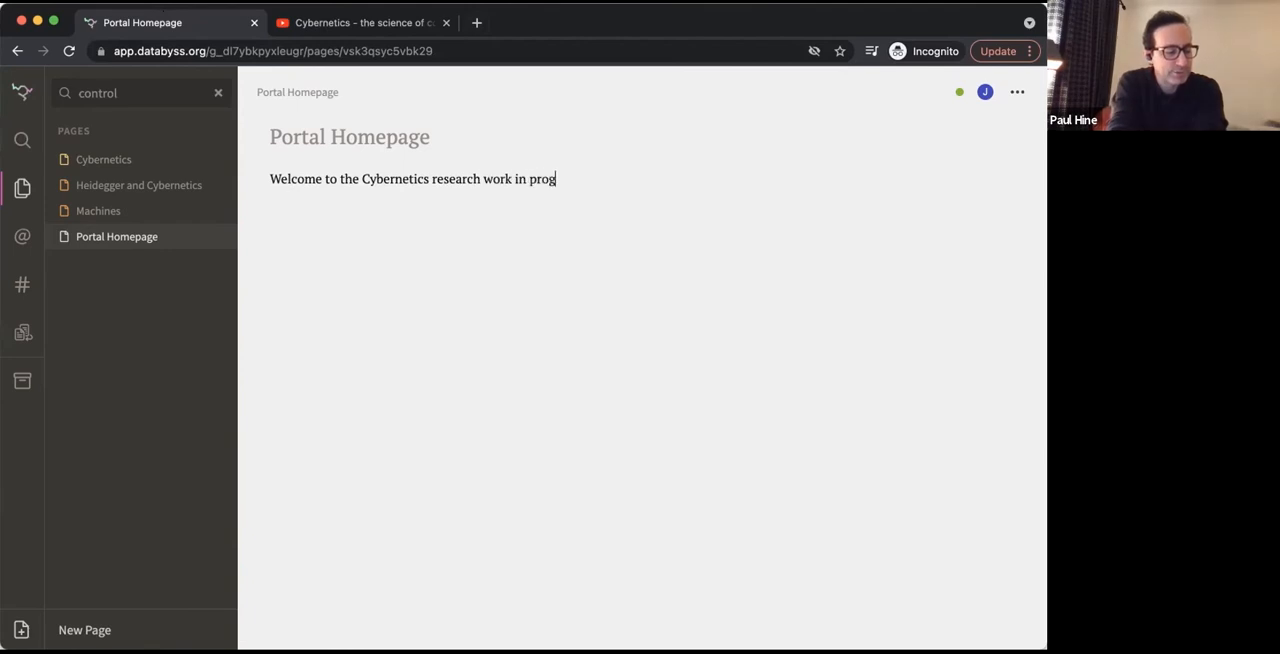
type("ress collection.")
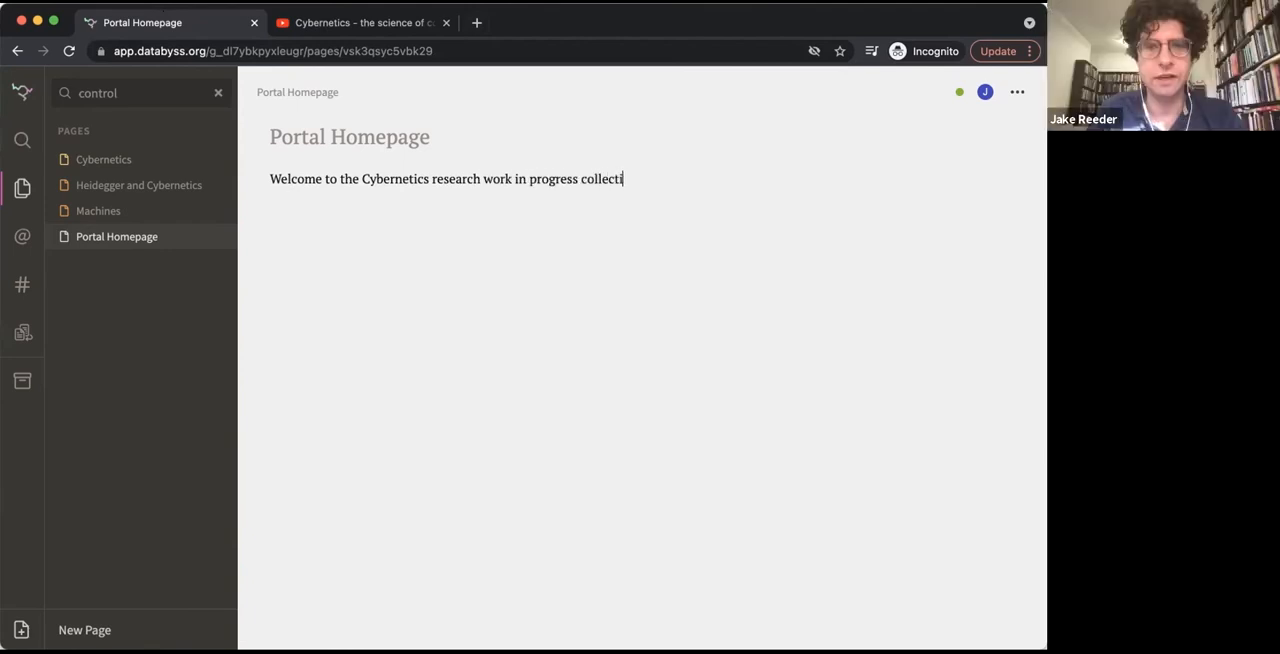
Search the web for "wikipedia cybernetics" in a new browser tab, open the Wikipedia Cybernetics article and copy its web address
left_click(477, 22)
type("wike")
key("BackSpace")
type("i")
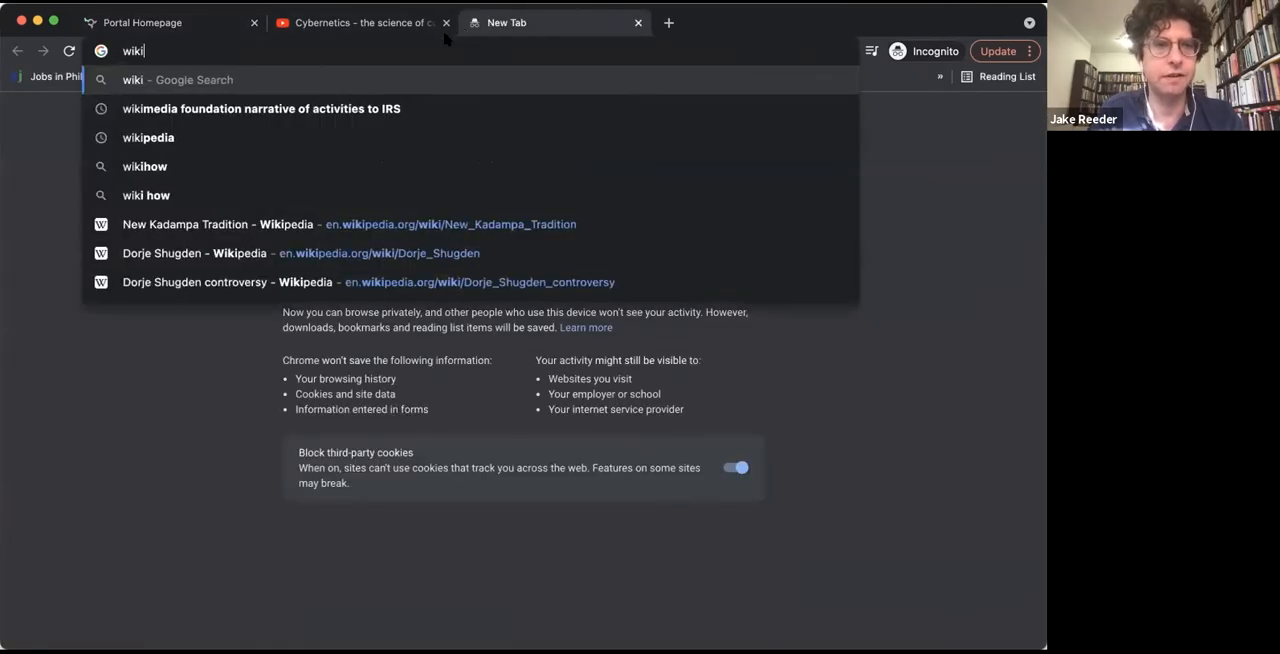
type("pedia cyb")
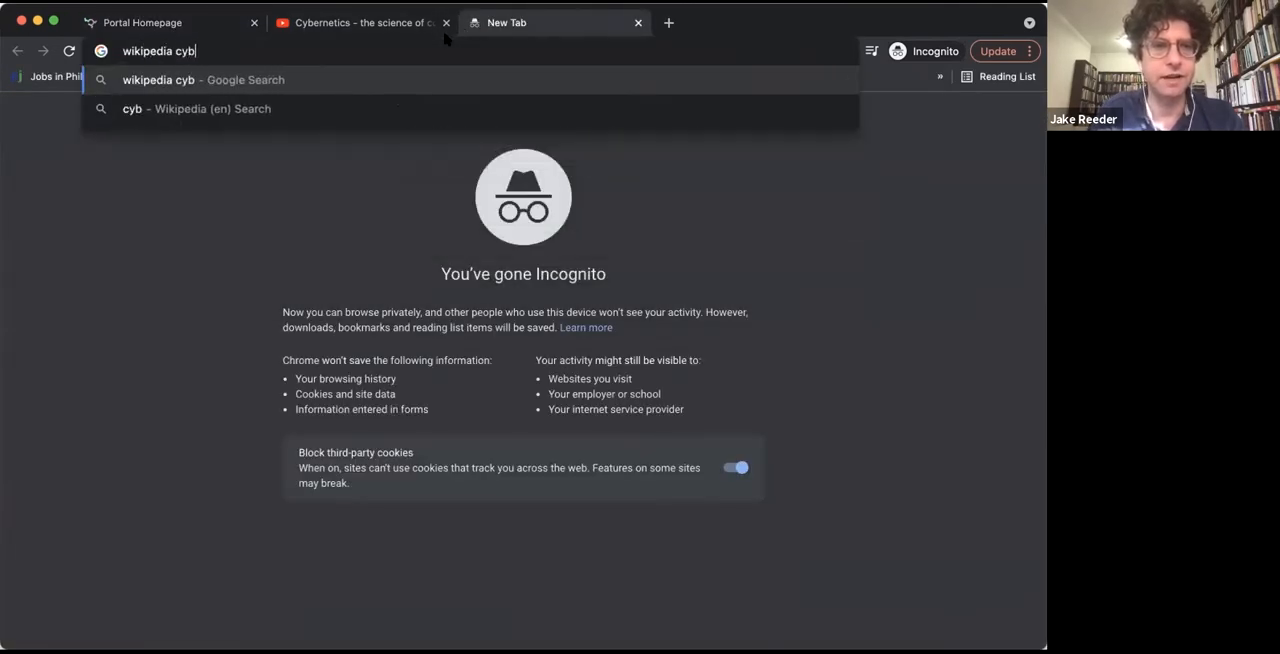
type("ernetics")
key("Return")
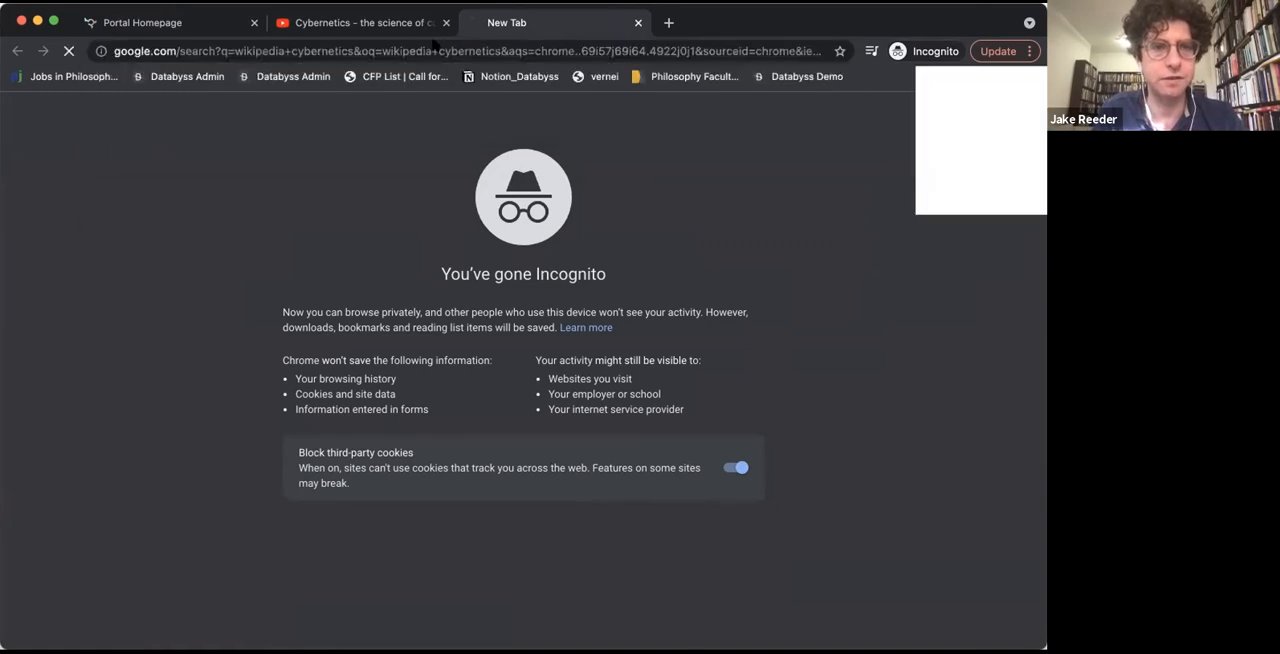
left_click(262, 243)
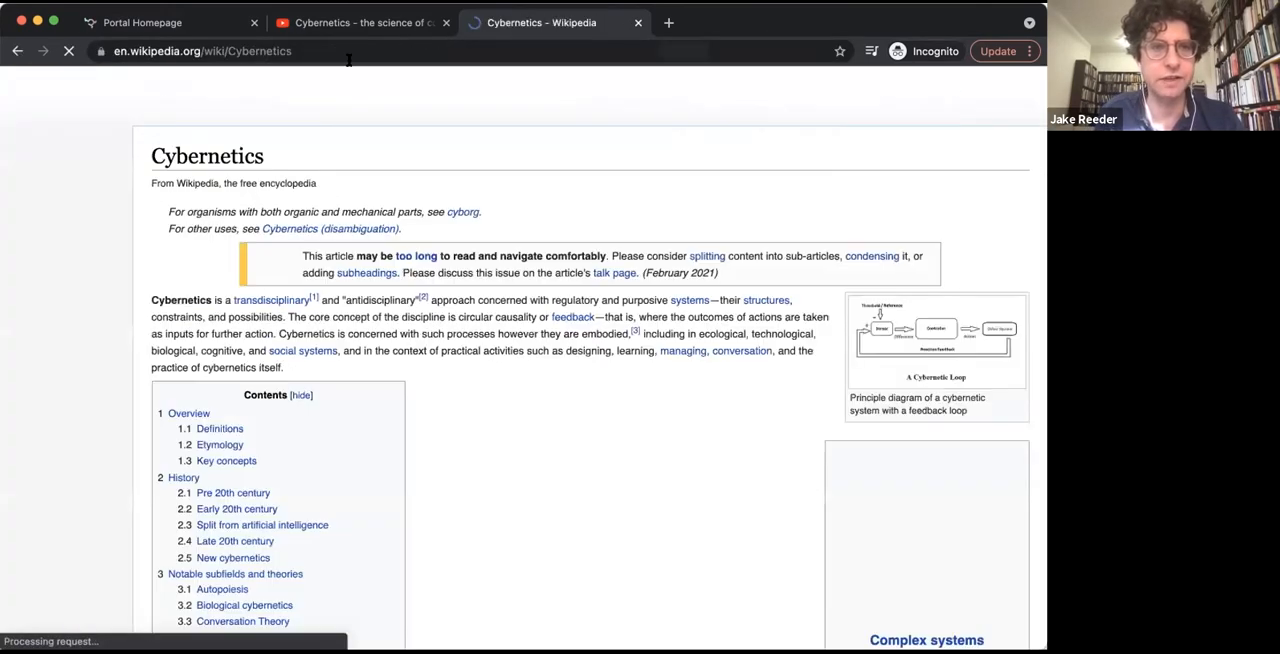
left_click(345, 50)
key("super+c")
Embed the copied Wikipedia Cybernetics article below the welcome sentence on the Portal Homepage
left_click(180, 24)
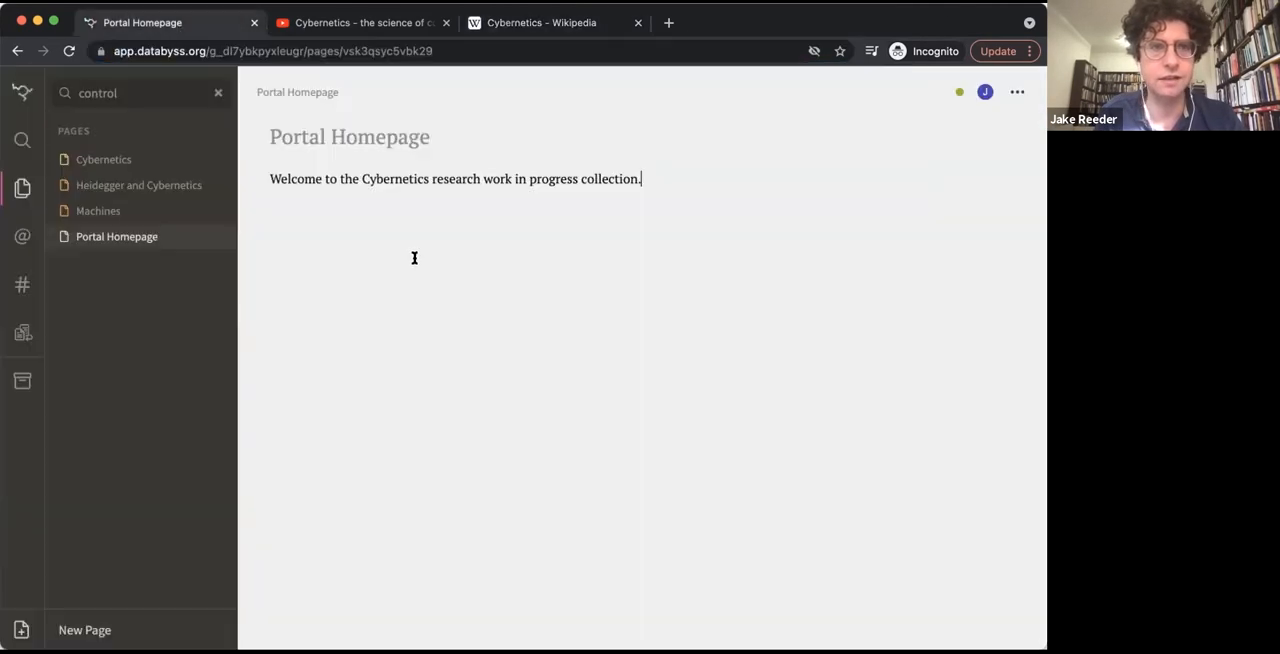
key("Return")
type("<<")
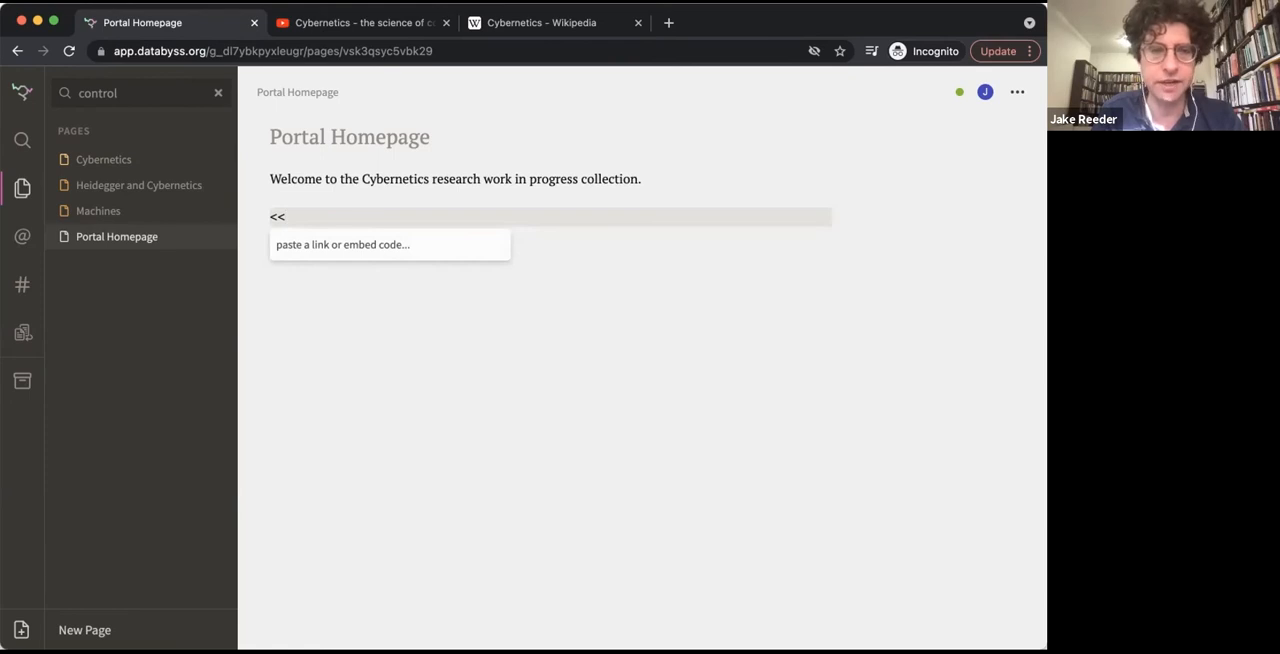
key("super+v")
key("Return")
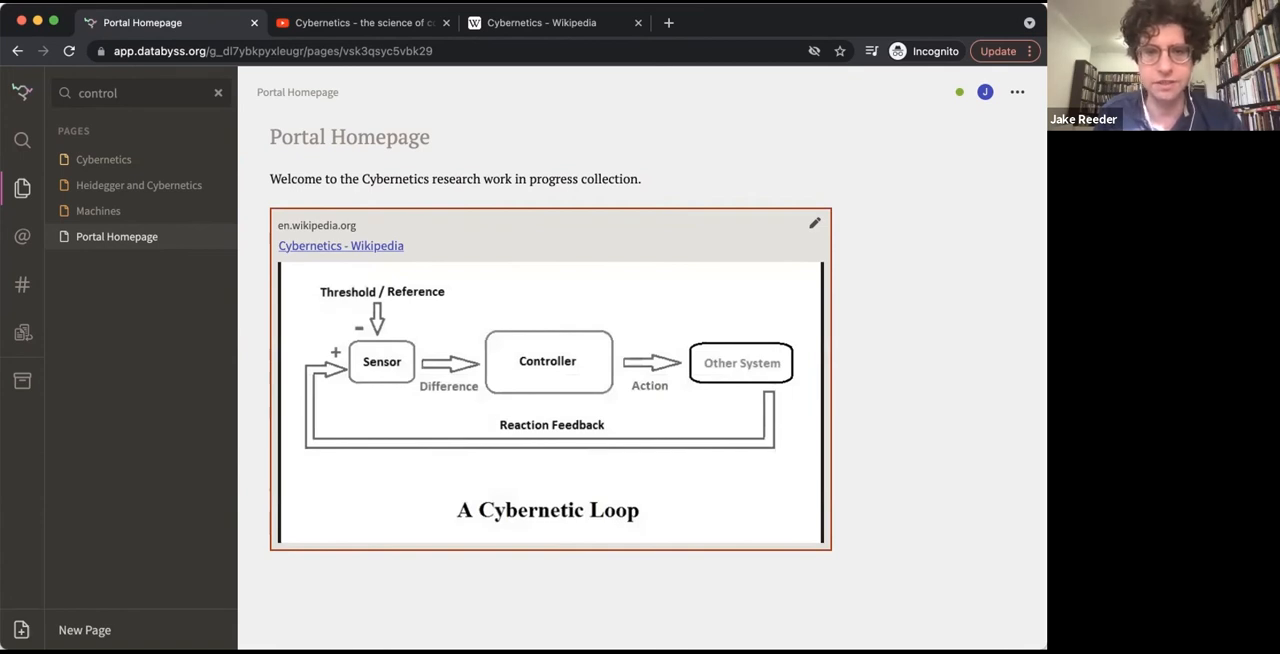
left_click(477, 178)
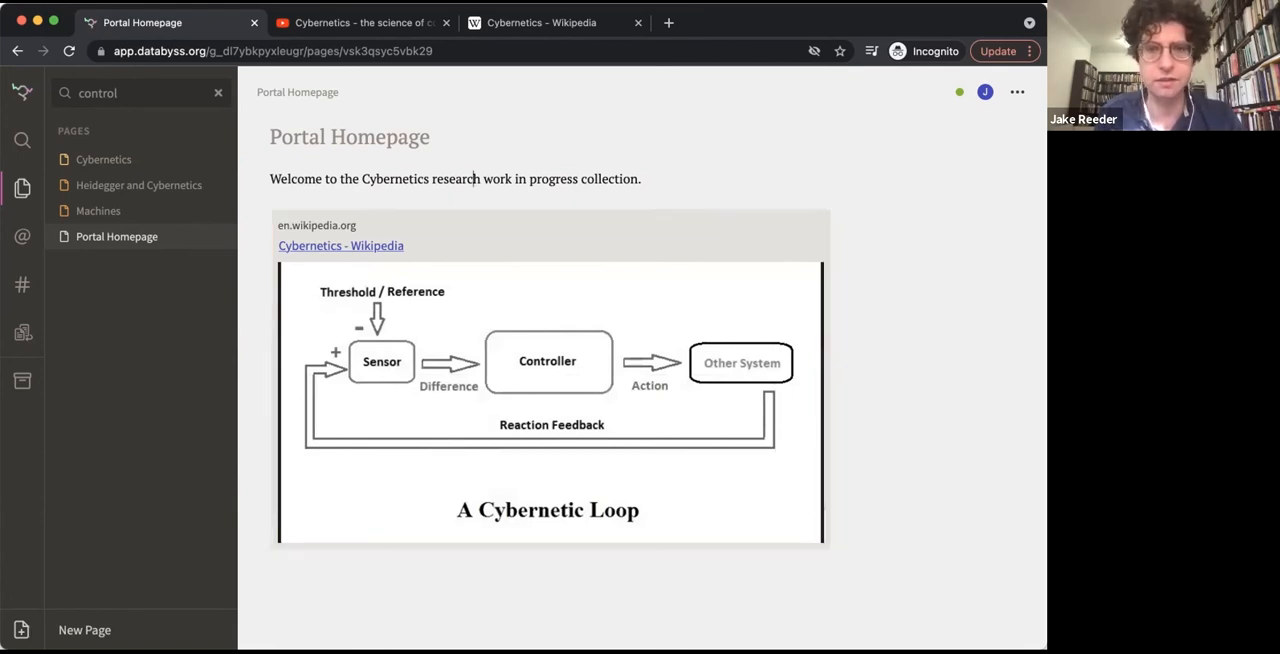
scroll(254, 576, "down", 1)
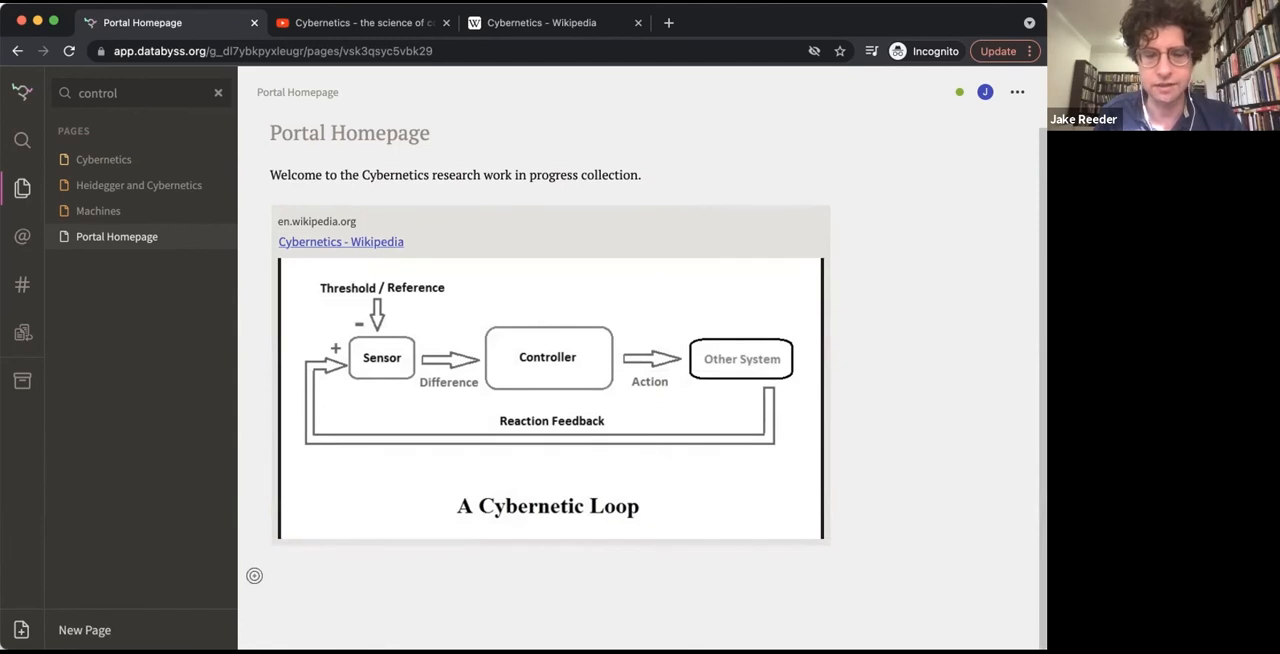
left_click(254, 576)
type(">>")
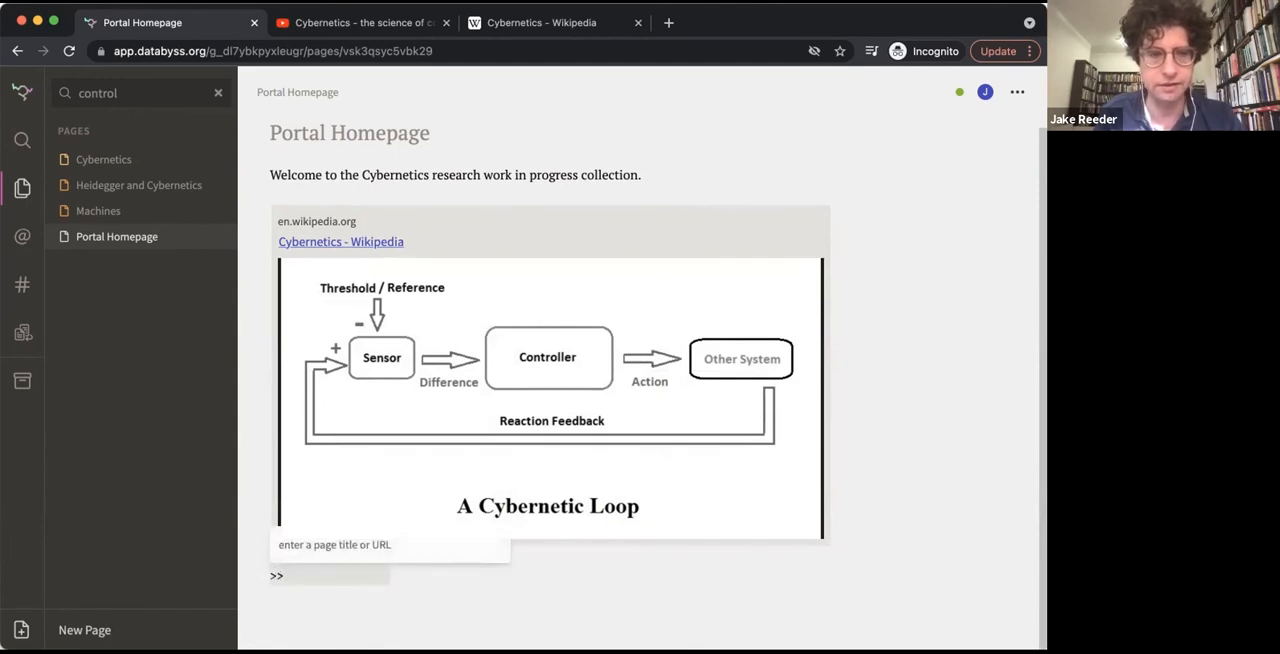
key("cmd+v")
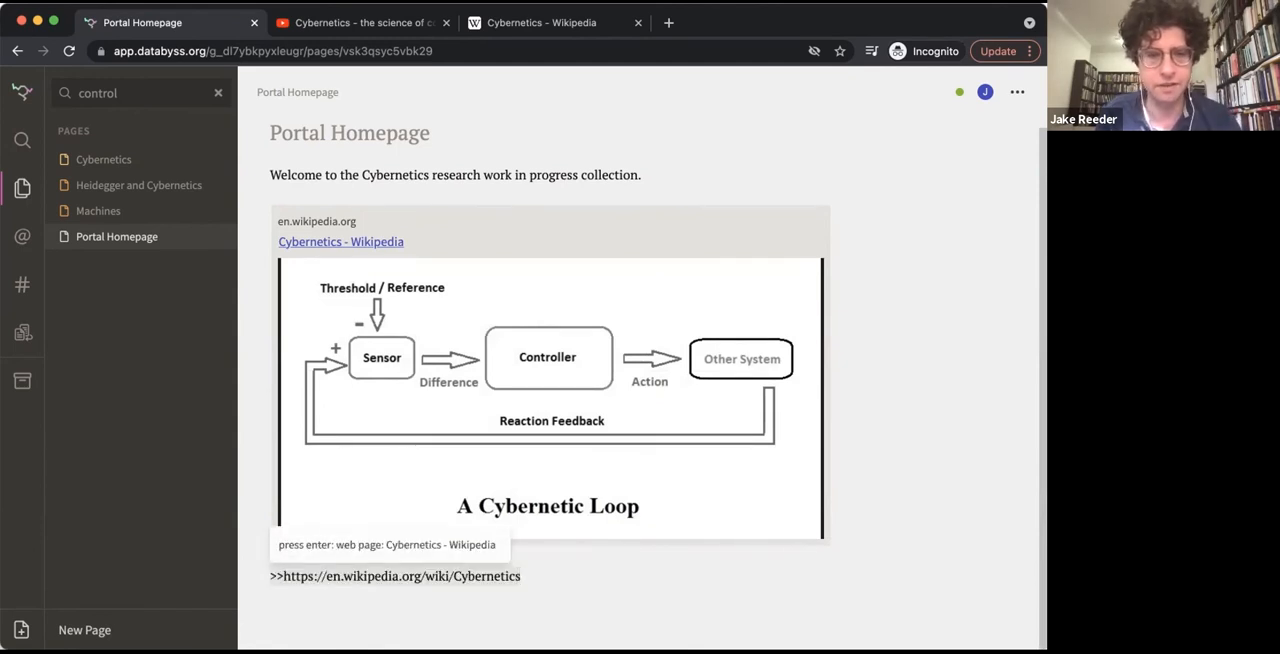
key("Return")
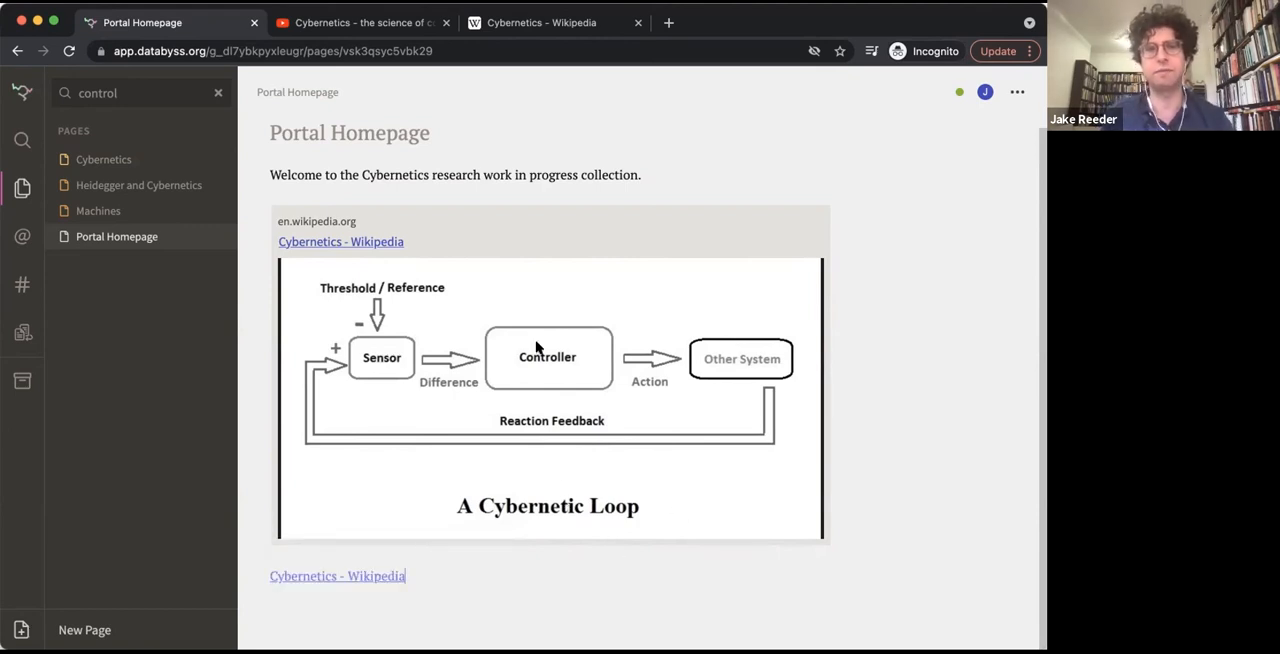
Add the Portal Homepage, Heidegger and Cybernetics, Cybernetics and Machines pages to the new Cybernetics Portal collection
left_click(20, 85)
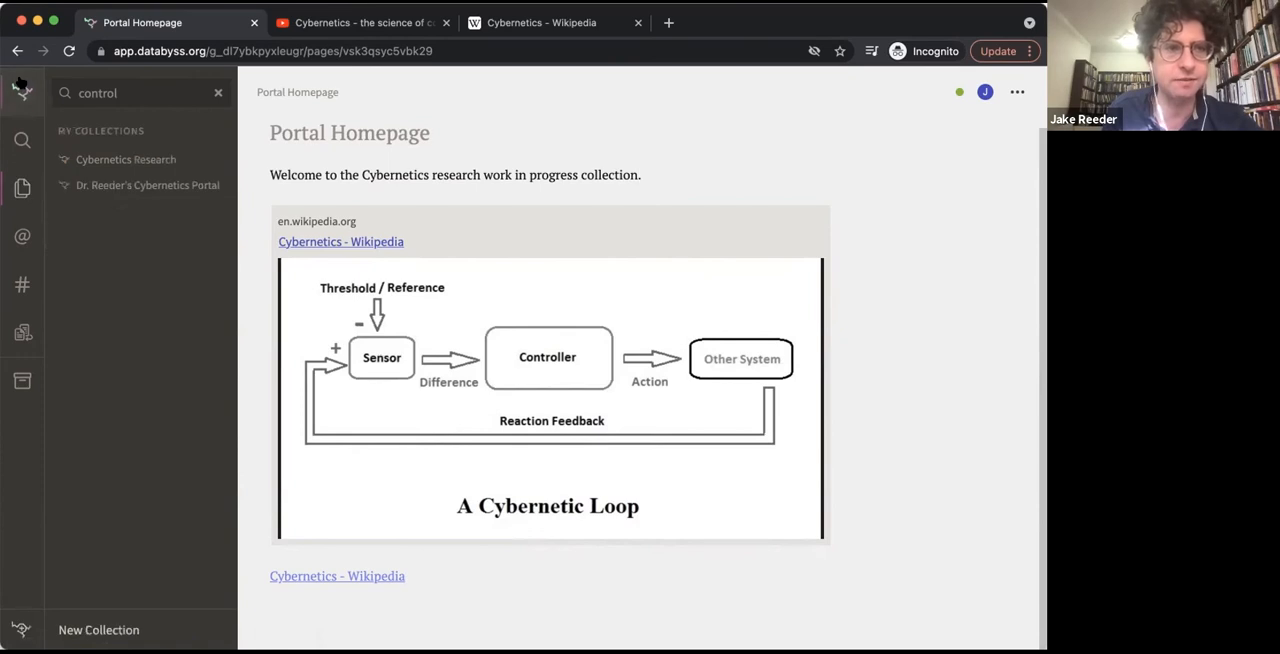
left_click(127, 185)
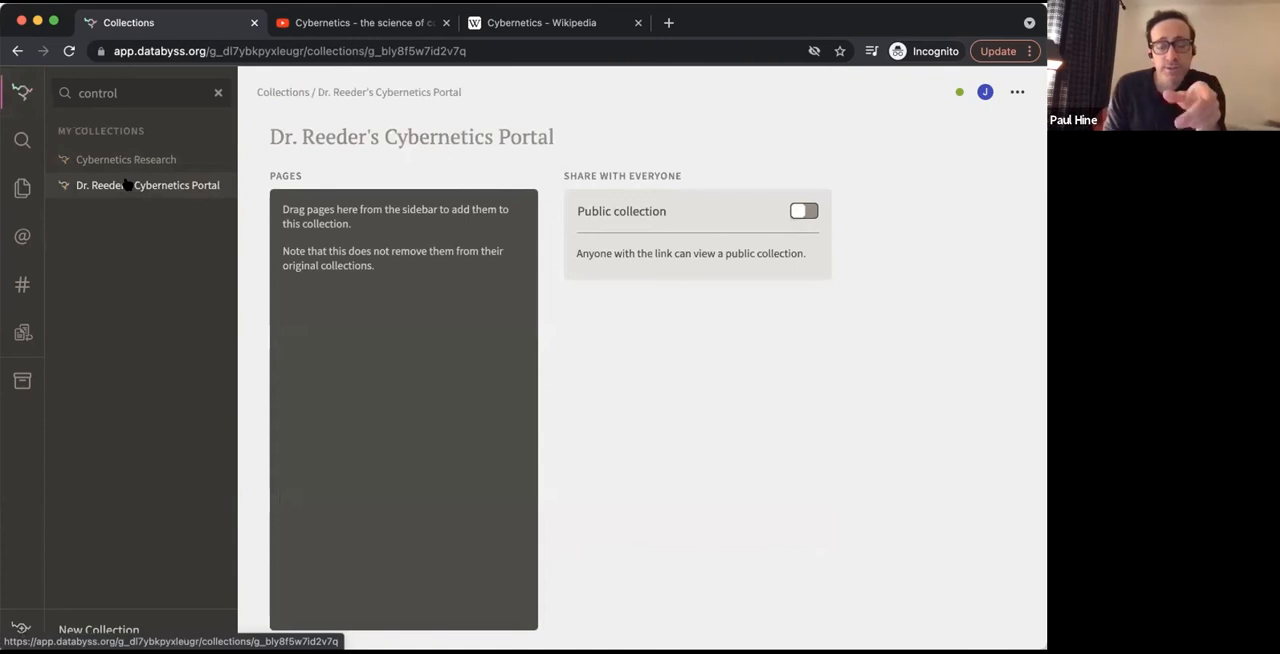
left_click(24, 188)
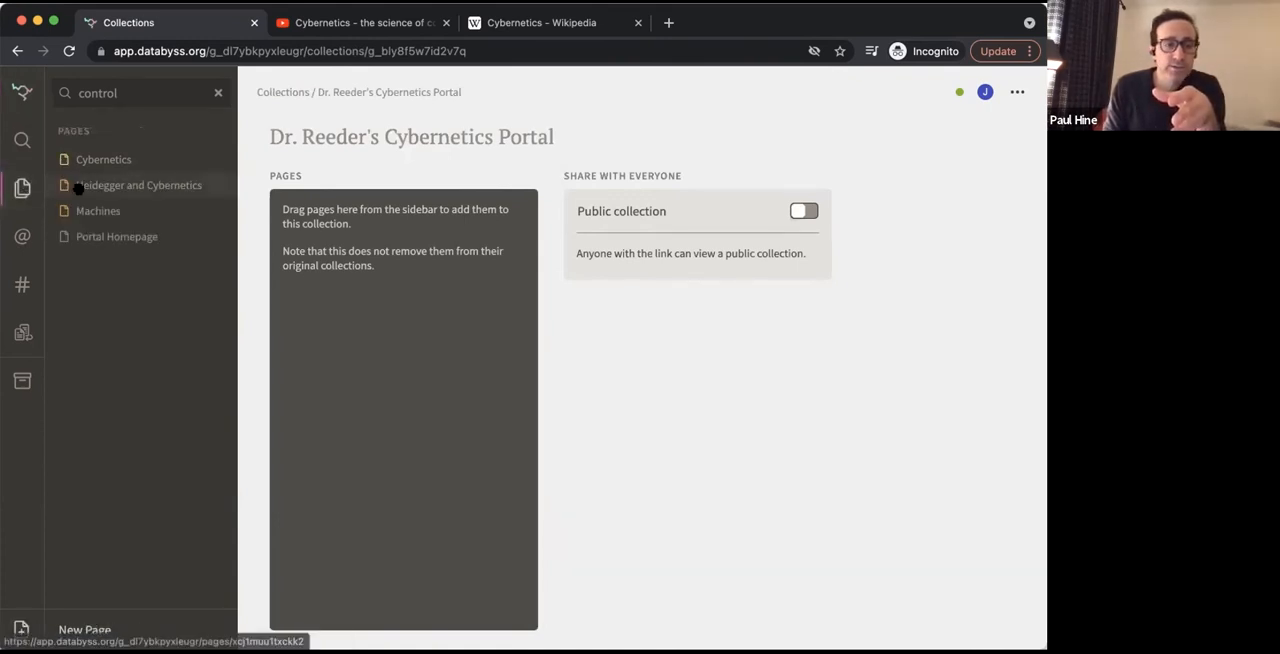
left_click_drag(105, 240, 320, 218)
left_click_drag(160, 190, 370, 280)
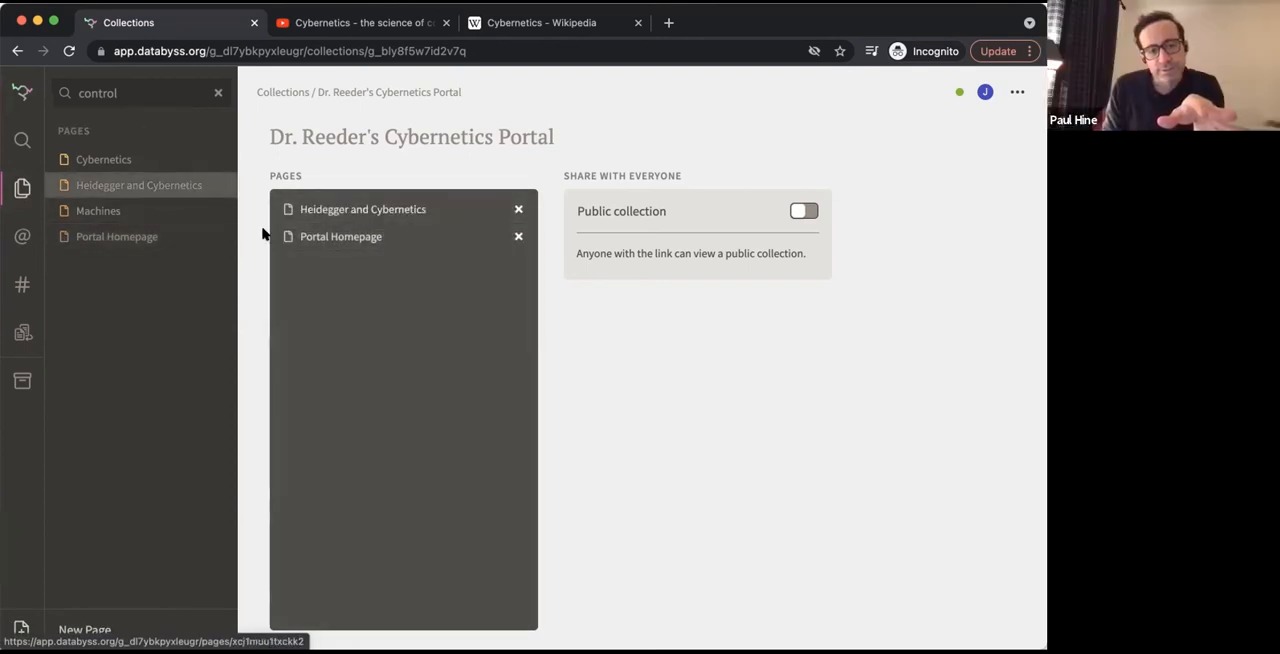
left_click_drag(126, 160, 354, 263)
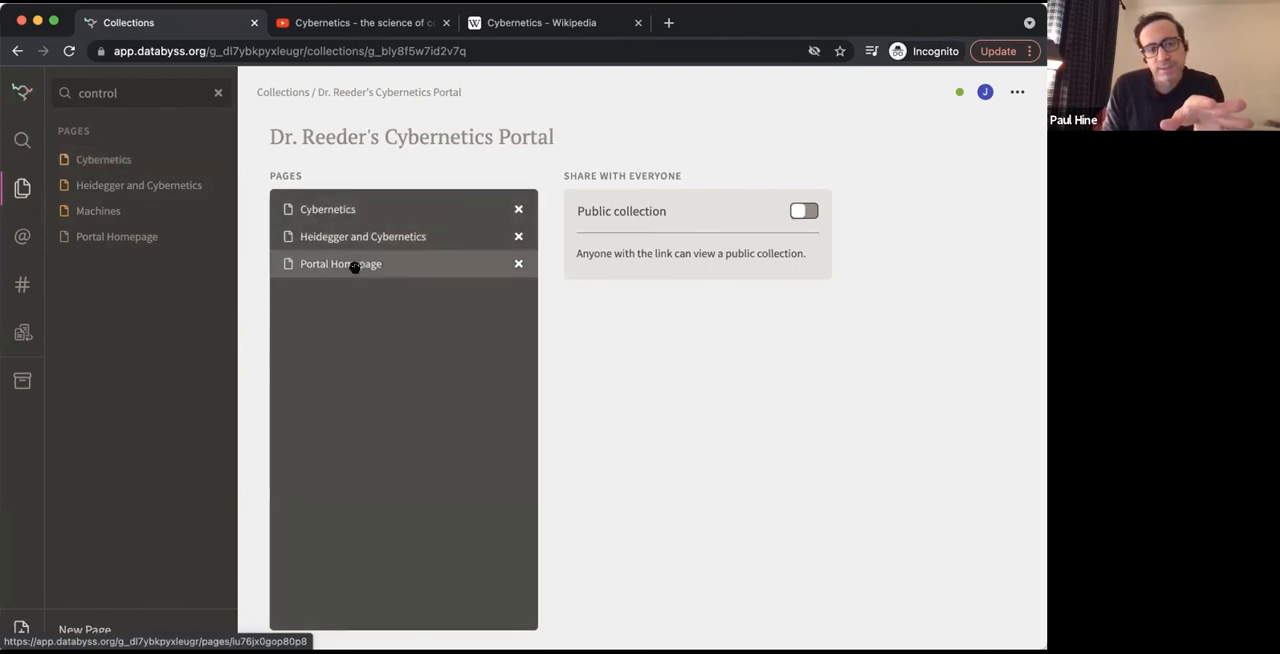
left_click_drag(110, 211, 357, 309)
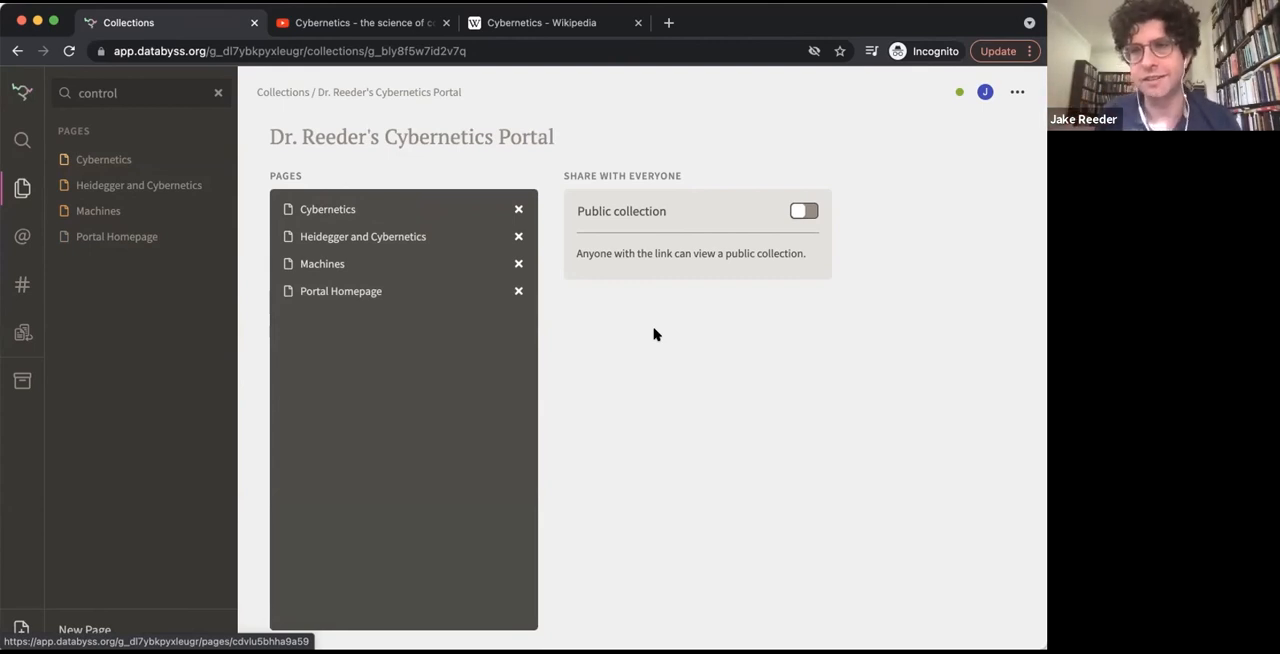
Make the Cybernetics Portal collection public, copy its link and open it in Safari
left_click(799, 213)
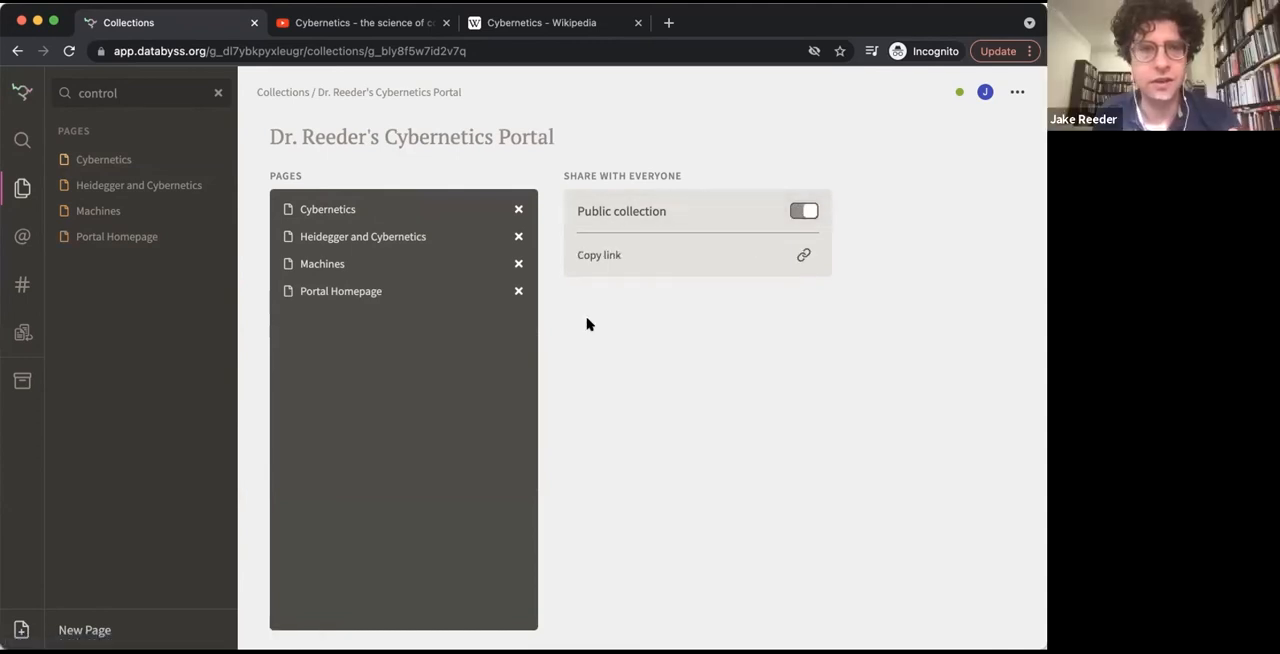
left_click(631, 252)
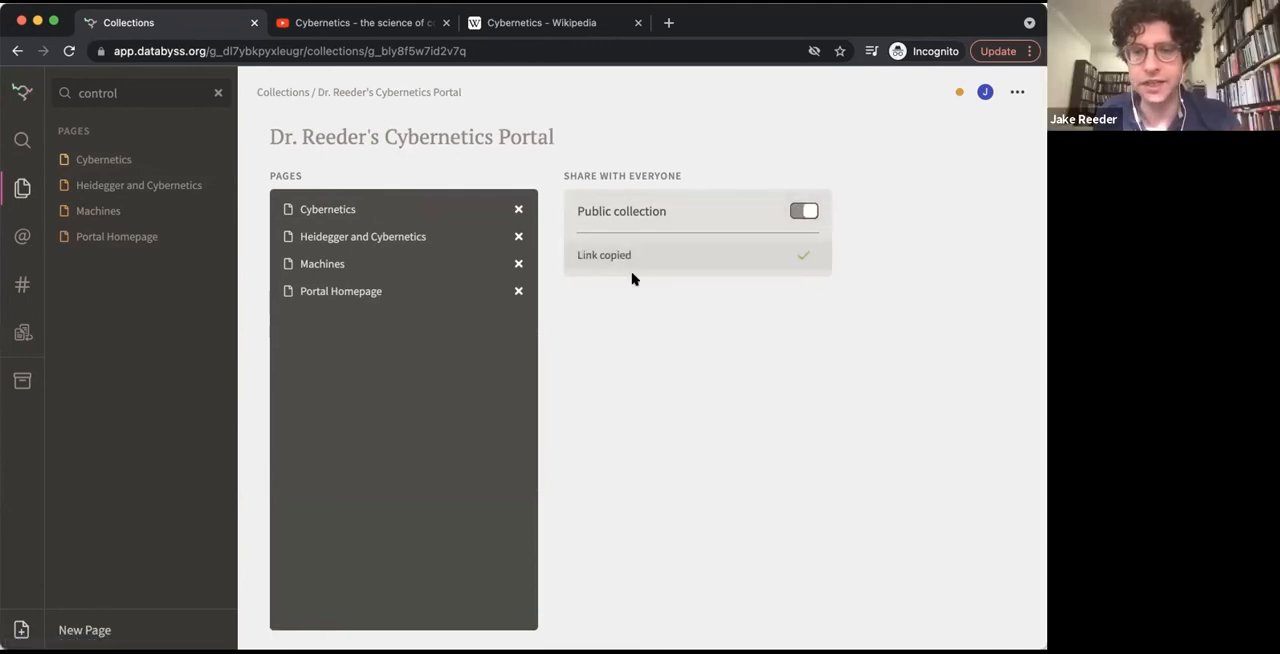
key("super+Tab")
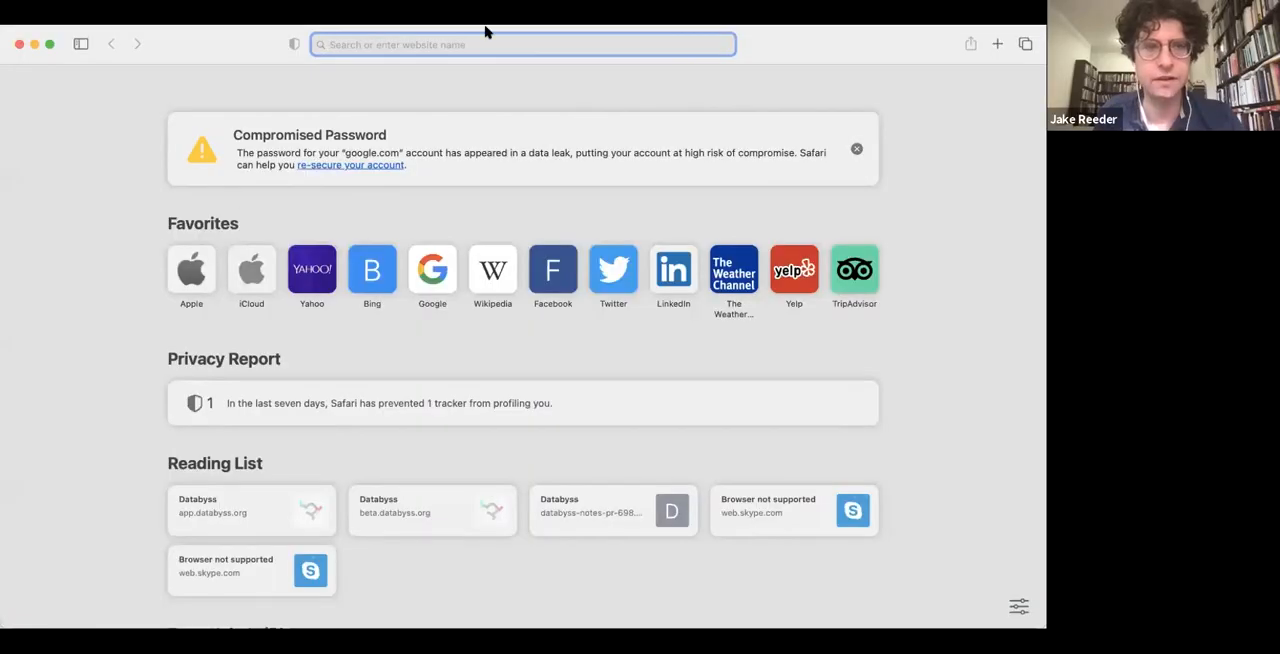
key("super+v")
key("Return")
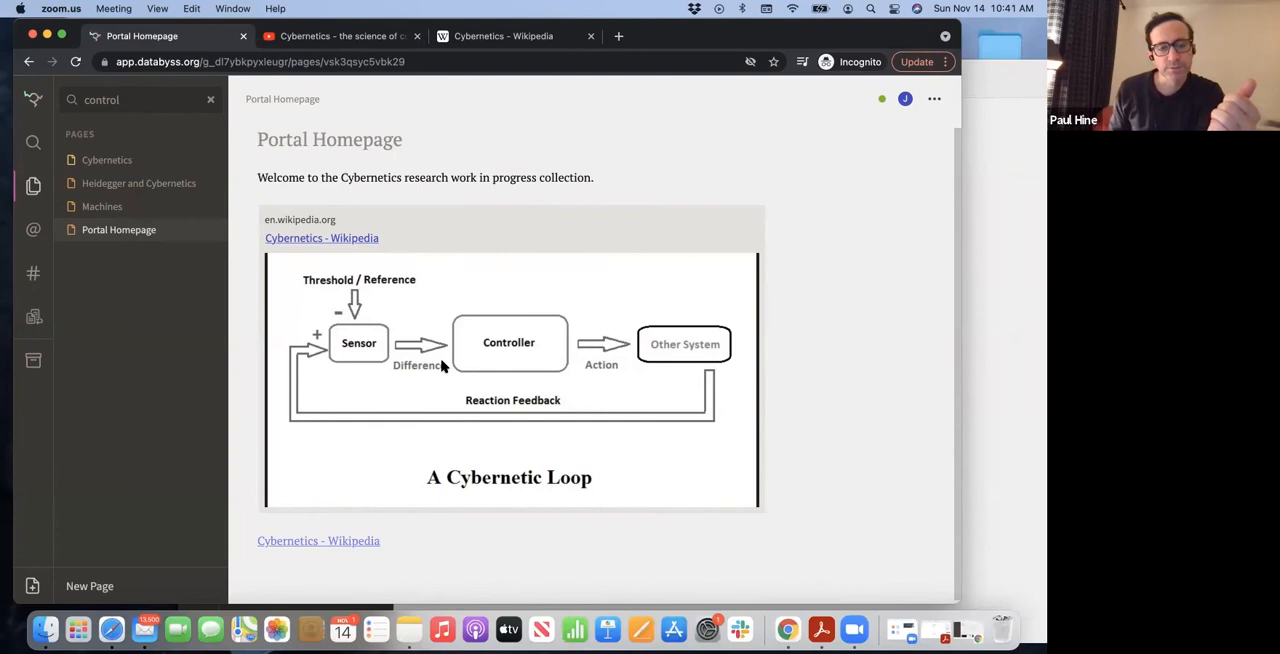
Delete the Cybernetics - Wikipedia text link below the embed on the Portal Homepage
left_click(390, 544)
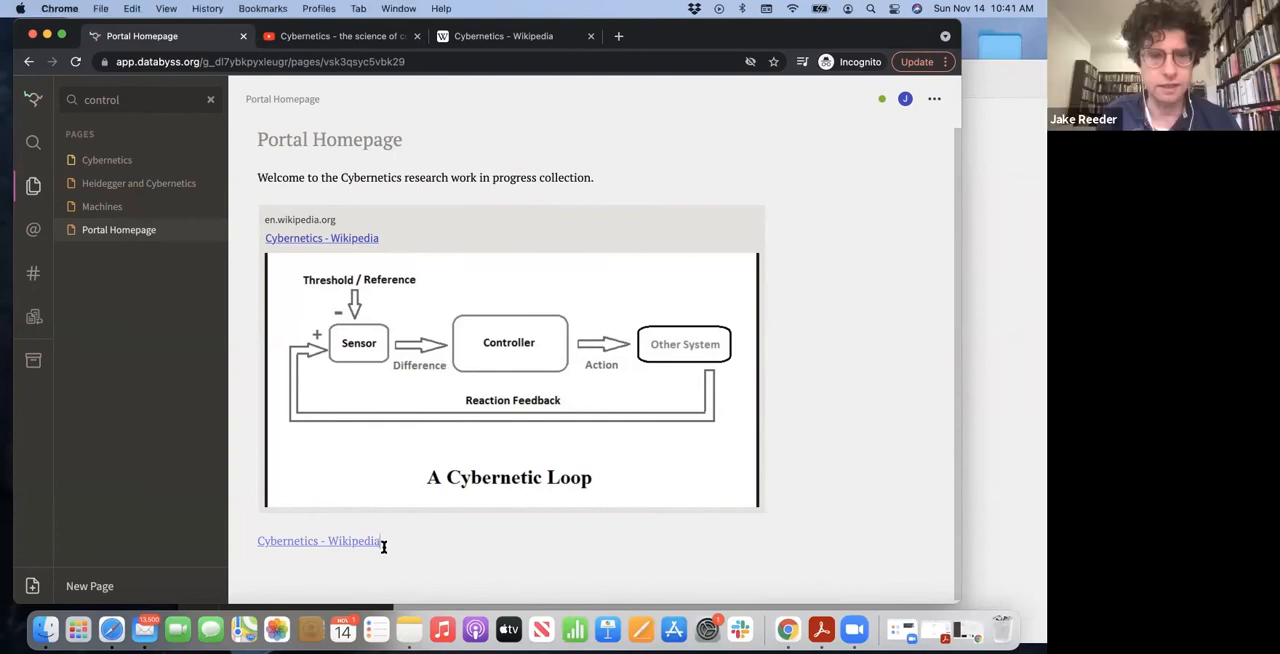
left_click_drag(381, 542, 247, 541)
key("BackSpace")
Insert a table of contents heading line between the welcome sentence and the Wikipedia embed
left_click(623, 175)
key("Return")
type("T")
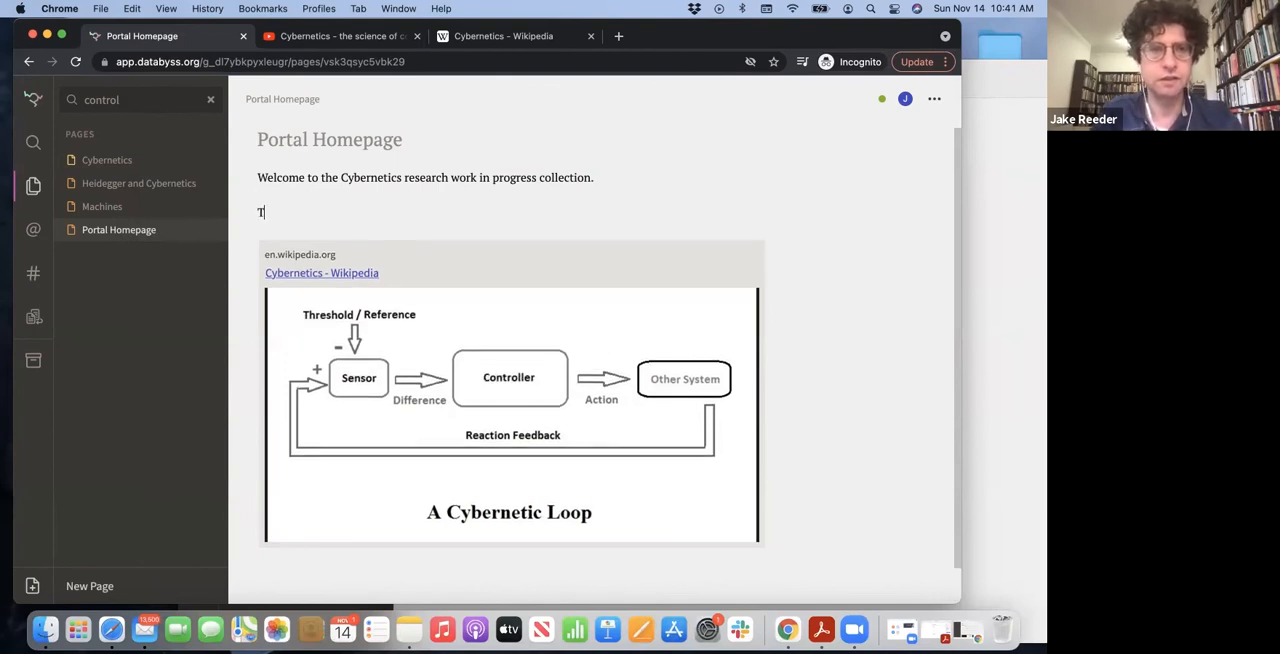
type("able of Conetn")
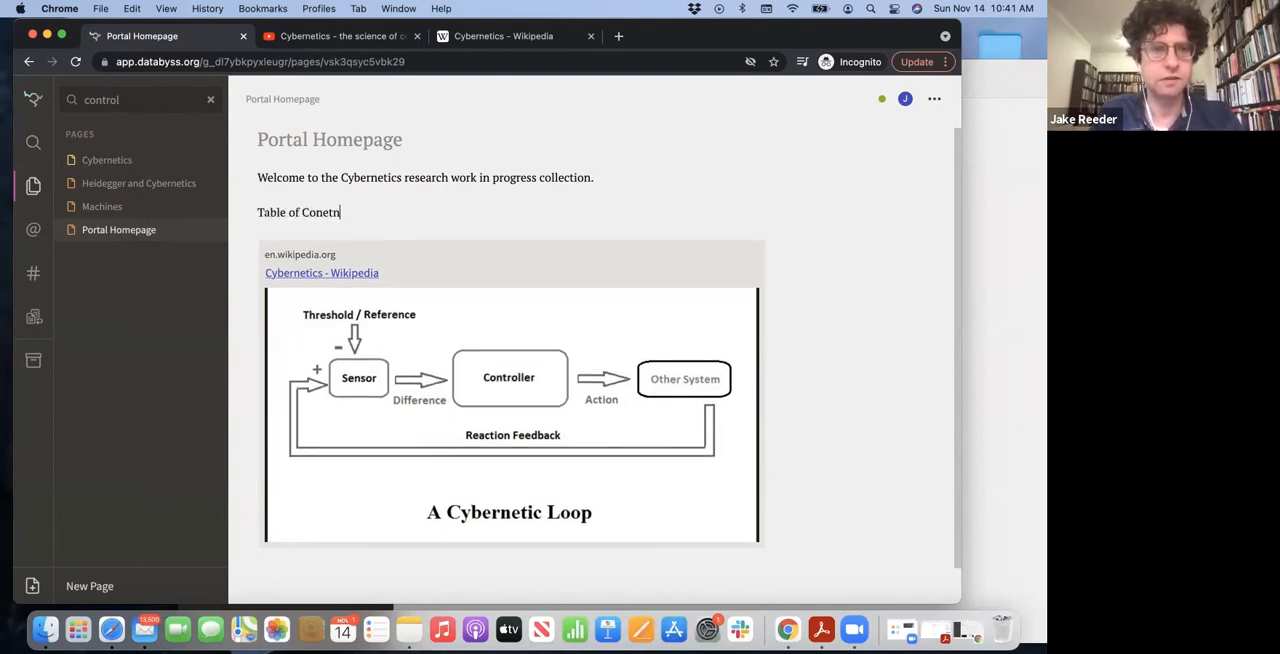
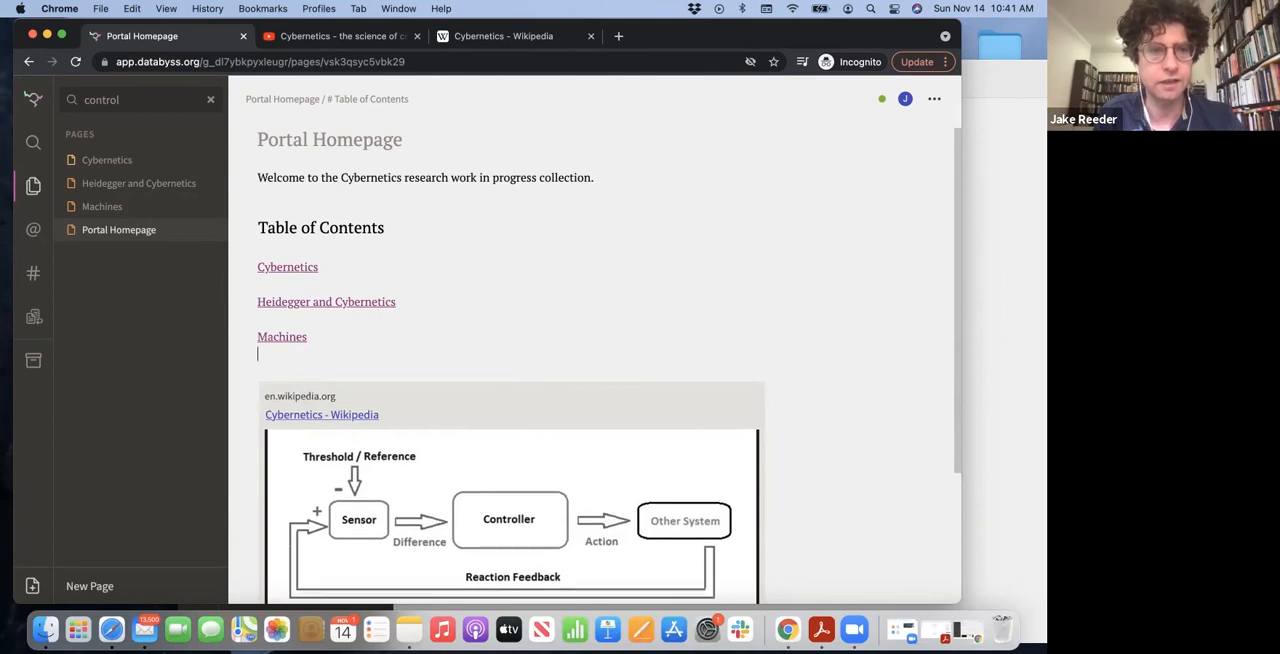
Remove the blank line under the Machines link and add "Norbert Wiener" on a line beneath the Cybernetics link
key("BackSpace")
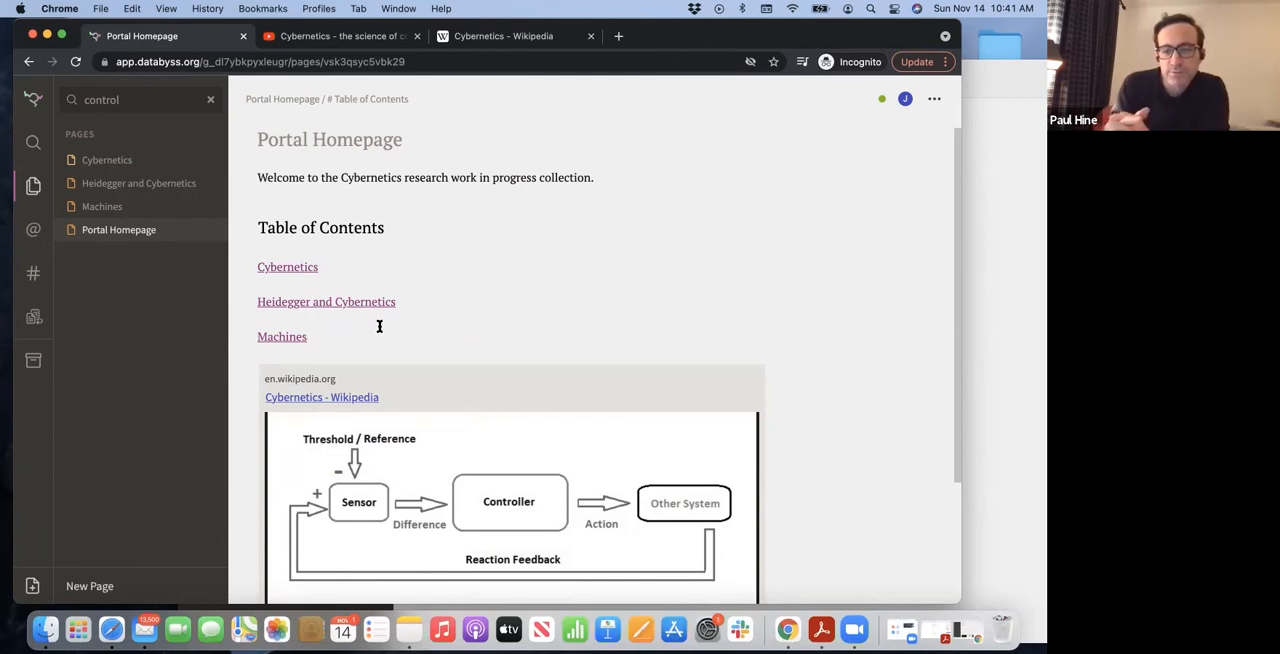
left_click(370, 267)
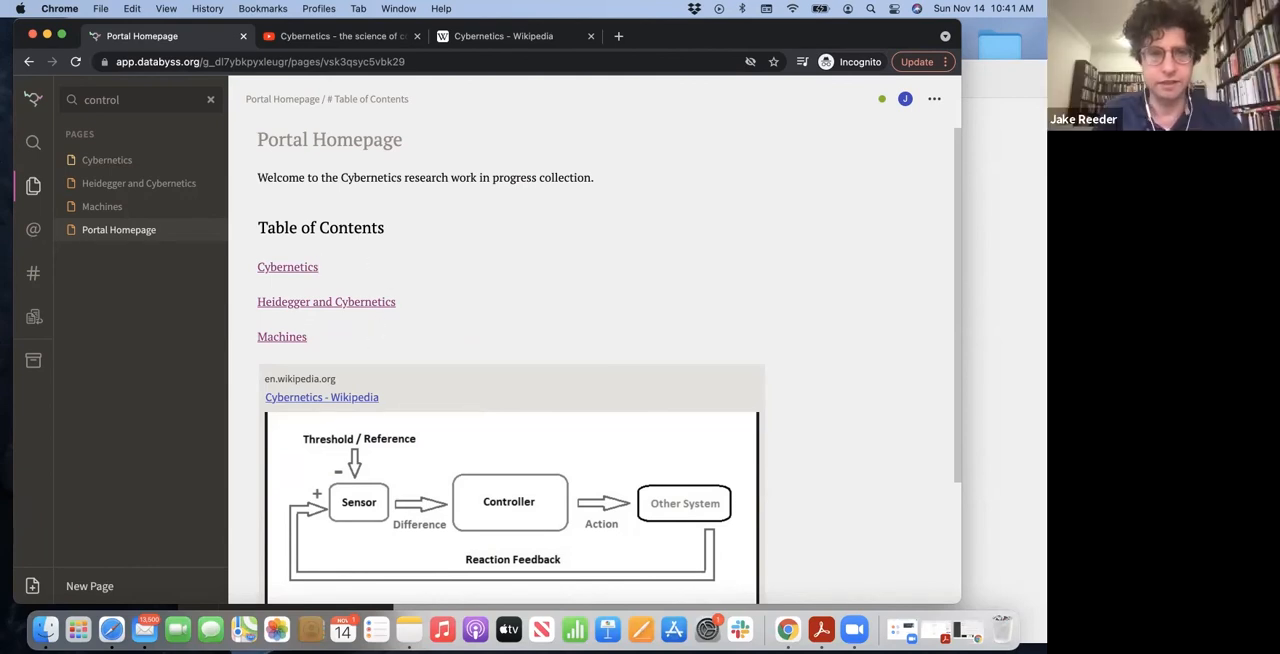
key("Return")
type("Norbert Wiener")
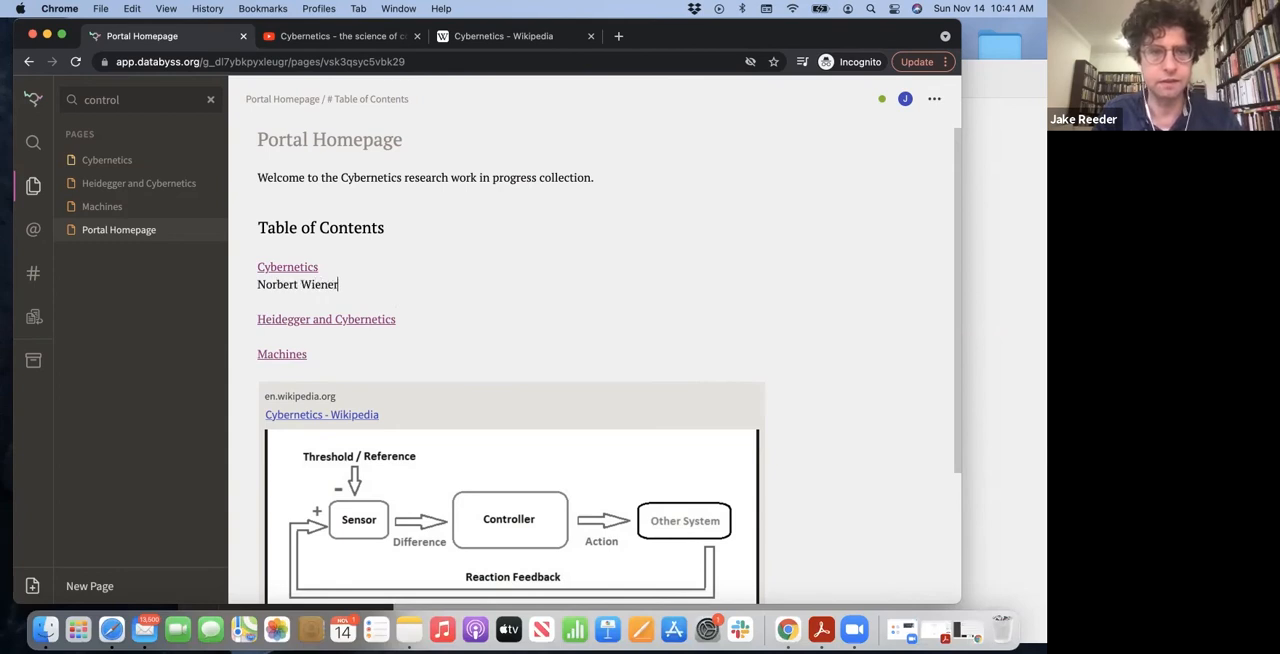
Add "Heidegger" beneath the Heidegger and Cybernetics link and "Joseph Needham" beneath the Machines link
left_click(396, 319)
key("Return")
type("Heidegger")
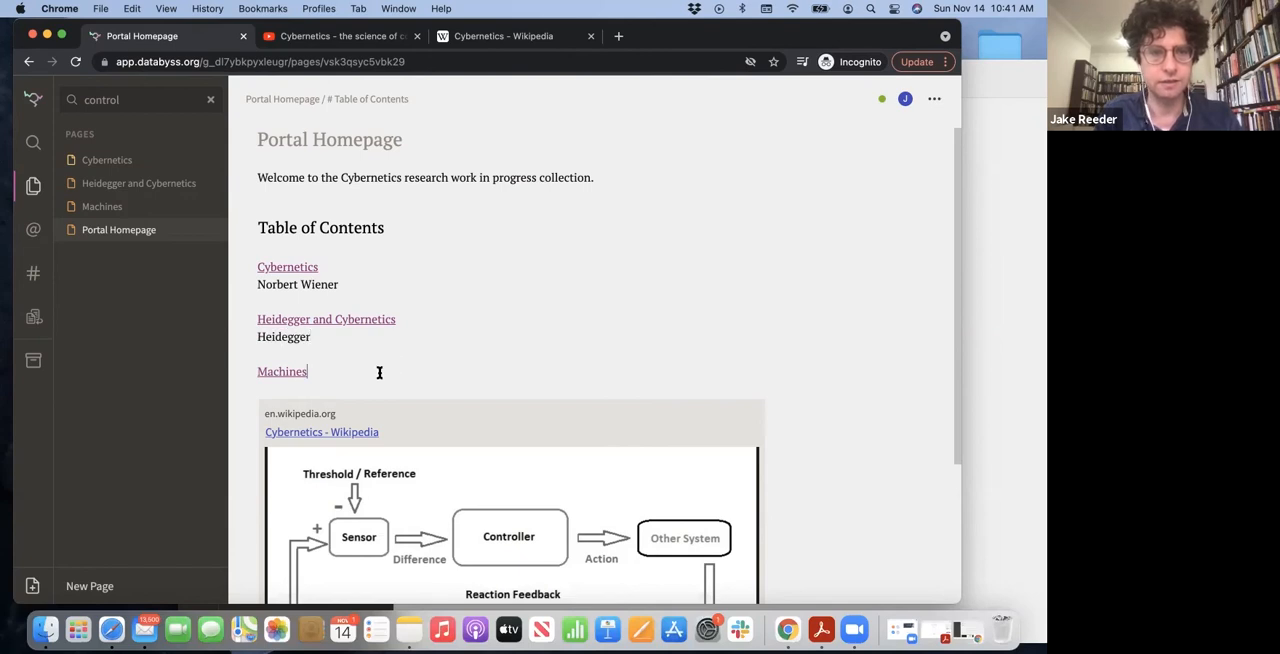
left_click(380, 371)
key("Return")
type("Joseph ")
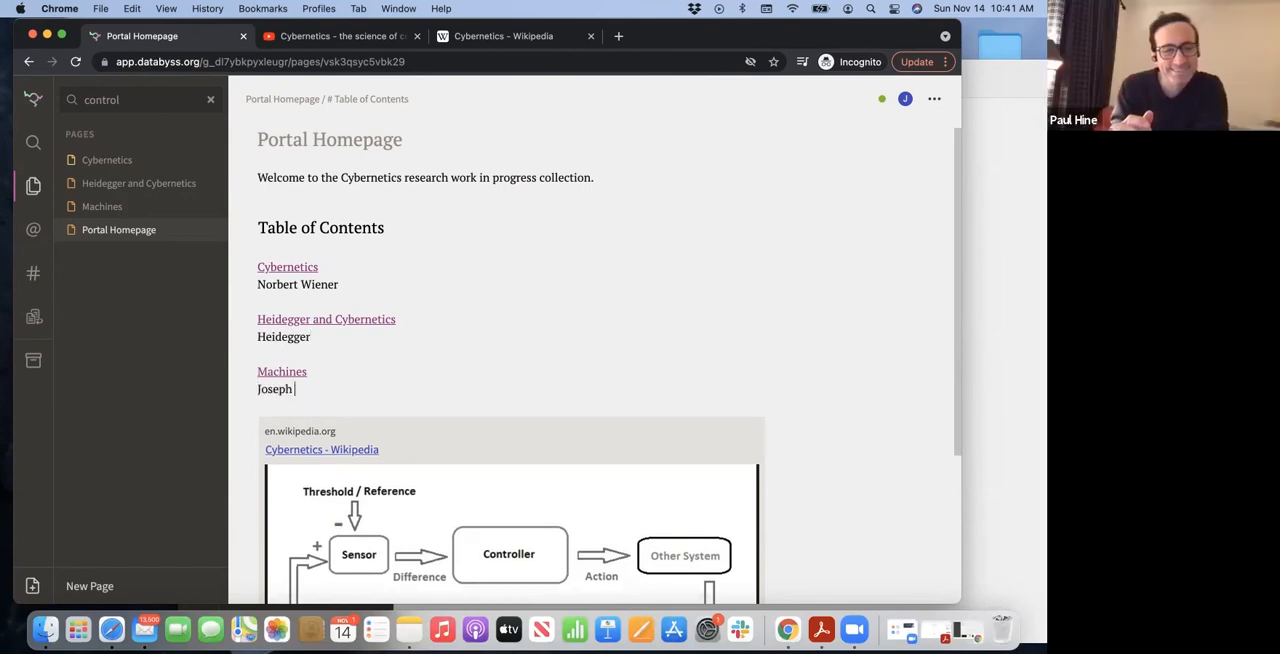
type("Needham")
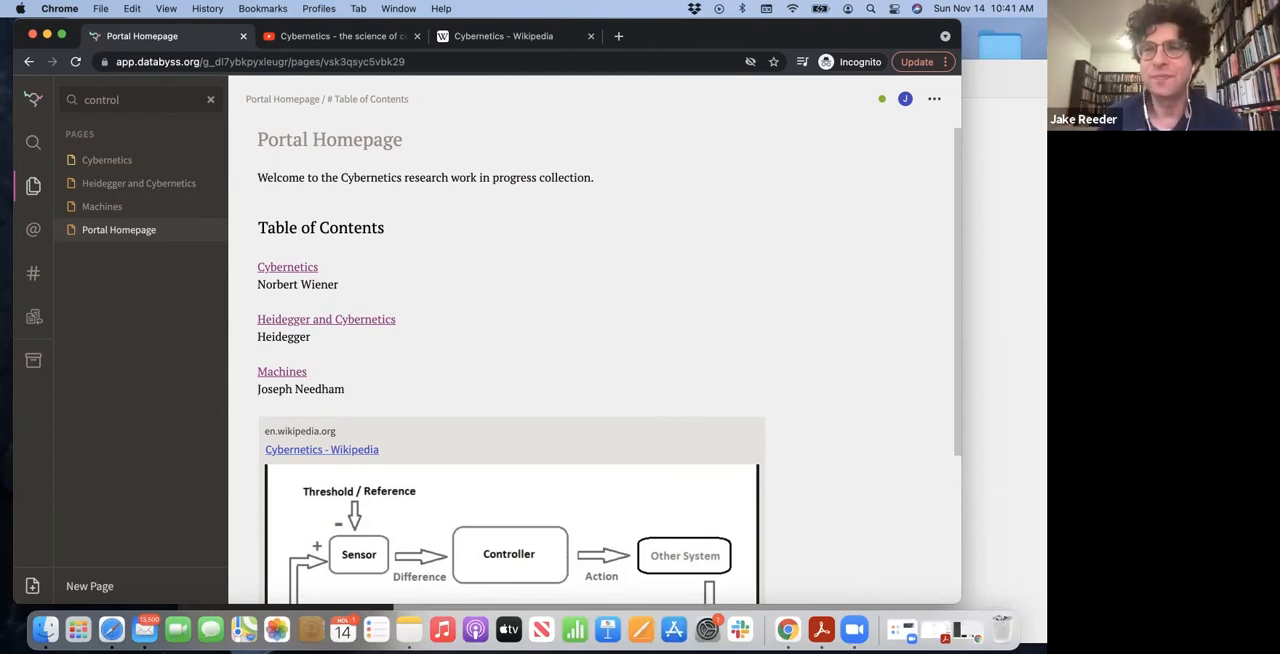
Follow the table of contents link to examine the Cybernetics page, and return to the Portal Homepage through its backlink
left_click(299, 268)
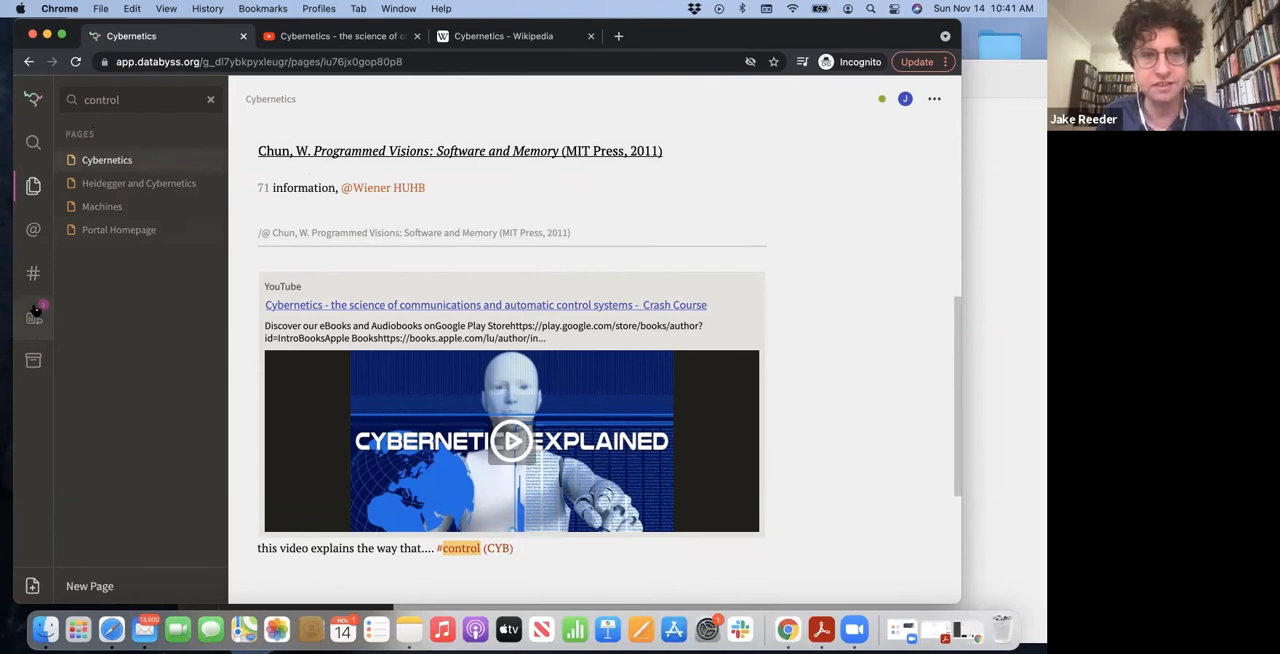
scroll(443, 409, "down", 3)
scroll(440, 405, "up", 8)
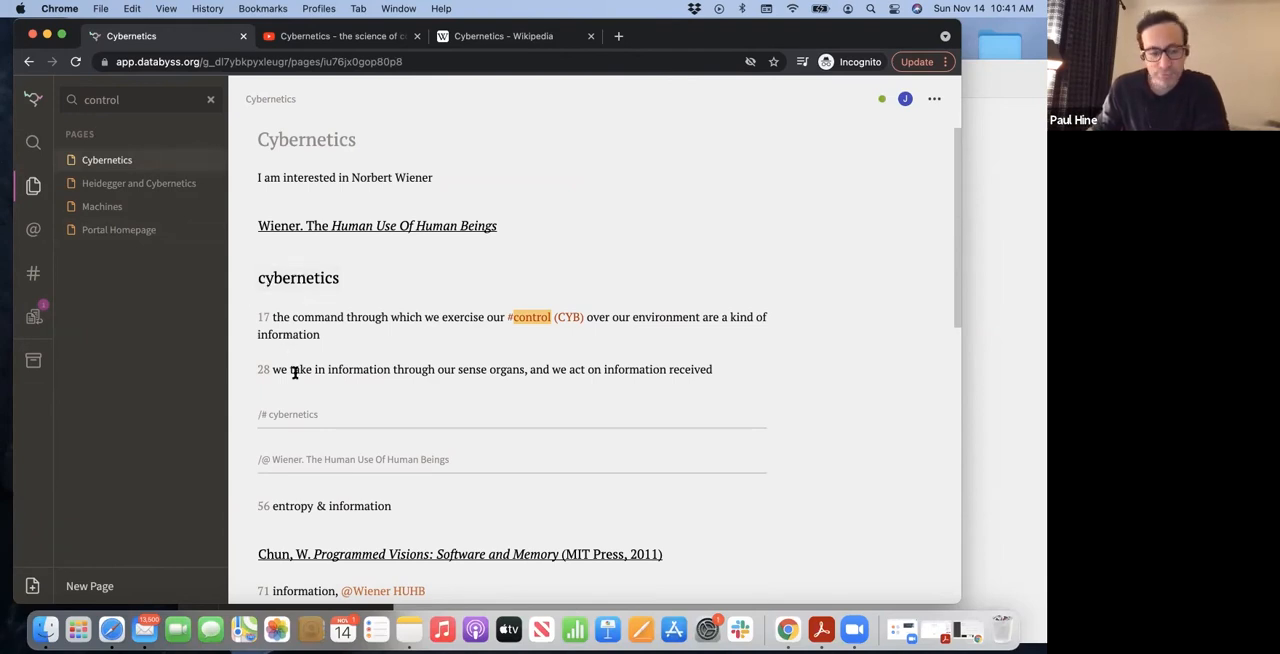
scroll(300, 335, "down", 10)
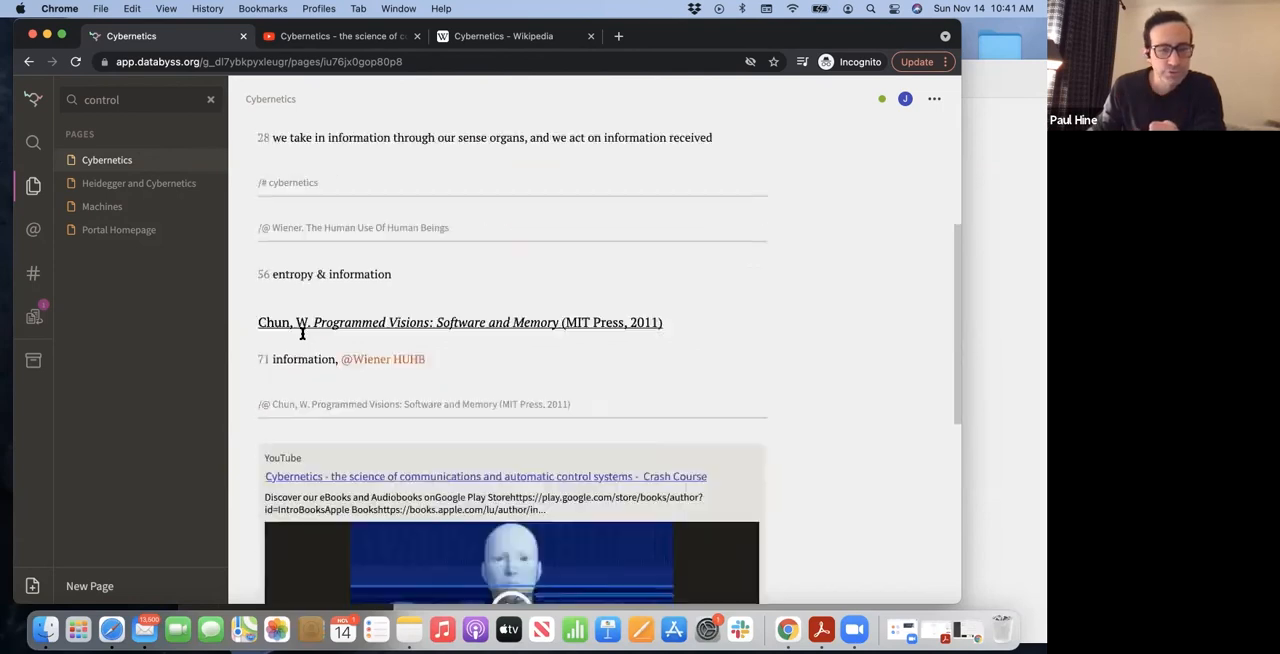
scroll(303, 338, "up", 15)
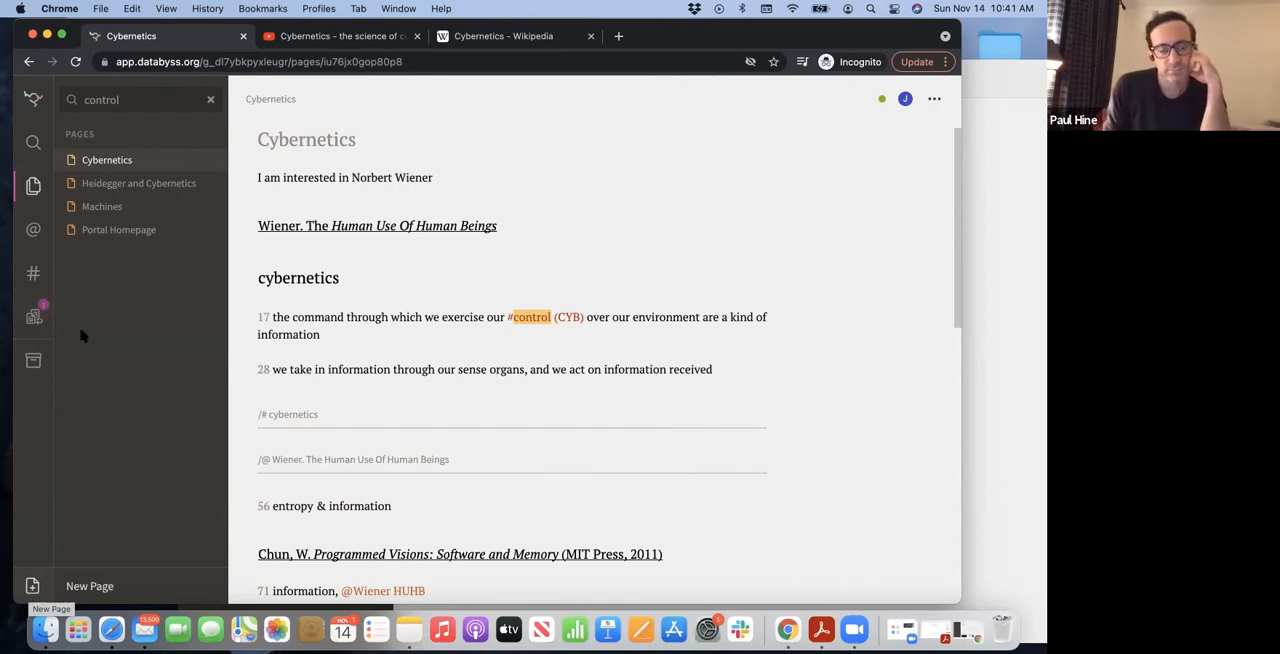
left_click(35, 316)
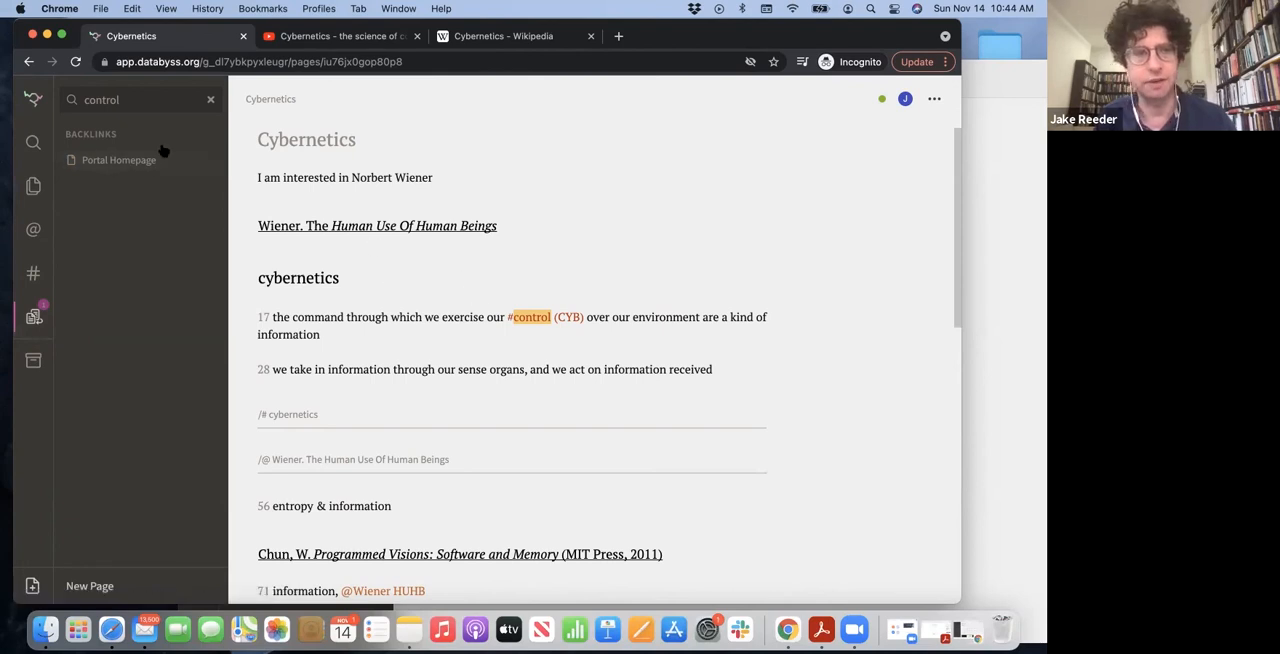
left_click(143, 165)
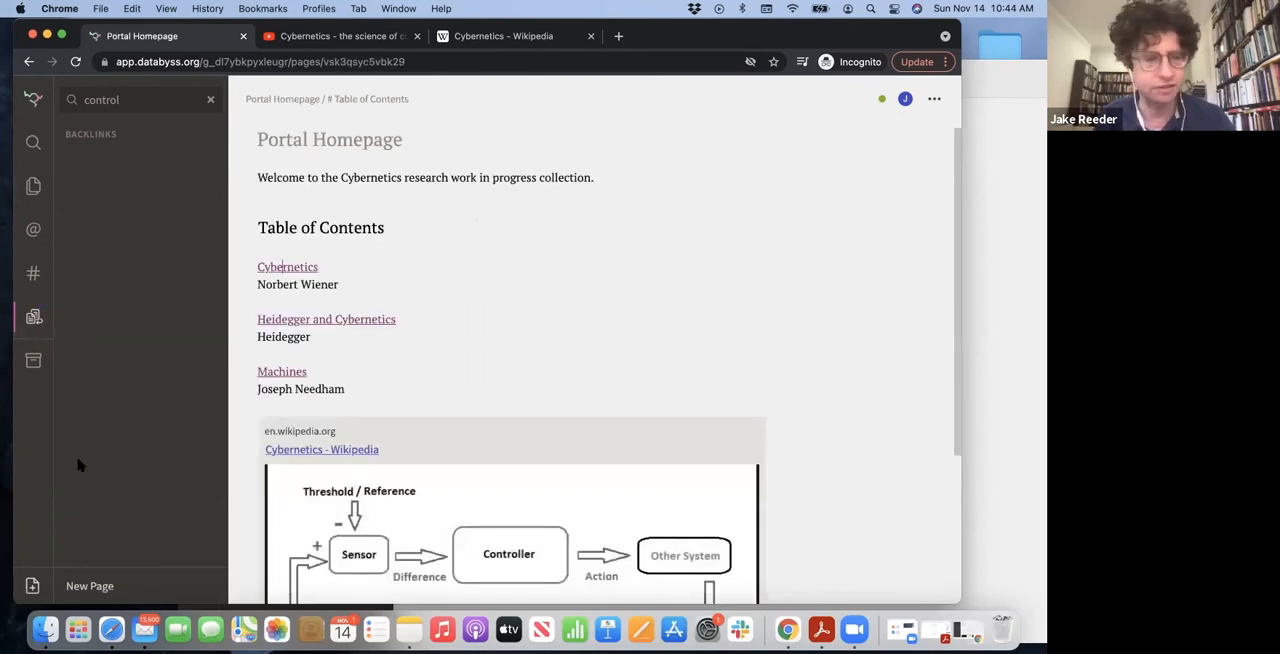
Create a new page titled "Norbert Wiener" and start its body text
left_click(34, 585)
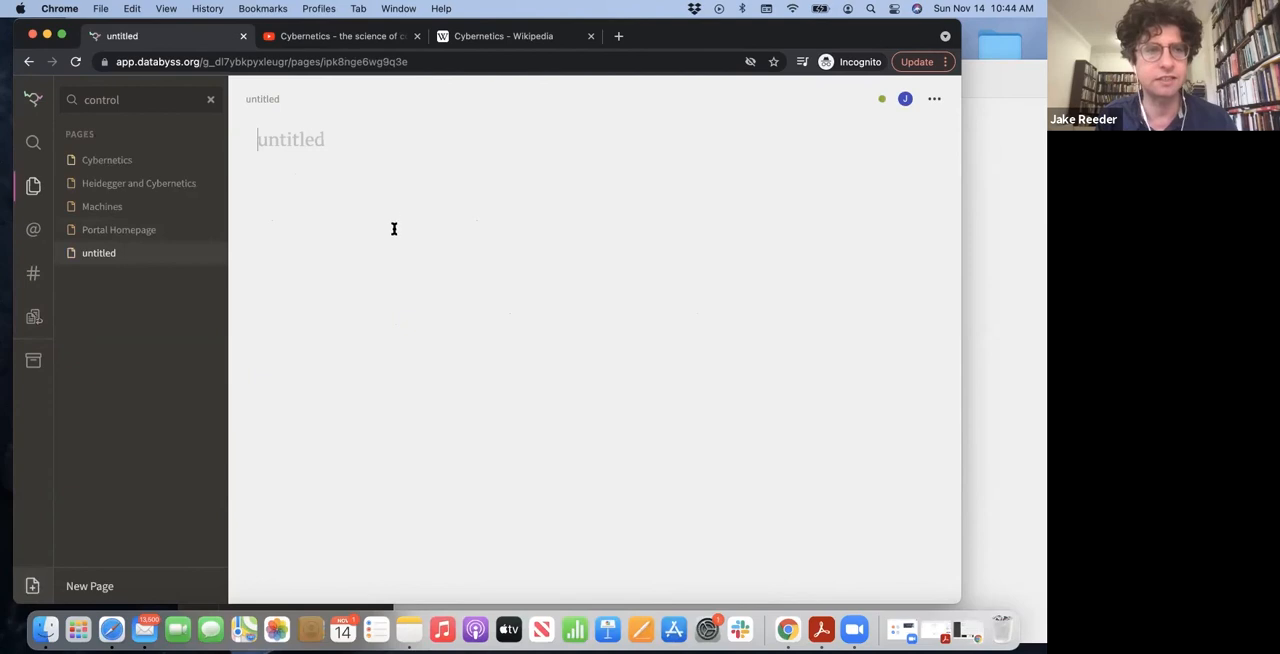
type("Norb")
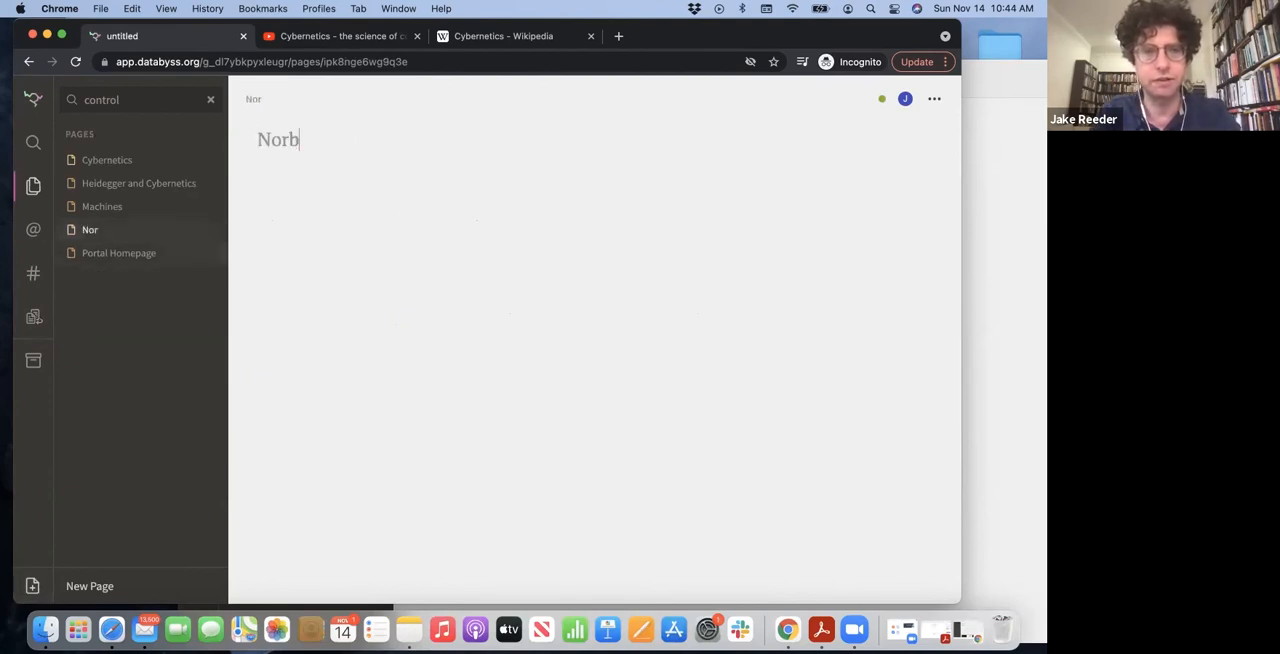
type("ert Wiener")
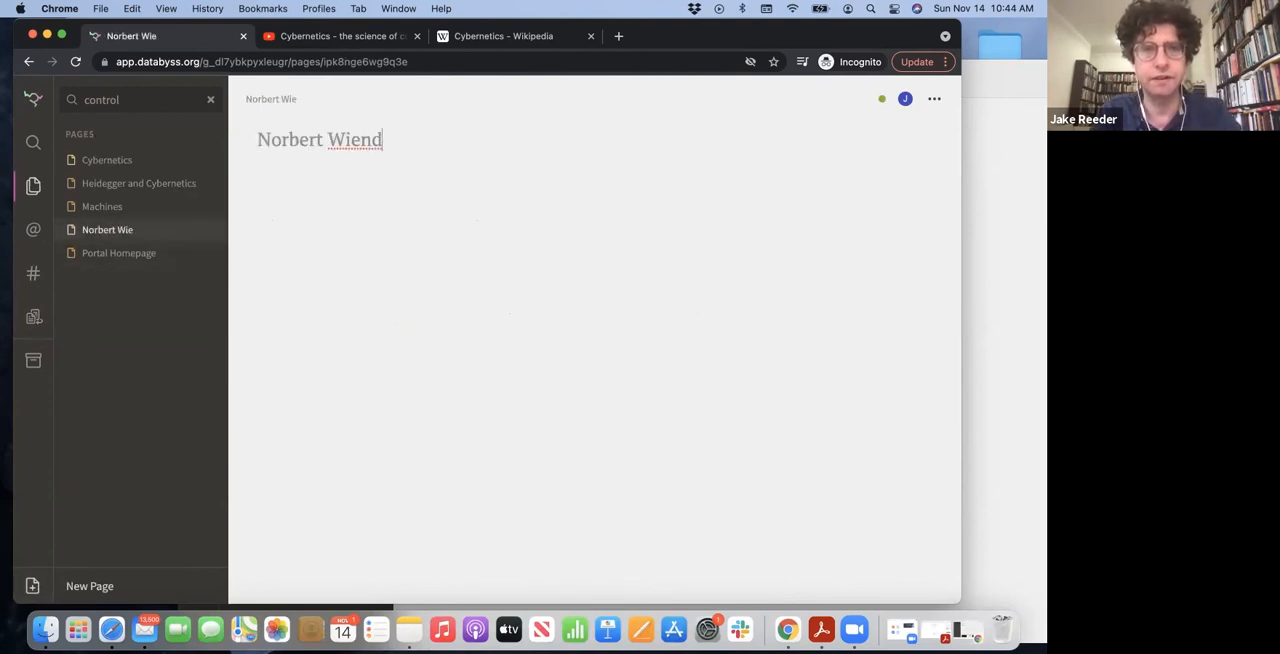
left_click(372, 176)
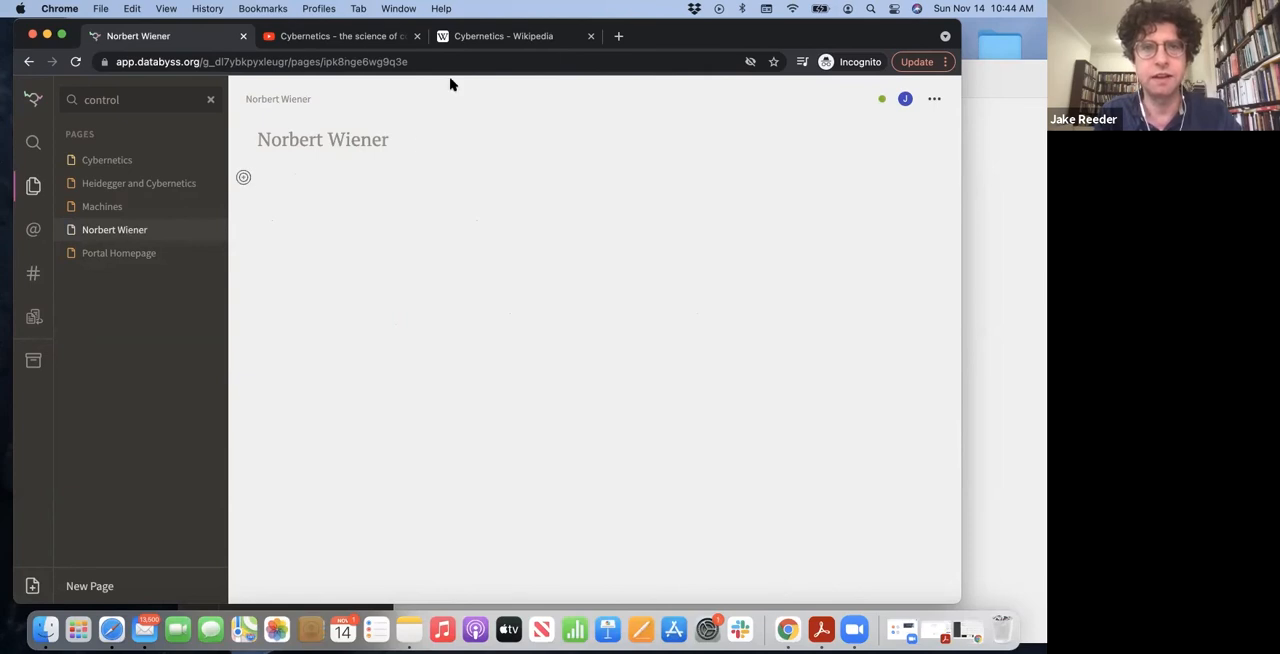
Switch to Wikipedia, find the Norbert Wiener article and copy its web address
left_click_drag(104, 22, 99, 72)
left_click(490, 87)
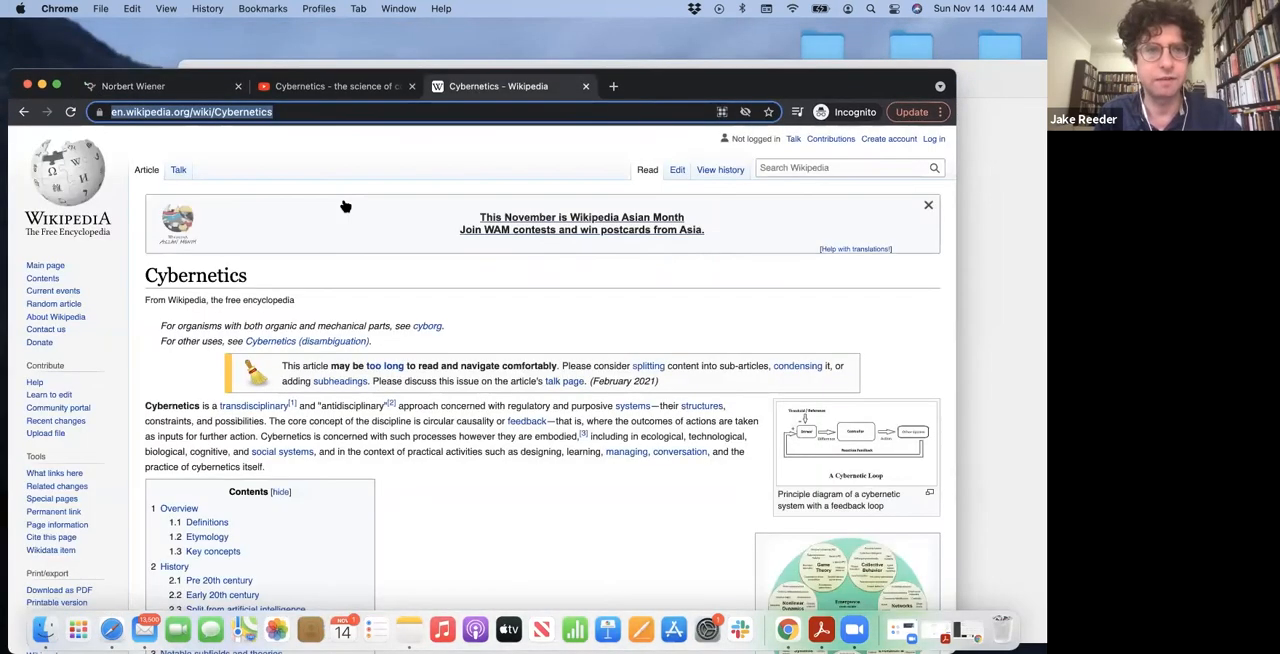
left_click(818, 169)
type("n")
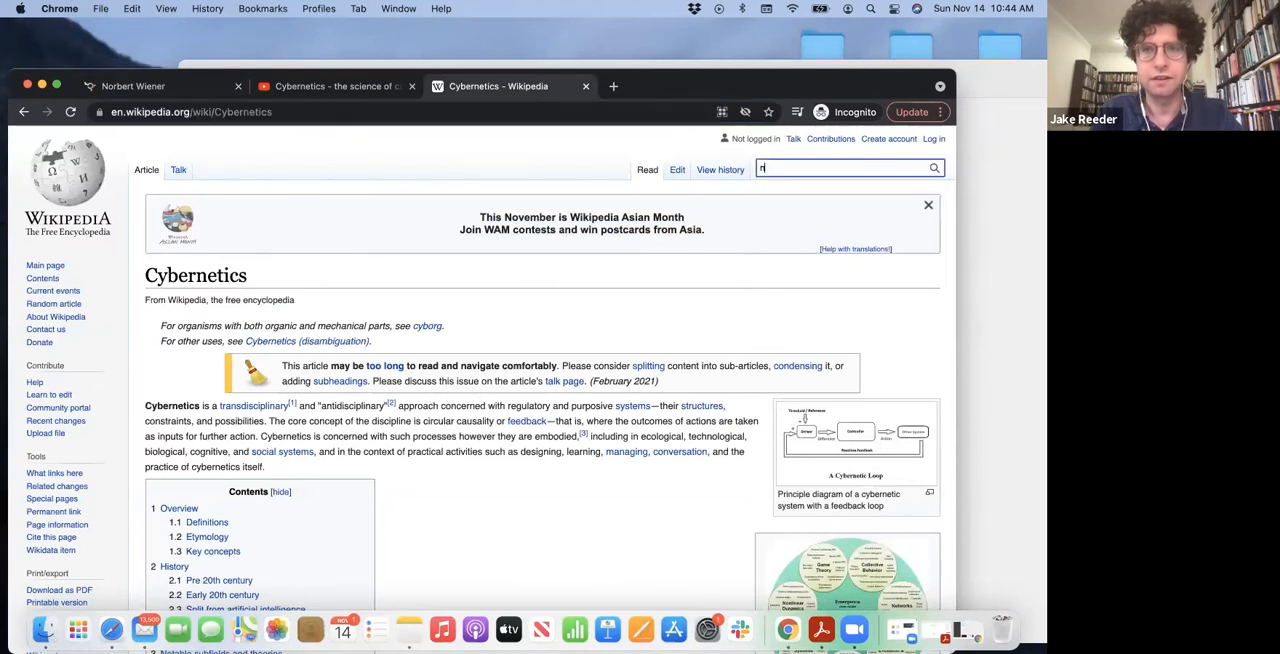
type("orbert wien")
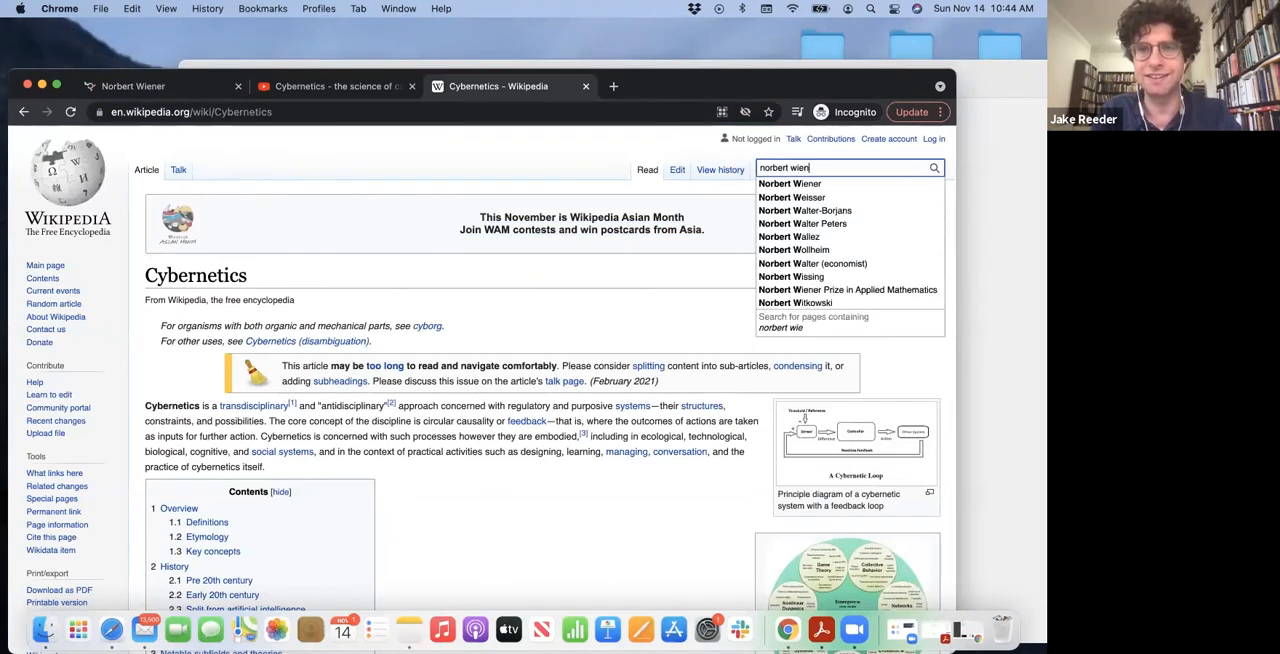
left_click(808, 186)
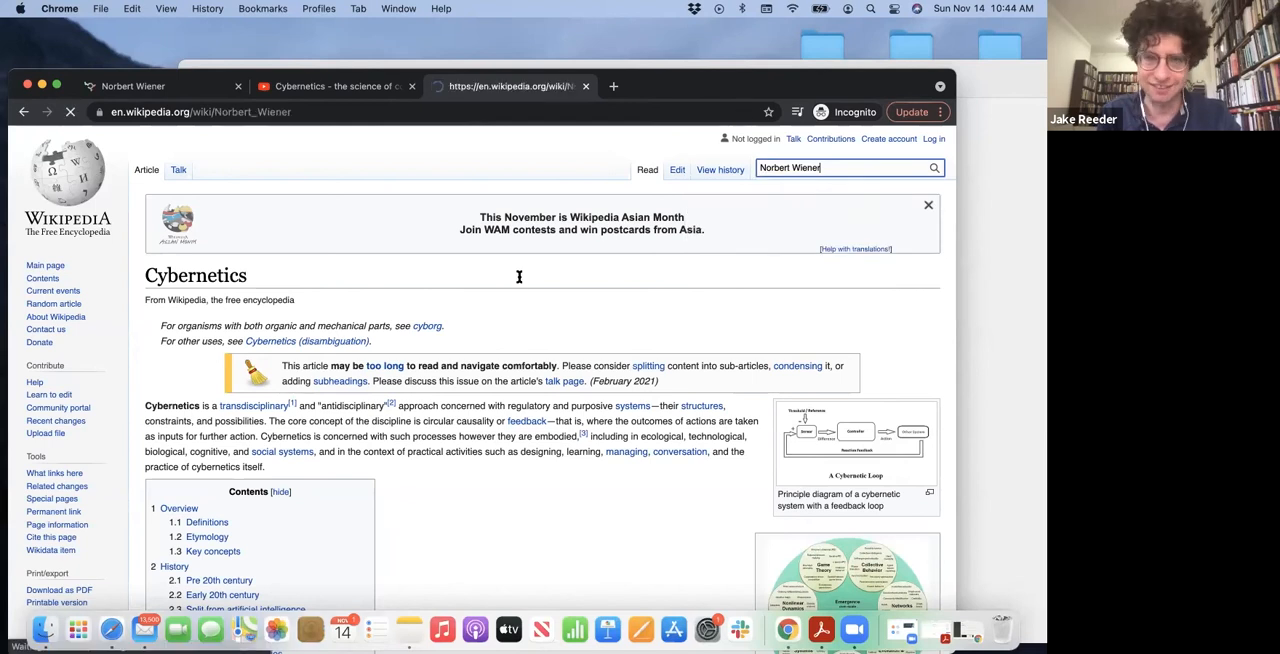
left_click(306, 112)
key("super+c")
Return to the Norbert Wiener page in Databyss and embed the copied Wikipedia article in its body
left_click(200, 85)
type("<<")
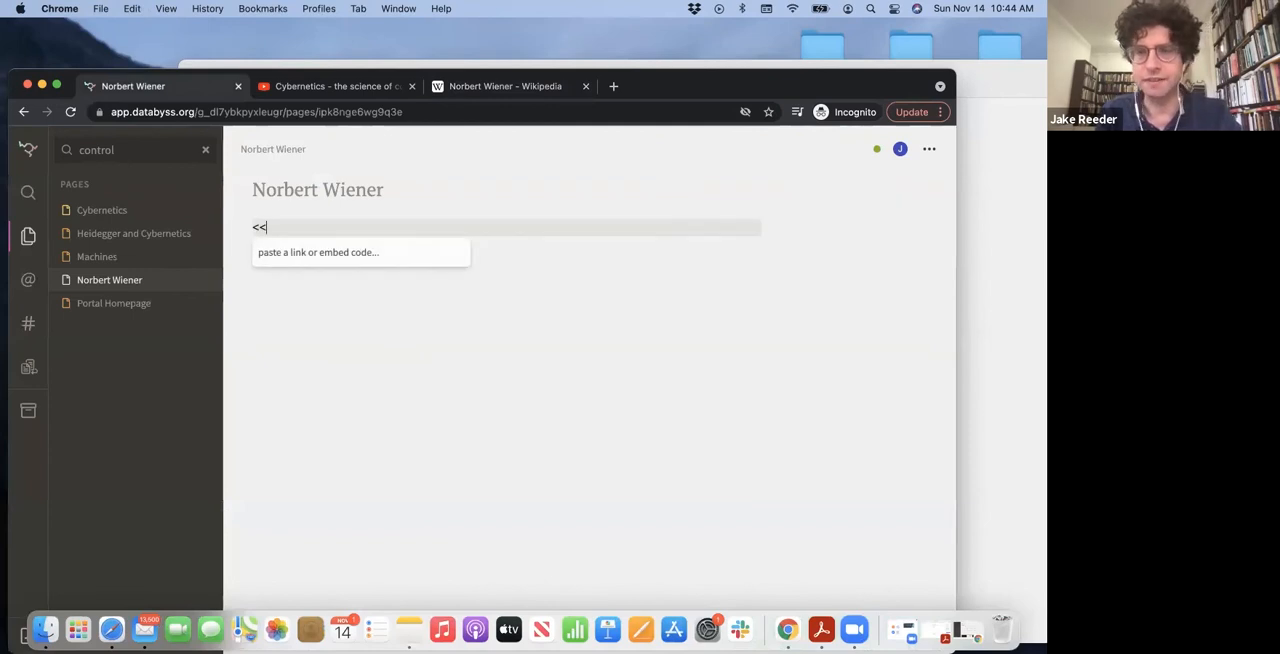
key("super+v")
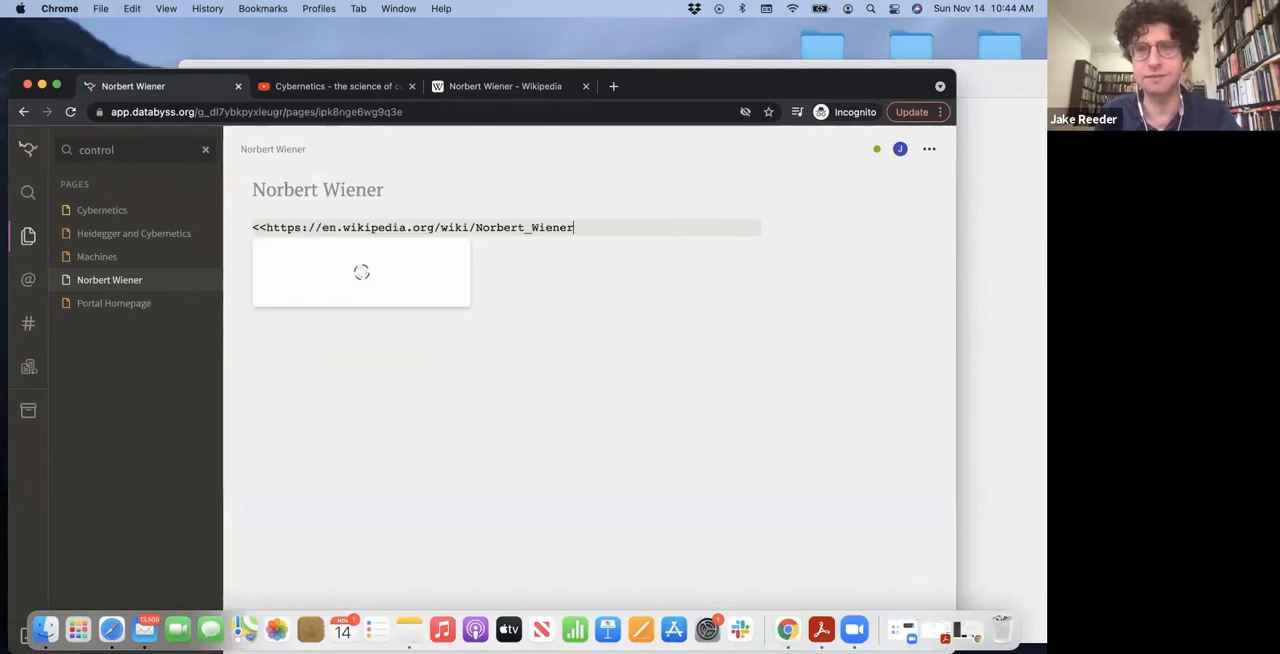
key("Return")
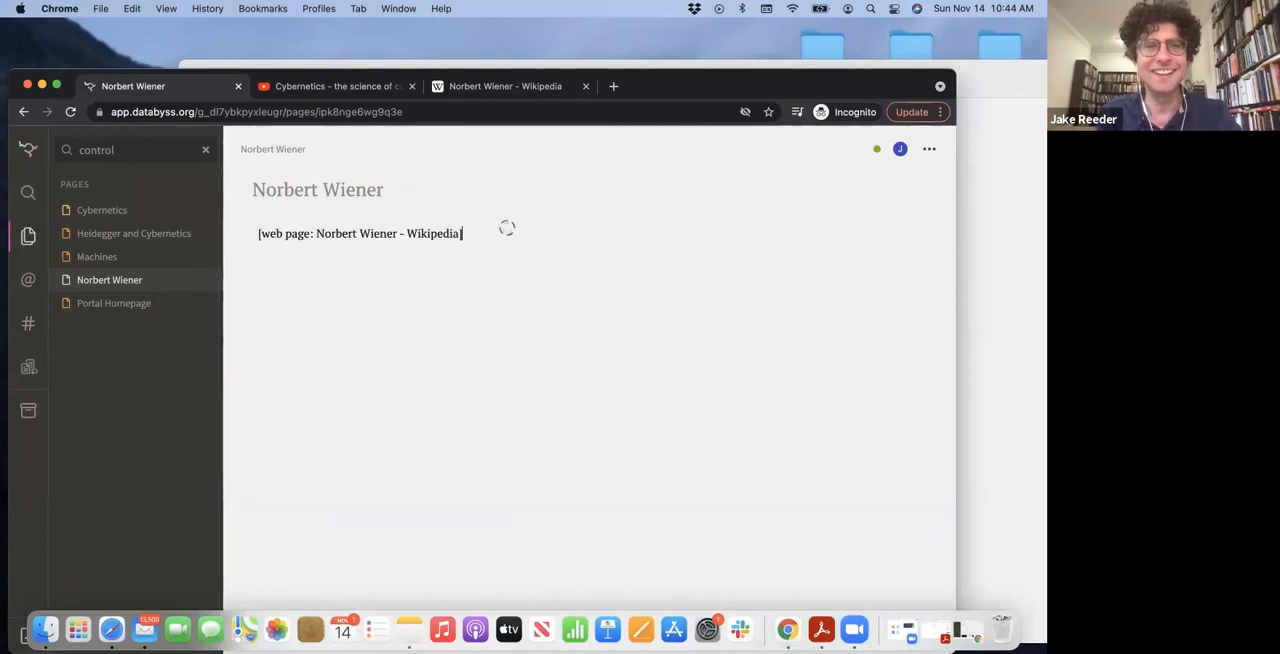
Write "Very interesting, intelligent man. Great glasses." on a new line below the Wikipedia embed
key("Return")
type("V")
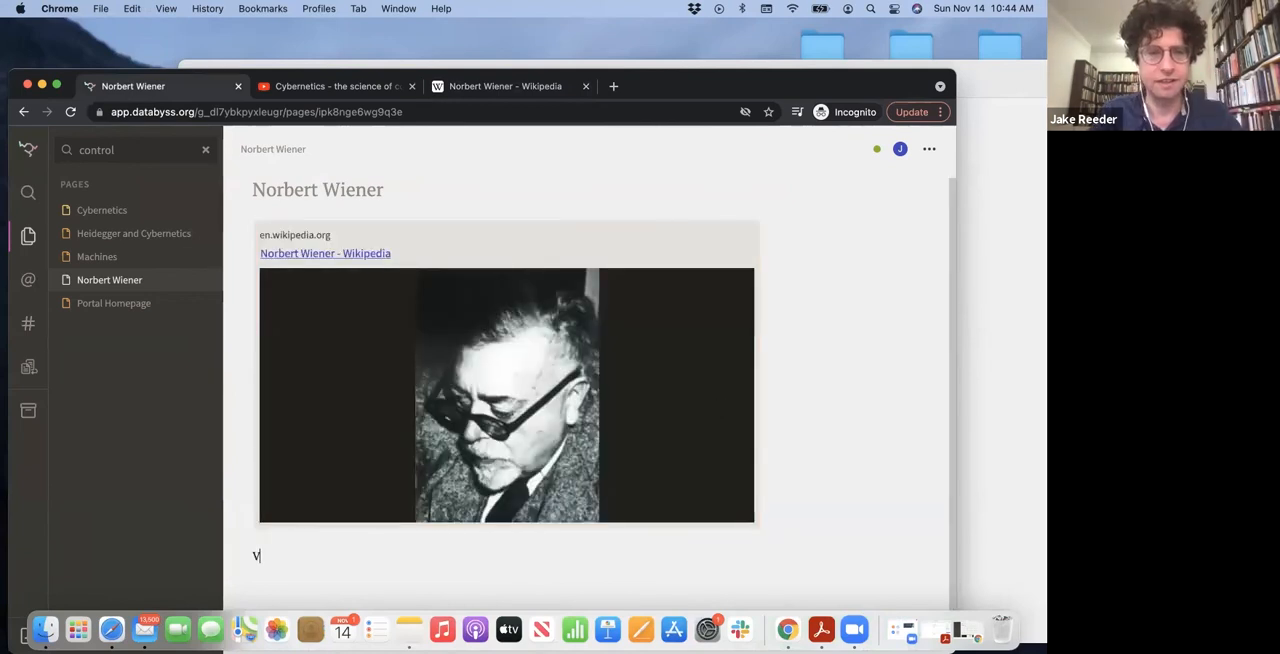
type("ery interestin")
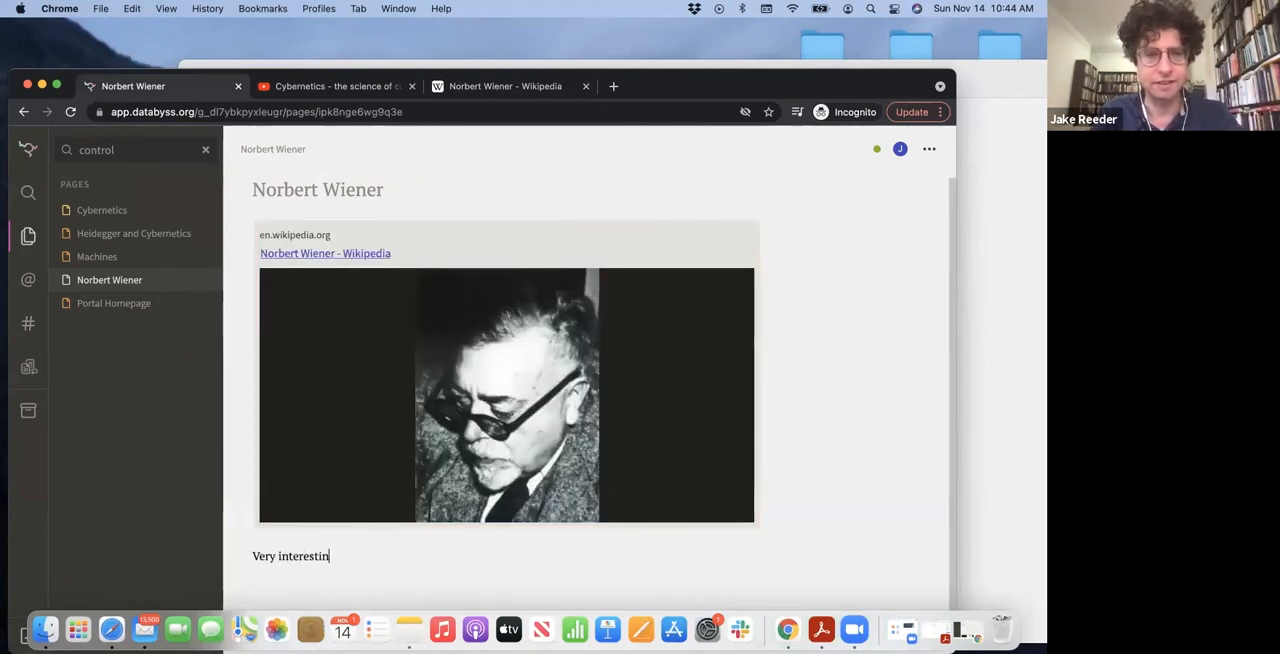
type("g, intelligent man")
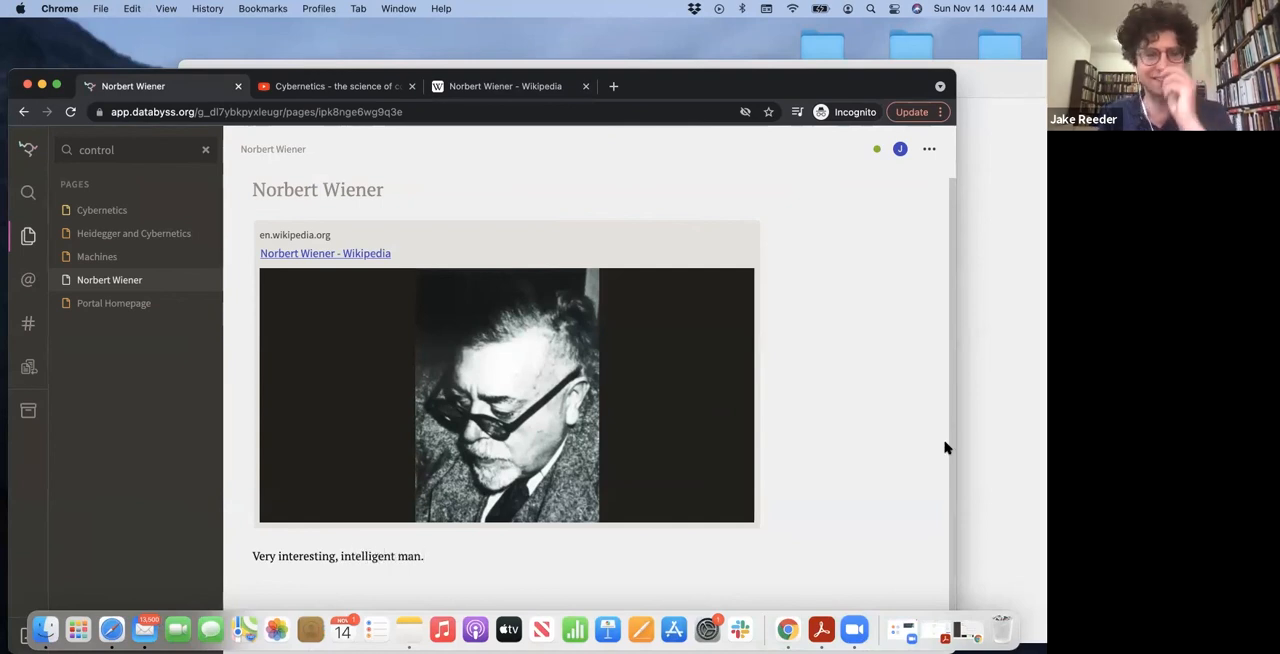
type(".")
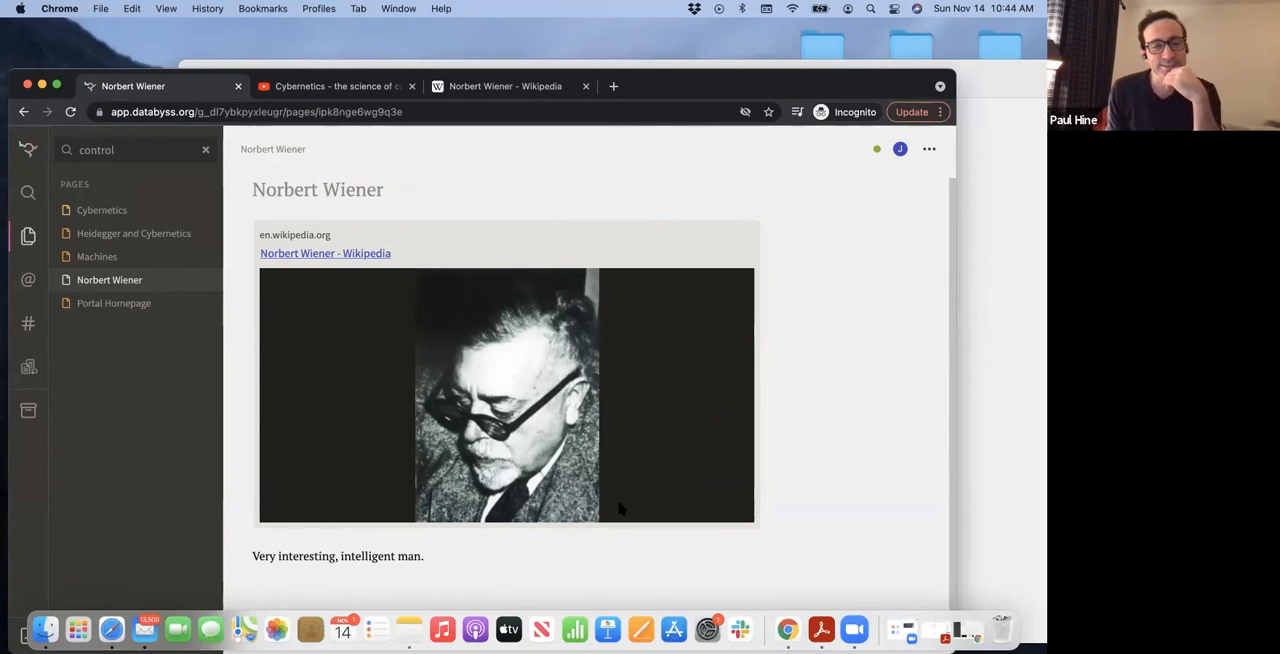
type(" Gr")
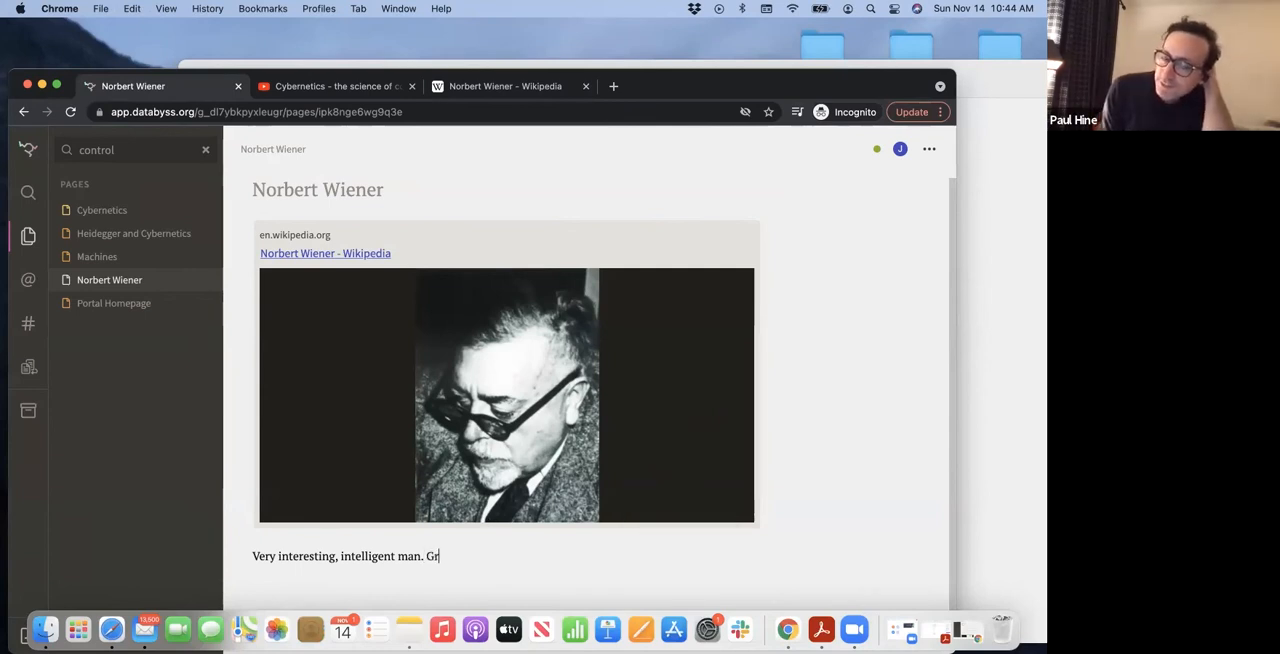
type("eat glasses.")
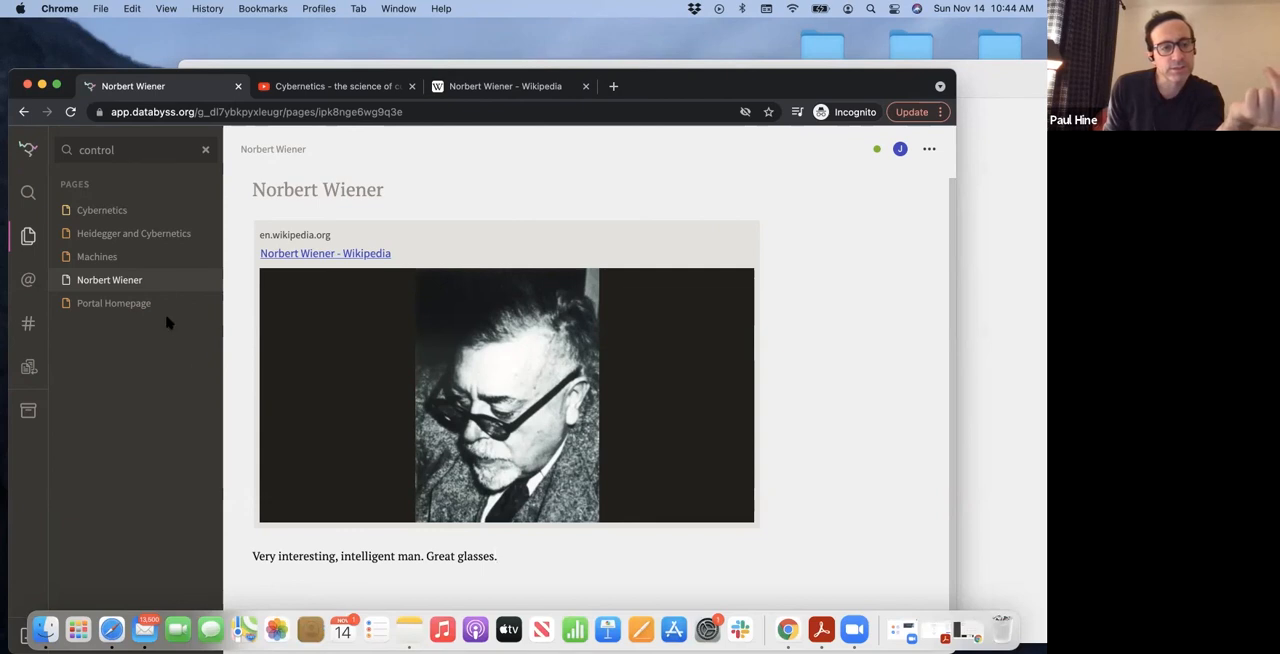
On the Cybernetics page, insert a link to the Norbert Wiener page directly after "I am interested in"
left_click(121, 218)
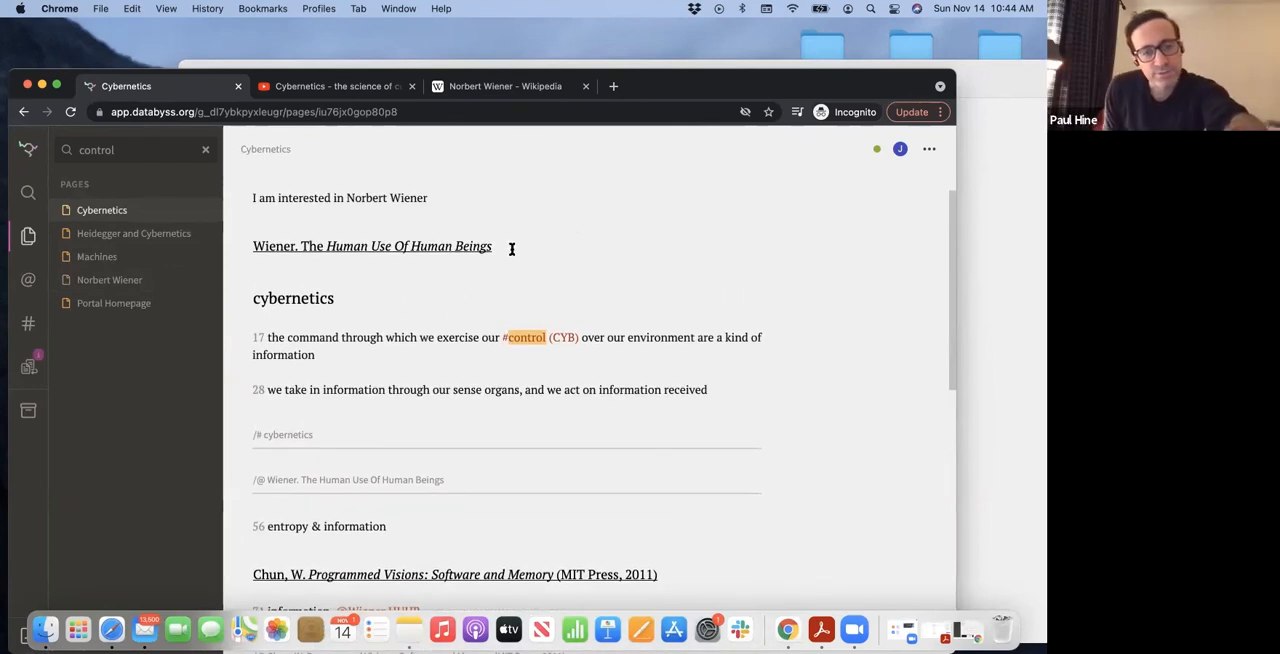
left_click(513, 246)
scroll(513, 246, "up", 1)
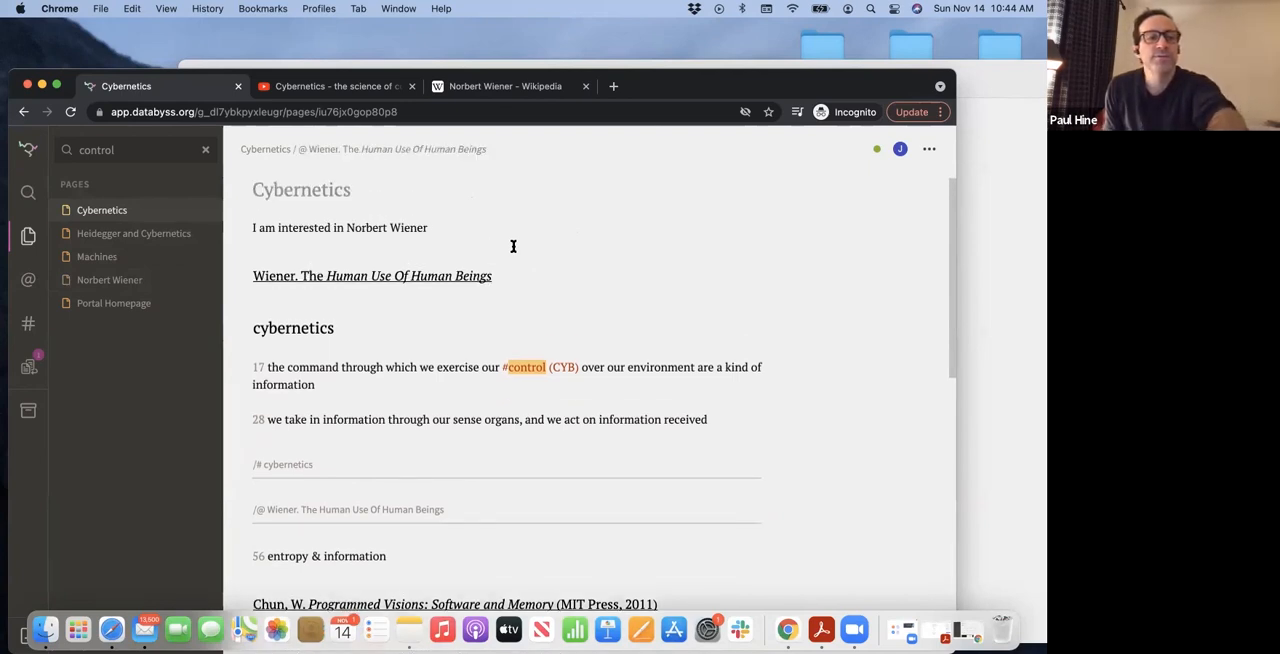
type("@")
key("BackSpace")
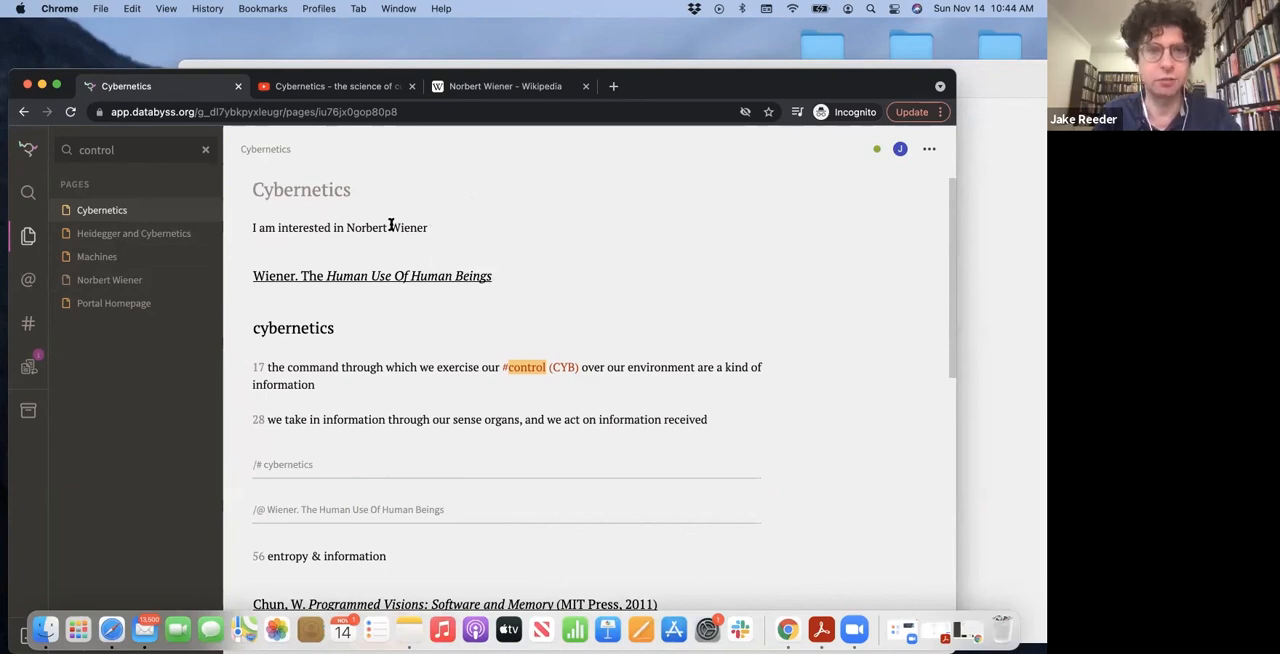
left_click(347, 228)
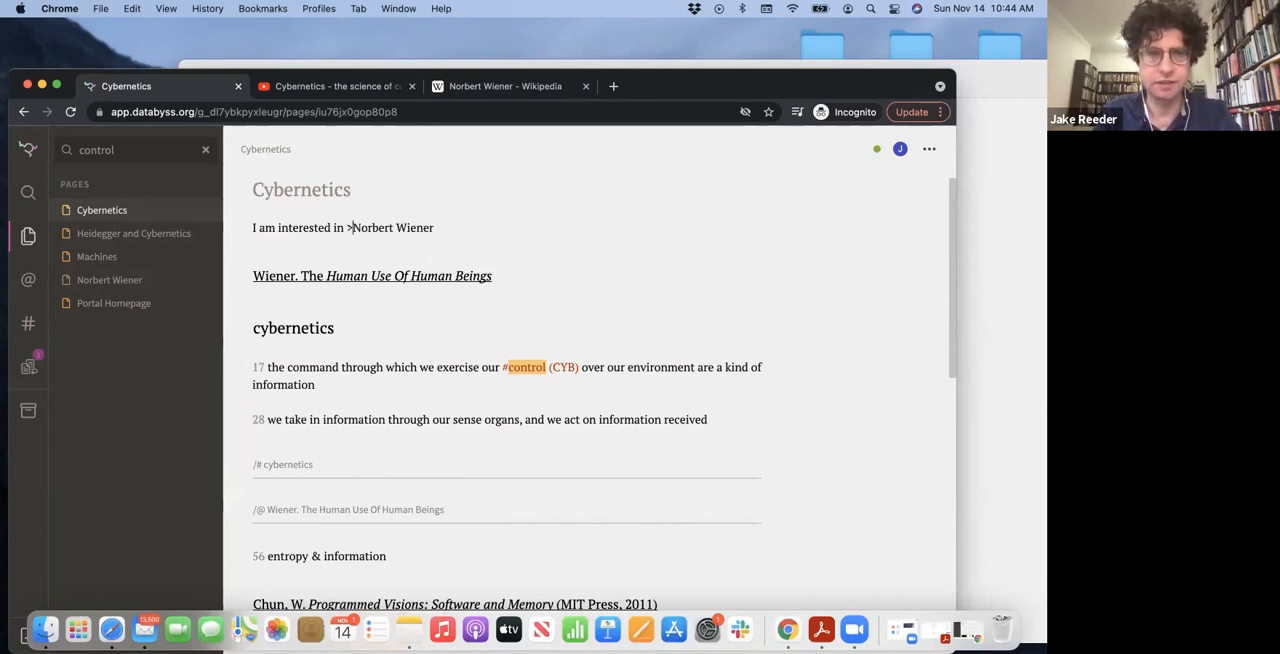
type(">> ")
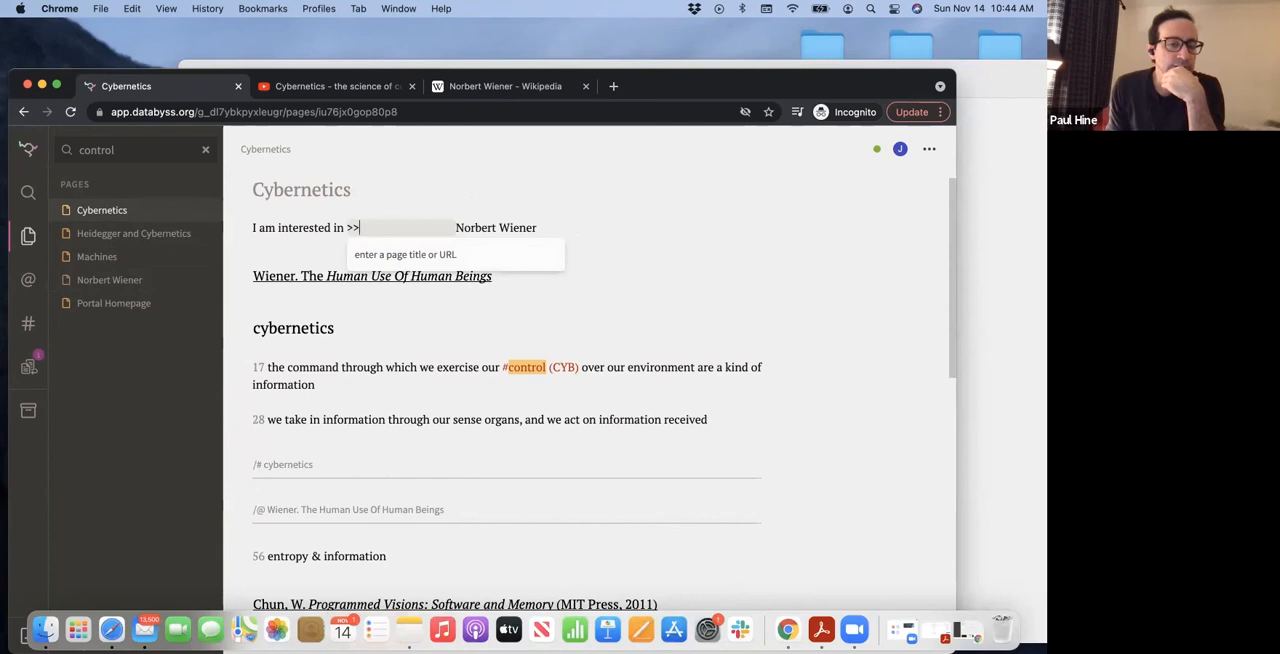
type("No")
left_click(380, 258)
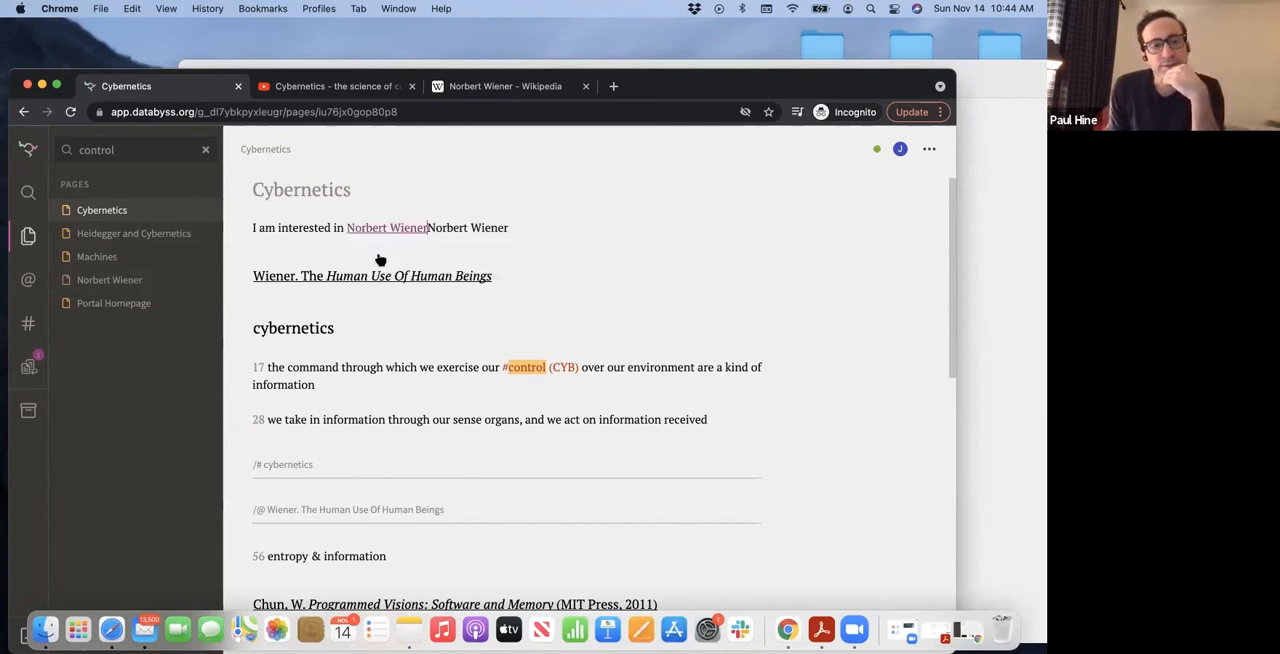
Delete the duplicate plain-text "Norbert Wiener" directly after the link on the Cybernetics page
key("BackSpace")
key("BackSpace")
key("BackSpace")
key("BackSpace")
key("BackSpace")
key("BackSpace")
key("BackSpace")
key("BackSpace")
key("BackSpace")
key("BackSpace")
key("BackSpace")
key("BackSpace")
key("BackSpace")
key("BackSpace")
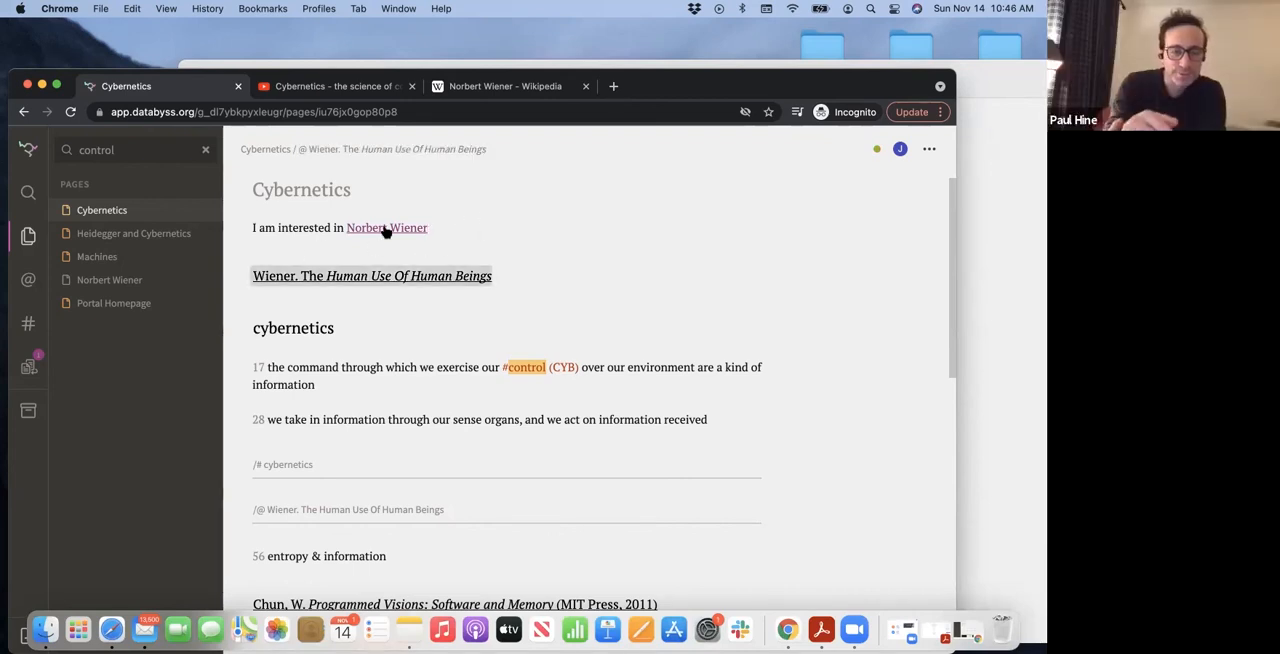
Follow the Norbert Wiener link, check that page's backlinks, and return to the Cybernetics page through its backlink
left_click(386, 229)
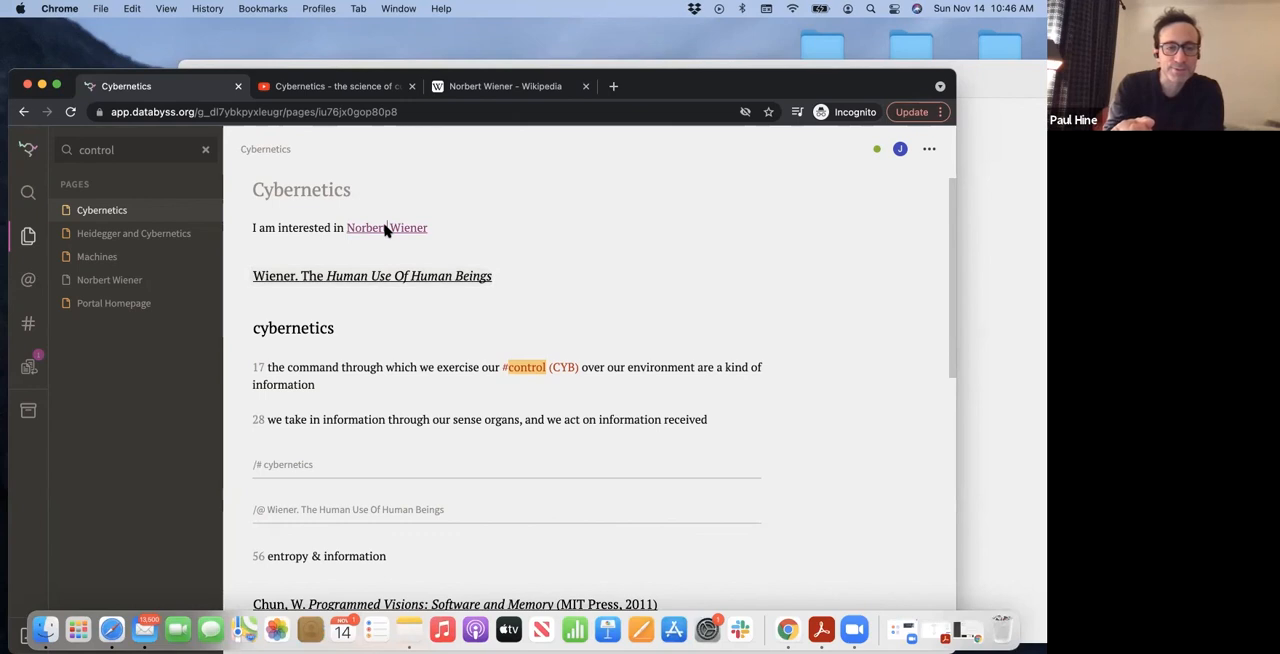
left_click(29, 367)
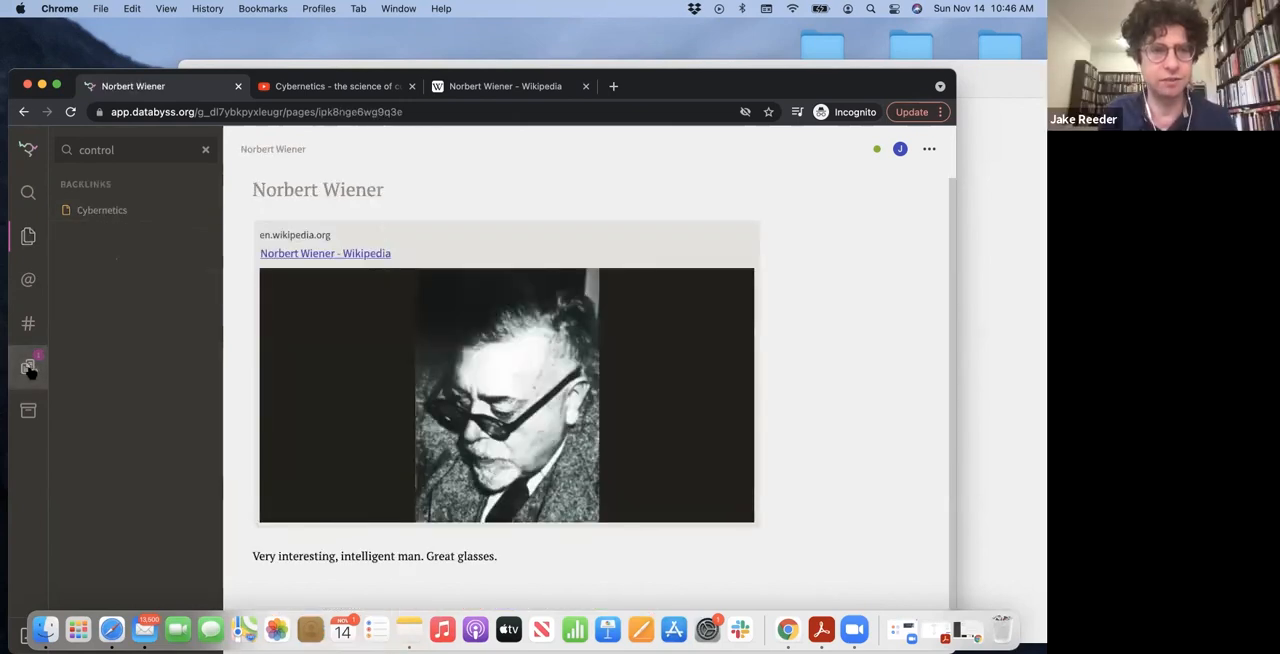
left_click(106, 212)
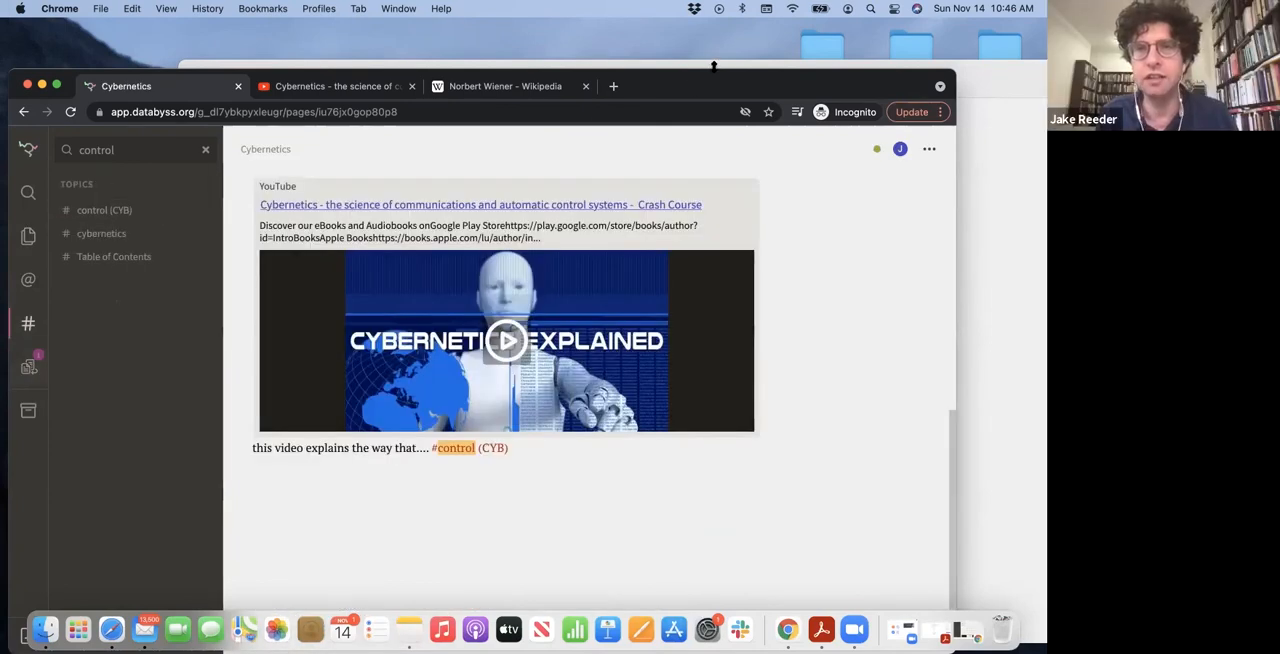
Return to the pages list and archive the Cybernetics page
left_click_drag(712, 66, 747, 40)
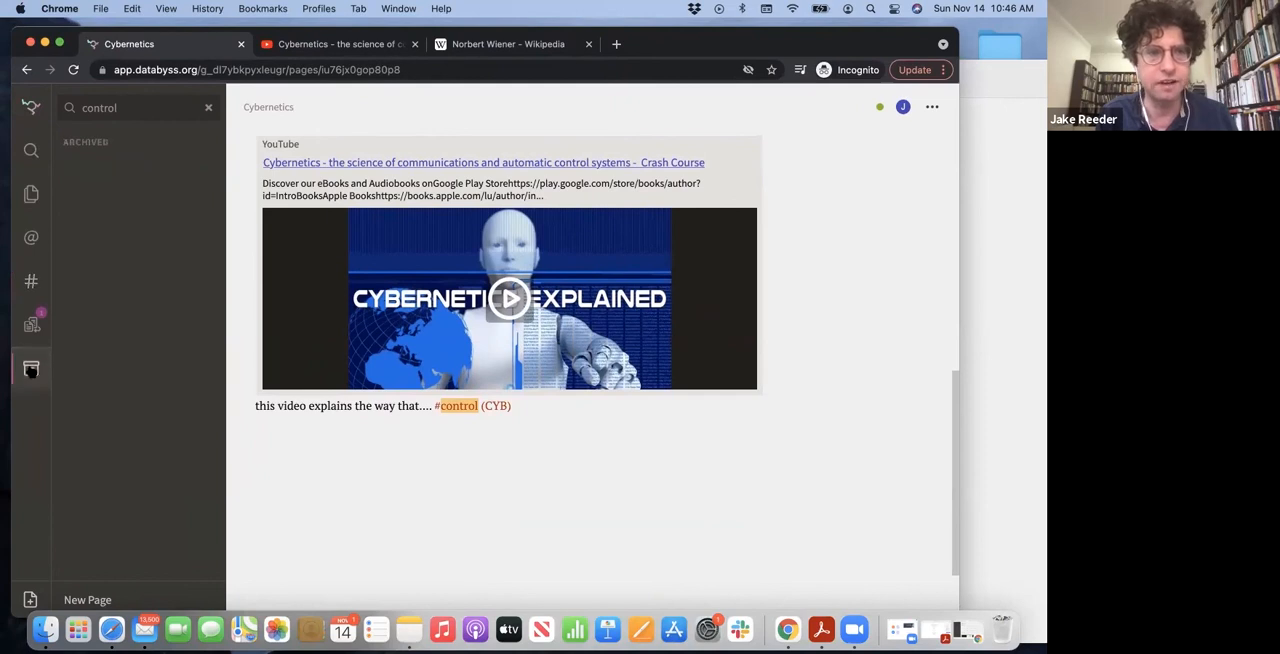
left_click_drag(737, 63, 741, 90)
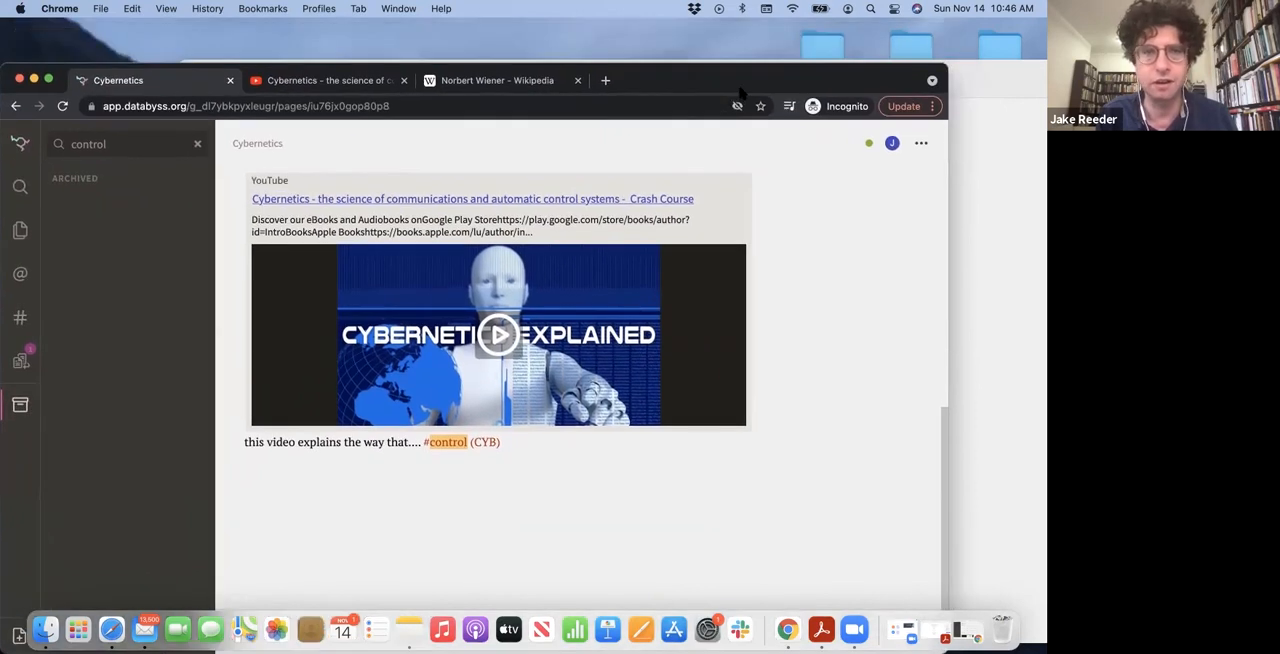
left_click(20, 230)
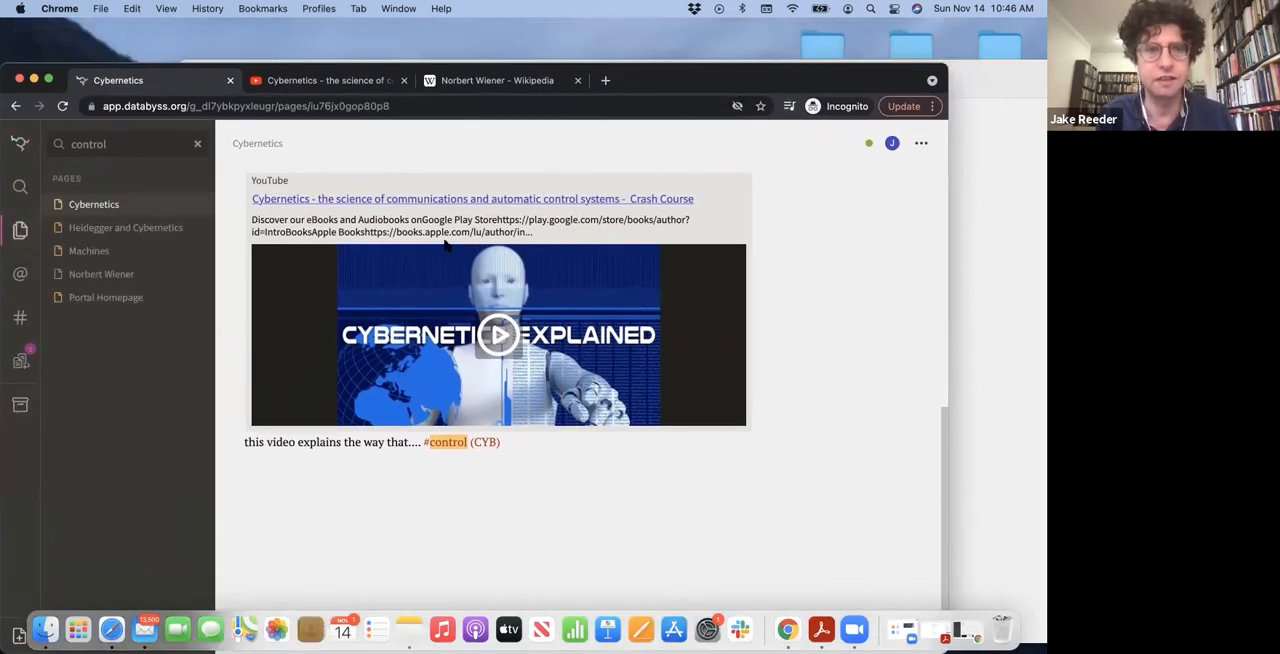
left_click_drag(658, 113, 614, 115)
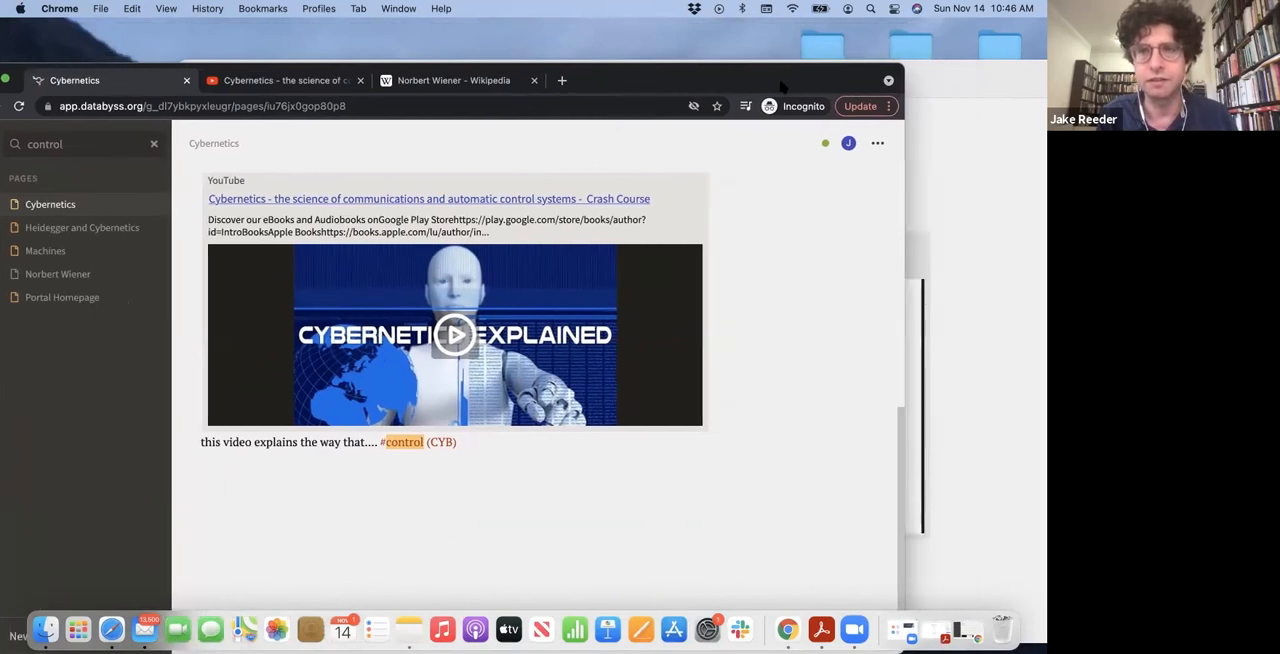
left_click_drag(783, 87, 826, 52)
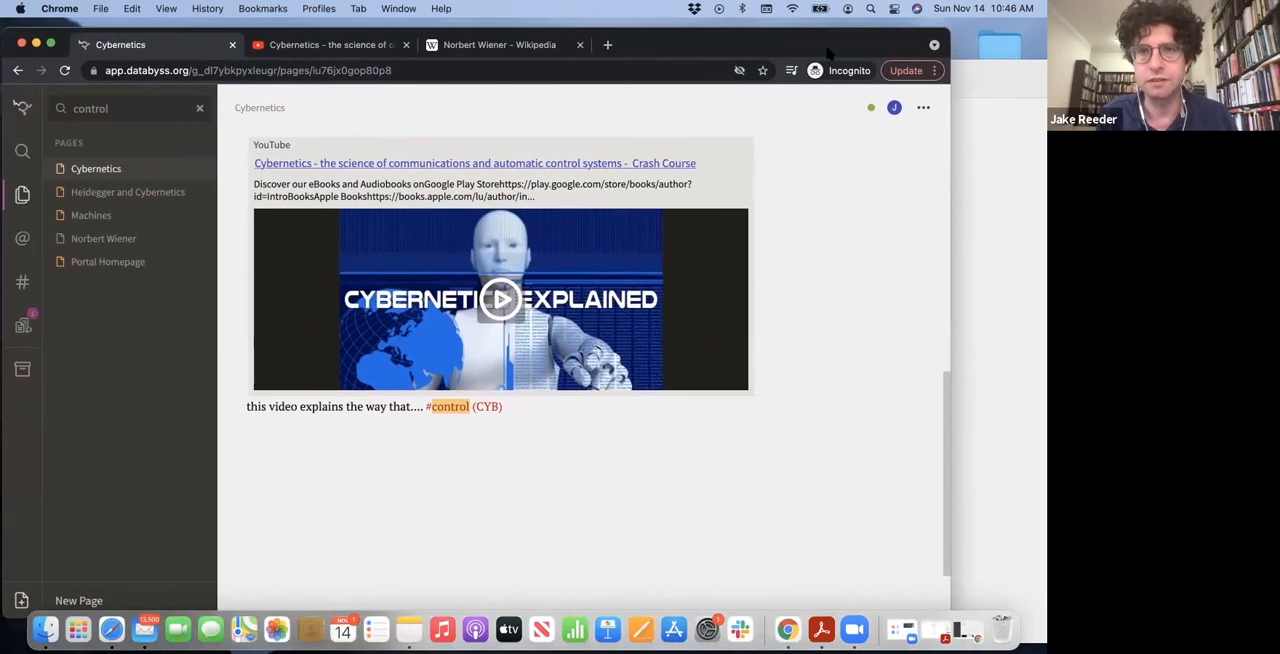
left_click(925, 113)
left_click(834, 191)
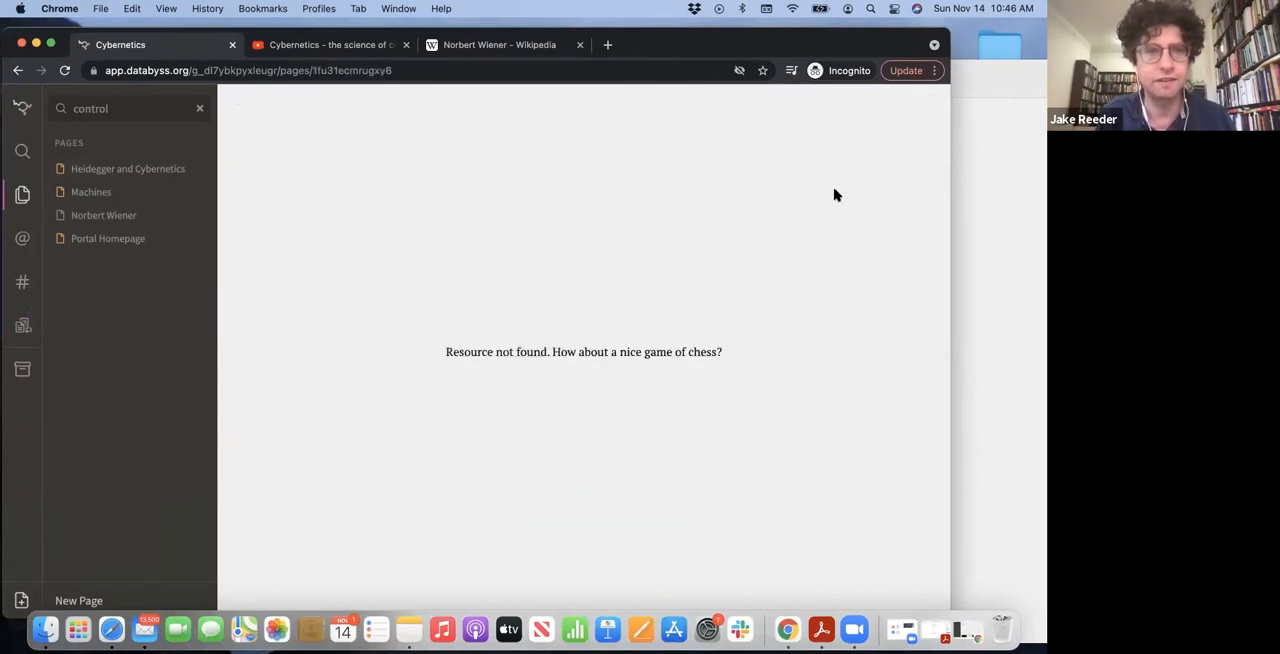
Open the Cybernetics page from the archive and restore it to the regular pages
left_click(148, 170)
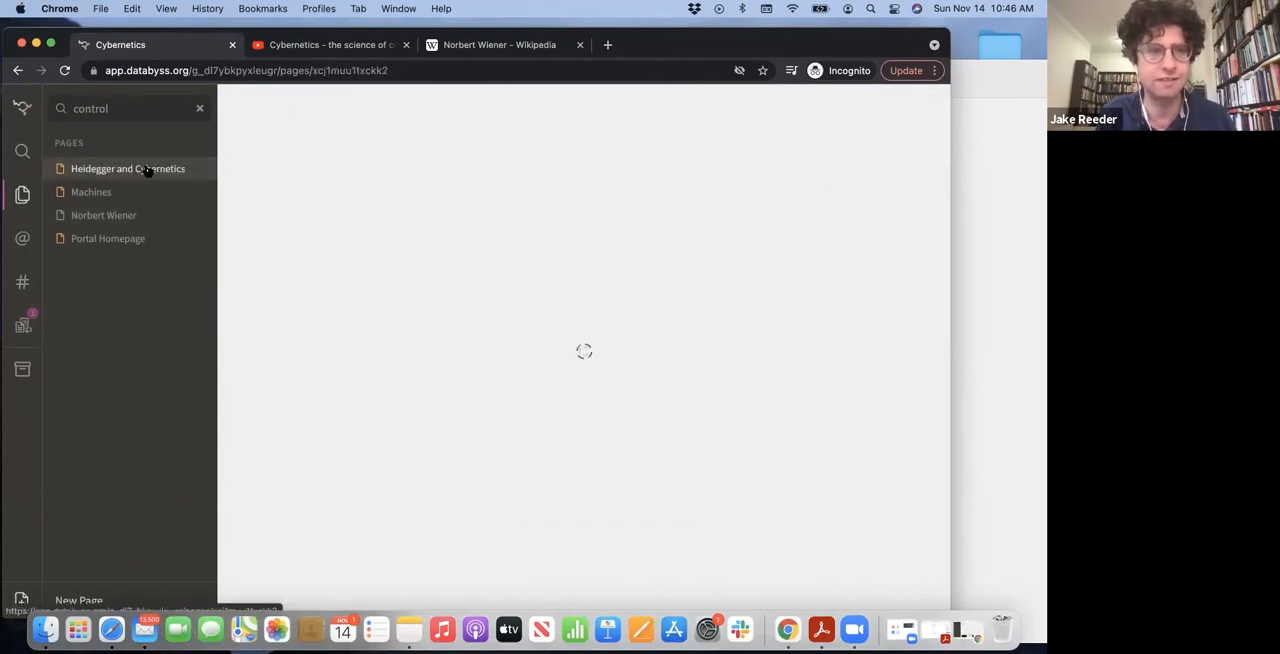
left_click(22, 369)
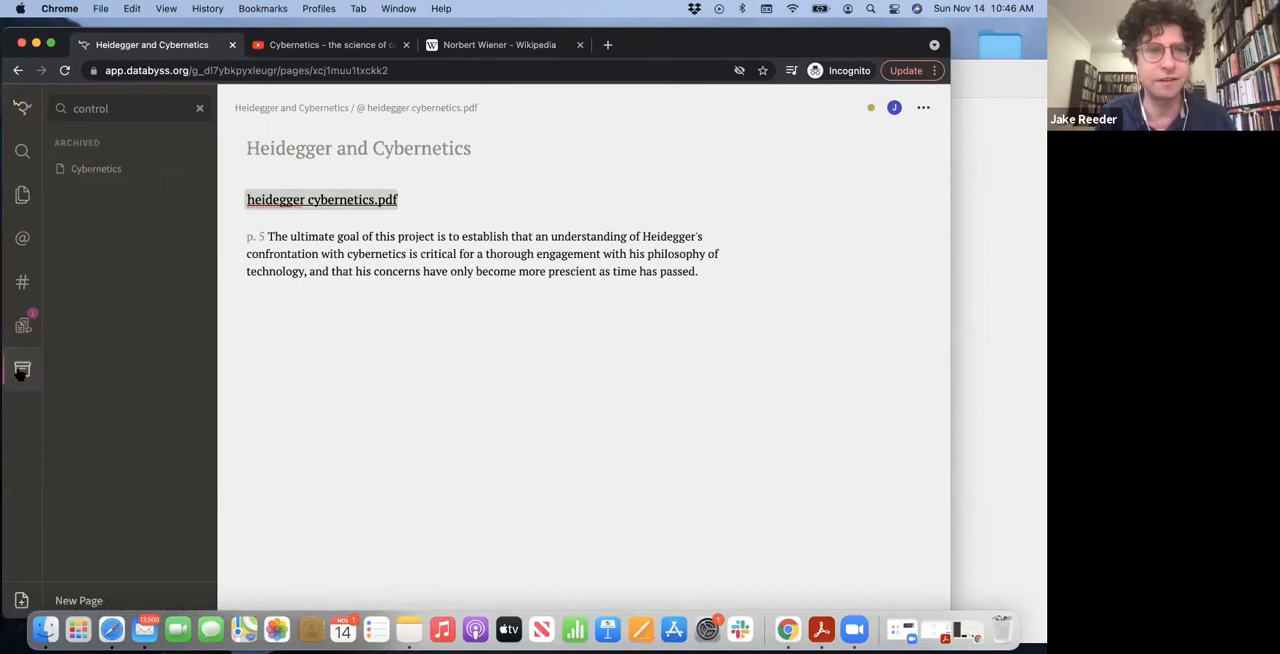
left_click(114, 169)
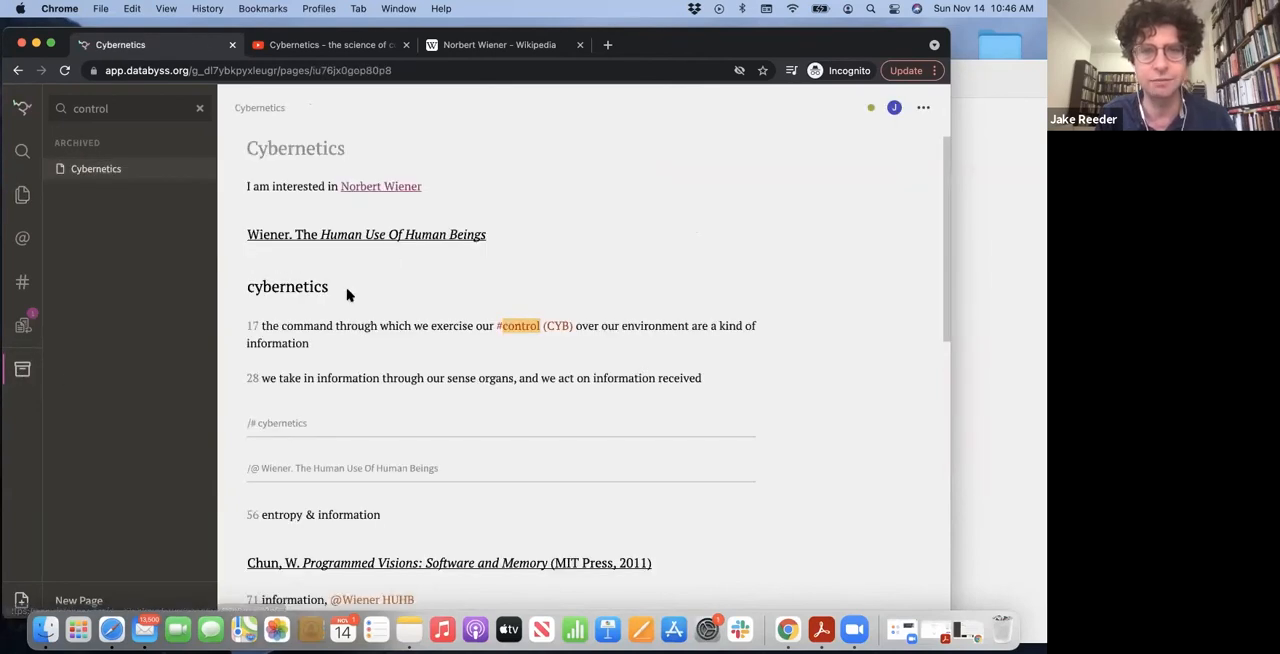
left_click(923, 110)
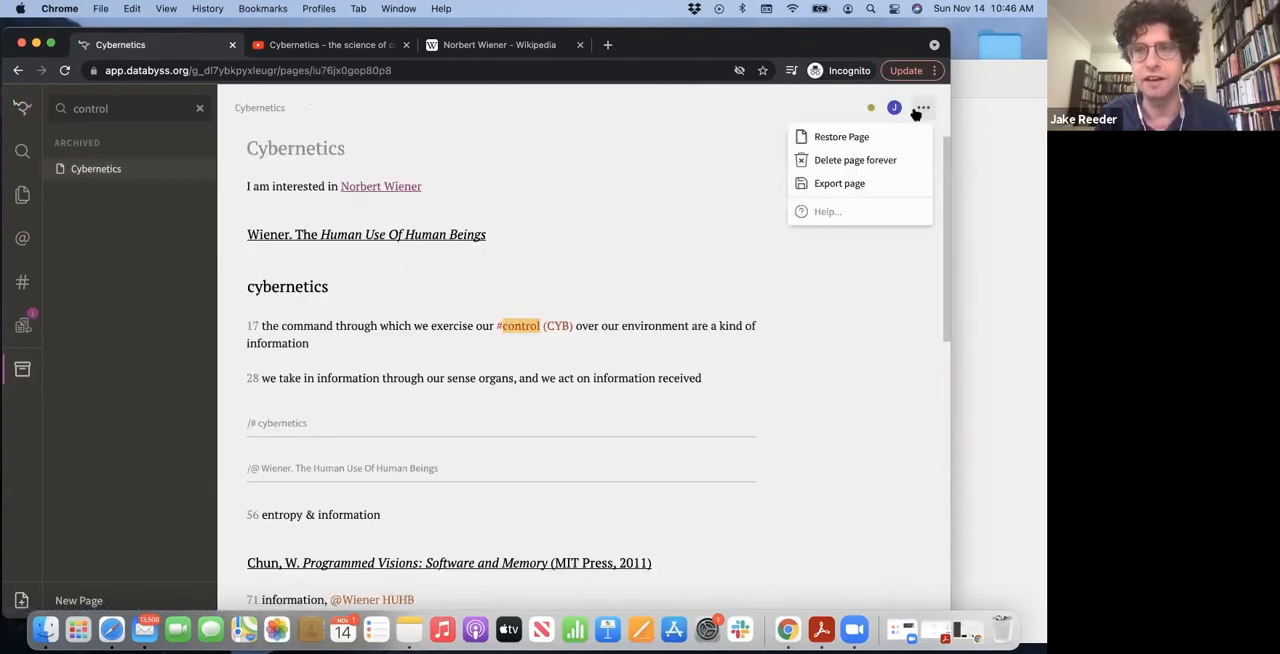
left_click(849, 138)
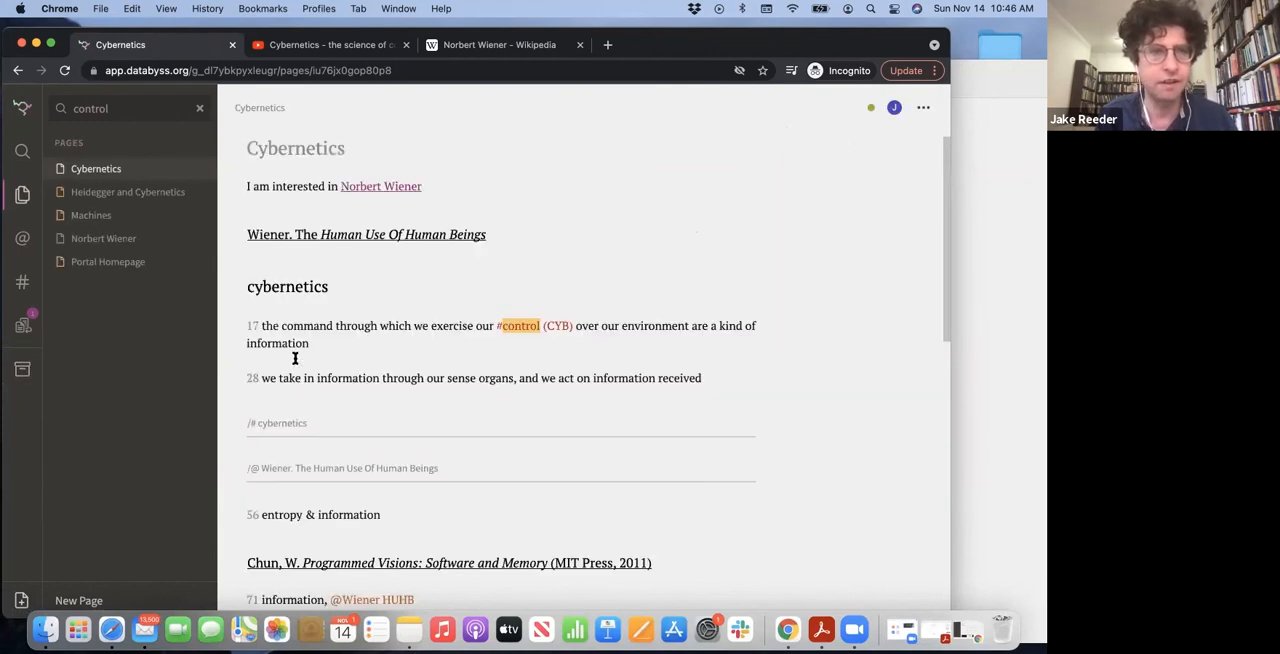
Export the Cybernetics page and look through the resulting Cybernetics.md file in TextEdit
left_click(923, 107)
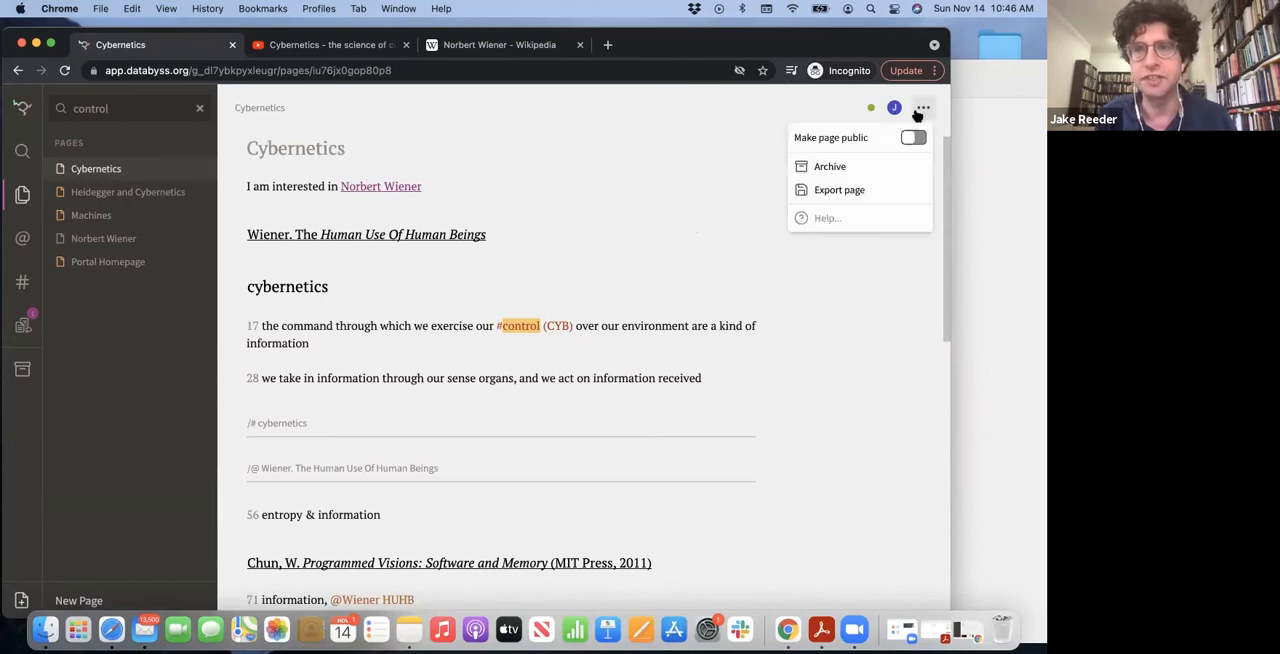
left_click(838, 190)
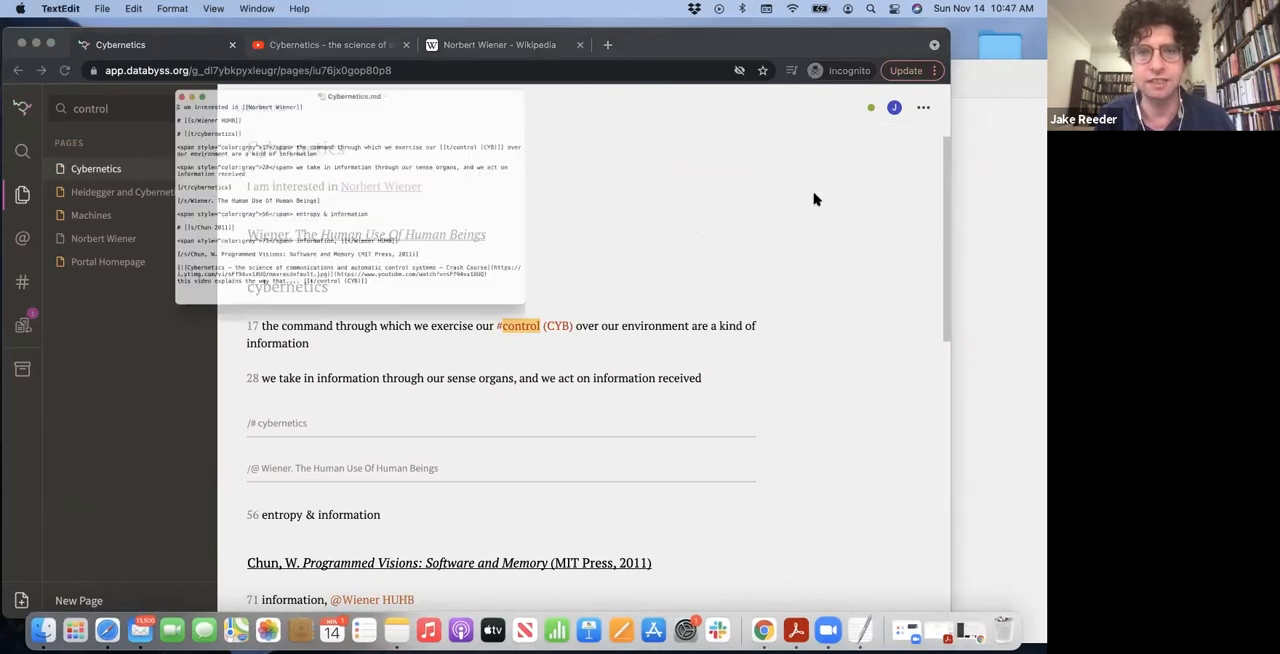
left_click_drag(166, 62, 166, 104)
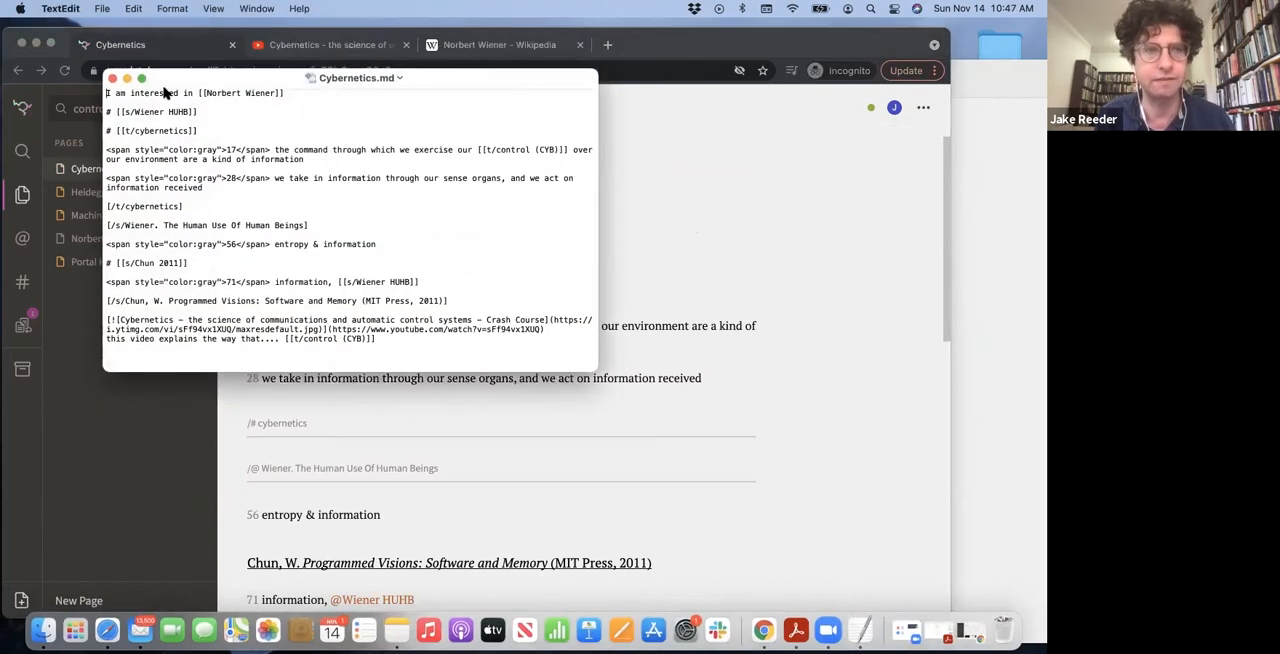
scroll(287, 300, "down", 3)
scroll(287, 262, "up", 3)
scroll(287, 262, "down", 1)
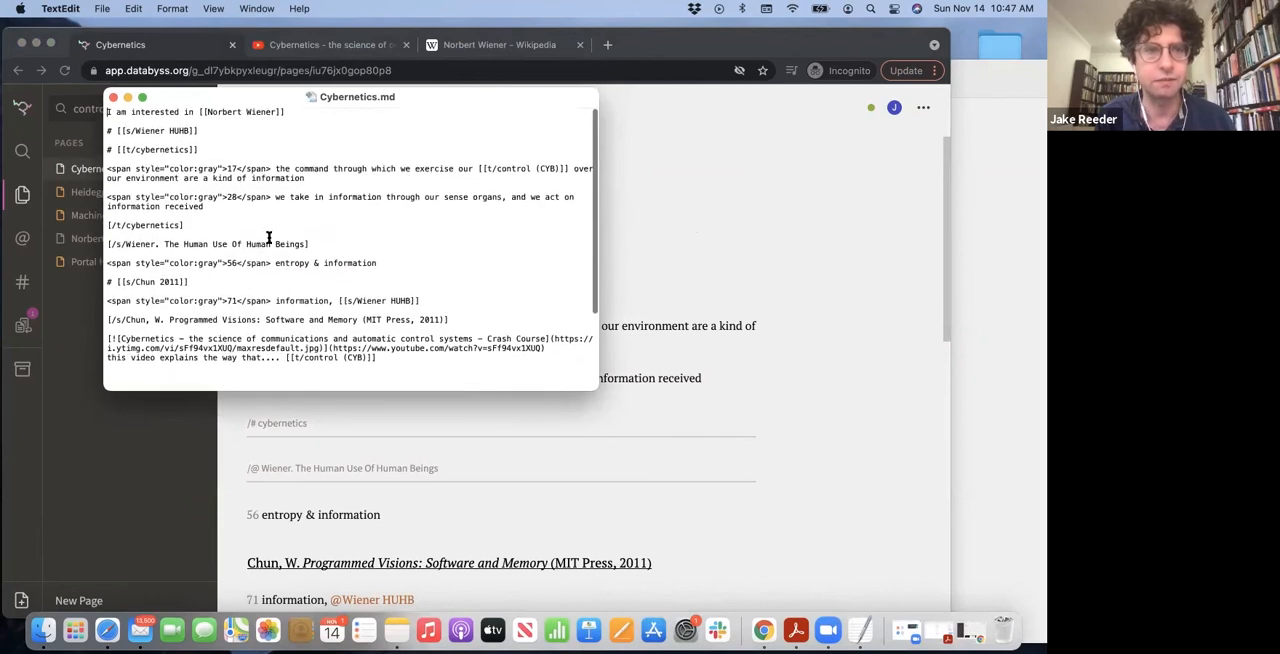
scroll(383, 224, "down", 1)
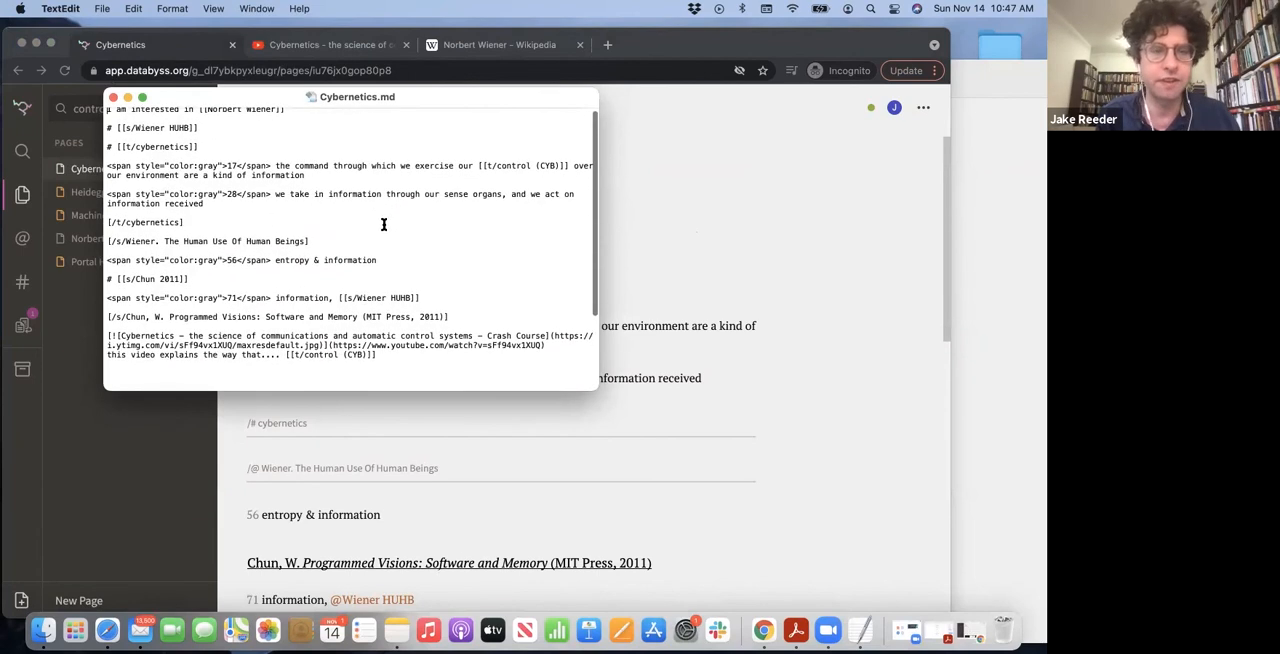
Switch to the public Cybernetics Portal in Safari for a look, and return to the Cybernetics page in Chrome
left_click(704, 54)
left_click_drag(704, 54, 703, 145)
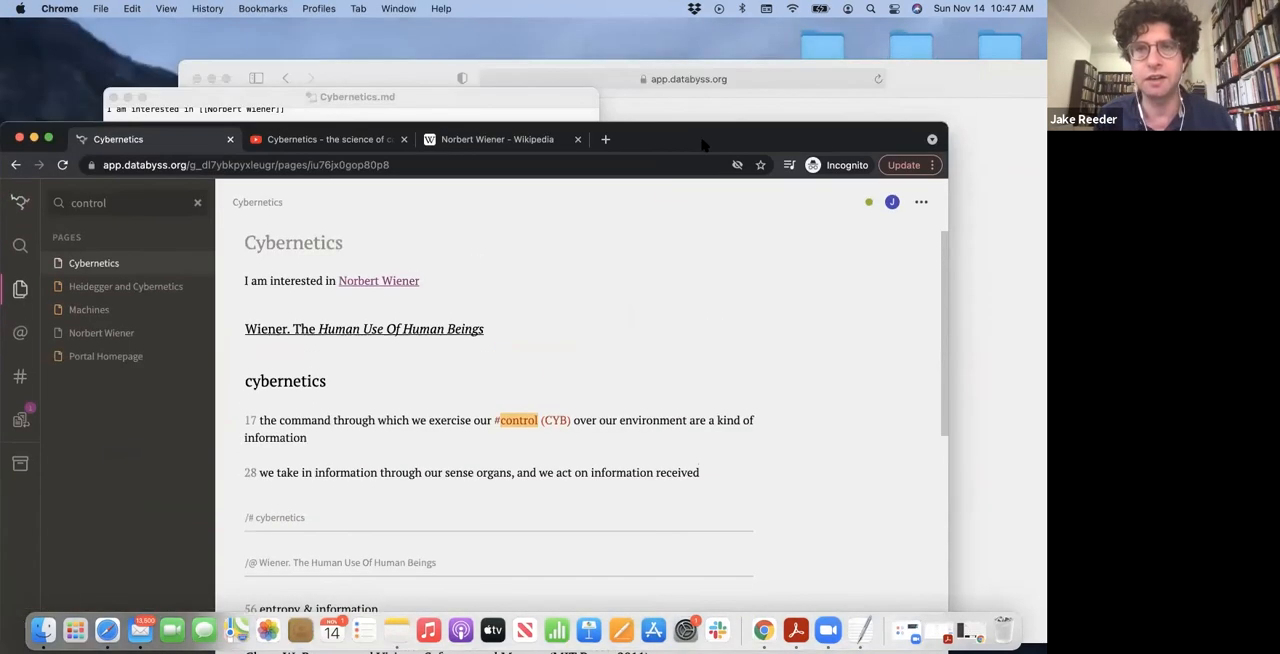
left_click(688, 112)
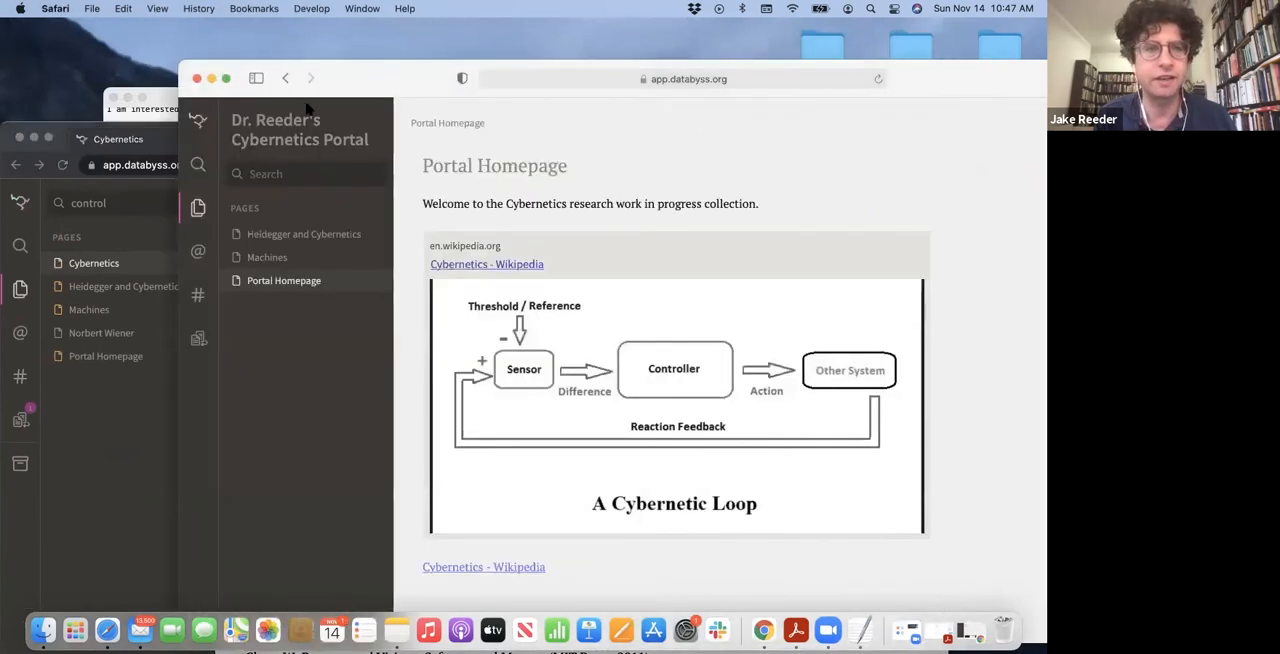
left_click(163, 142)
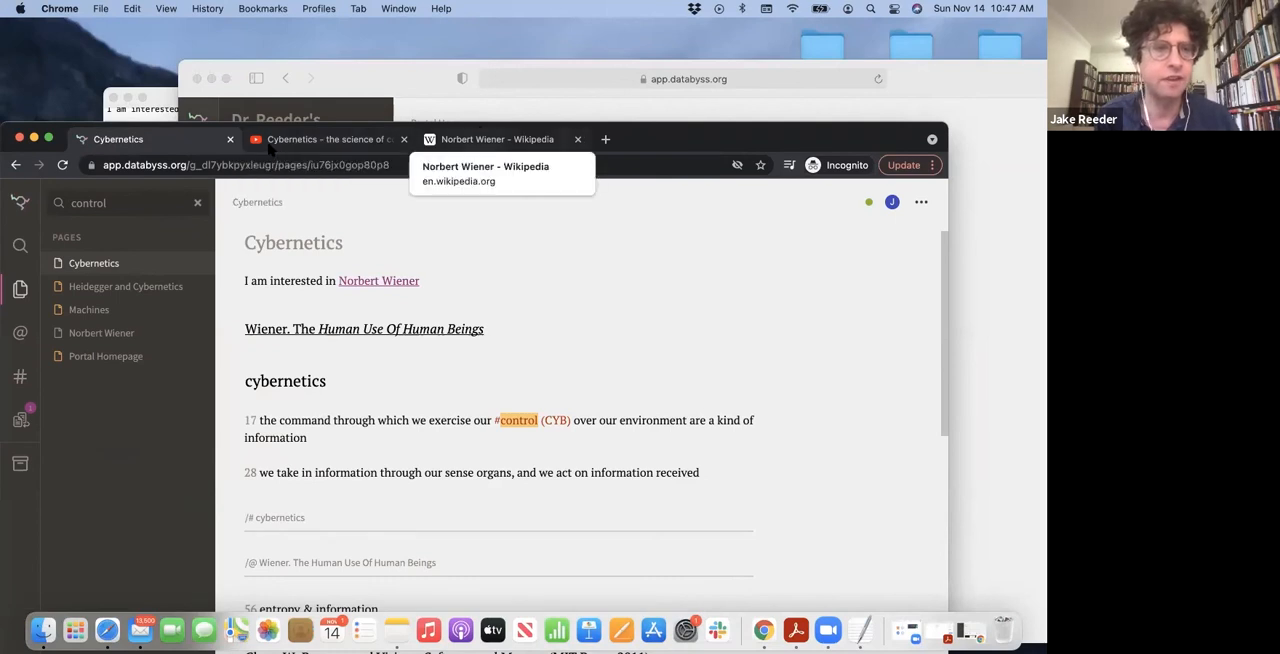
left_click_drag(716, 144, 740, 60)
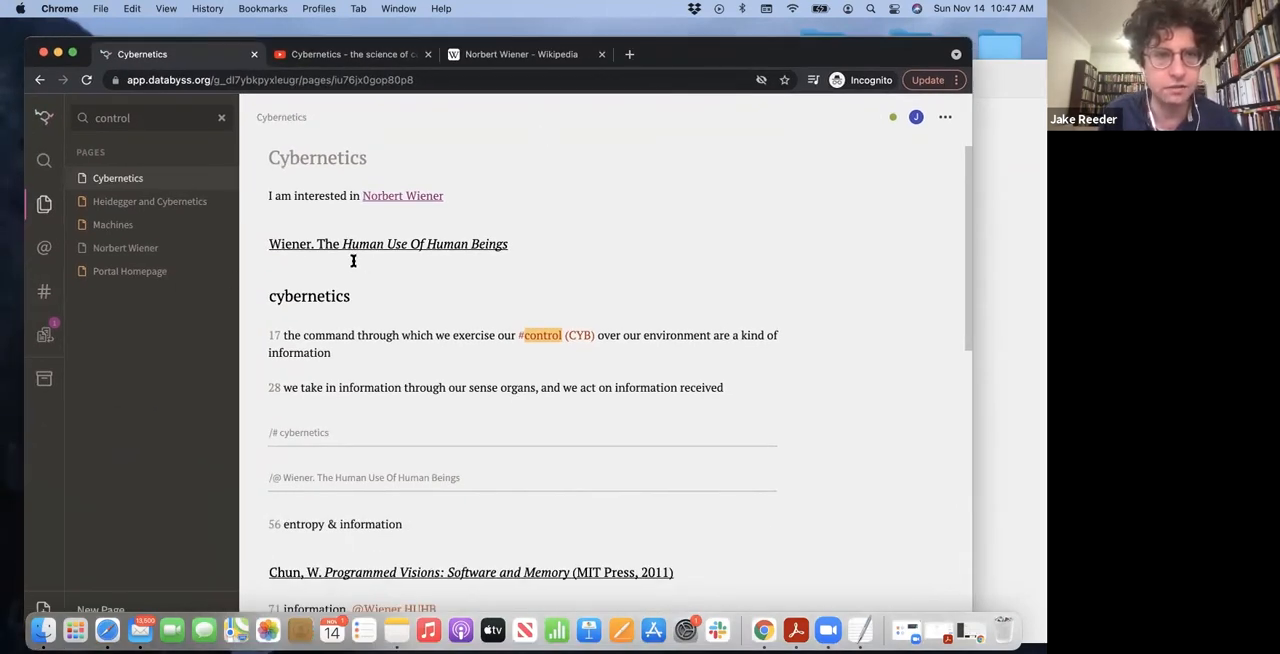
Look at the Cybernetics page's available actions and the account options, closing both without choosing anything
left_click(944, 117)
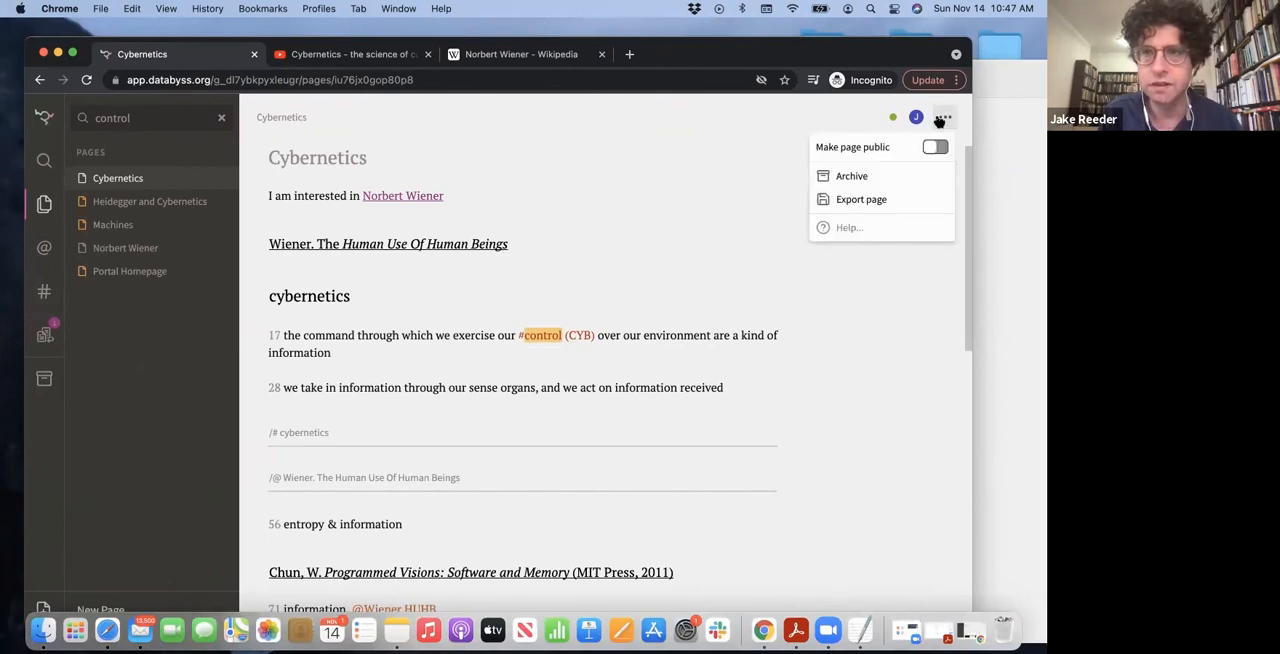
left_click(757, 206)
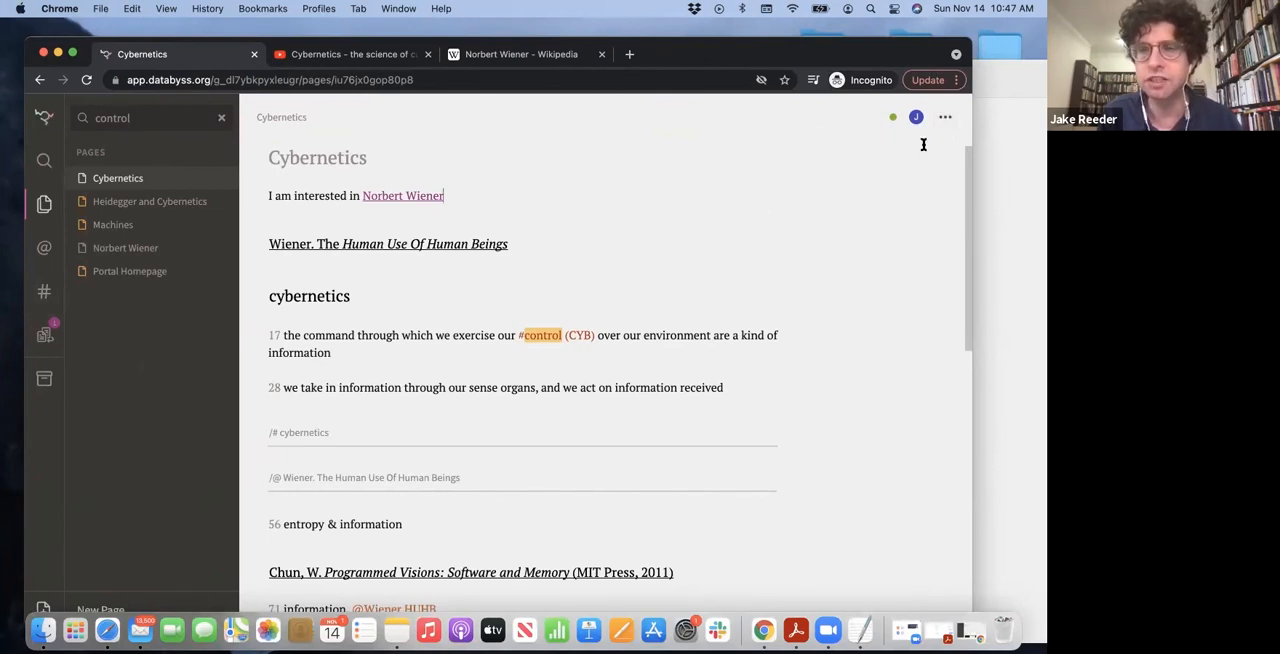
left_click(916, 118)
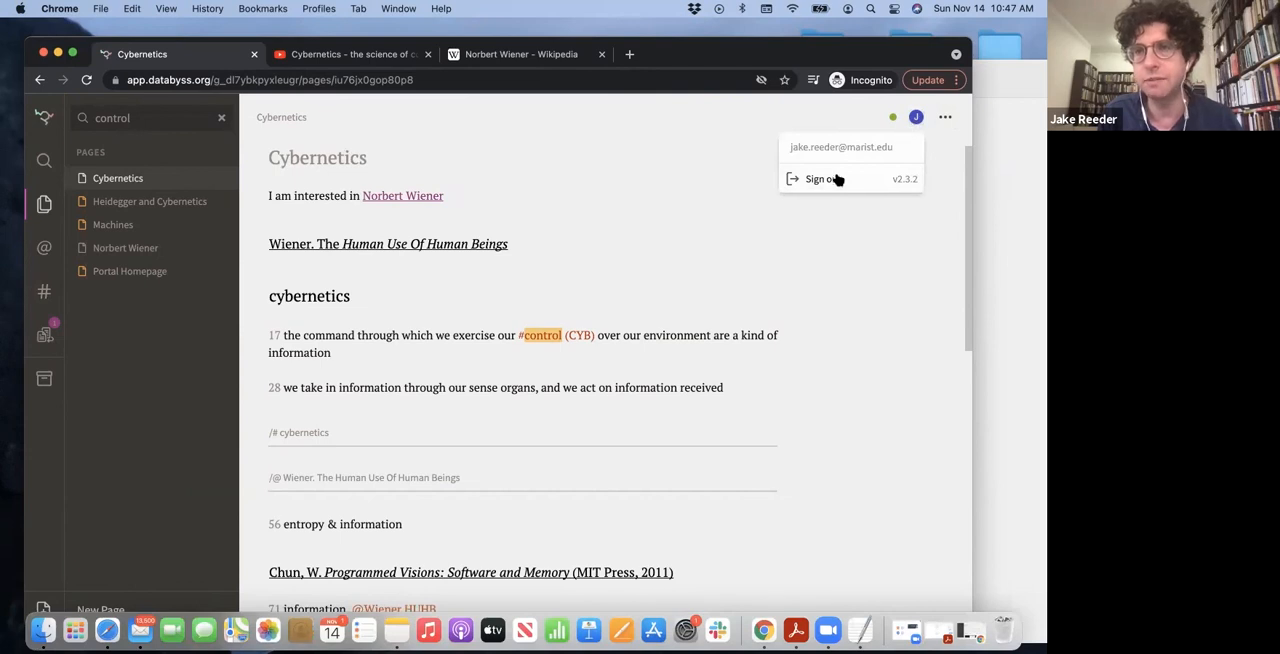
left_click(699, 147)
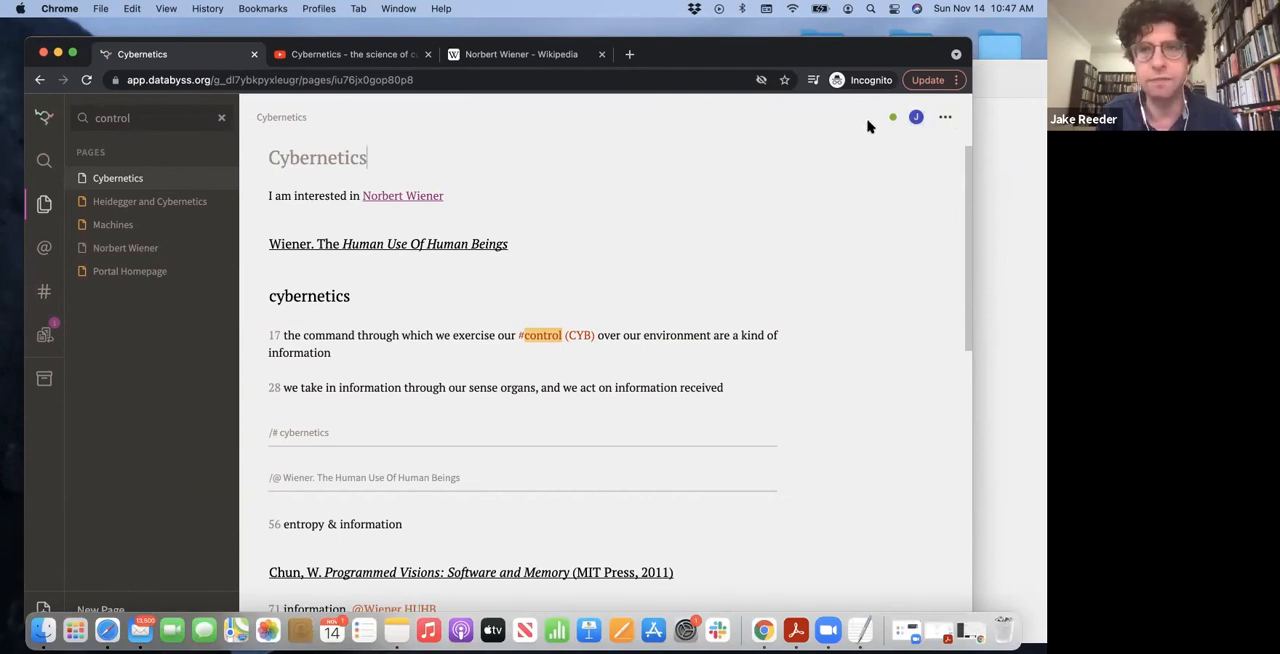
left_click_drag(807, 55, 795, 81)
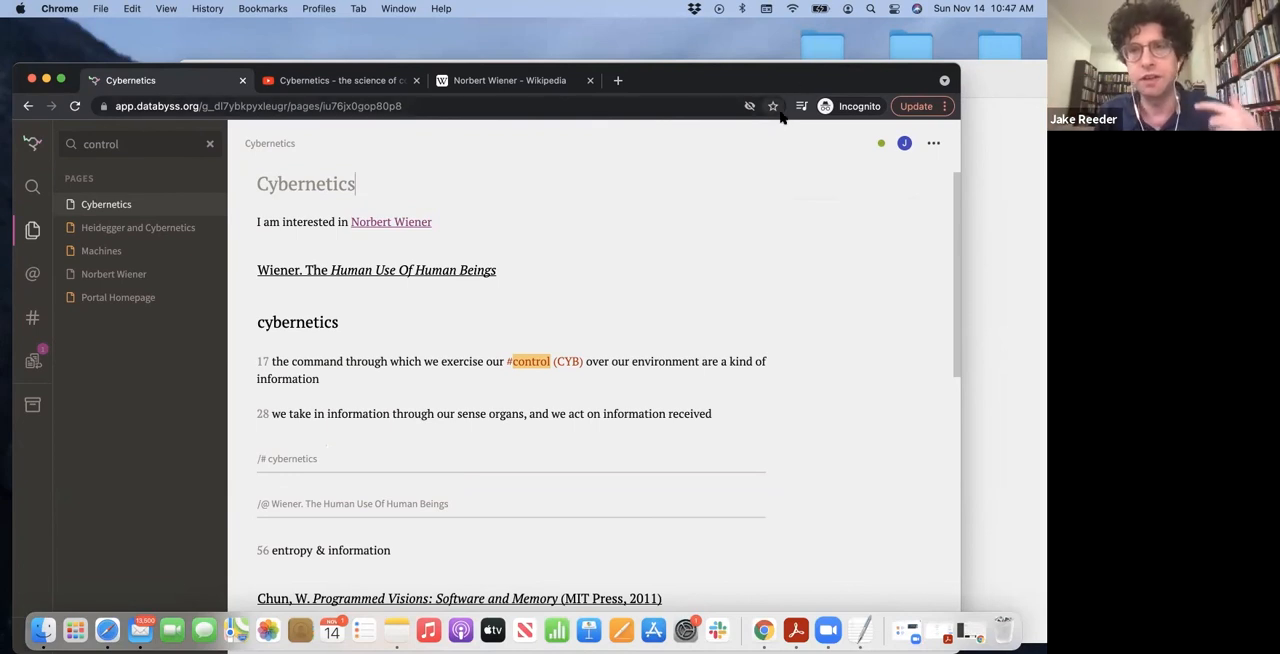
left_click_drag(742, 83, 745, 60)
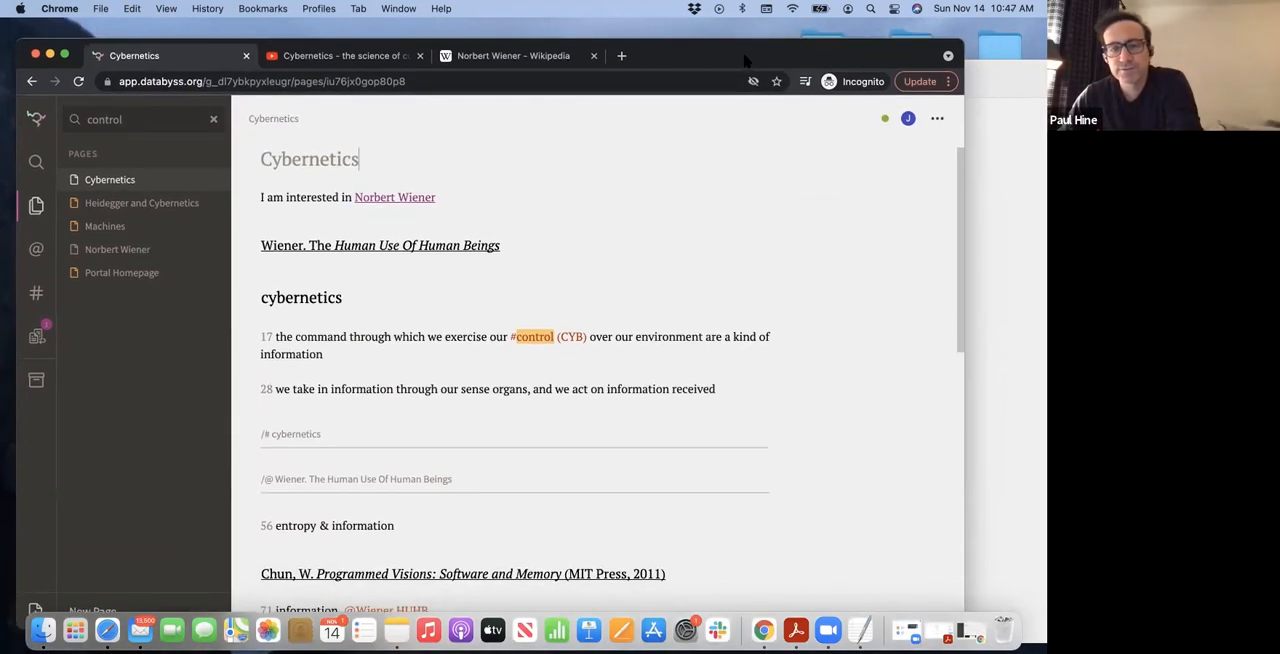